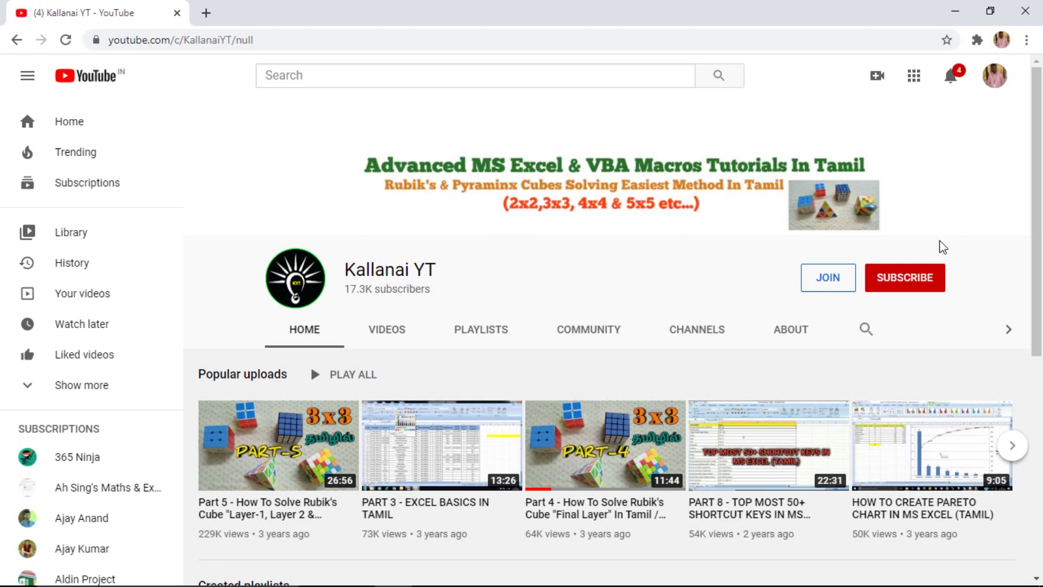
- Subscribe to the Kallanai YT channel and set its notifications to All
click(901, 284)
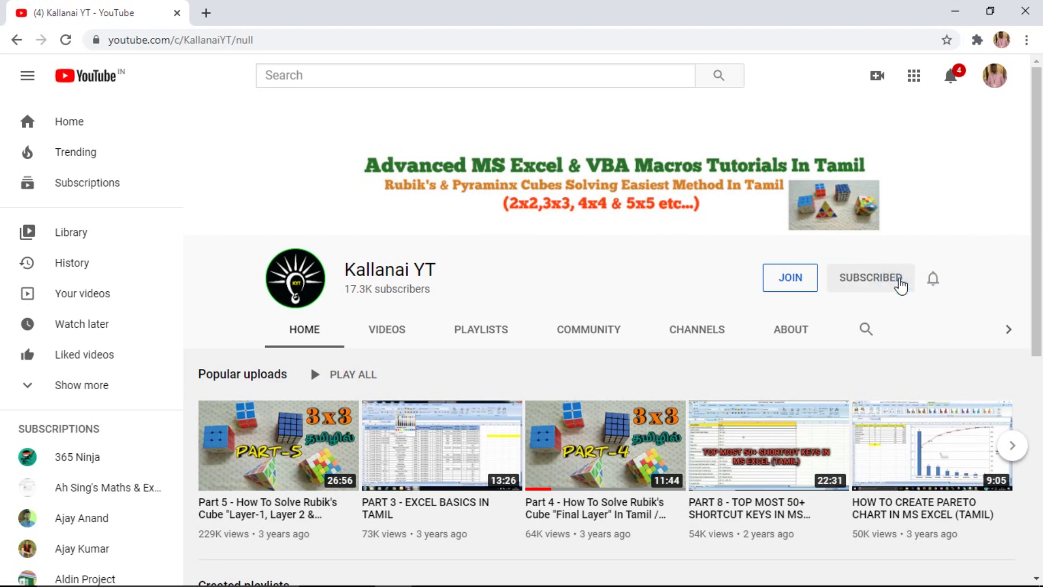
click(932, 280)
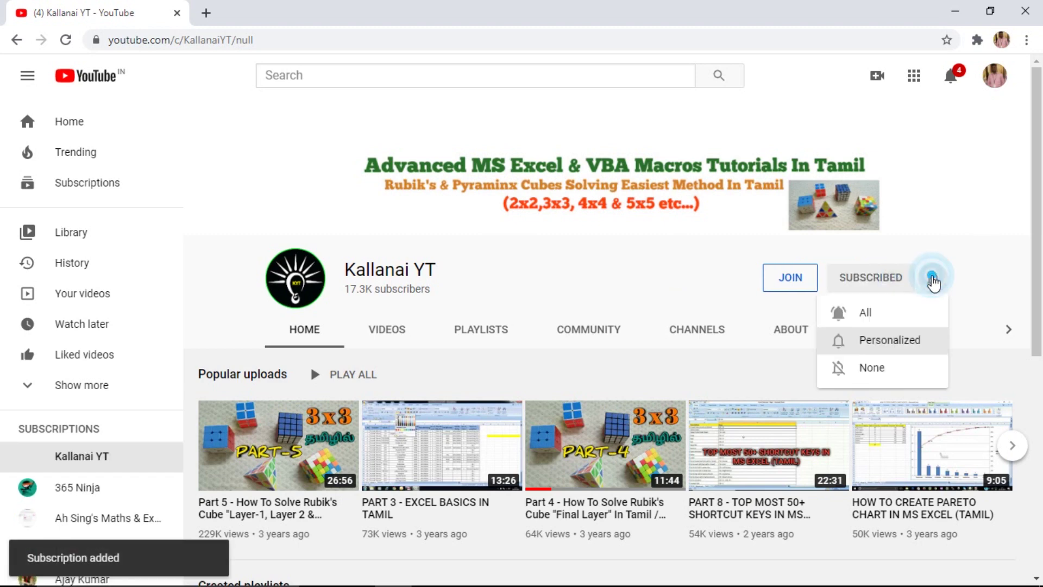
click(861, 312)
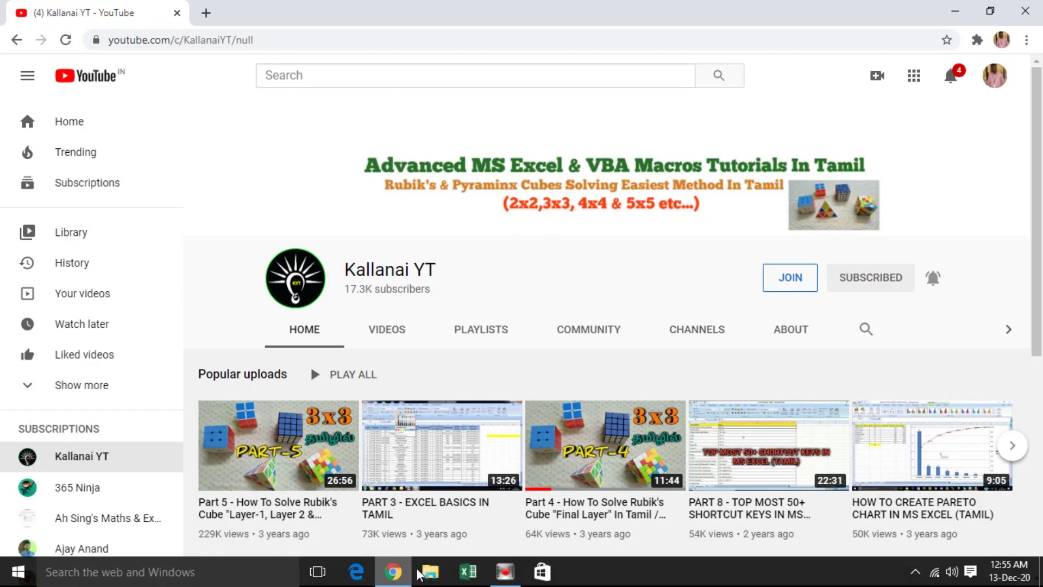
- In the shortcut-keys workbook, jump from E7 to the title cell with Ctrl+arrows
click(500, 574)
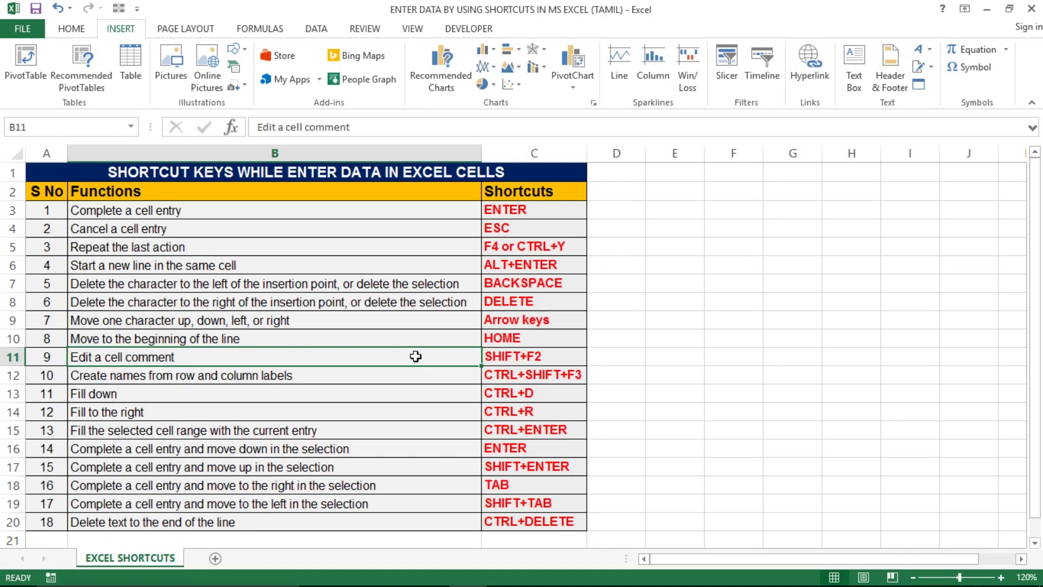
click(678, 289)
key(ctrl+Up)
key(ctrl+Left)
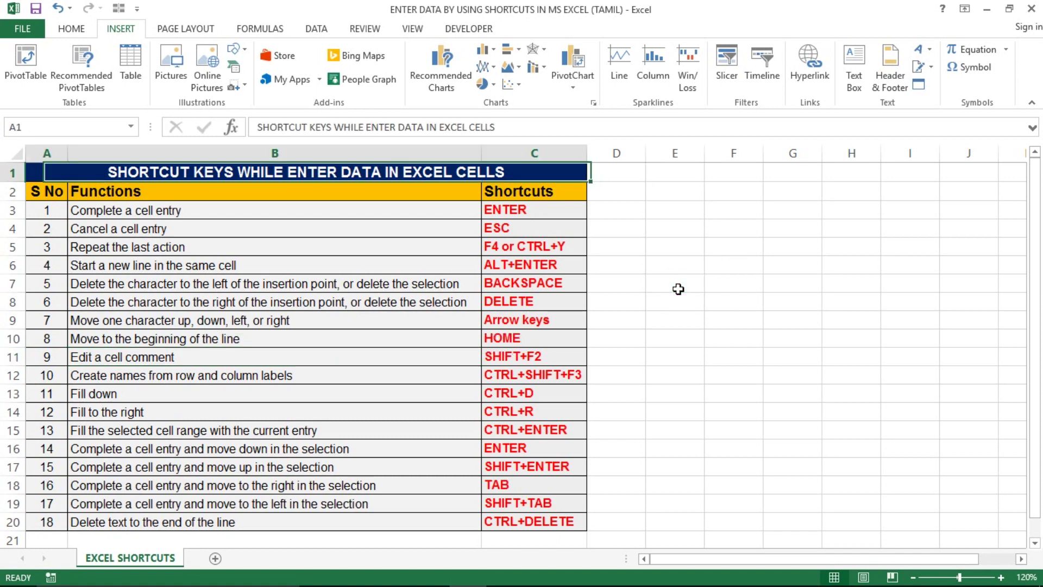
key(Down)
key(Up)
key(Down)
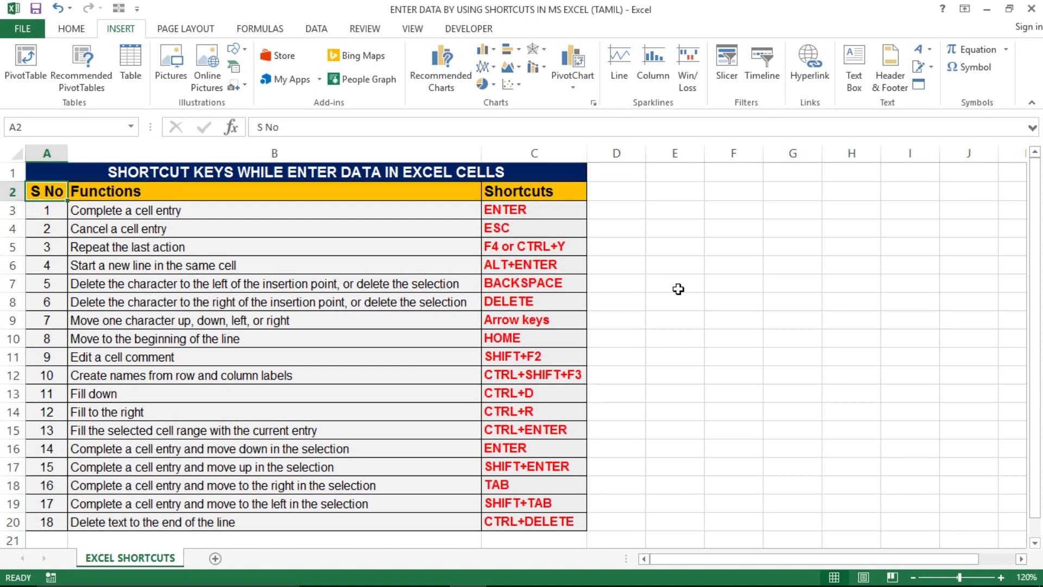
- Select the shortcut table from the S No header to row 20 with Ctrl+Shift+arrows
key(ctrl+shift+Right)
key(ctrl+shift+Down)
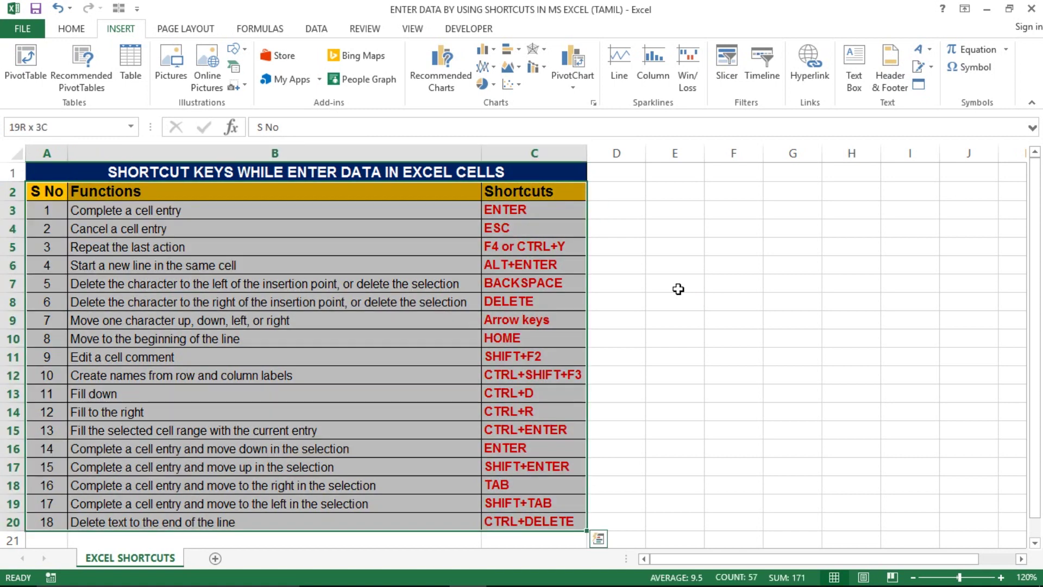
key(Up)
key(Down)
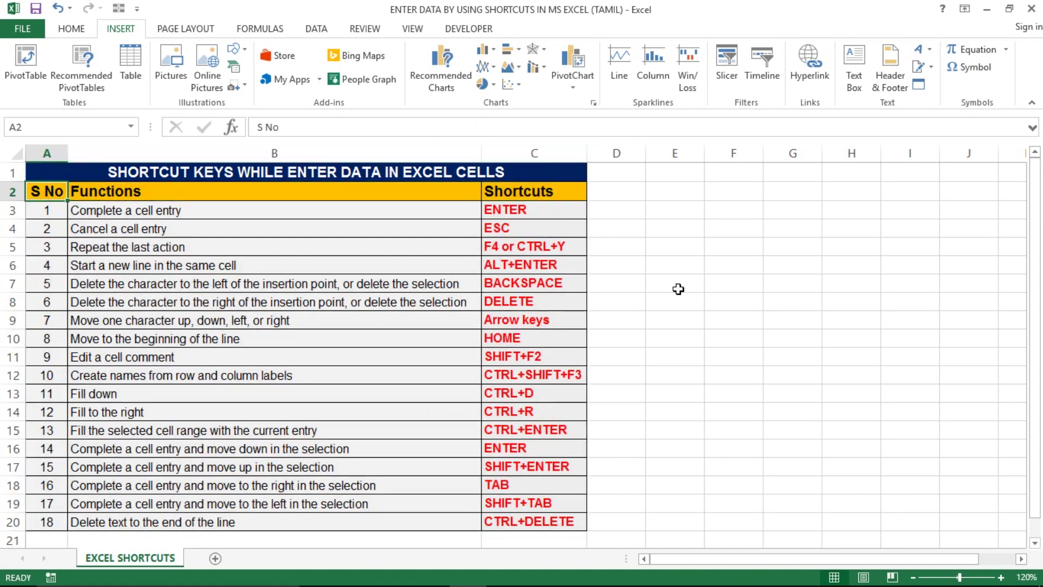
key(ctrl+shift+Right)
key(ctrl+shift+Down)
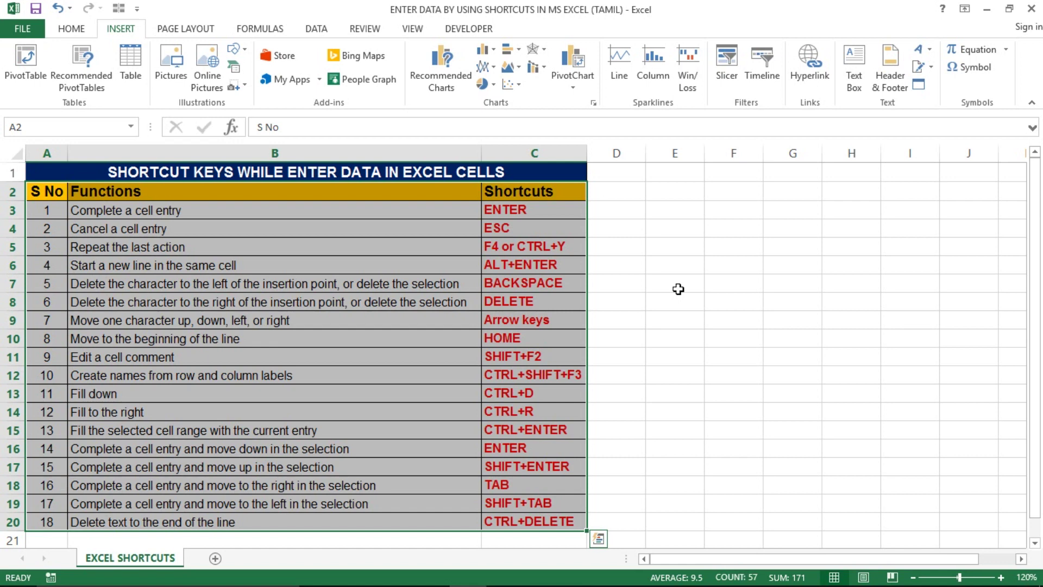
key(Right)
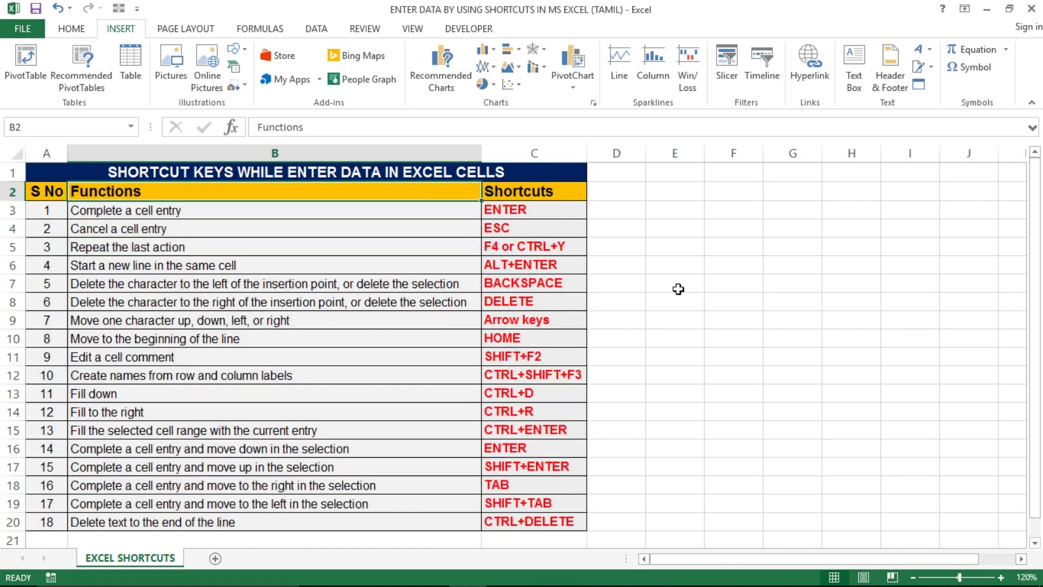
key(Left)
key(Down)
key(Down)
- Return to A1 with Ctrl+Home, reselect the table A2:C20, and create a new workbook
key(ctrl+Home)
key(Down)
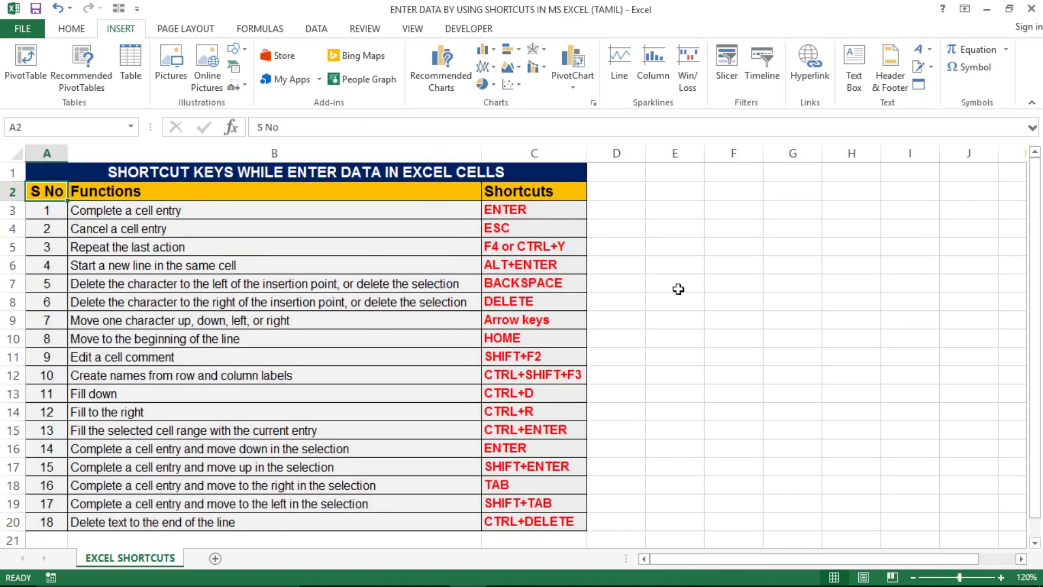
key(ctrl+shift+Right)
key(ctrl+shift+Down)
key(ctrl+shift+Up)
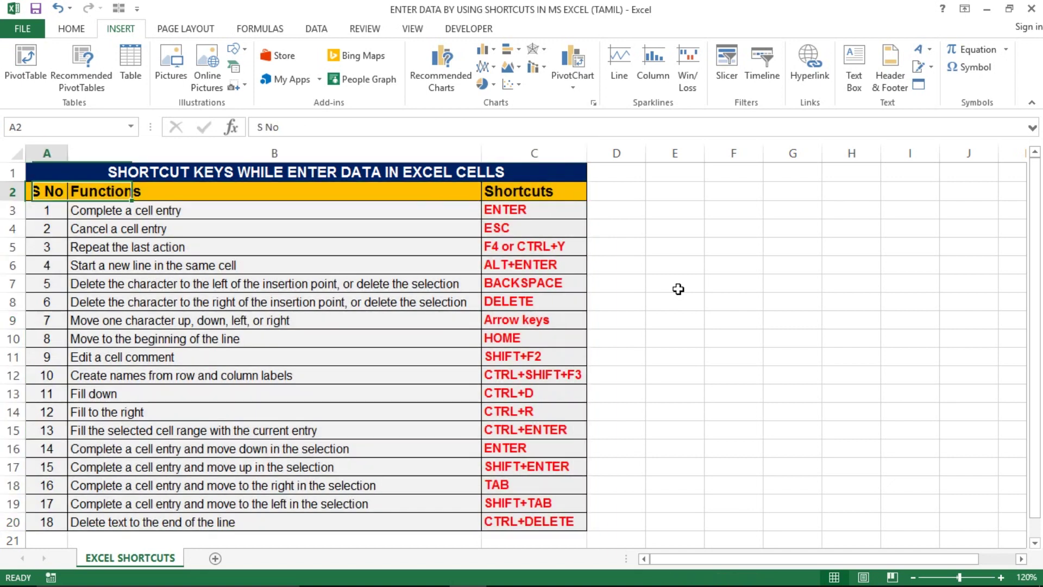
key(shift+Right)
key(shift+Right)
key(ctrl+shift+Down)
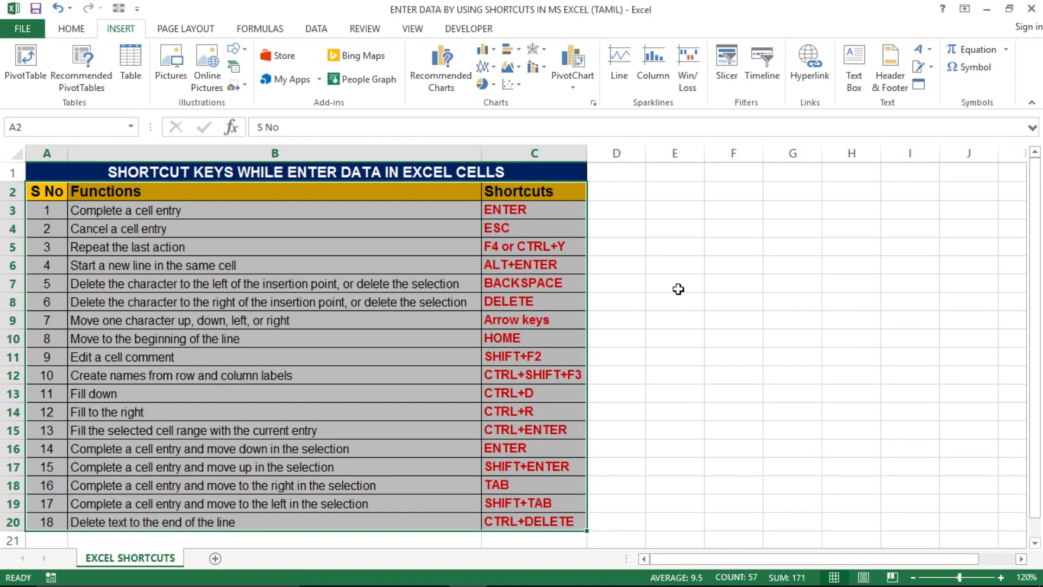
key(ctrl+n)
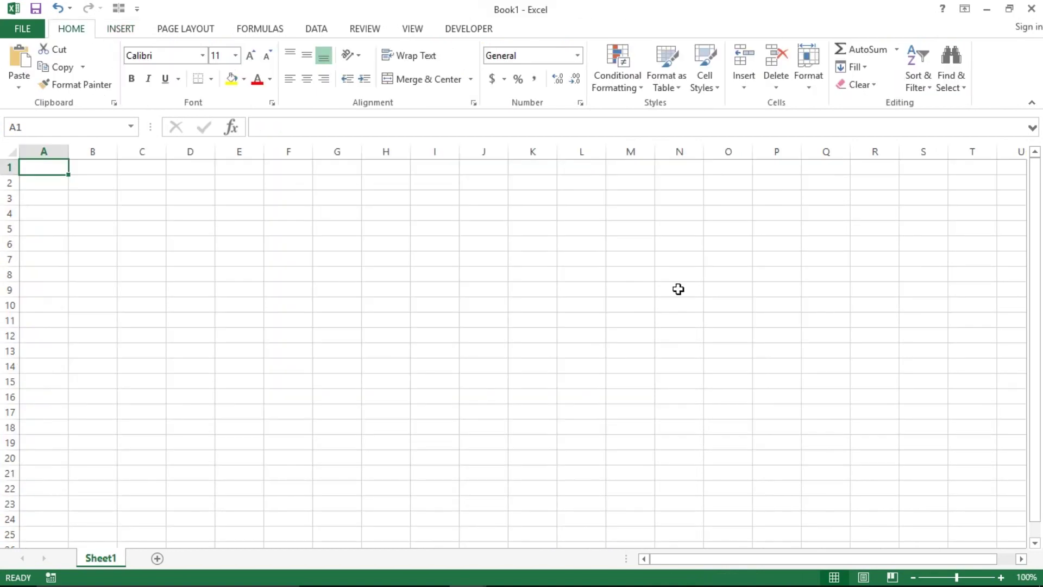
- Tab between A1 and B1 in Book1, then return to row 3 of the shortcut workbook
key(Tab)
key(shift+Tab)
key(alt+Tab)
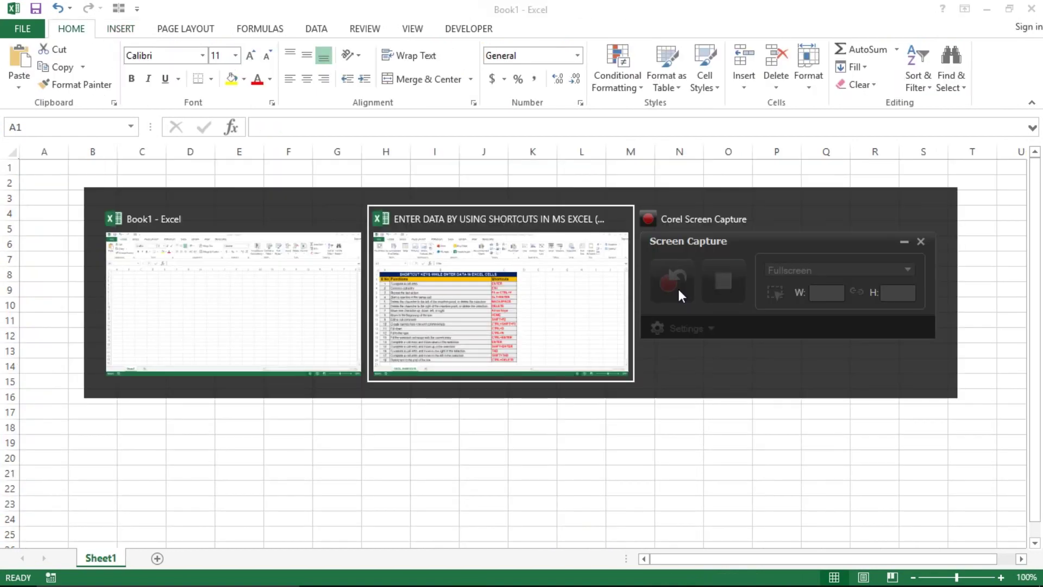
key(Down)
key(Right)
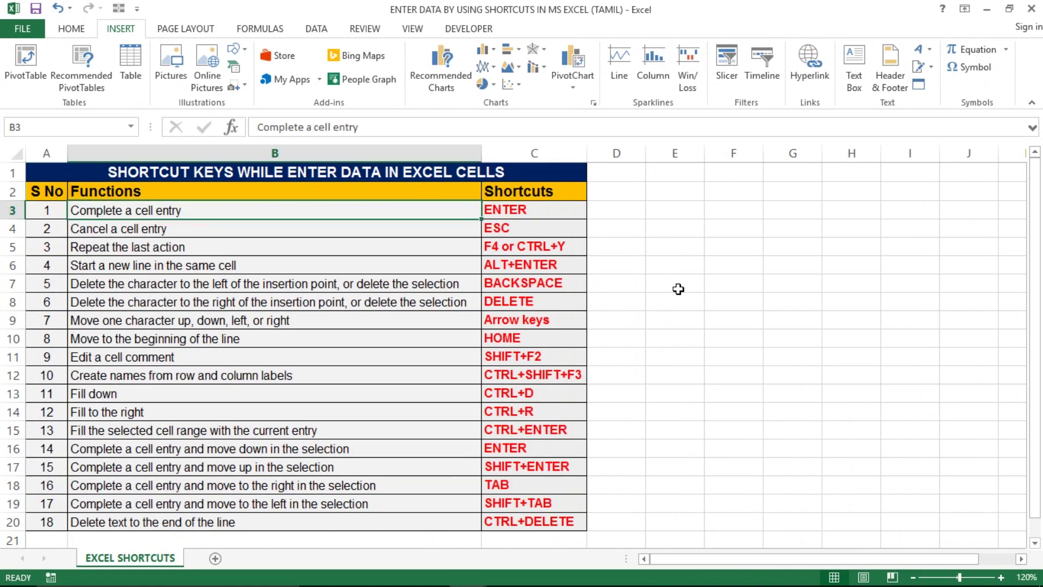
key(Left)
- Step across row 3 between Complete a cell entry and its ENTER shortcut
key(Right)
key(shift+Right)
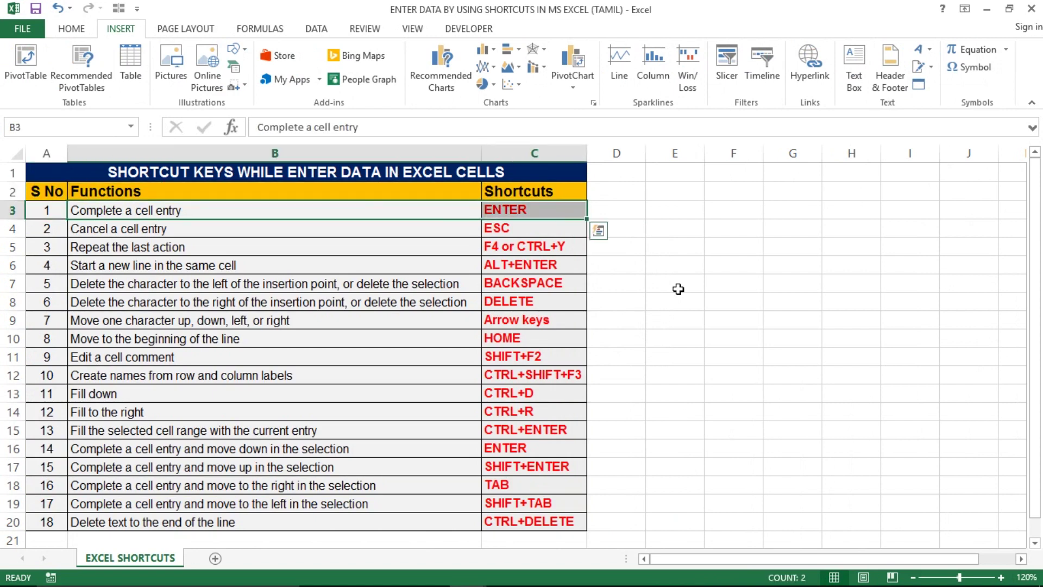
key(Right)
key(Left)
key(Left)
key(Right)
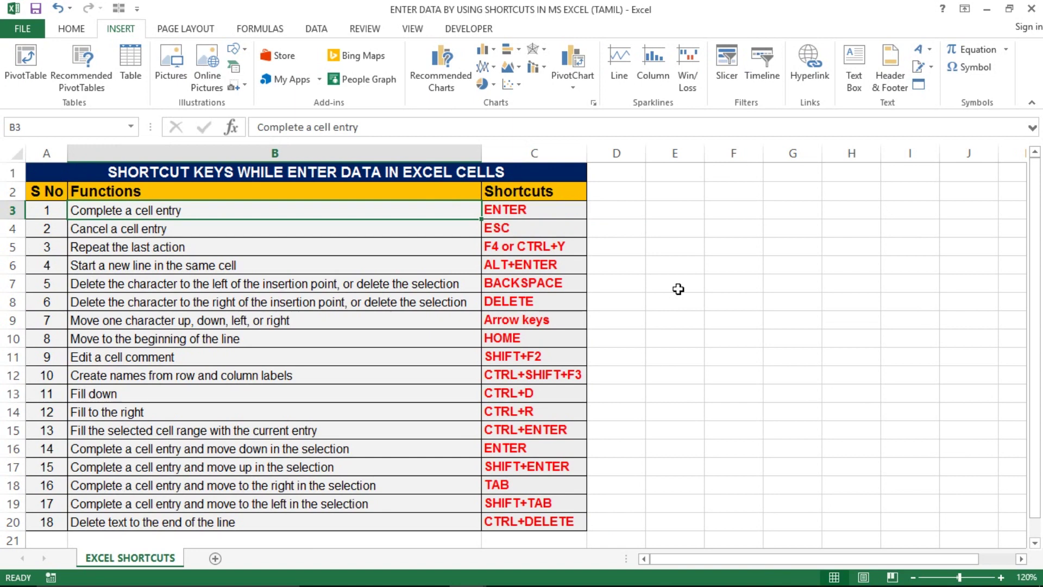
key(Right)
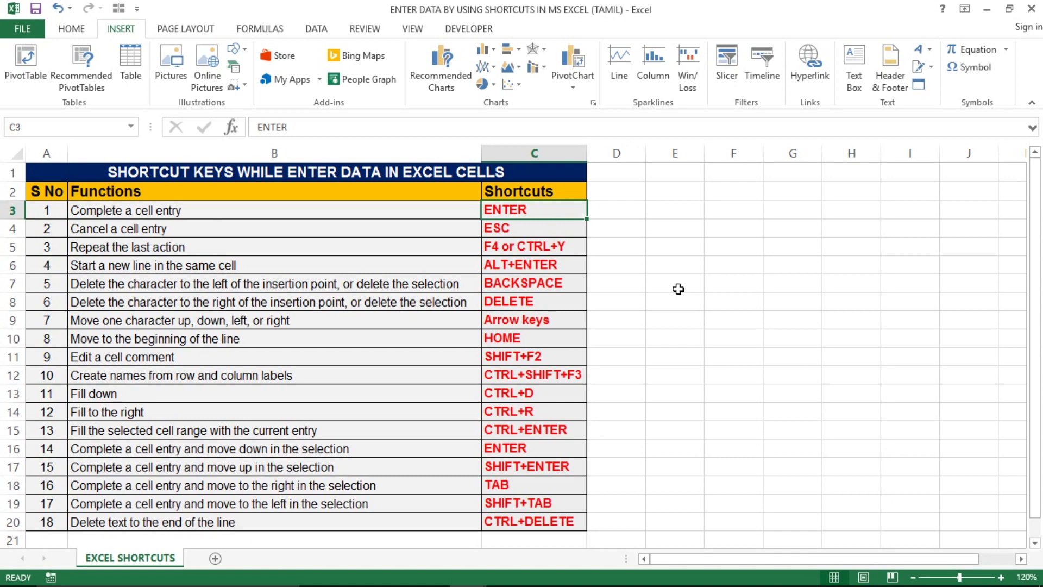
key(Left)
- Move to cell C5 in Book1, then go back to the shortcut workbook
key(ctrl+n)
key(Right)
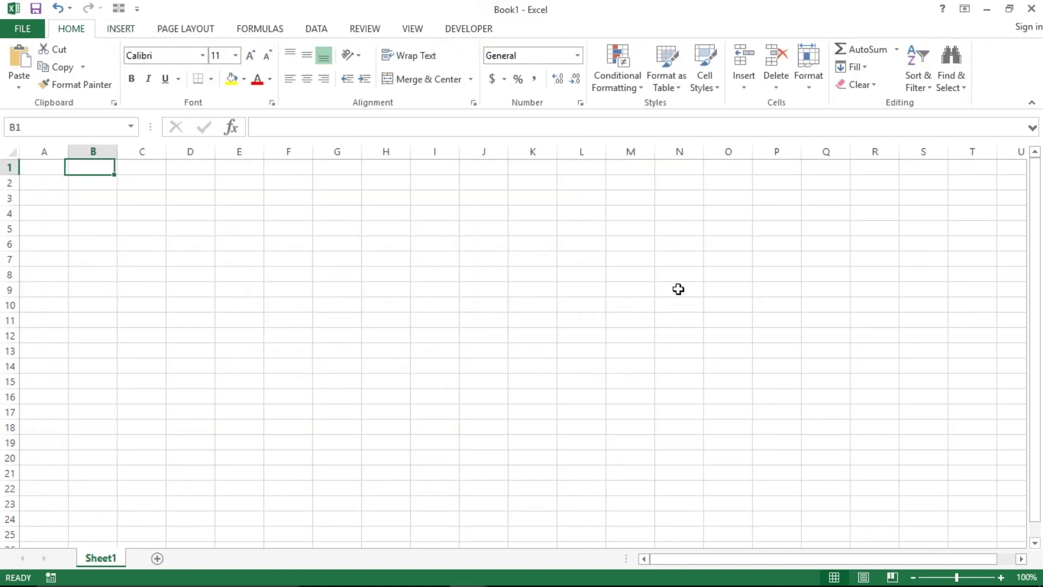
key(Right)
key(Down)
key(Down)
key(Down)
key(Down)
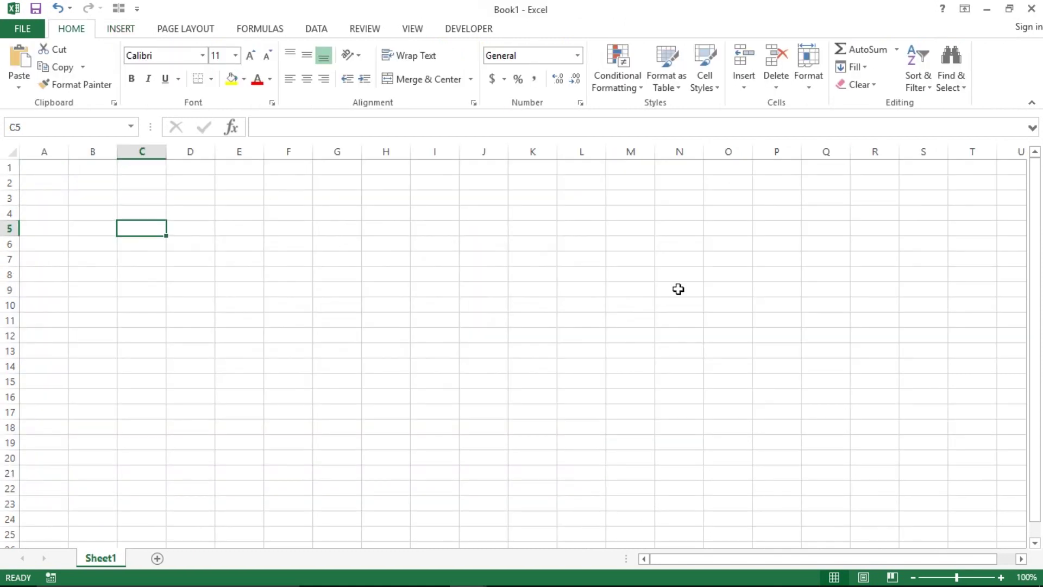
key(ctrl+w)
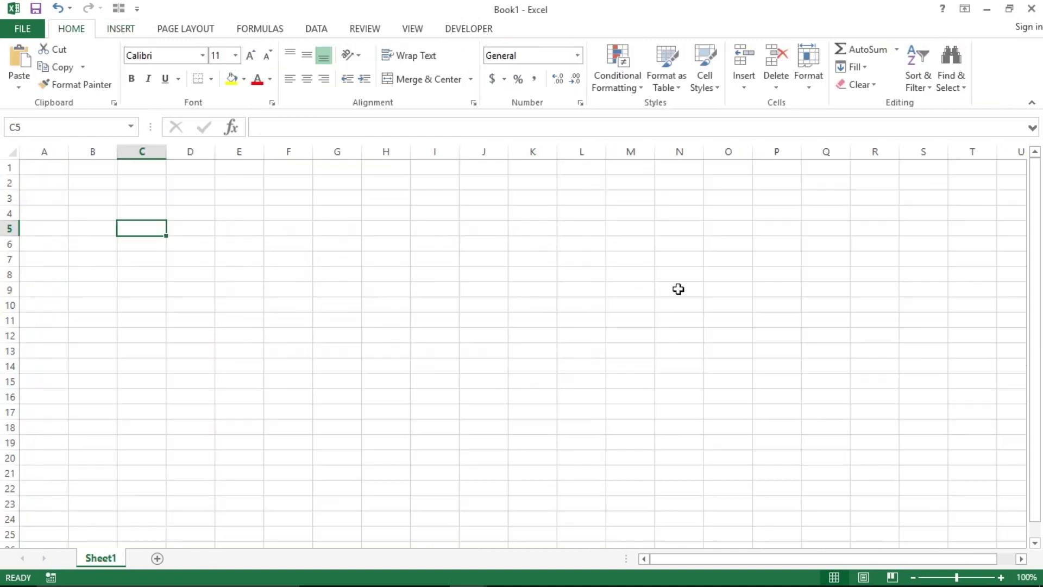
- Enter Chennai Trichy in cell D5, correcting the typo
key(Right)
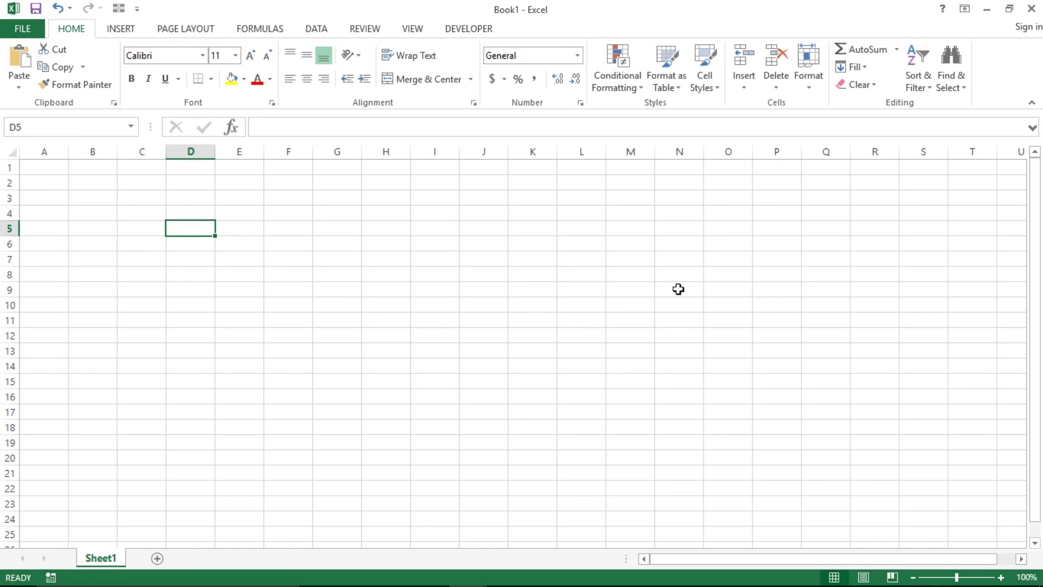
text(Chen ai)
key(BackSpace)
key(BackSpace)
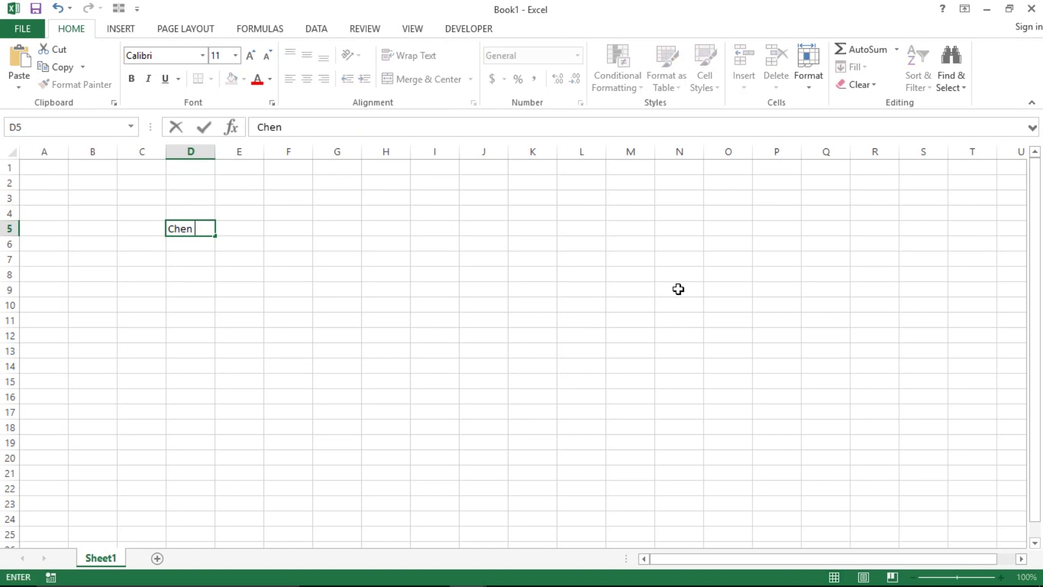
key(BackSpace)
text(nai )
text(Trichy)
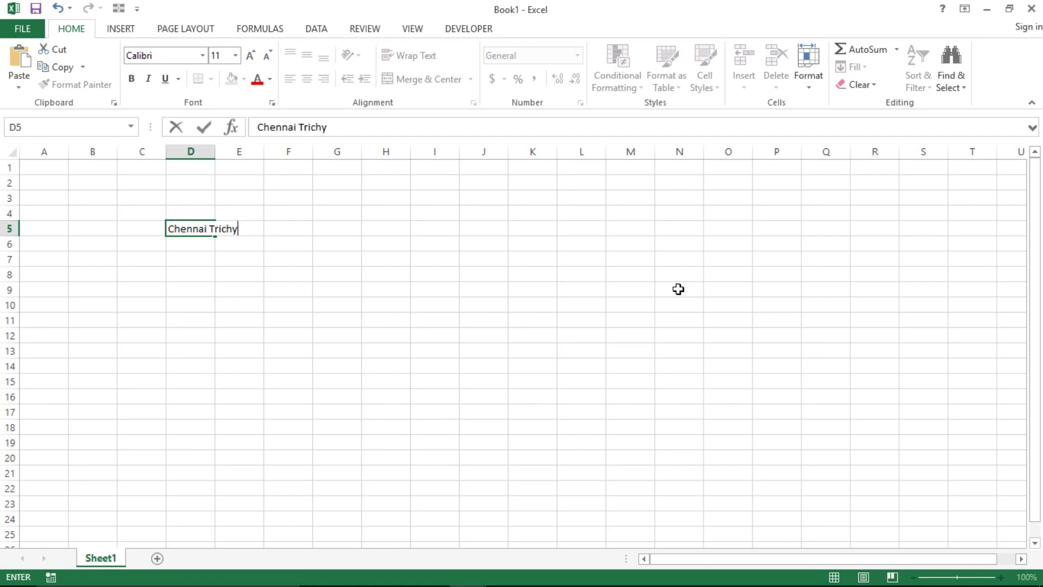
key(Return)
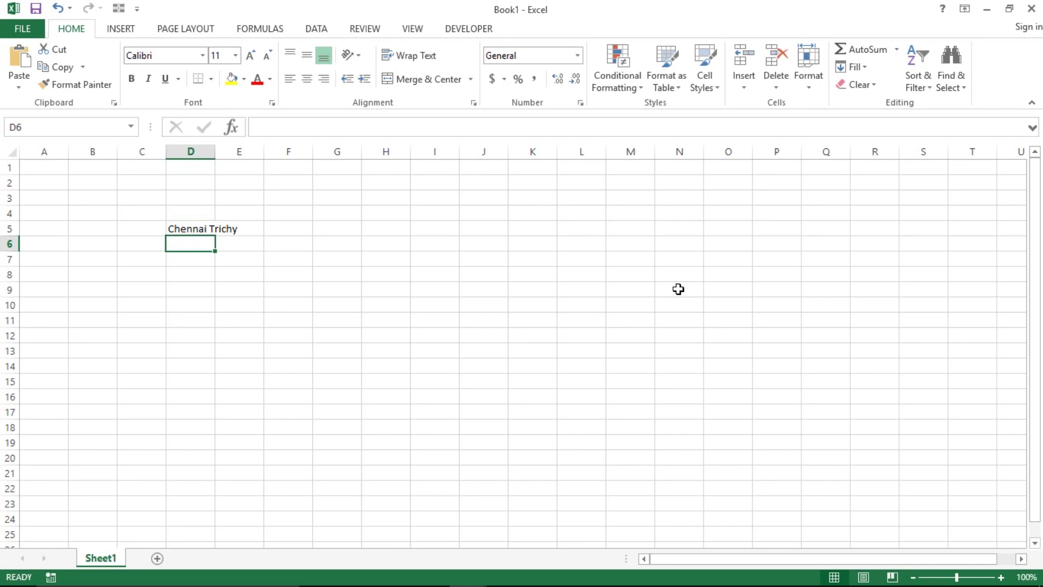
- Zoom the sheet to 200% and move to cell D7 below Chennai Trichy
click(1002, 579)
click(1002, 579)
click(1003, 579)
click(1002, 578)
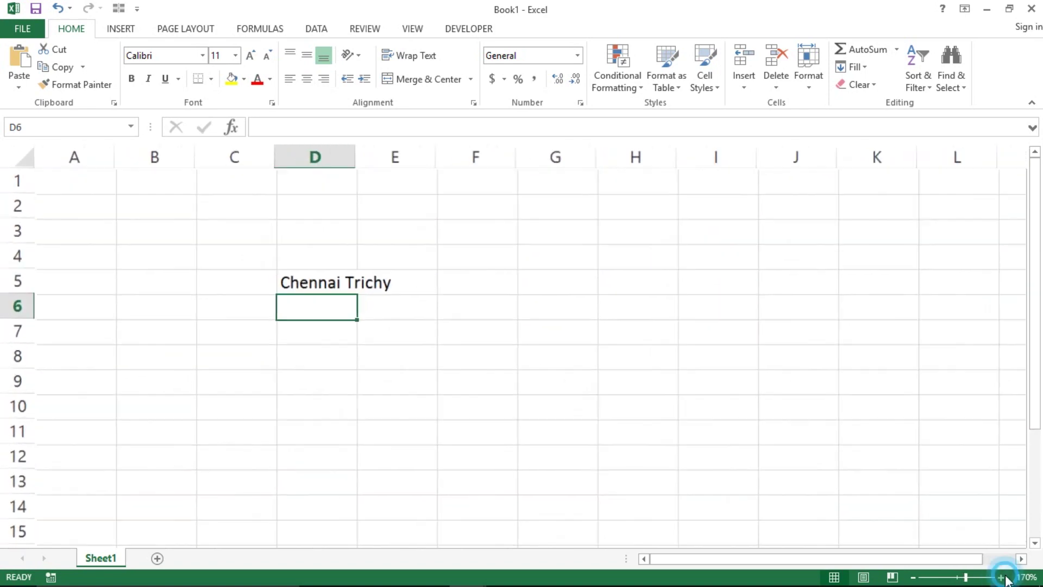
click(1002, 579)
click(1002, 578)
click(1003, 578)
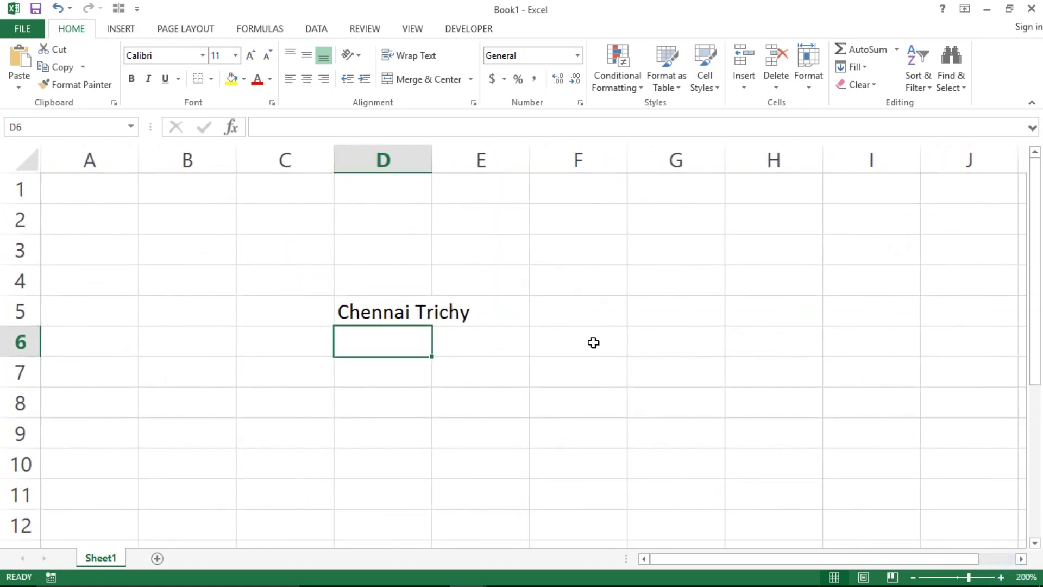
click(398, 313)
key(Up)
key(Up)
key(Down)
key(Down)
key(Down)
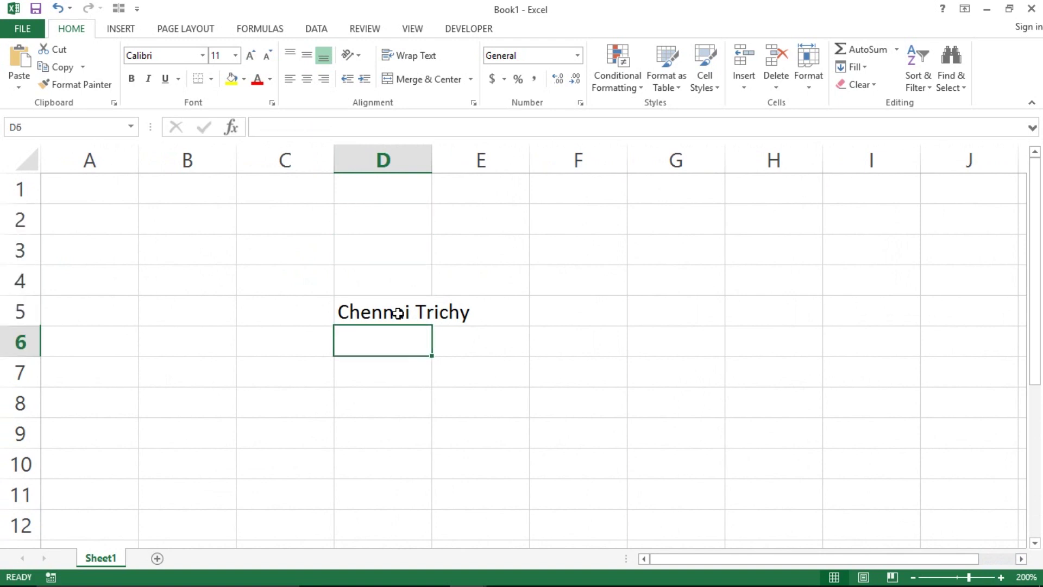
key(Down)
key(Down)
key(Up)
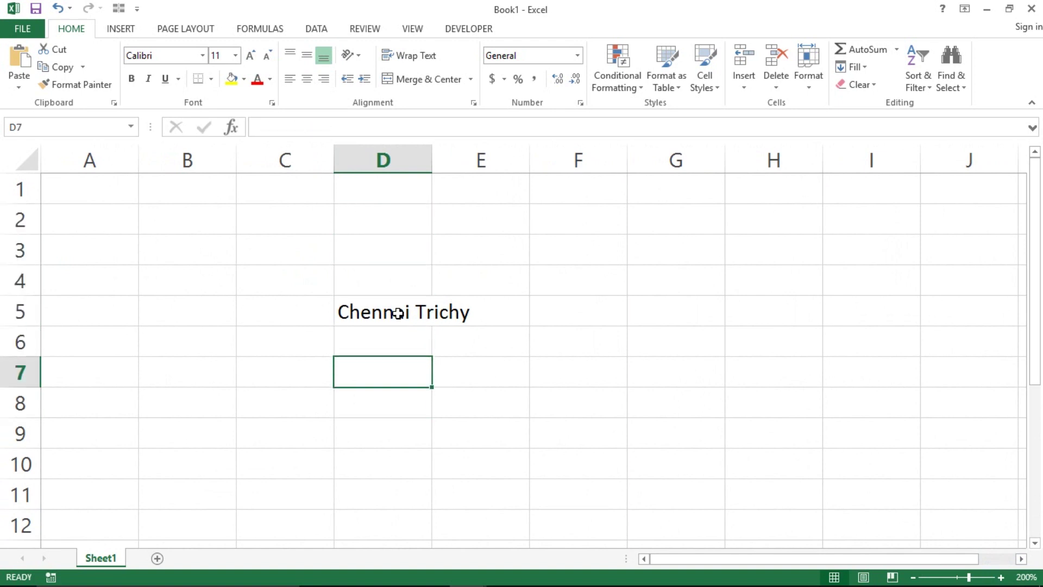
- Enter Madurai in D7 and step between D7 and D8
text(M)
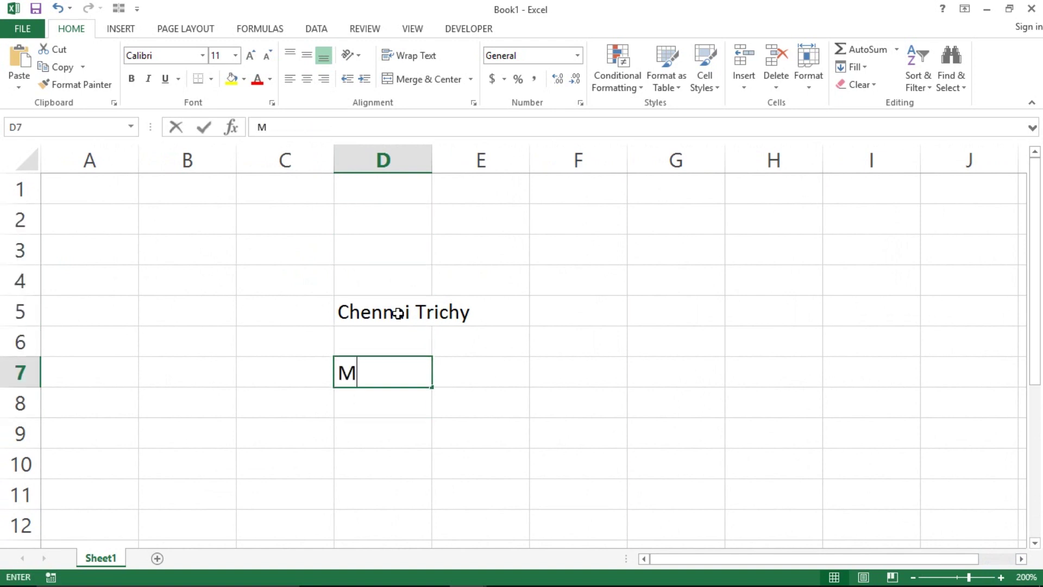
text(adurai)
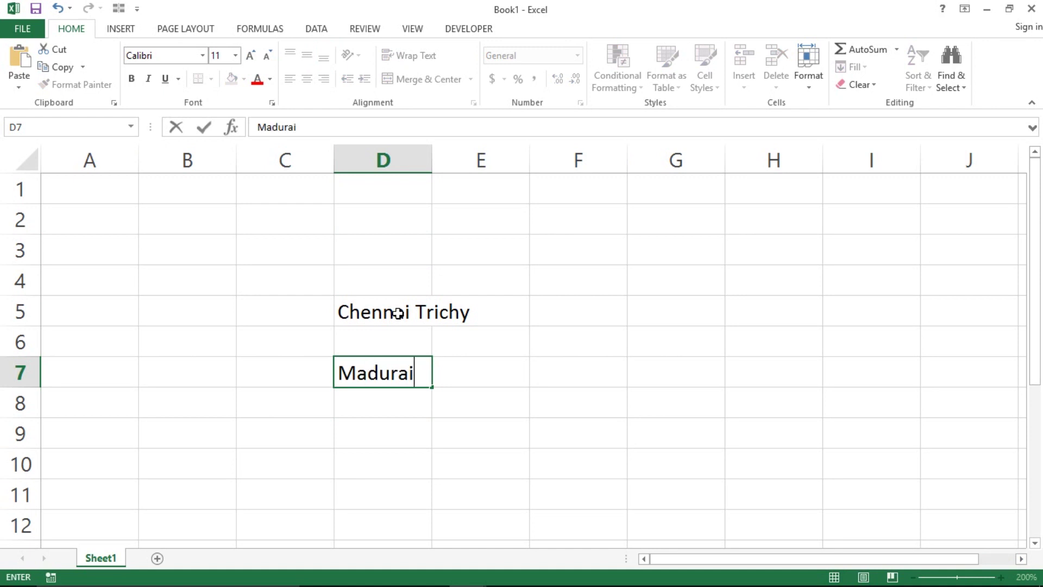
key(Return)
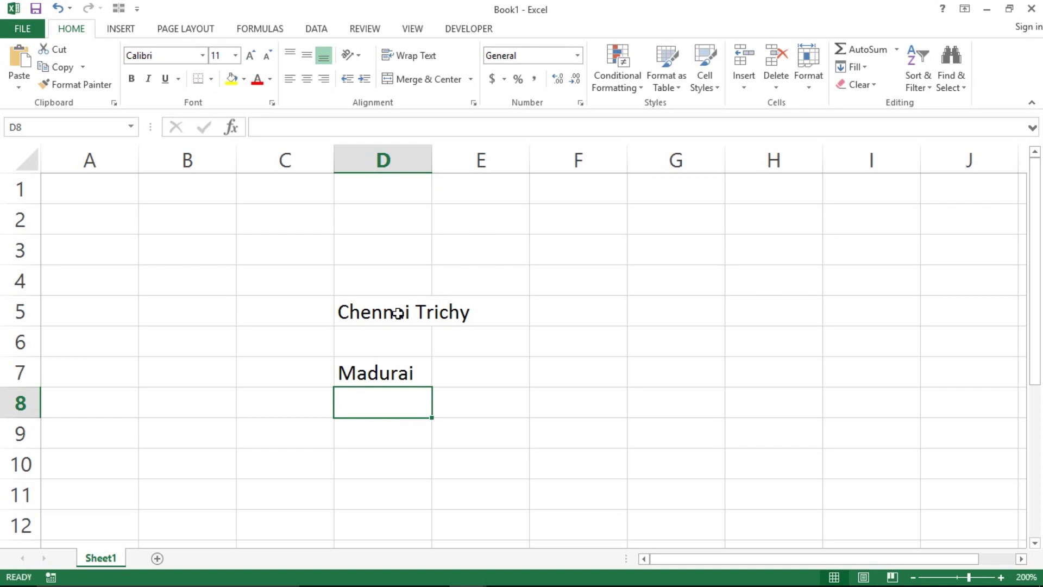
key(Up)
key(Down)
key(Up)
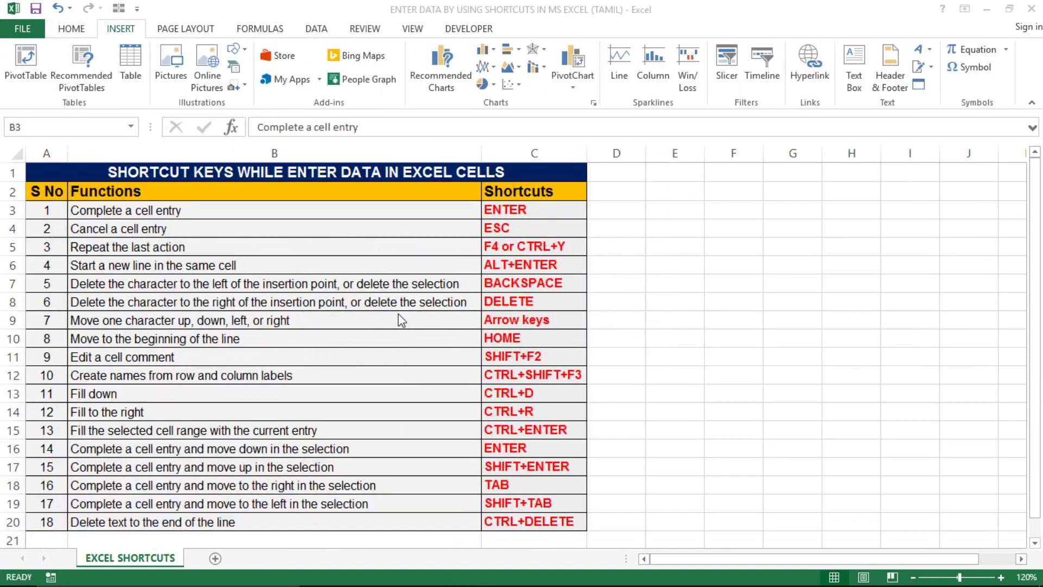
- Select the ENTER shortcut in C3, then Cancel a cell entry and ESC in B4 and C4
click(513, 210)
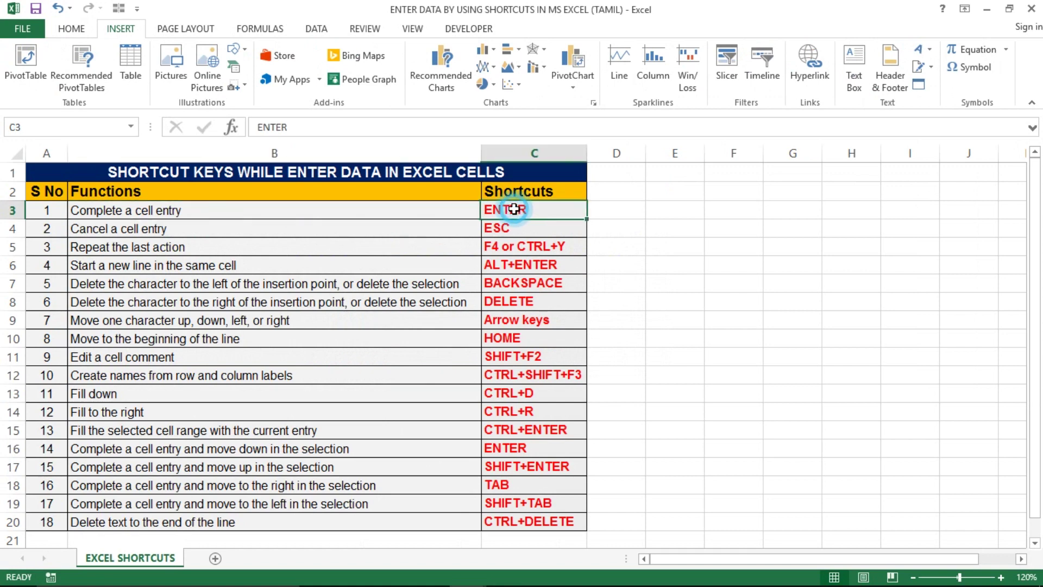
click(91, 231)
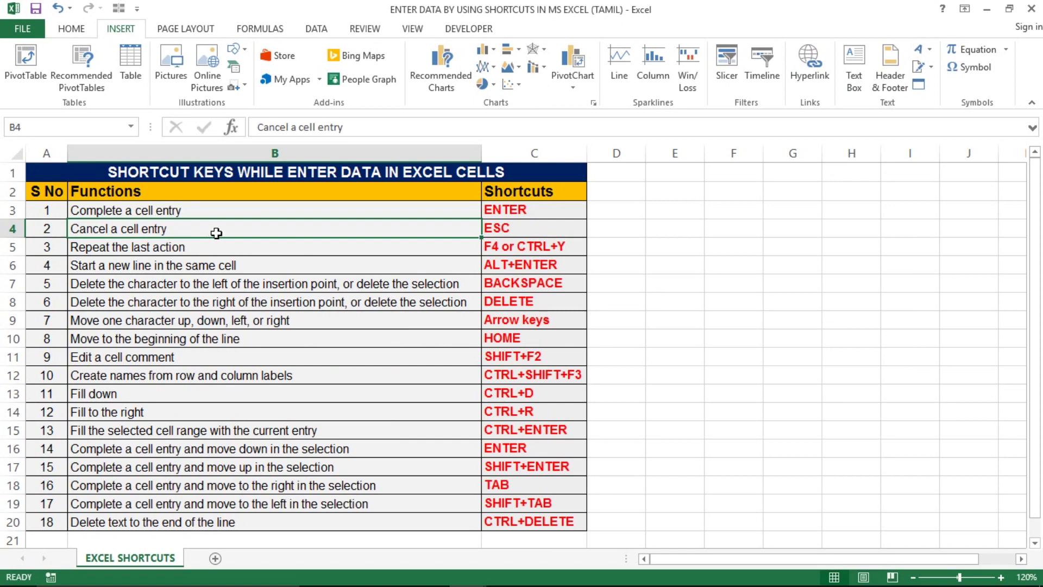
click(521, 229)
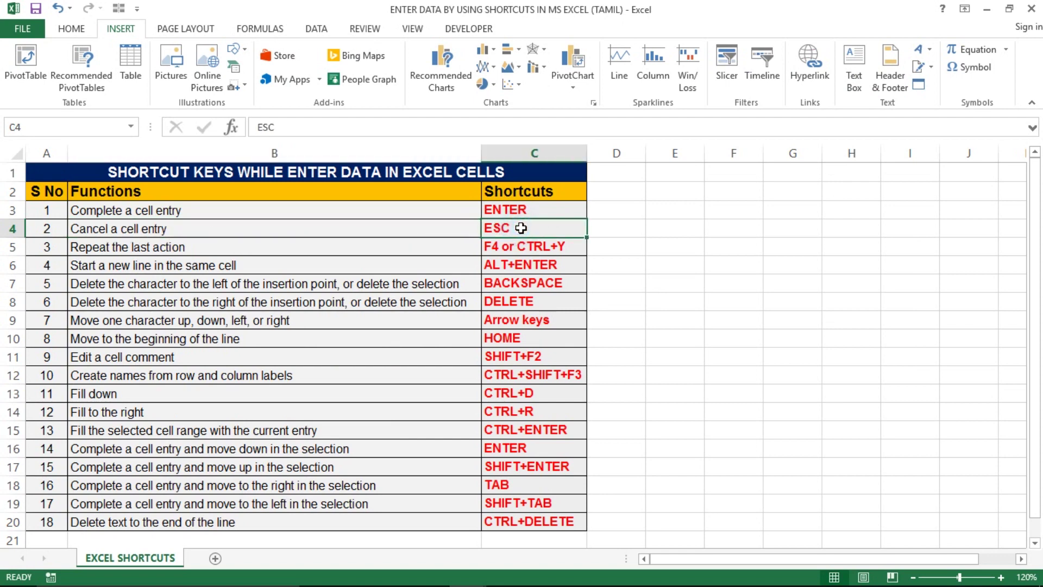
click(468, 223)
key(Right)
key(Right)
key(Right)
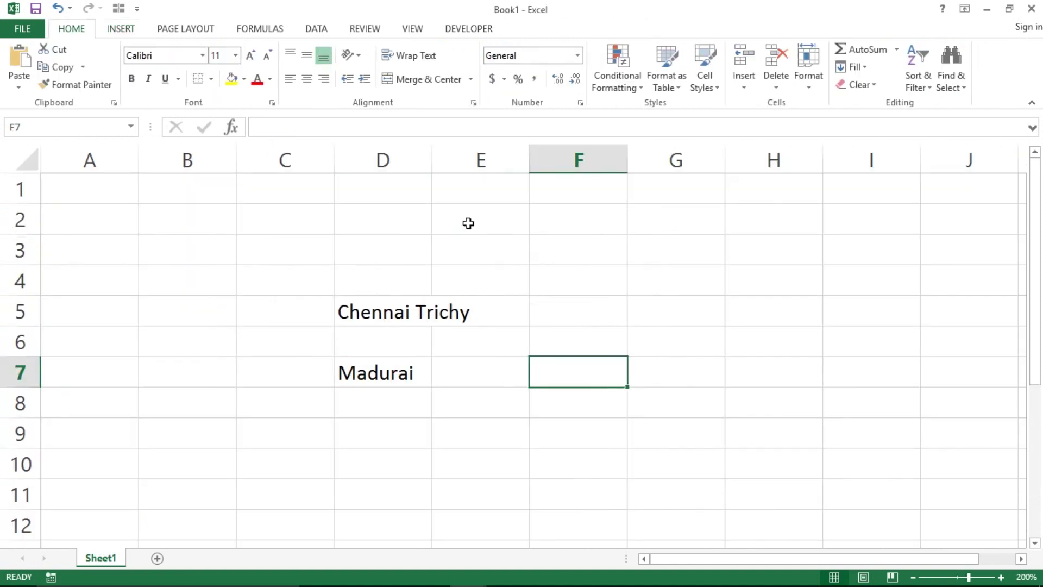
text(Ragu )
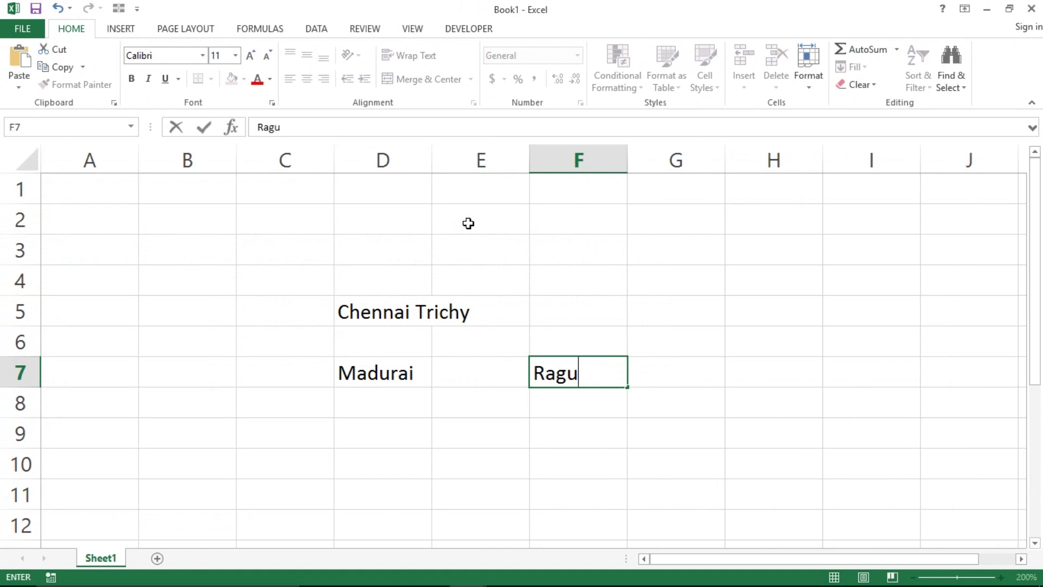
text(Bala )
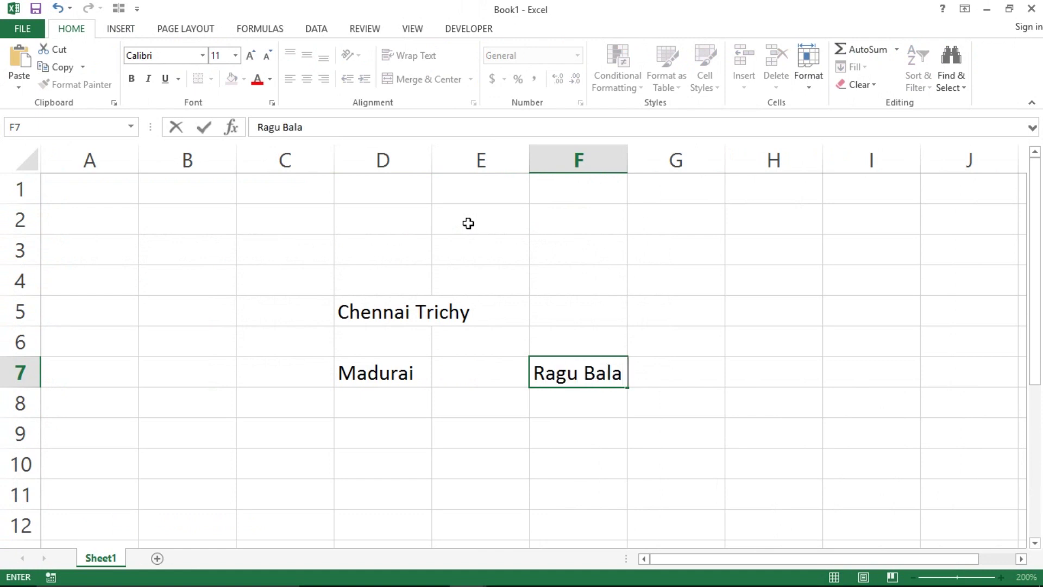
text(Kannan)
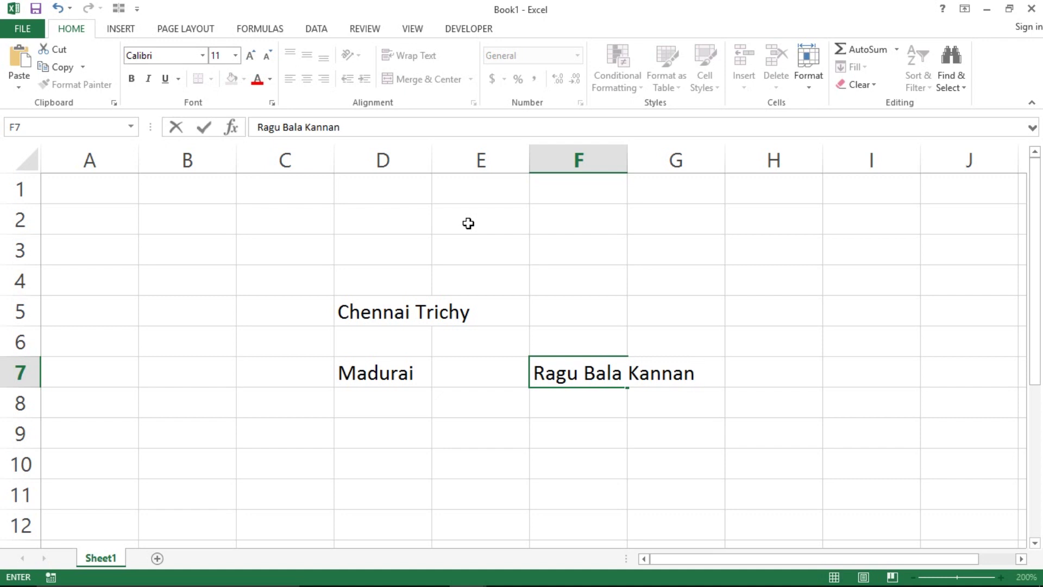
key(Escape)
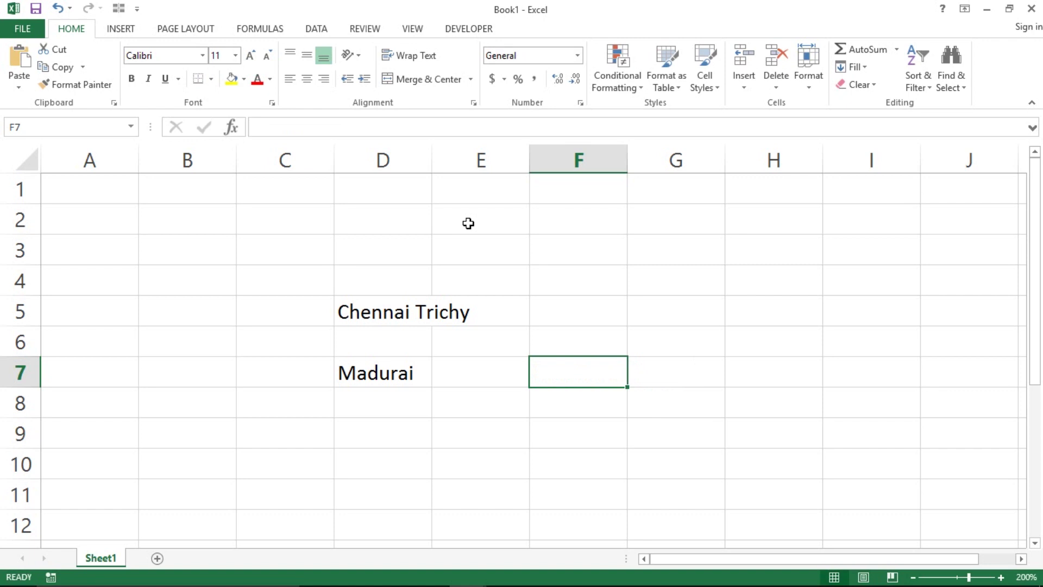
click(582, 366)
double_click(582, 367)
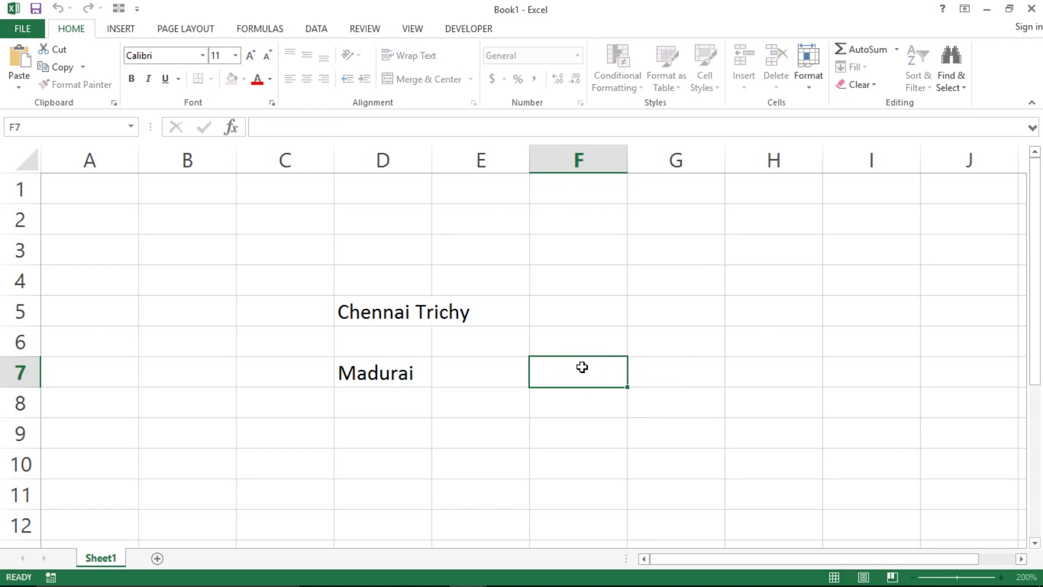
key(Escape)
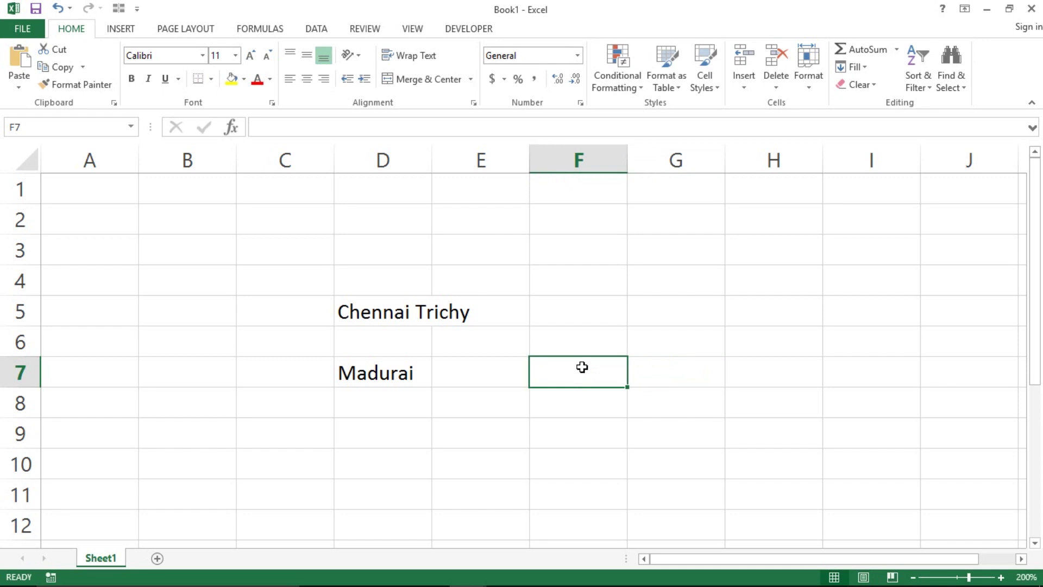
text(Chennai)
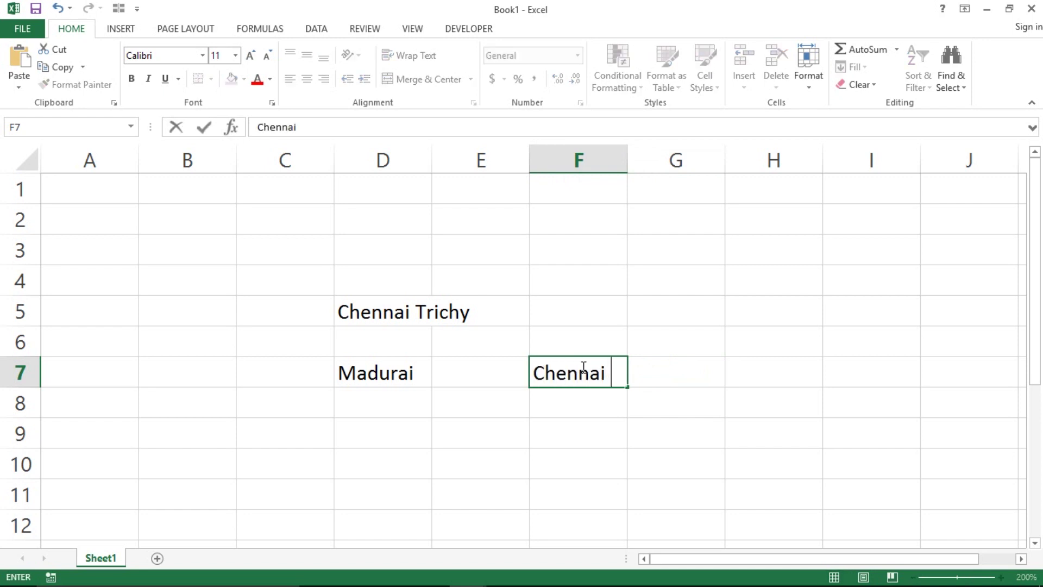
text( Madurai)
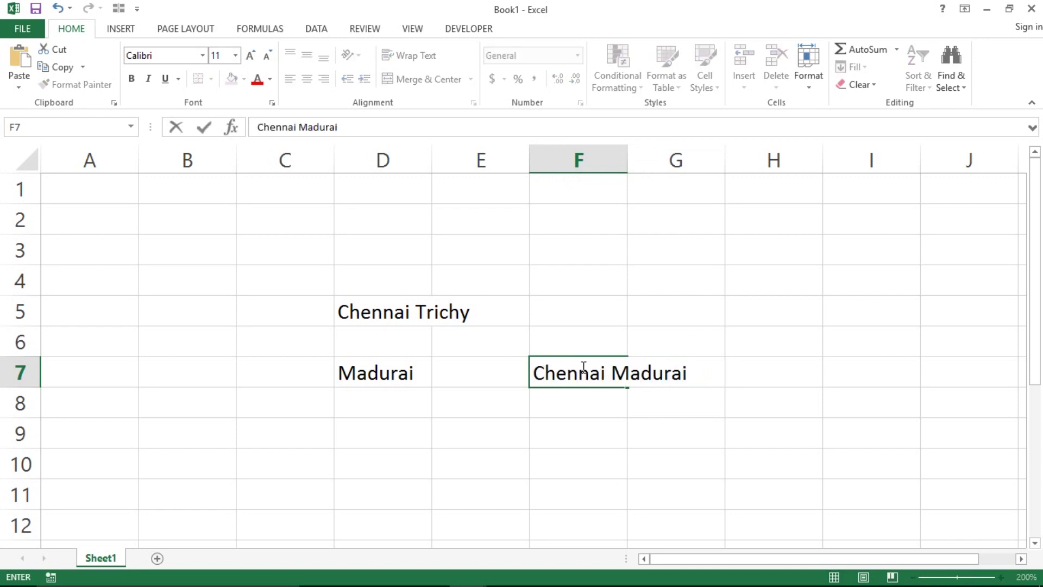
key(Escape)
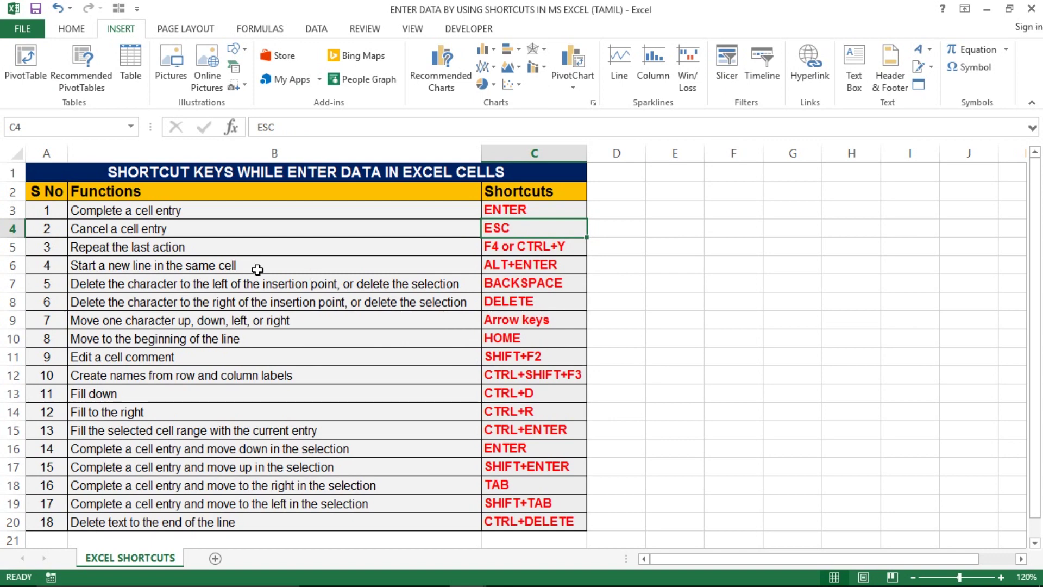
- Put a check mark symbol in D3 and fill it down into D4 with Ctrl+D
click(626, 210)
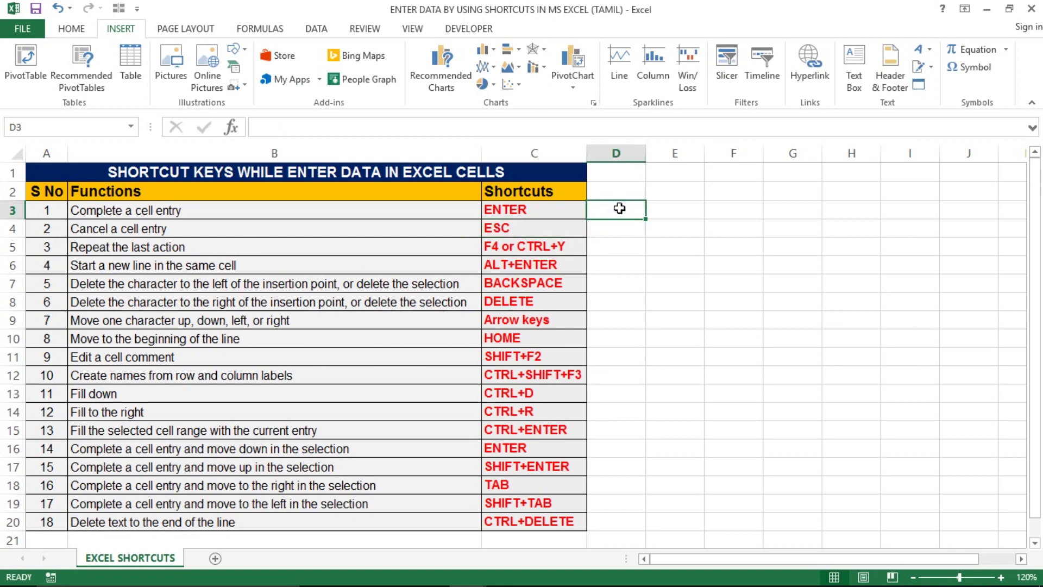
click(972, 68)
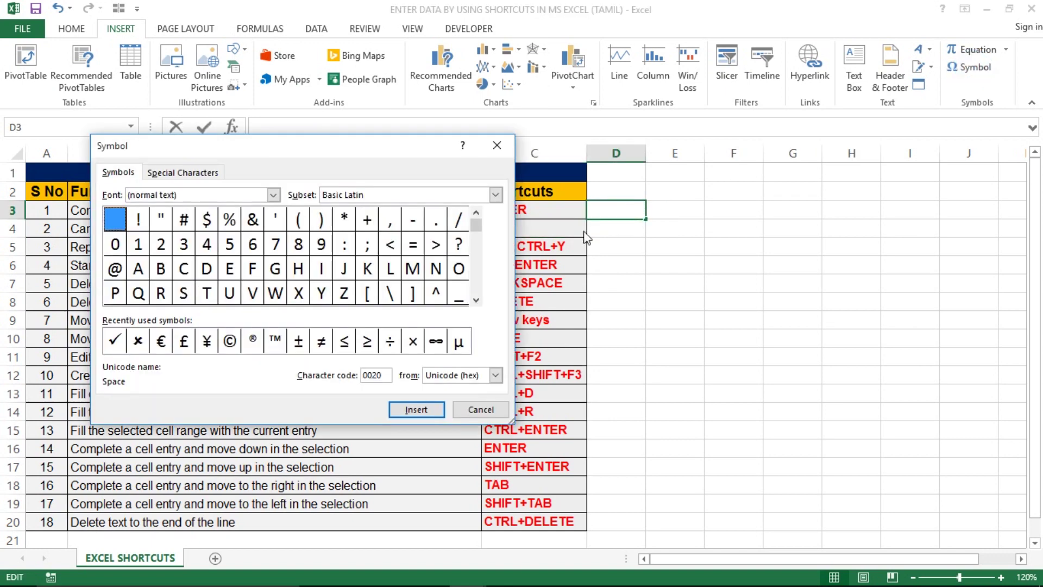
click(116, 341)
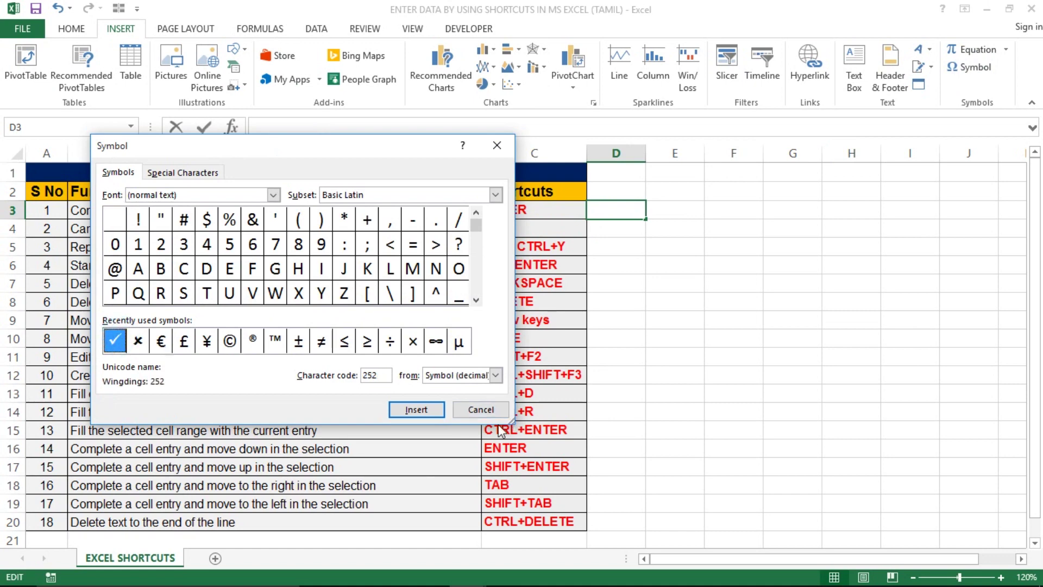
click(416, 409)
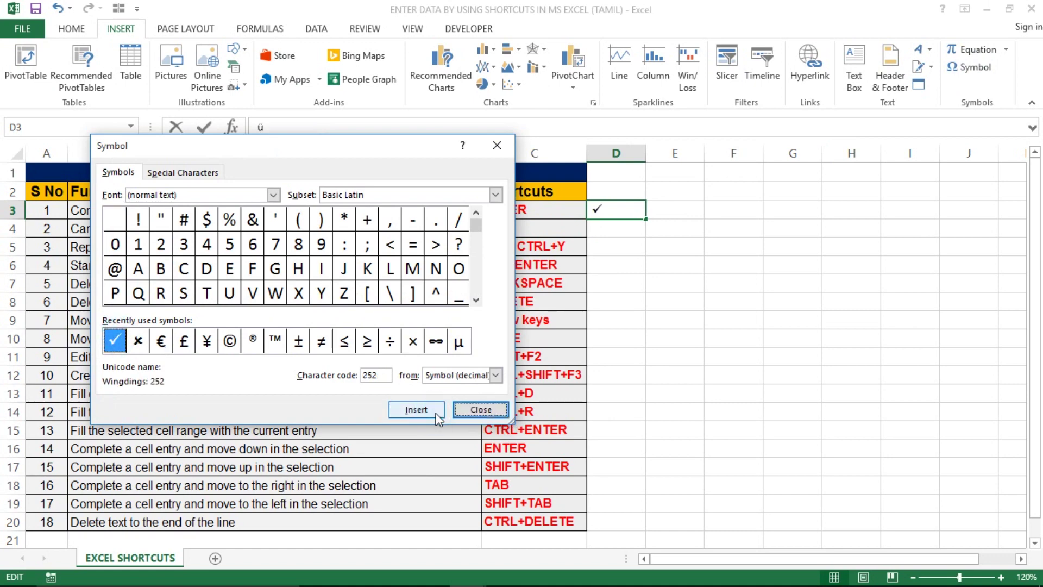
click(492, 409)
key(shift+Down)
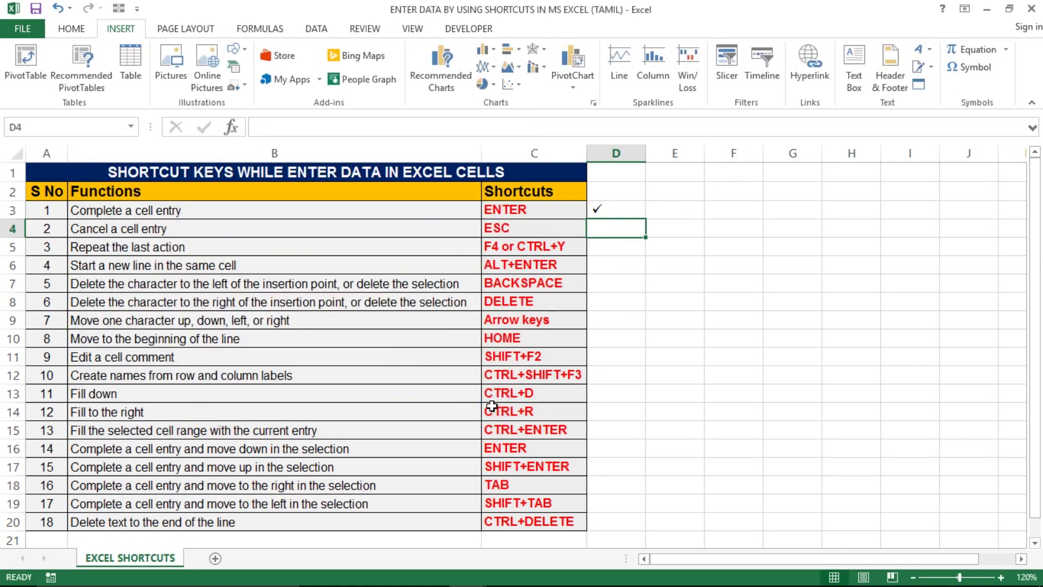
key(ctrl+d)
- Move to row 5, select the whole row with Shift+Space, then return to B5
key(Down)
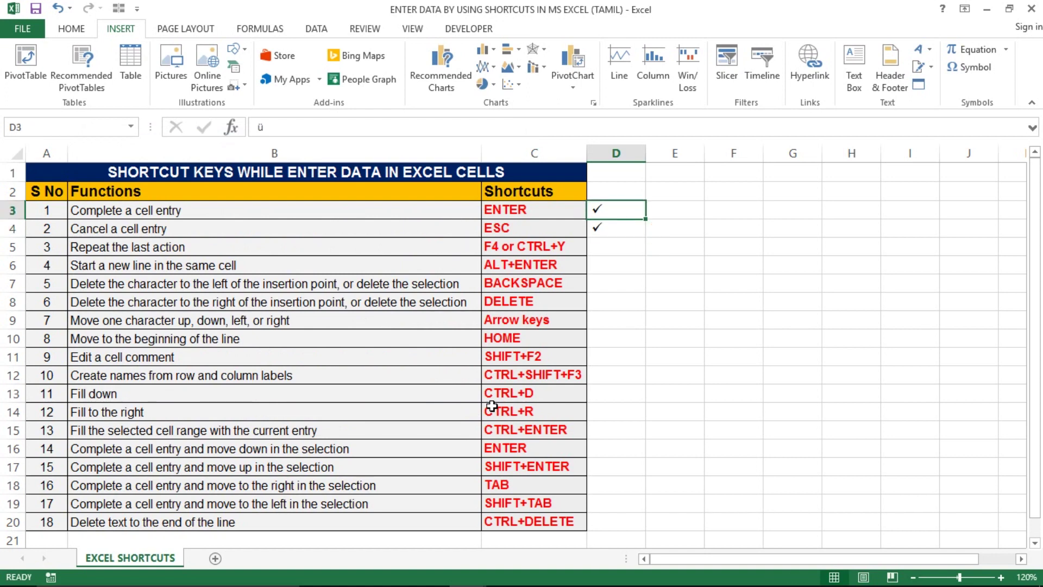
key(Left)
key(Left)
key(Left)
key(Down)
key(Right)
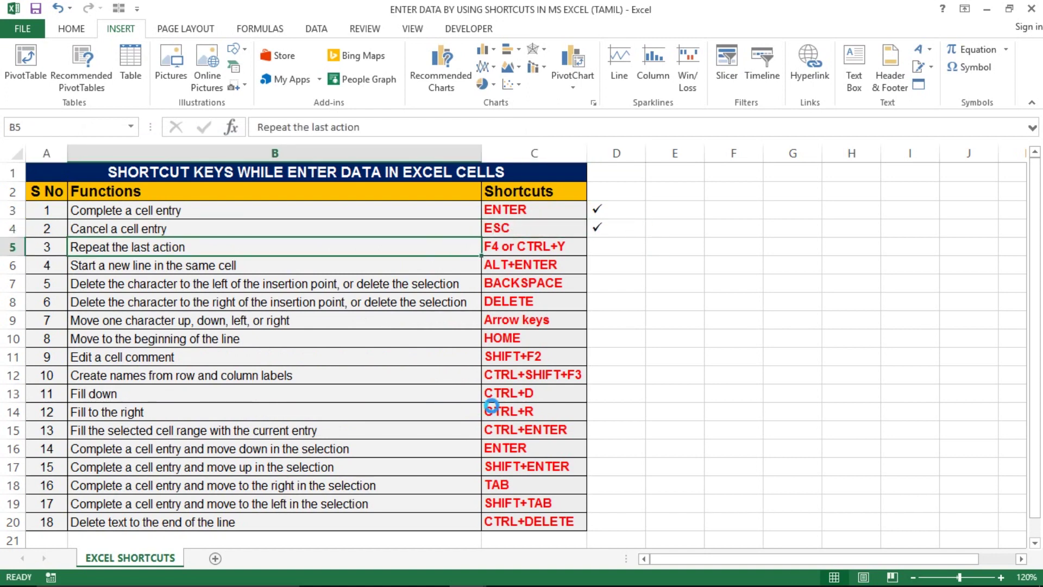
key(Right)
key(Home)
key(shift+space)
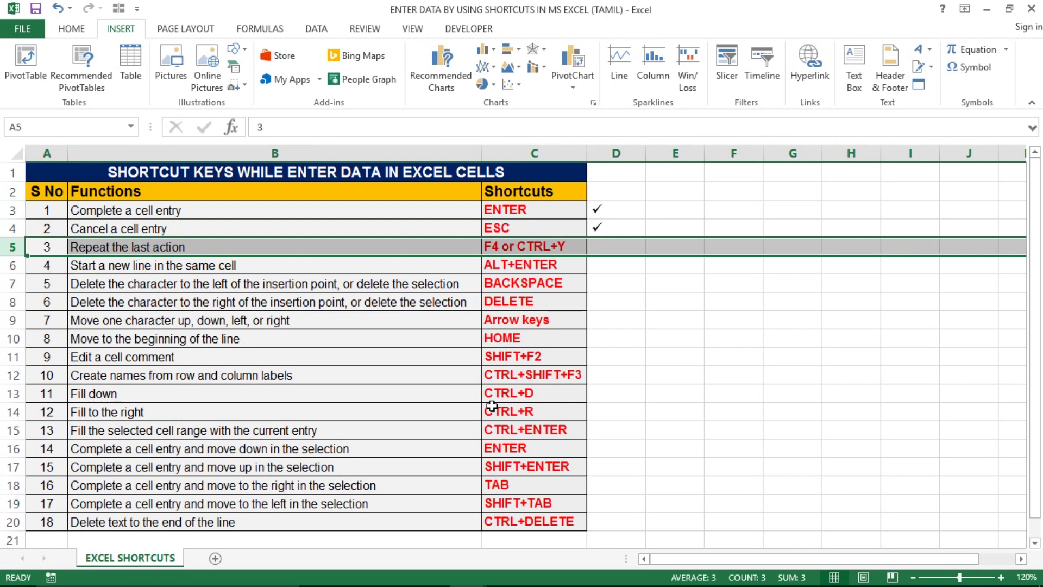
key(Right)
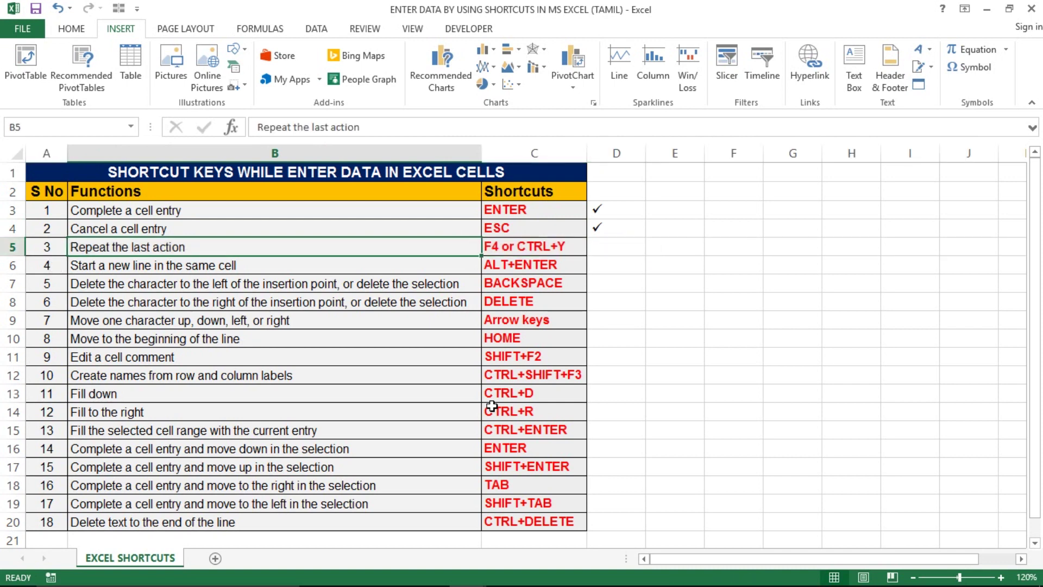
- Step between Repeat the last action and its F4 or CTRL+Y shortcut, then return to Book1
key(Right)
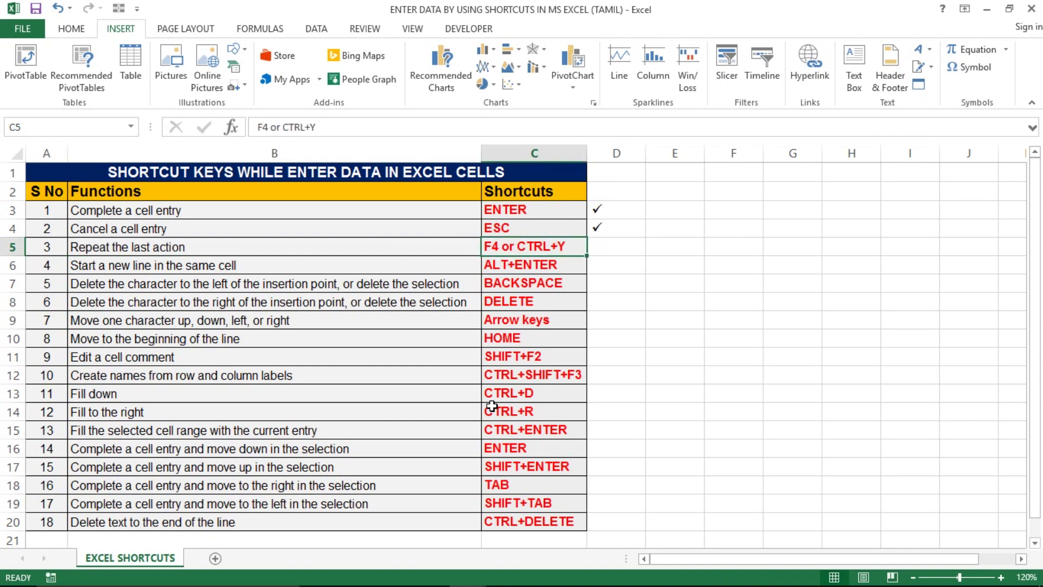
key(Left)
key(Right)
key(Left)
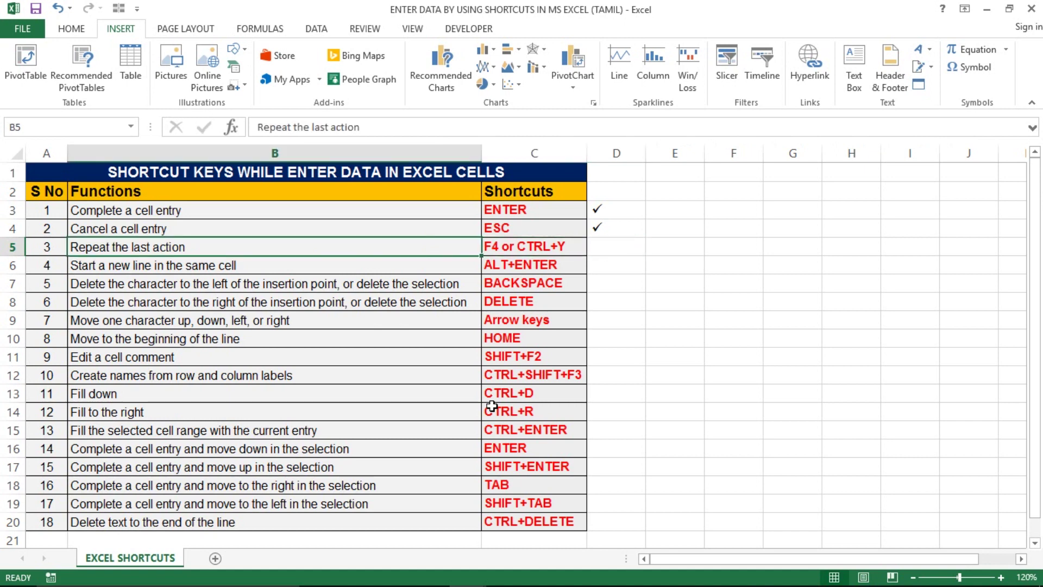
key(Right)
key(Right)
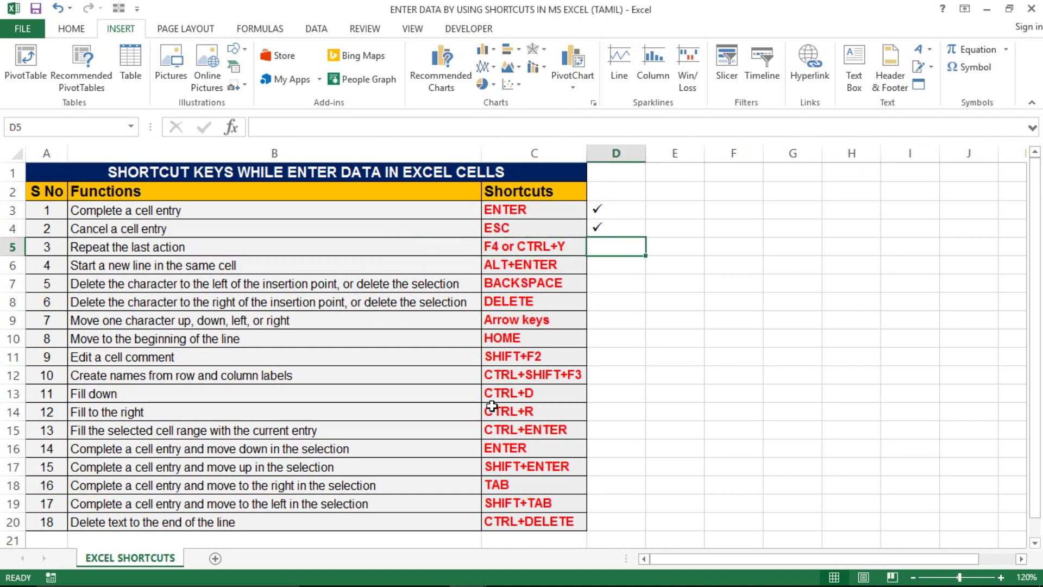
key(Left)
key(Left)
key(Left)
key(Right)
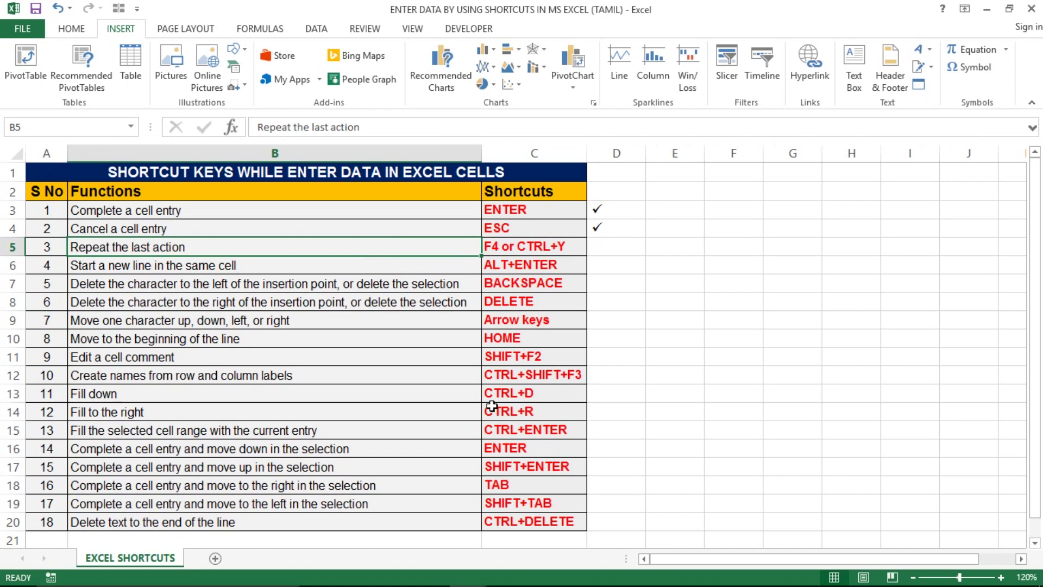
key(alt+Tab)
key(Right)
key(Left)
key(Left)
key(Left)
- Fill cell F2 yellow and apply All Borders to it
key(Up)
key(Up)
key(Up)
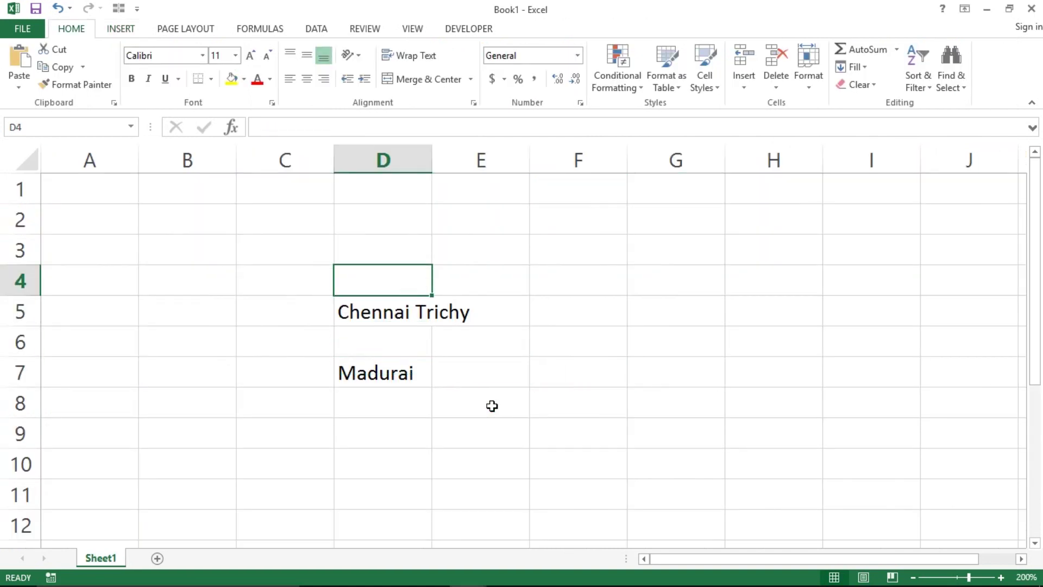
key(Down)
key(Right)
key(Right)
key(Up)
key(Up)
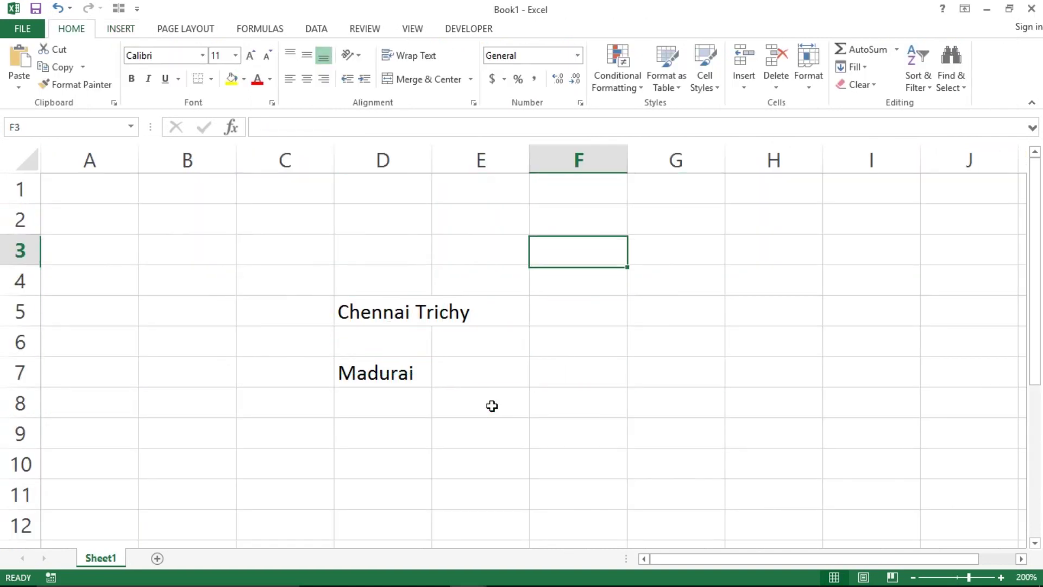
key(Up)
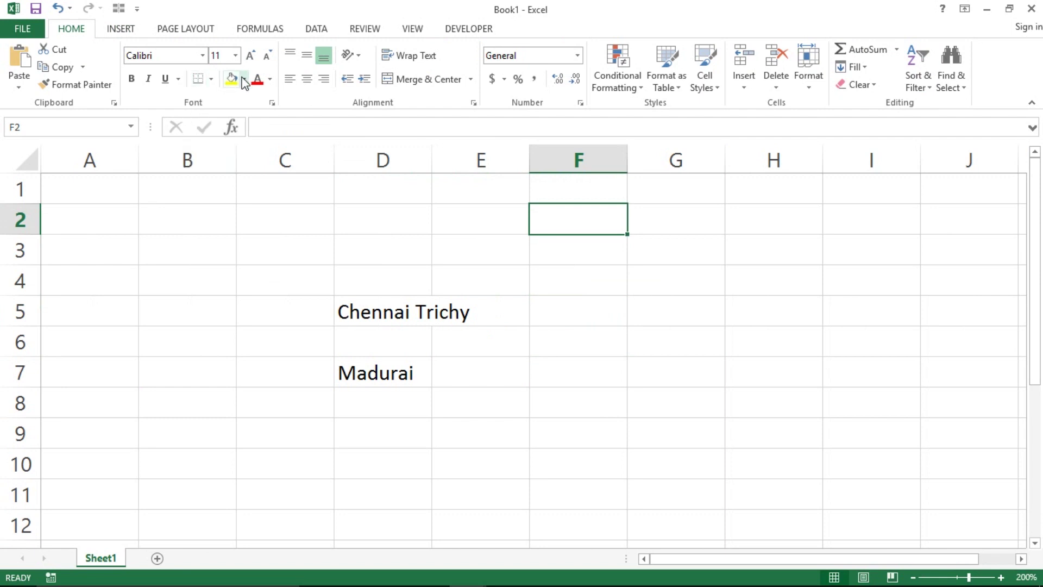
click(232, 81)
click(211, 79)
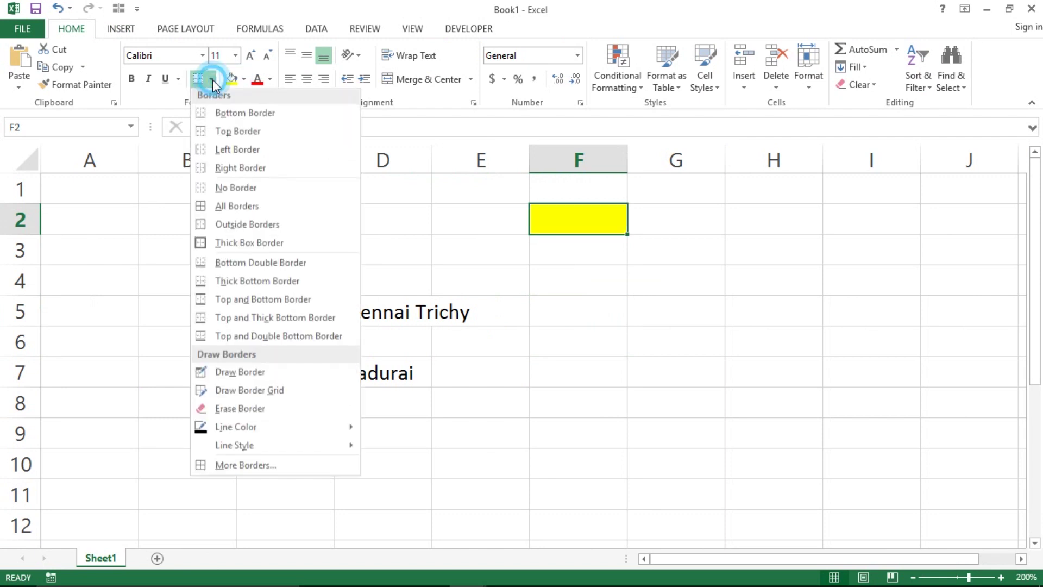
click(203, 211)
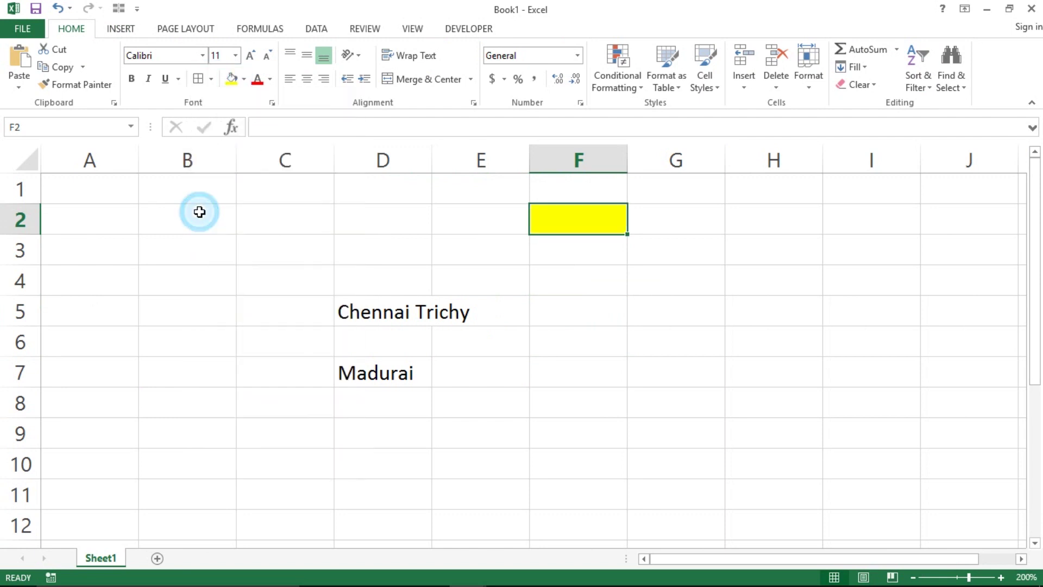
- Give cell F5 the border and clear the yellow fill from F2
click(577, 317)
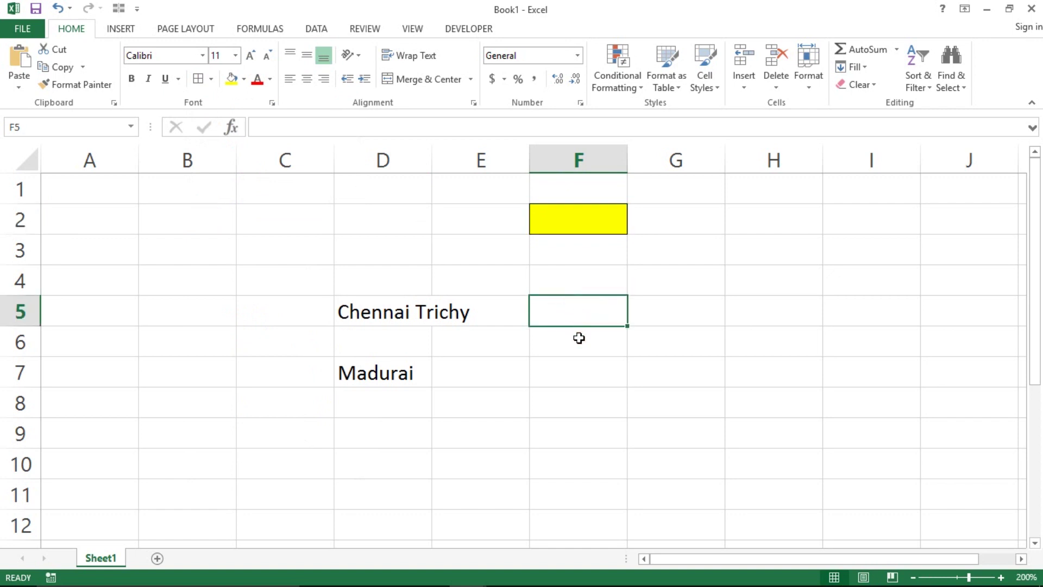
click(600, 278)
click(562, 228)
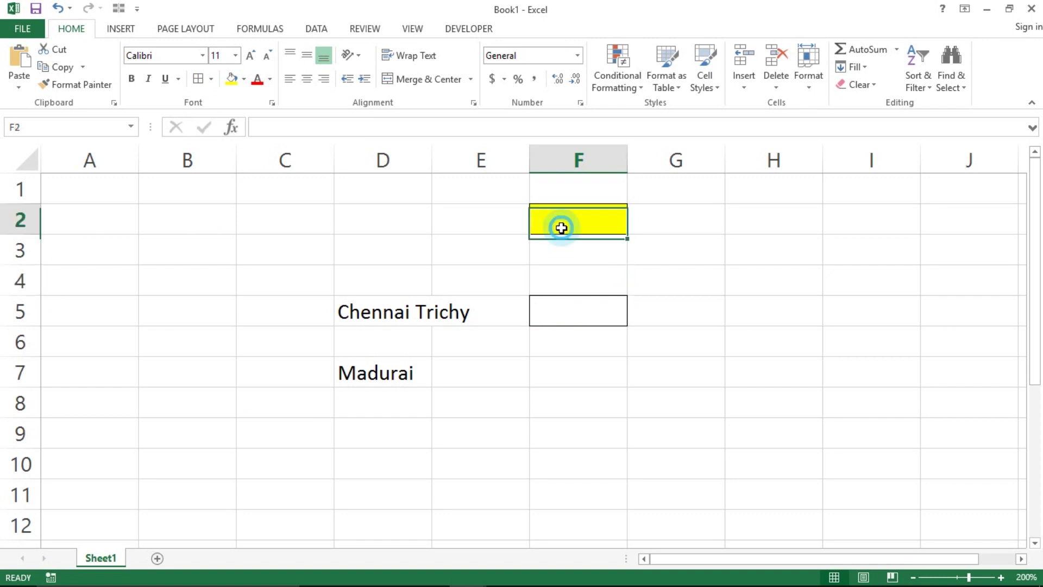
click(561, 212)
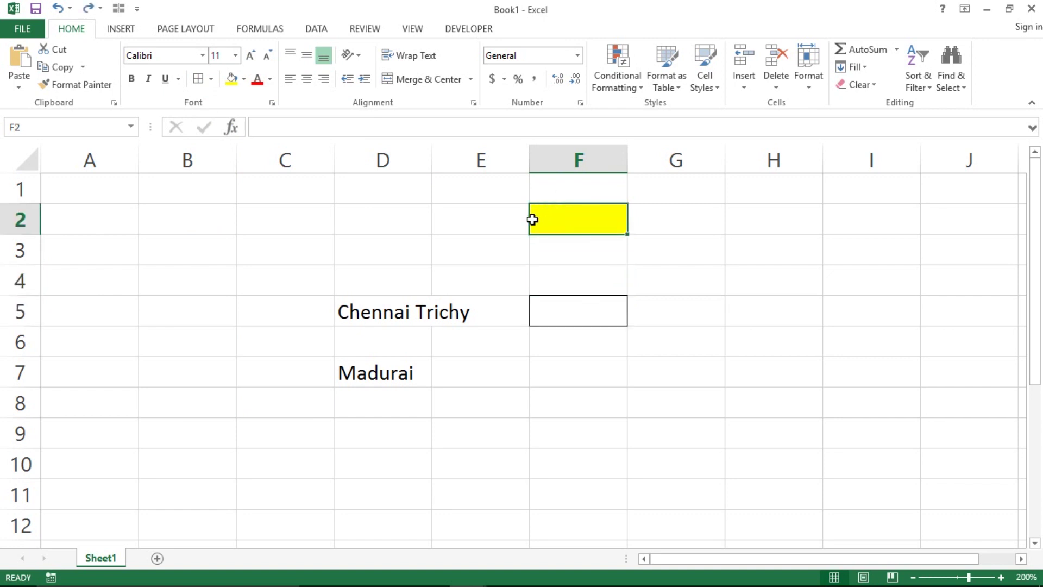
click(557, 200)
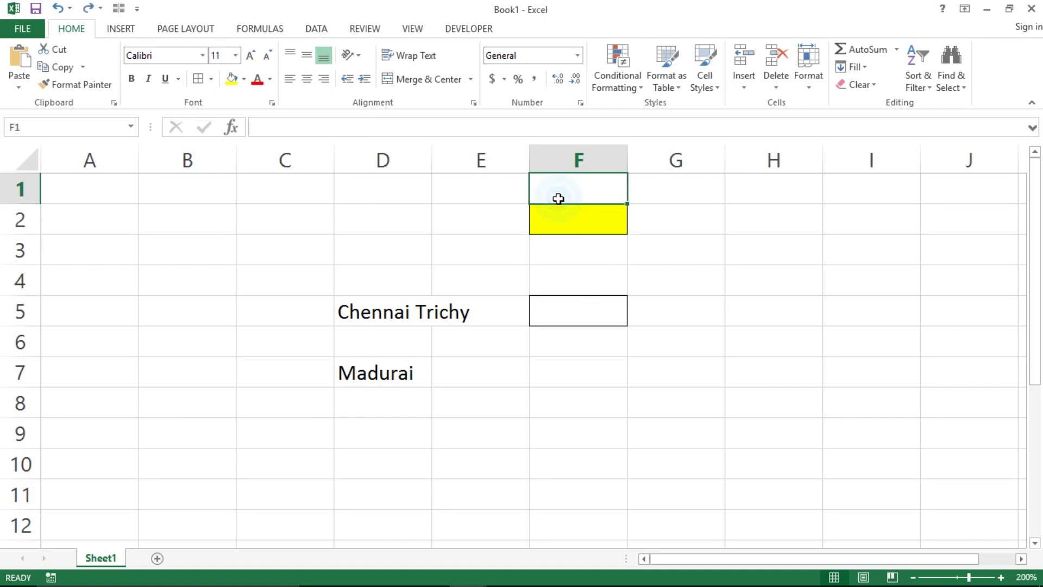
- Select cells F2 through H2
drag(557, 201, 559, 198)
key(Left)
key(Down)
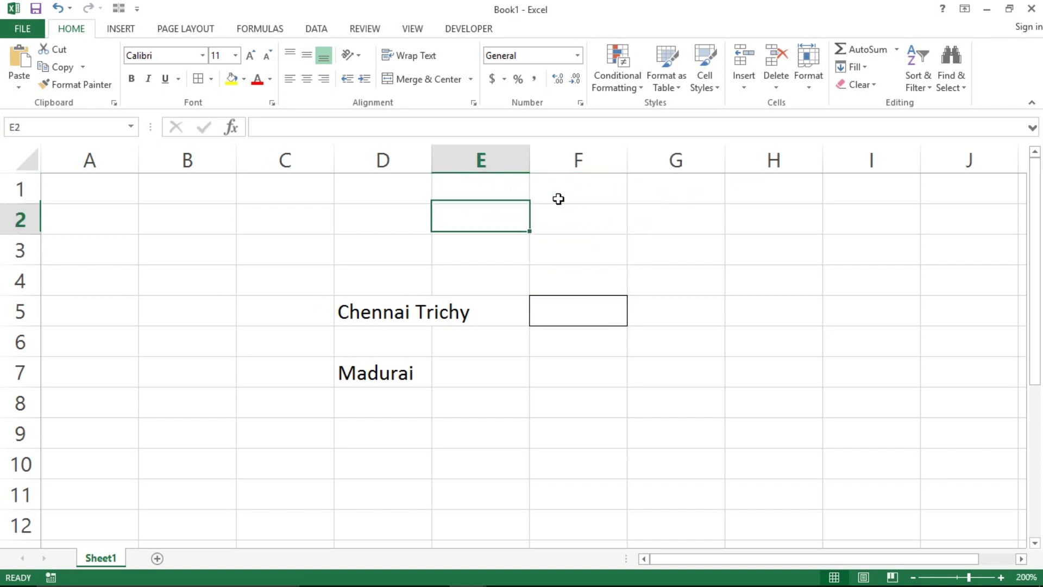
key(Right)
key(shift+Right)
key(shift+Right)
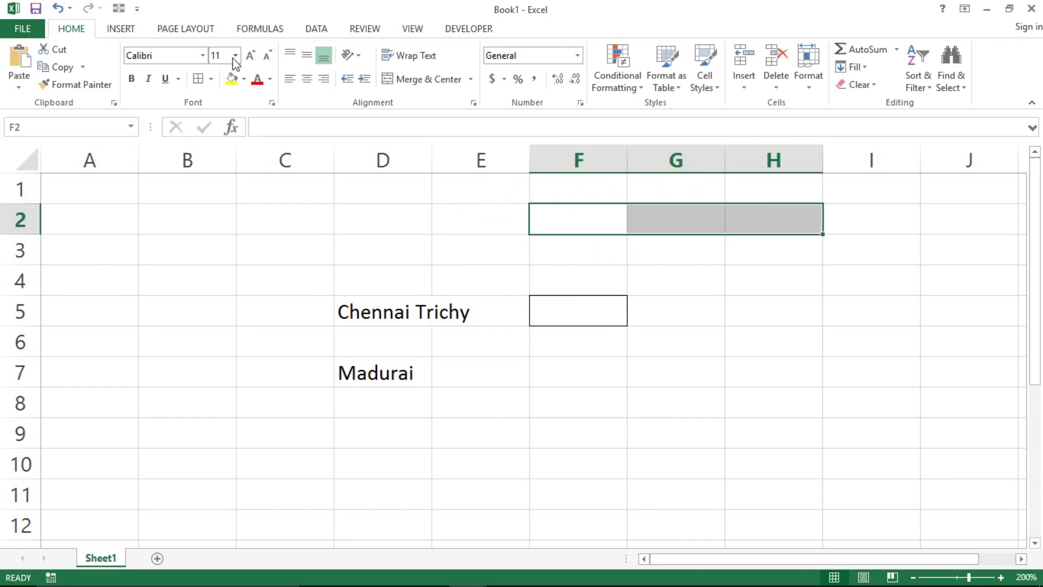
- Fill F2:H2 red, then repeat the red fill on F5 with F4
click(244, 79)
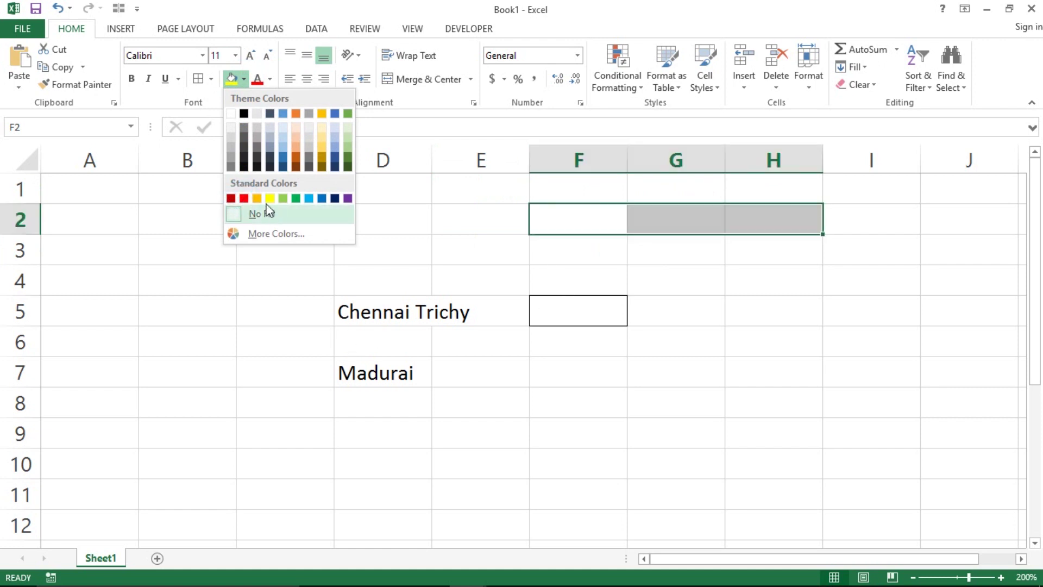
click(246, 198)
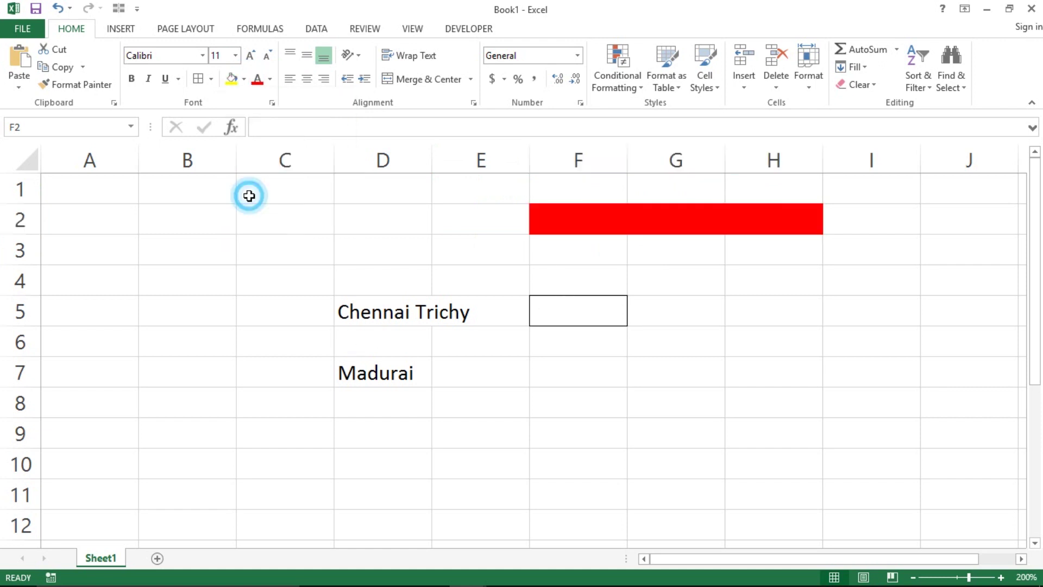
click(607, 276)
key(Up)
key(Up)
key(shift+Right)
key(shift+Right)
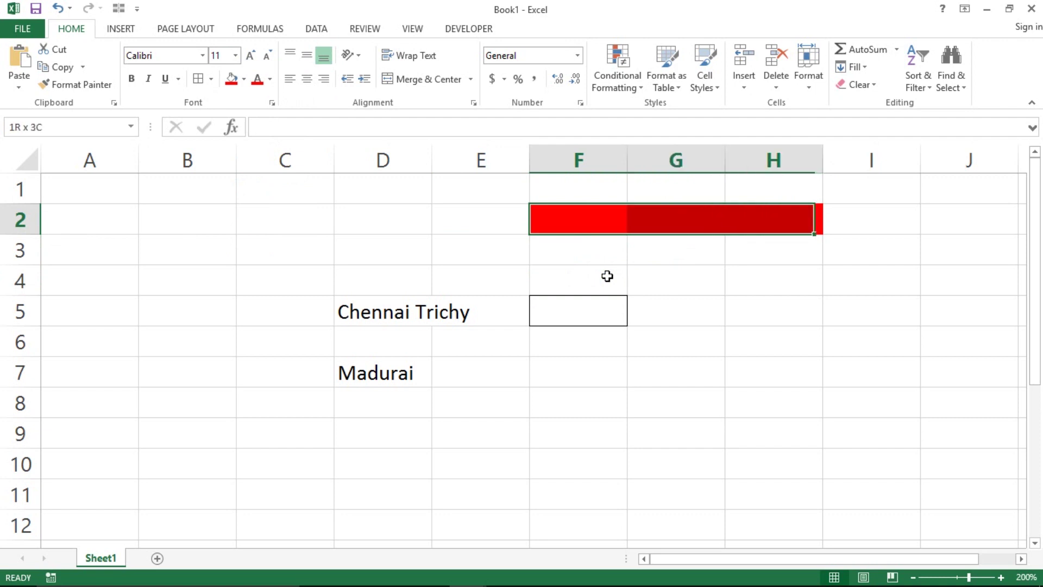
click(607, 276)
key(Down)
key(Down)
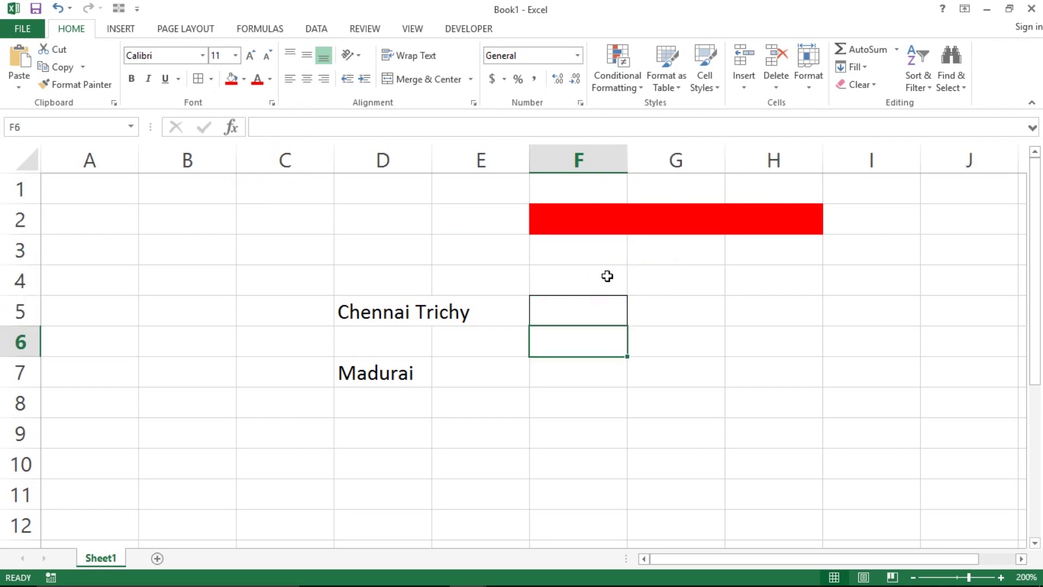
key(Up)
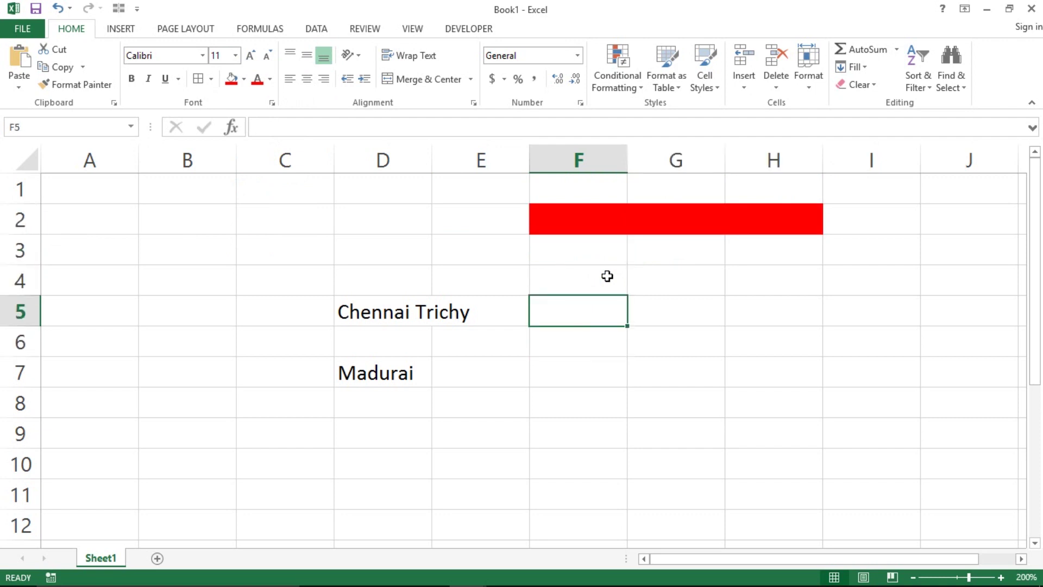
key(F4)
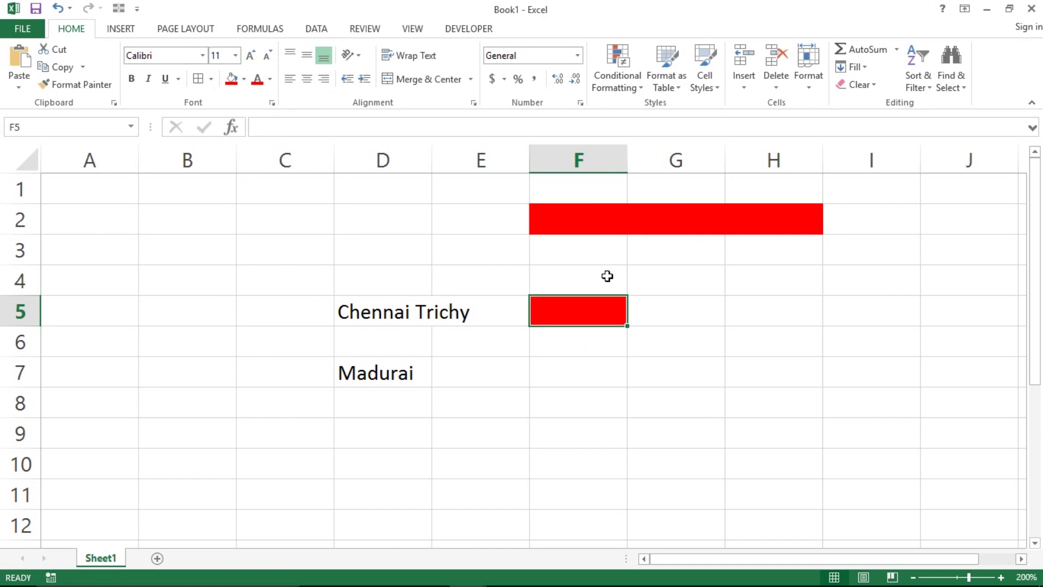
- Repeat the red fill across F8:H8
key(Down)
key(Down)
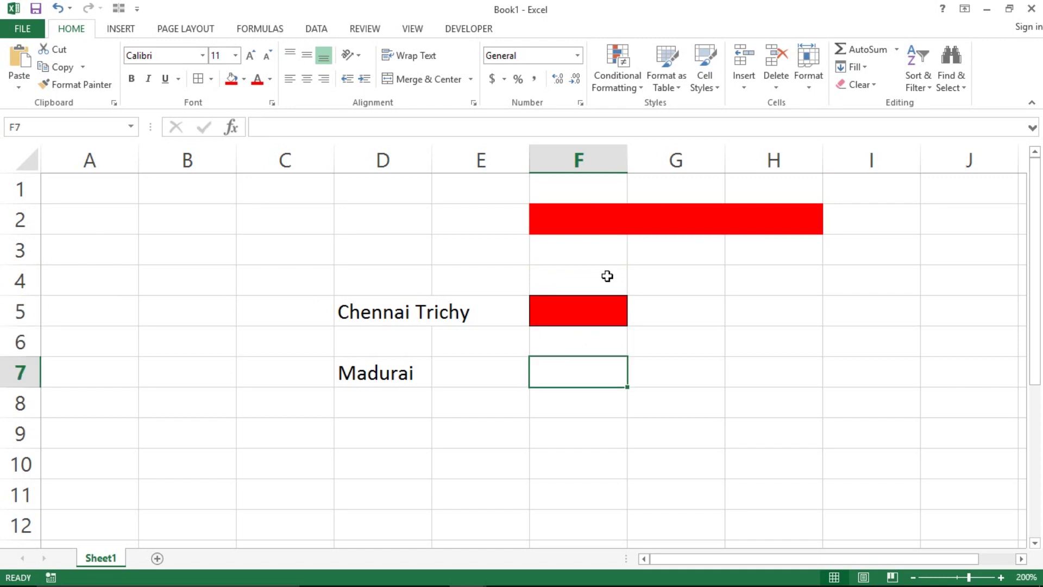
key(Down)
key(shift+Right)
key(shift+Right)
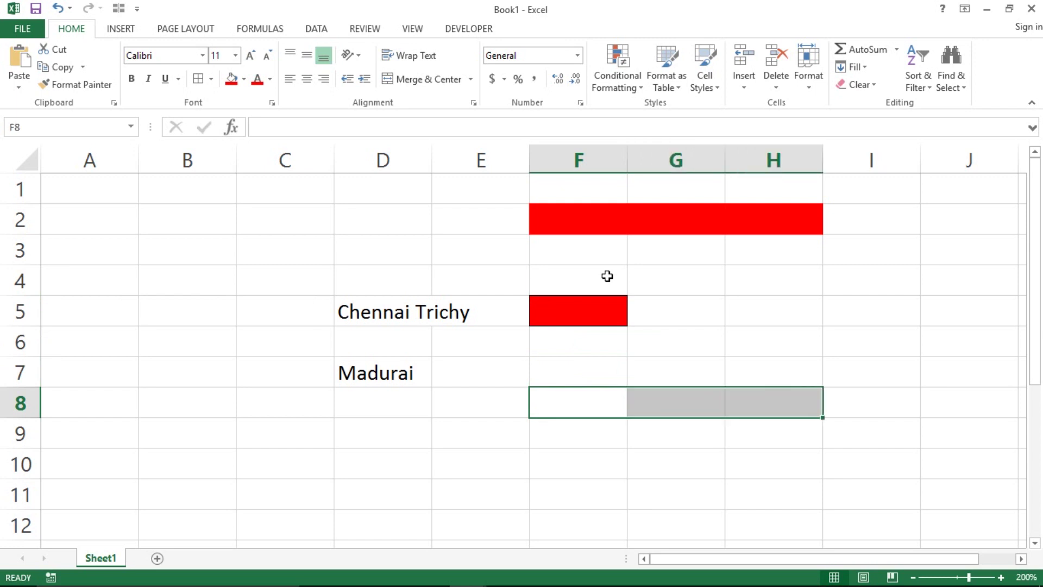
key(F4)
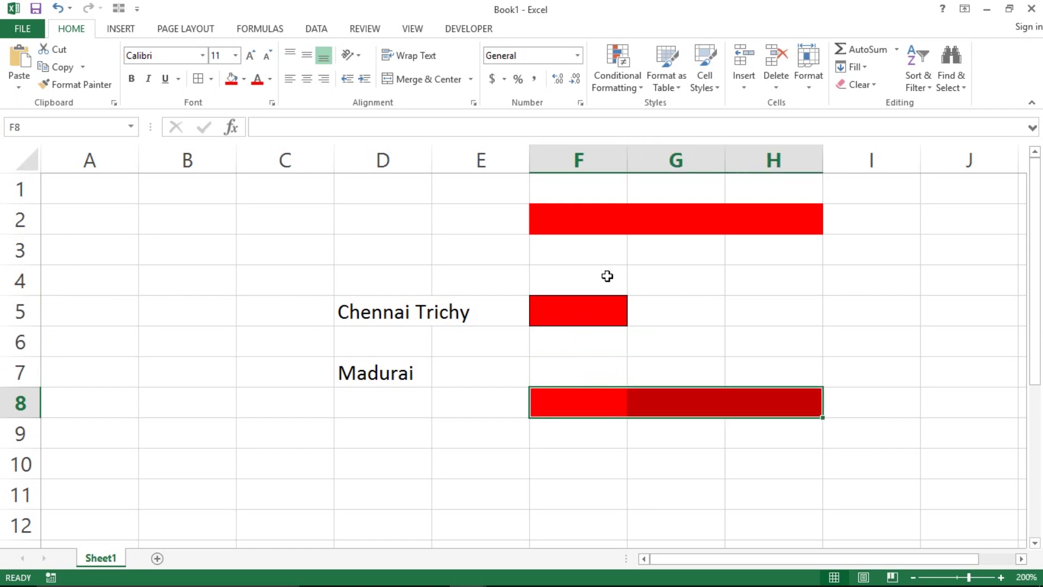
- Repeat the red fill across F10:H10
key(Right)
key(Left)
key(Left)
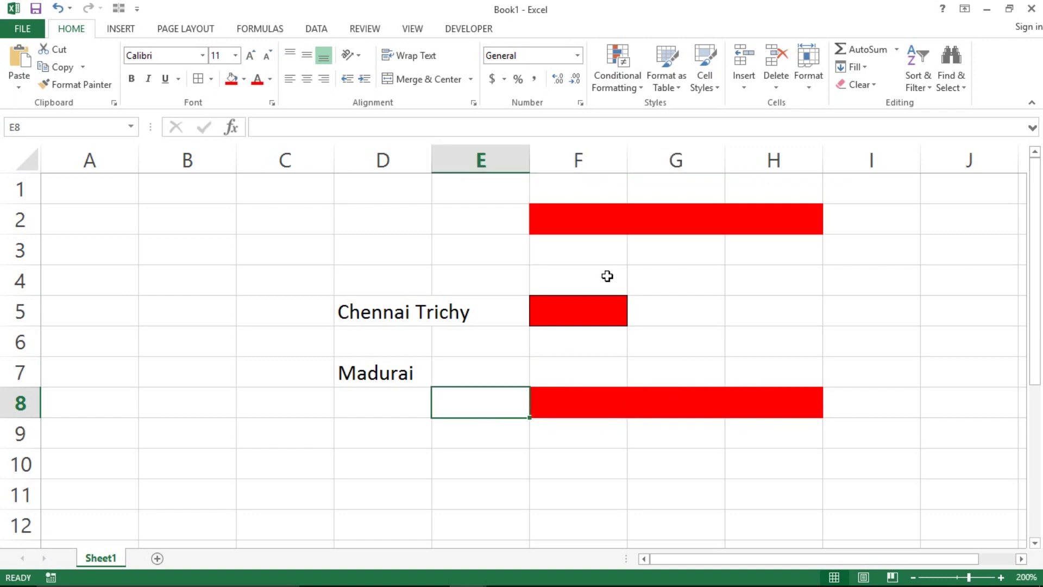
key(Right)
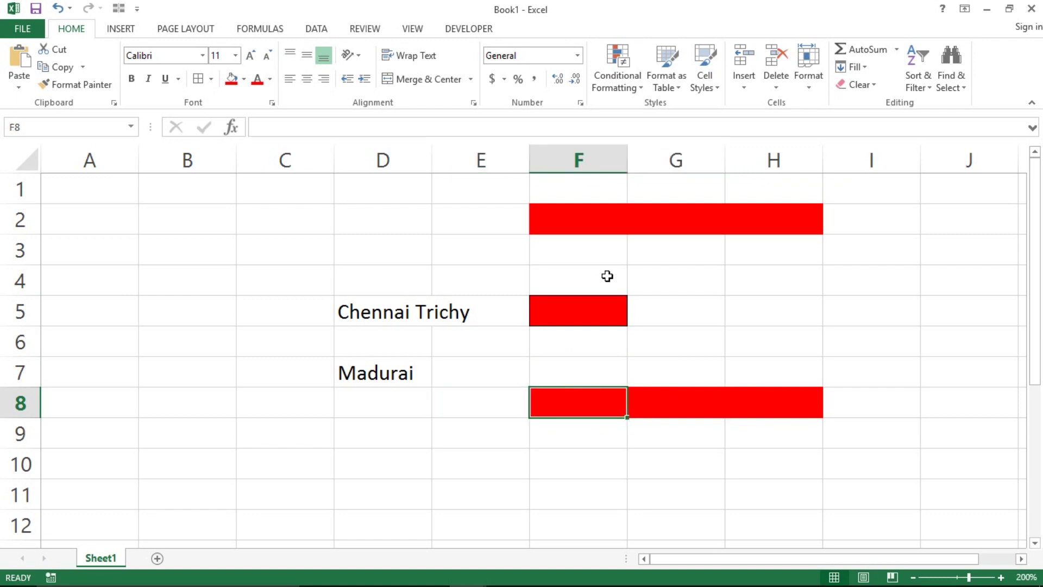
key(shift+Right)
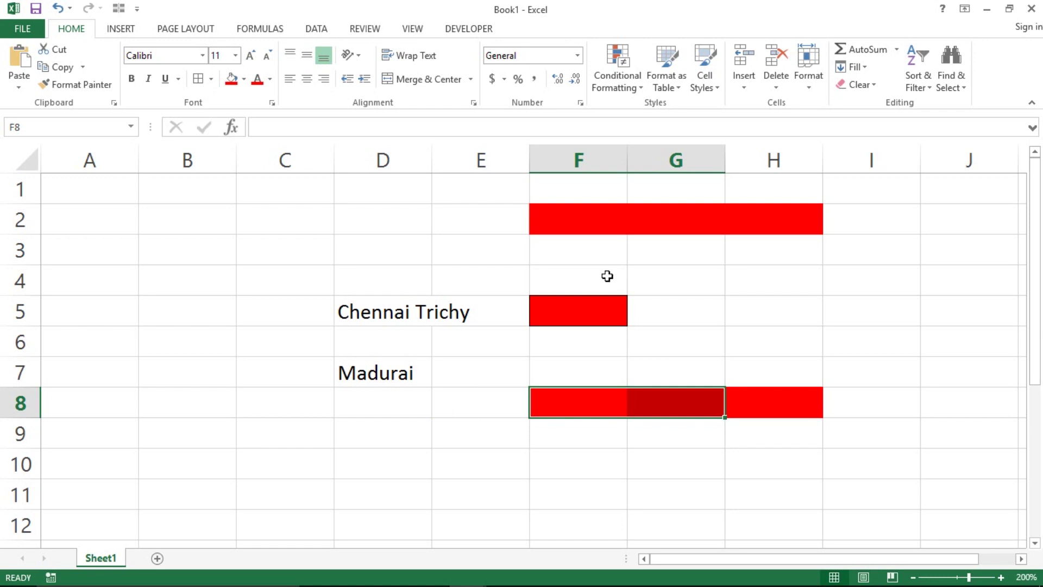
key(Right)
key(Left)
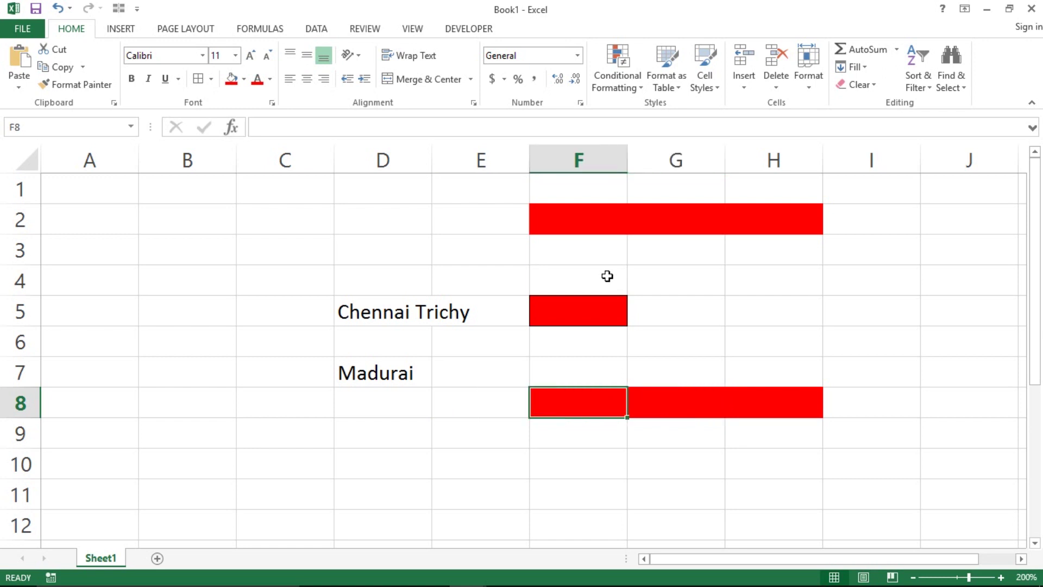
key(Left)
key(Left)
key(Right)
key(Right)
key(Down)
key(Down)
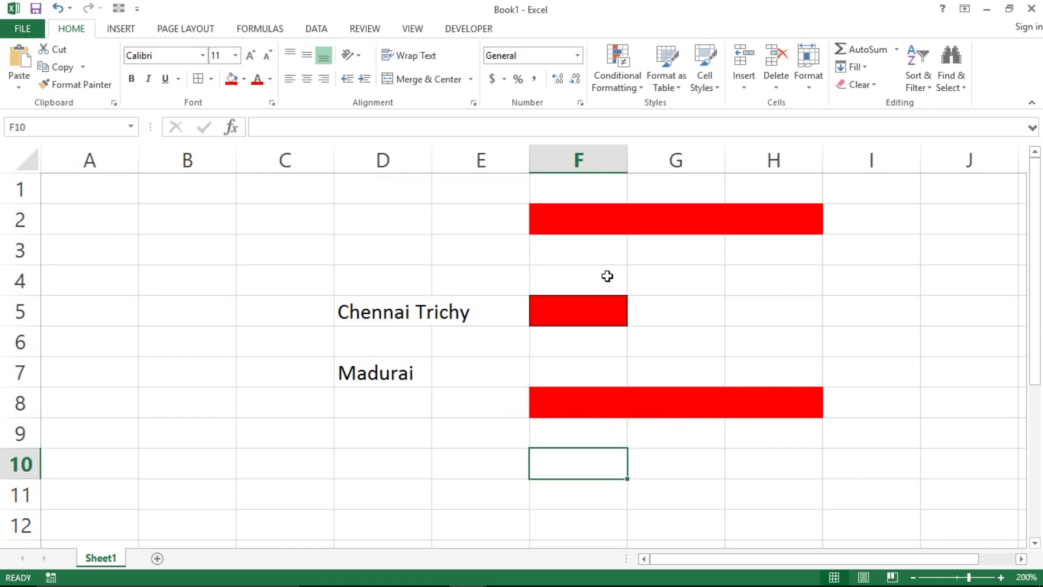
key(shift+Right)
key(Right)
key(Left)
key(shift+Right)
key(shift+Right)
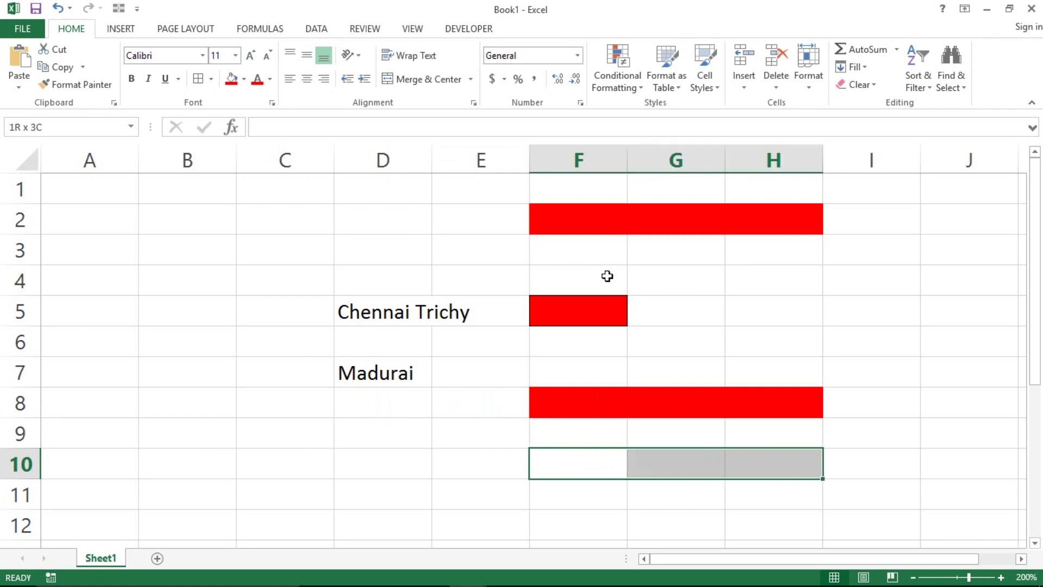
key(F4)
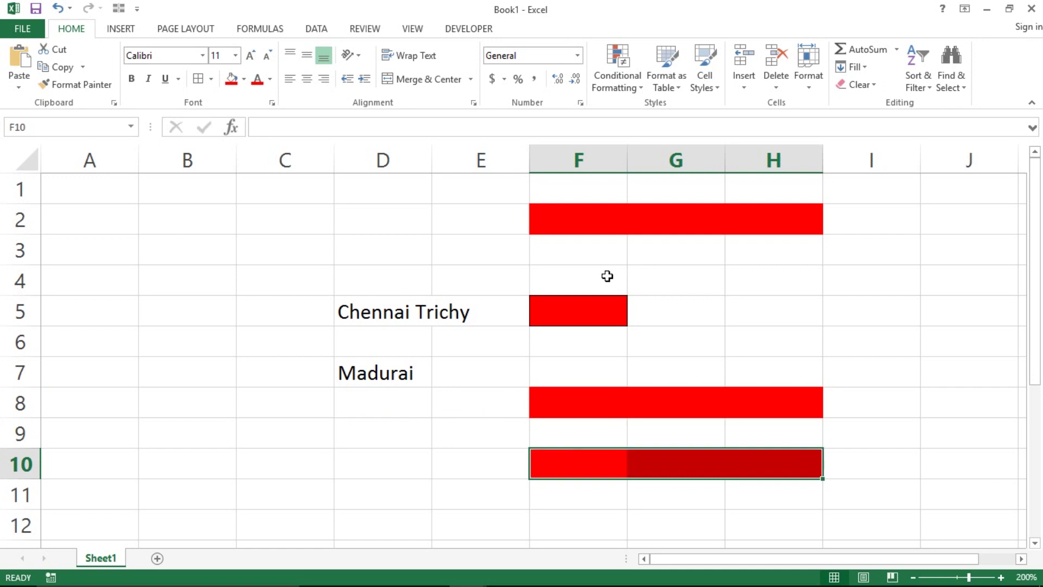
- Repeat the red fill on cells B3 and B7
key(Left)
key(Left)
key(Left)
key(Left)
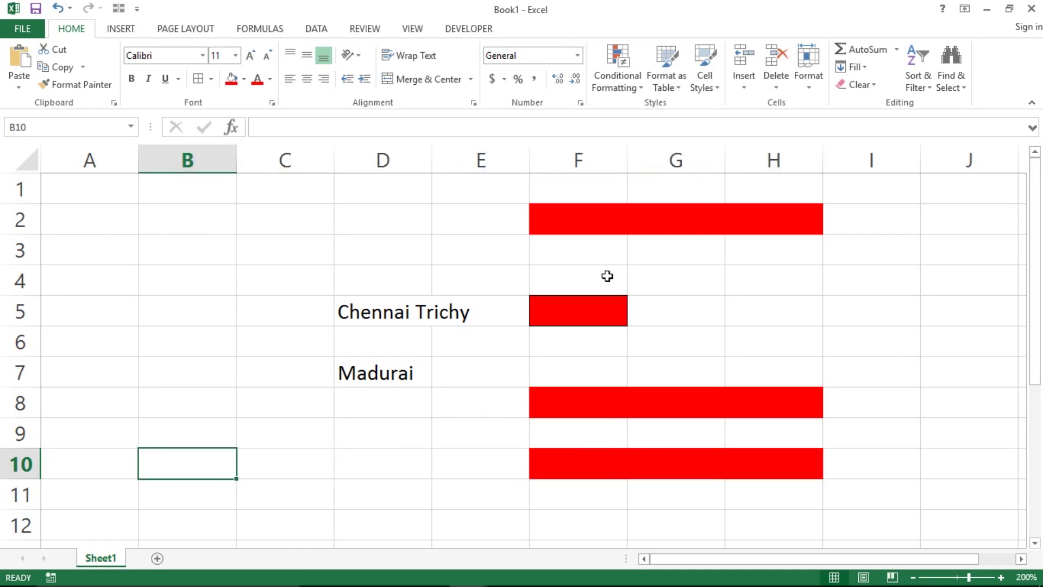
key(Up)
key(Up)
key(Up)
key(Up)
key(Up)
key(Up)
key(Up)
key(Down)
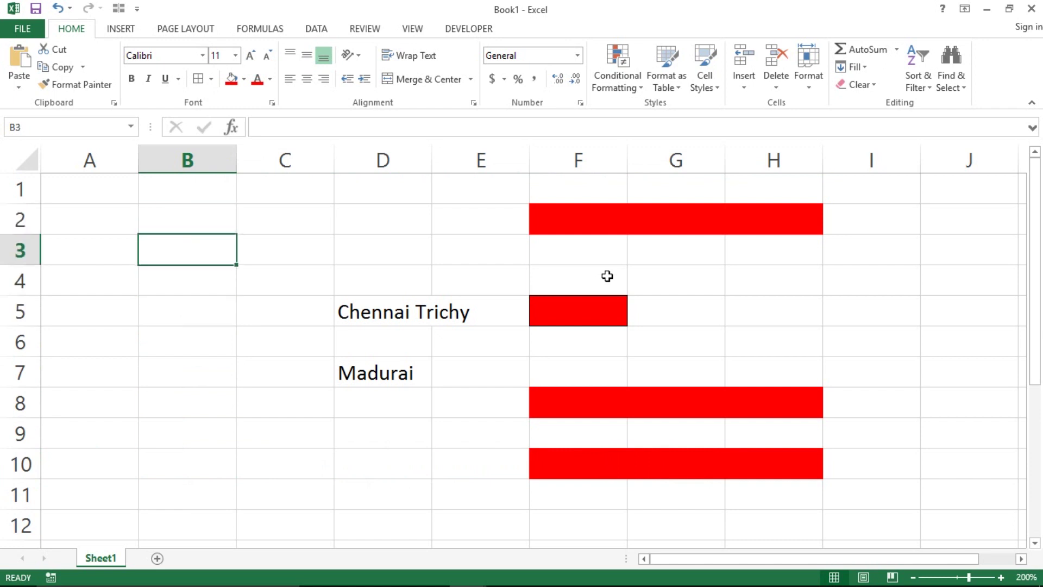
key(F4)
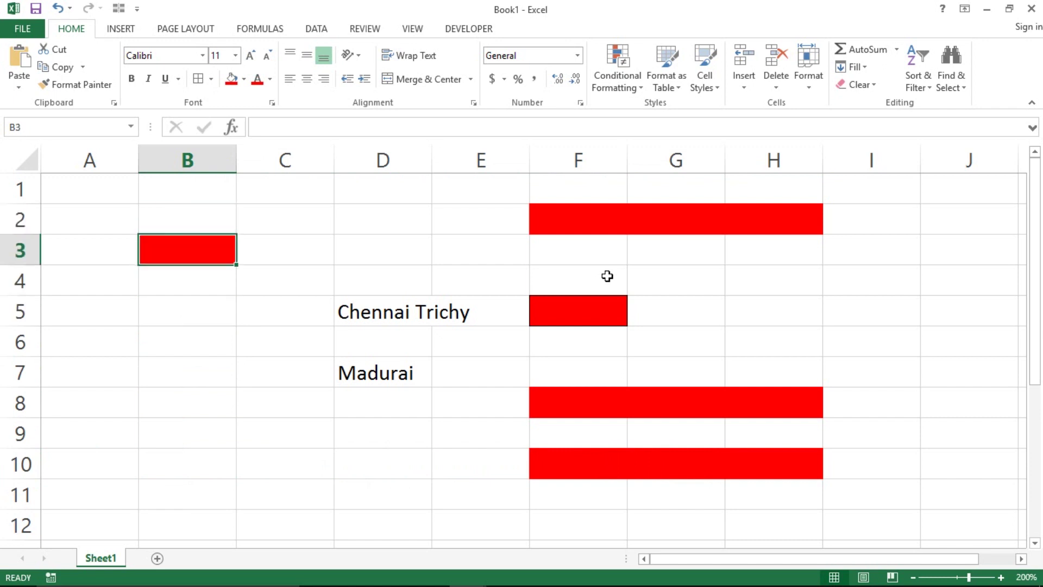
key(Down)
key(Down)
key(Down)
key(Down)
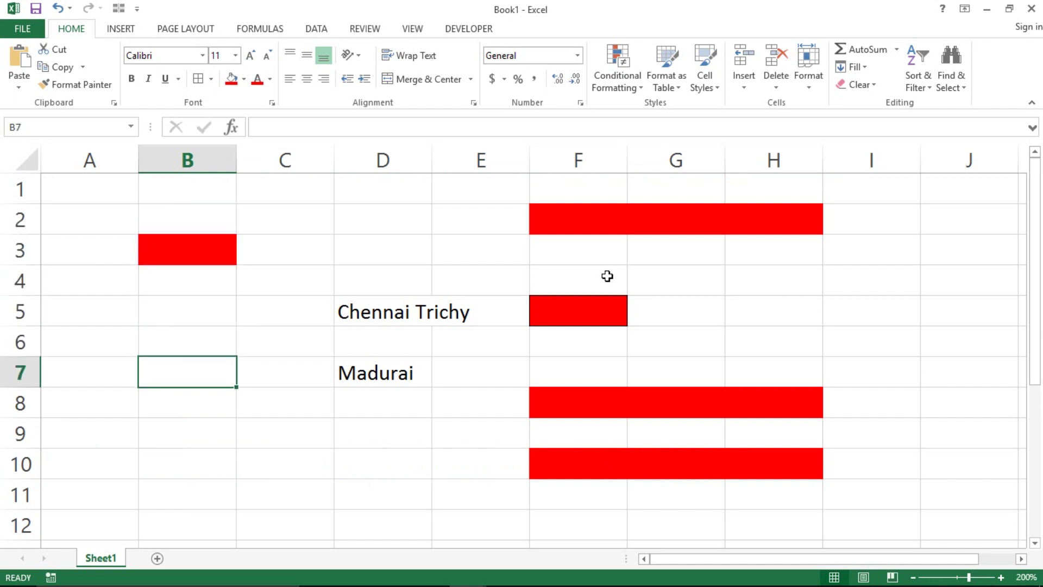
key(F4)
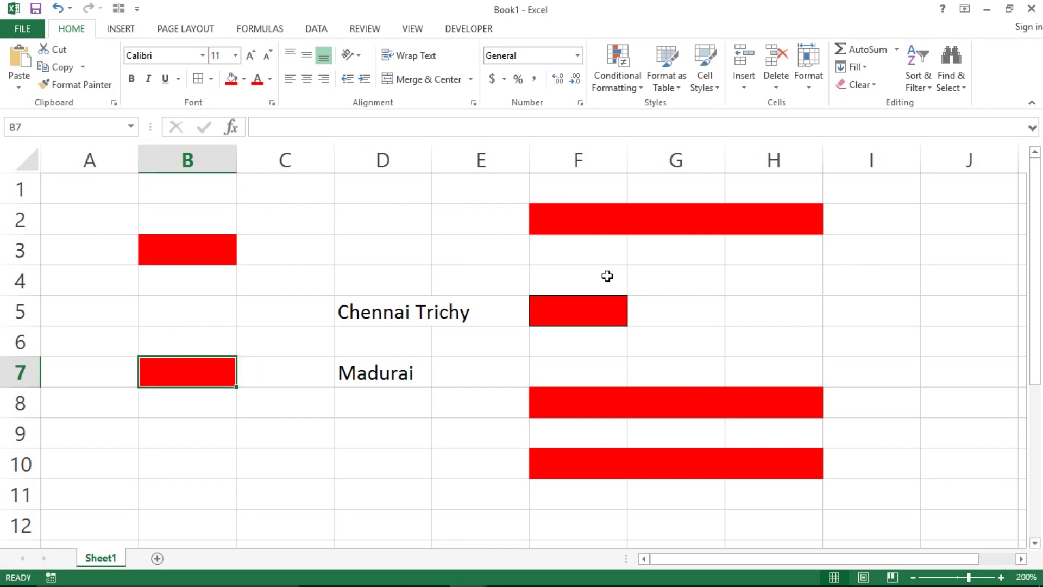
key(Down)
key(Up)
- Tick 'Repeat the last action' in D5 of the shortcuts reference list with F4
key(alt+Tab)
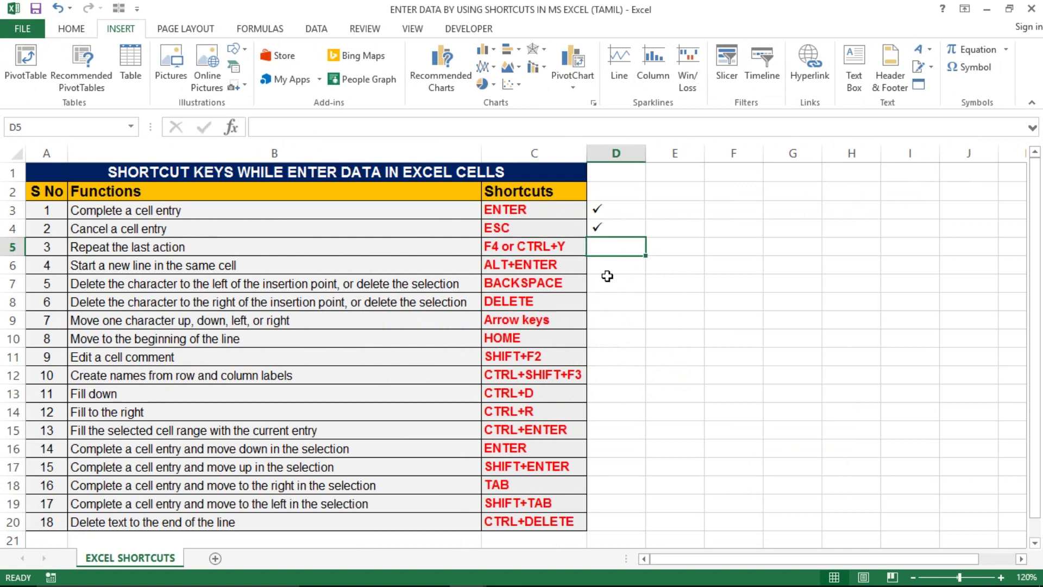
key(F4)
key(alt+Tab)
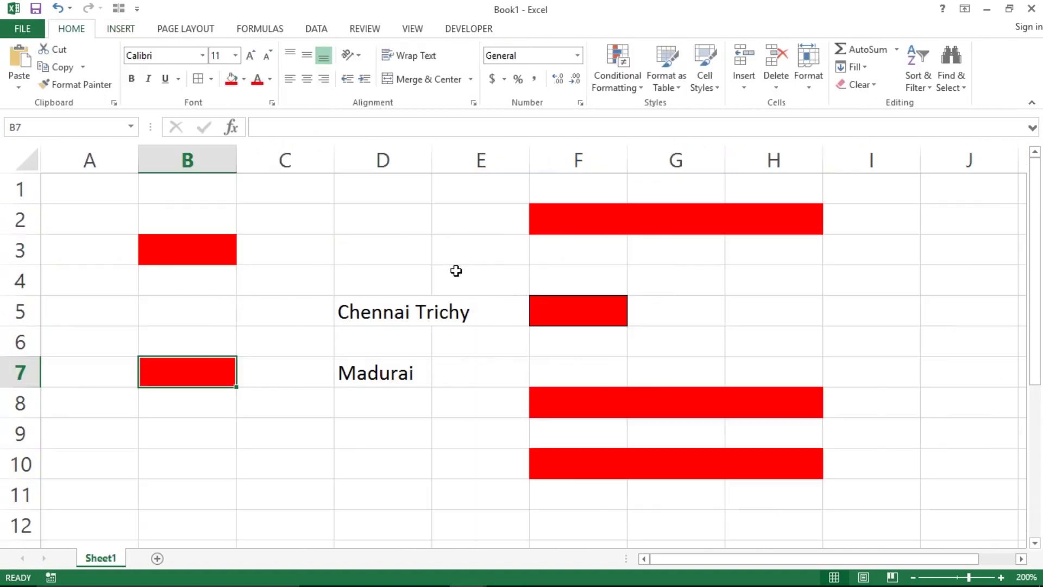
- Remove the red fill from the cells in column B of Book1
key(Left)
key(Up)
key(ctrl+Up)
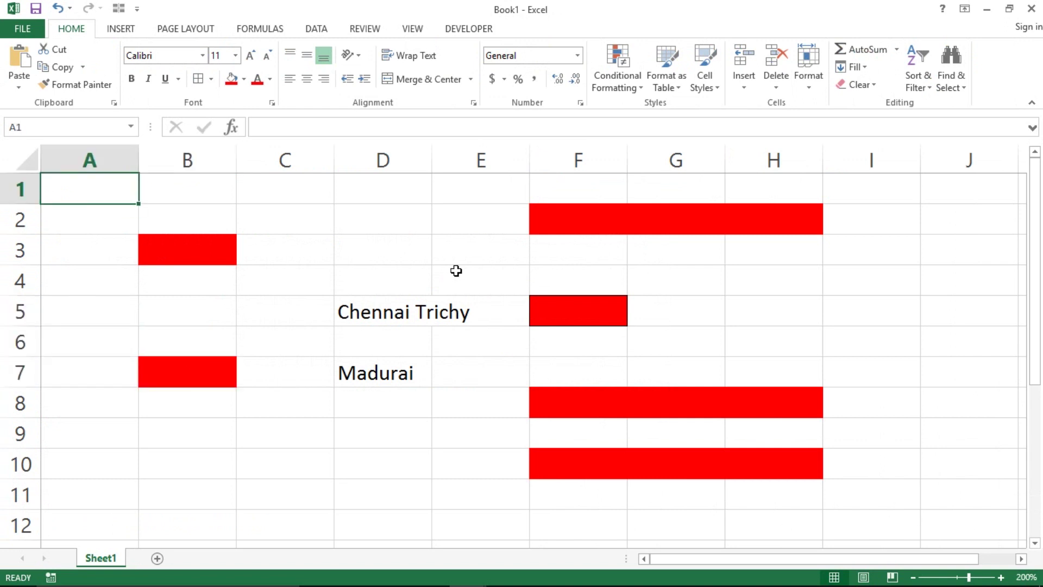
key(Right)
key(shift+Down)
key(shift+Down)
key(shift+Down)
key(shift+Down)
key(shift+Down)
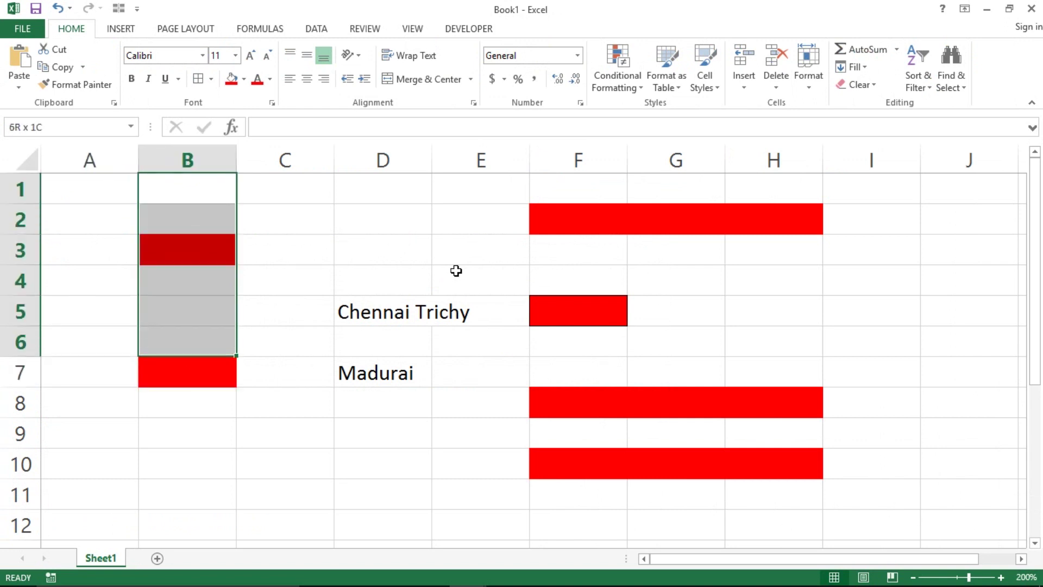
key(shift+Down)
key(shift+Down)
key(shift+Down)
key(ctrl+z)
- Remove the red fills from columns F to H
key(Right)
key(Right)
key(Right)
key(Right)
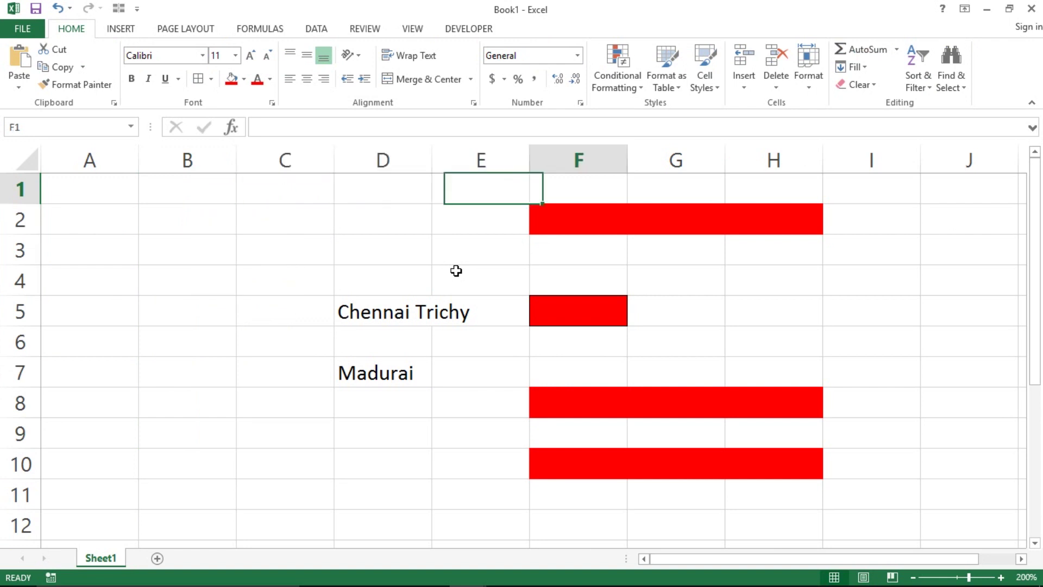
key(shift+Right)
key(shift+Right)
key(shift+Down)
key(shift+Down)
key(shift+Down)
key(shift+Down)
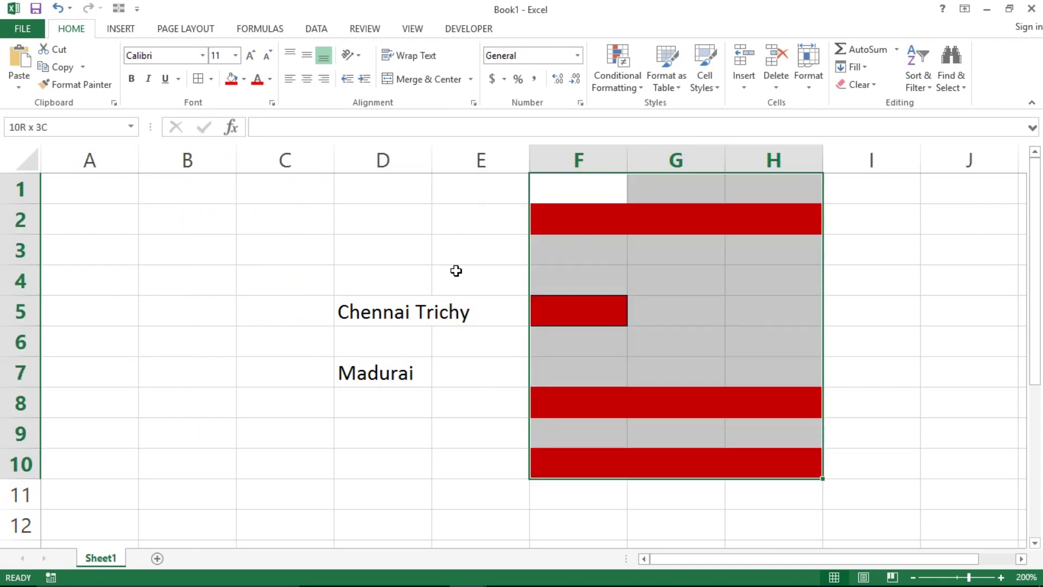
key(shift+Down)
key(ctrl+z)
key(ctrl+z)
key(ctrl+z)
key(ctrl+z)
key(Left)
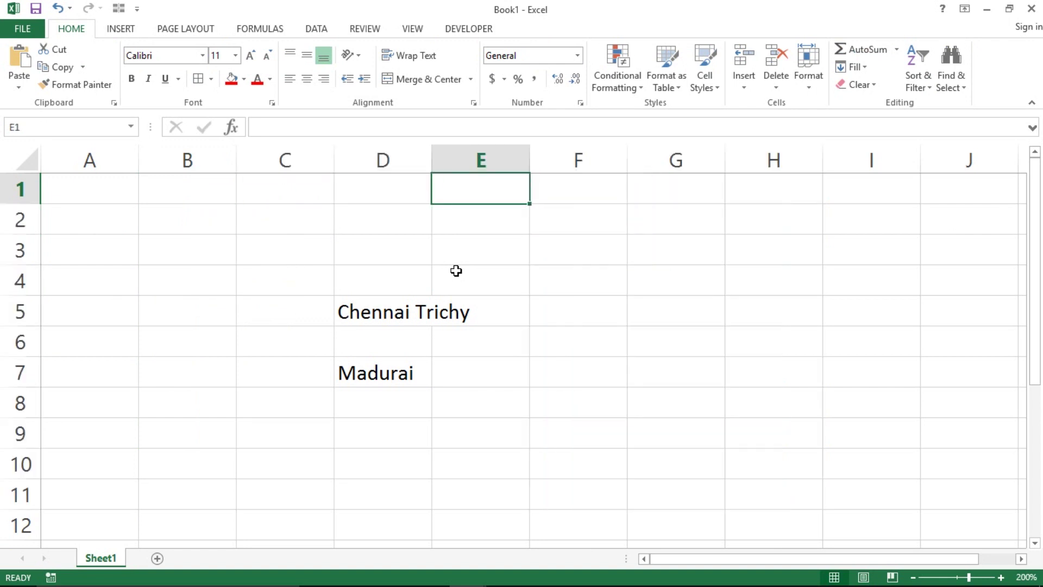
key(Left)
key(Left)
key(Left)
key(Right)
key(Right)
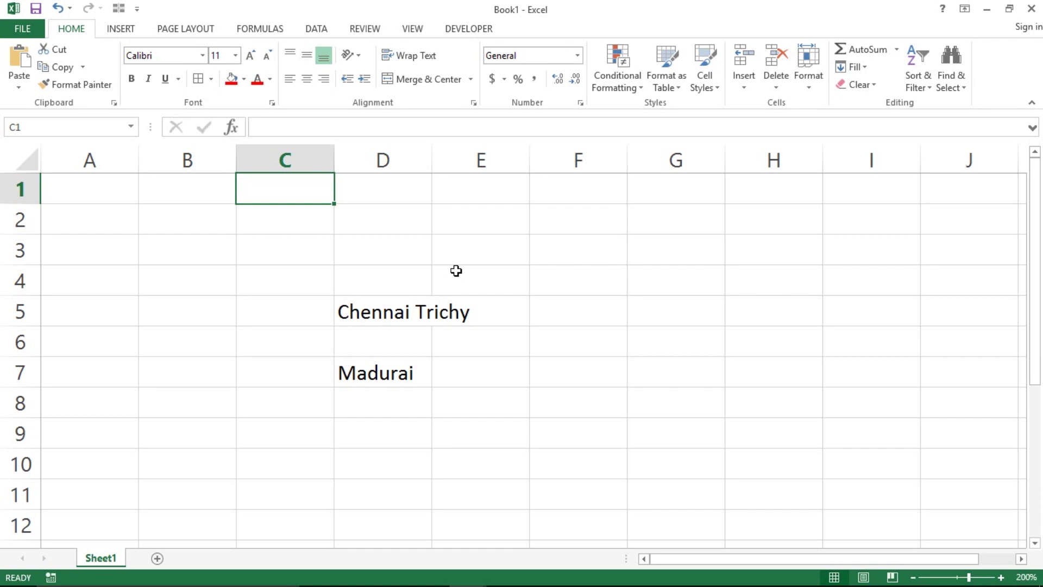
key(Right)
key(Right)
key(Right)
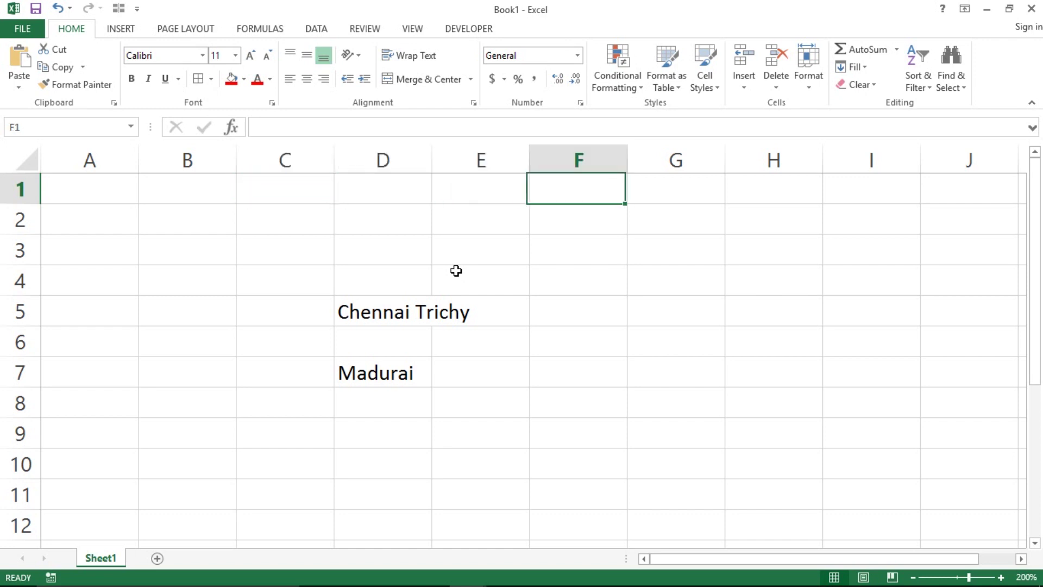
key(Left)
key(Left)
key(Right)
key(Right)
key(Down)
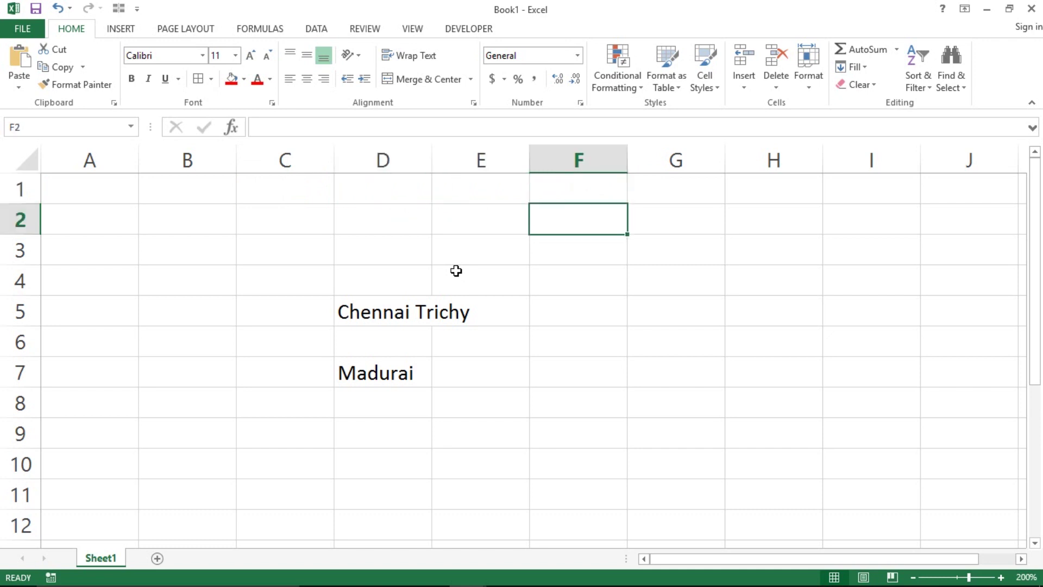
key(Left)
key(Left)
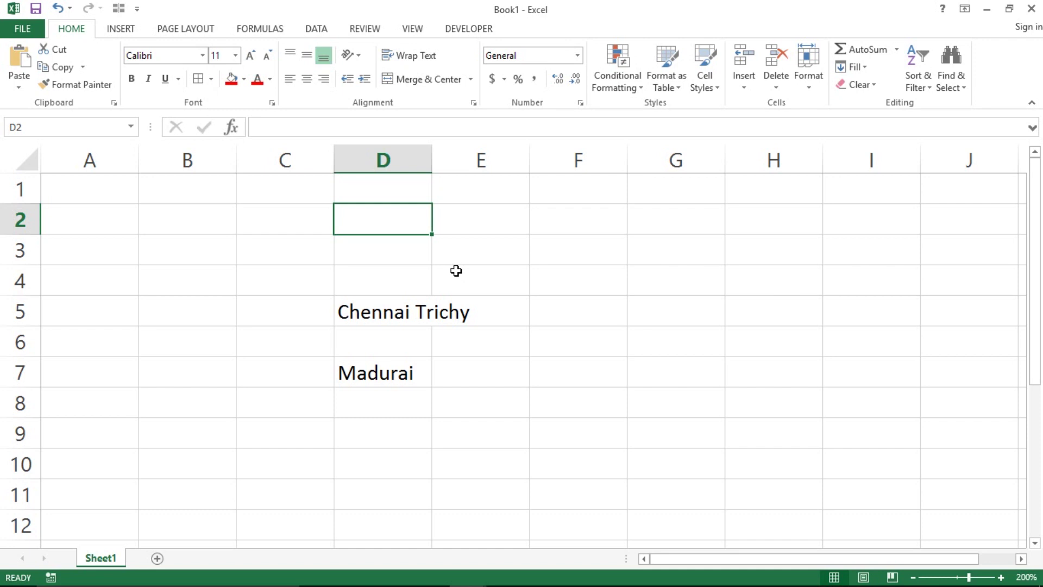
- Highlight row 6, 'Start a new line in the same cell', in the shortcuts list
key(Right)
key(Right)
key(Down)
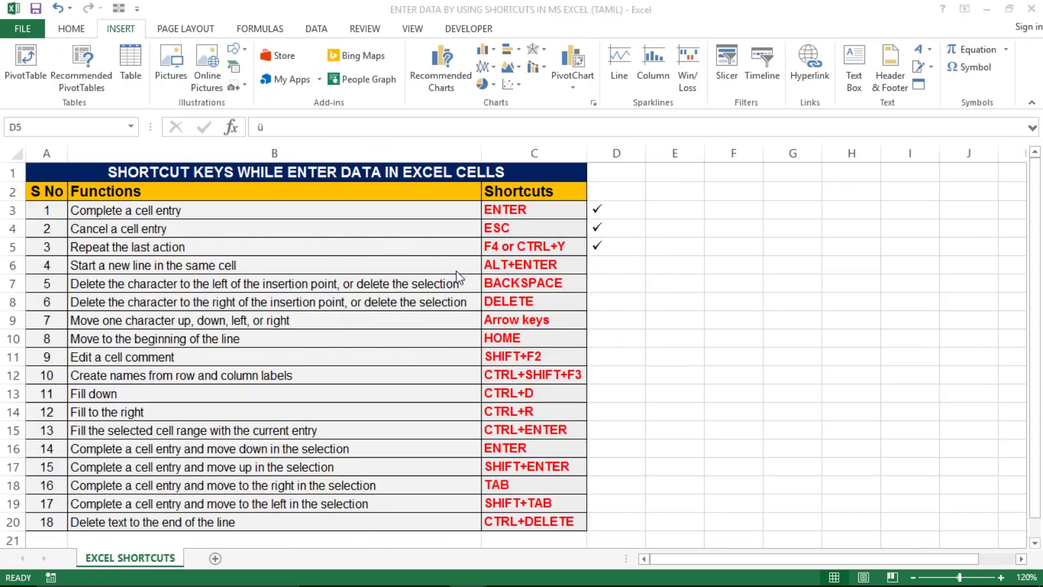
key(Right)
key(Left)
key(Left)
key(Down)
key(shift+space)
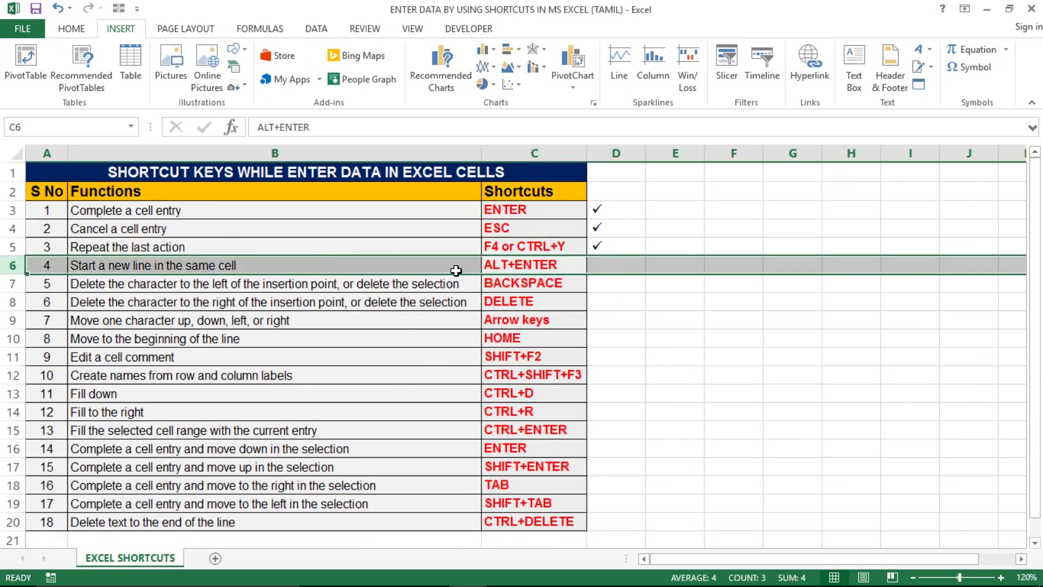
key(Left)
key(Left)
key(Right)
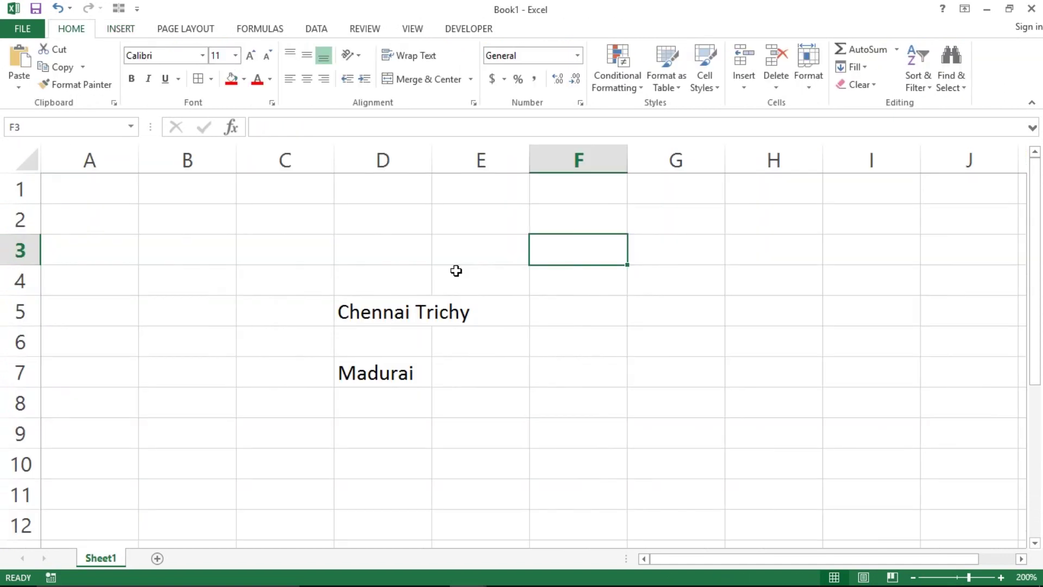
- Clear column D's city entries, then enter two person names on separate lines in D3
key(Left)
key(Left)
key(Down)
key(Down)
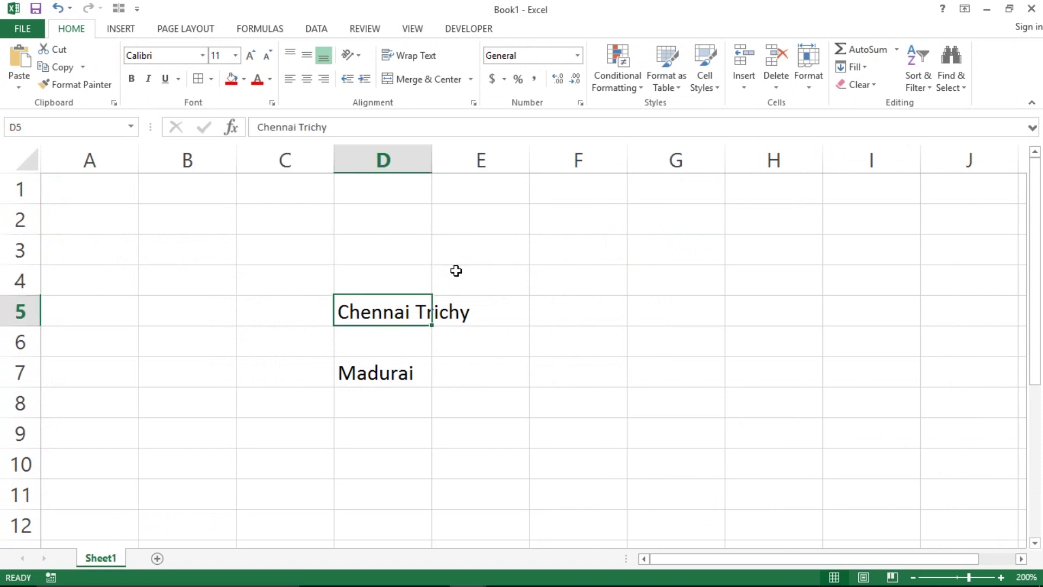
key(shift+Down)
key(shift+Down)
key(shift+Down)
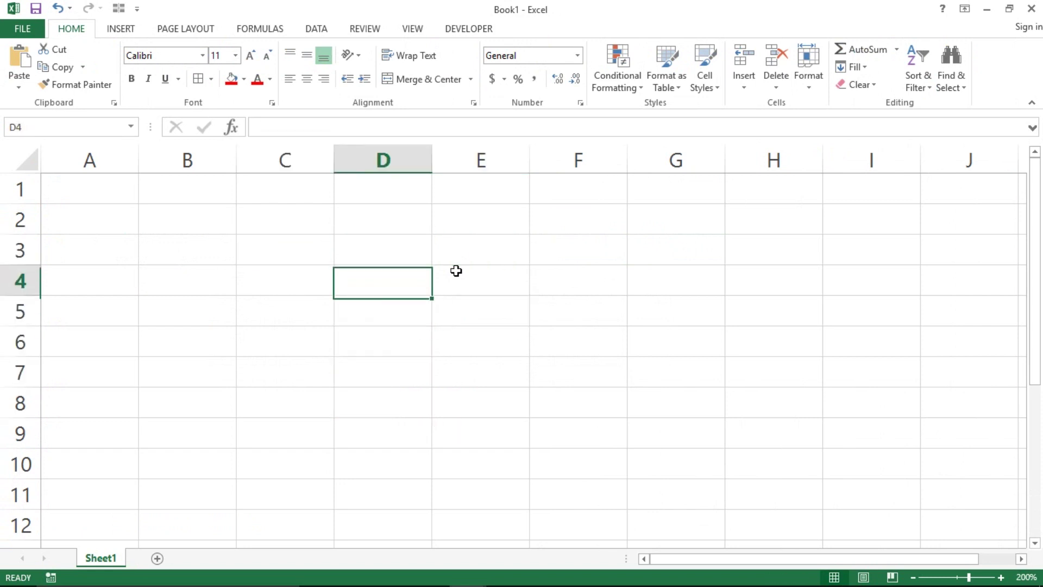
key(Up)
key(Up)
key(Down)
text(Rag)
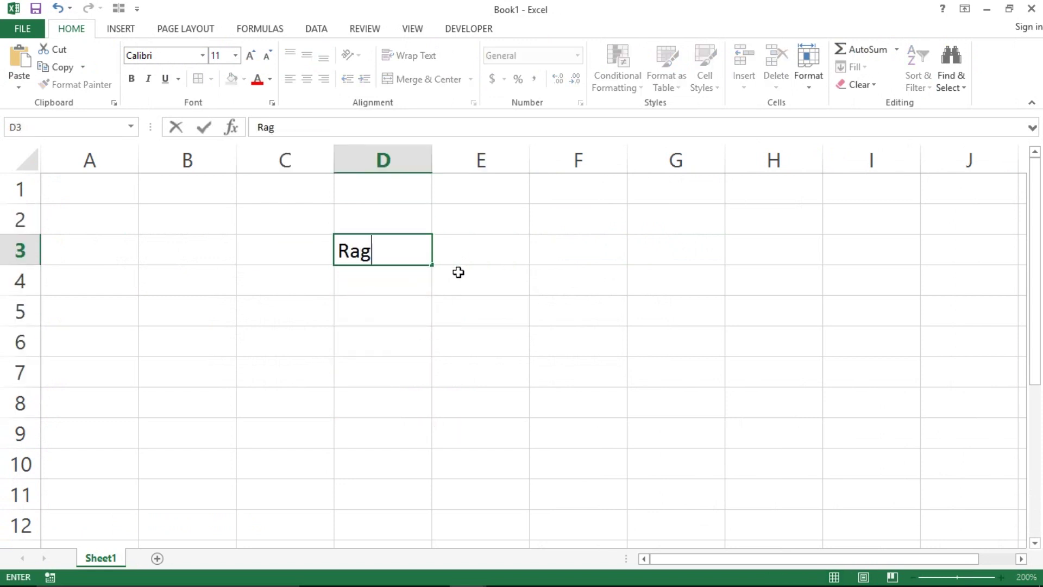
text(u Bal)
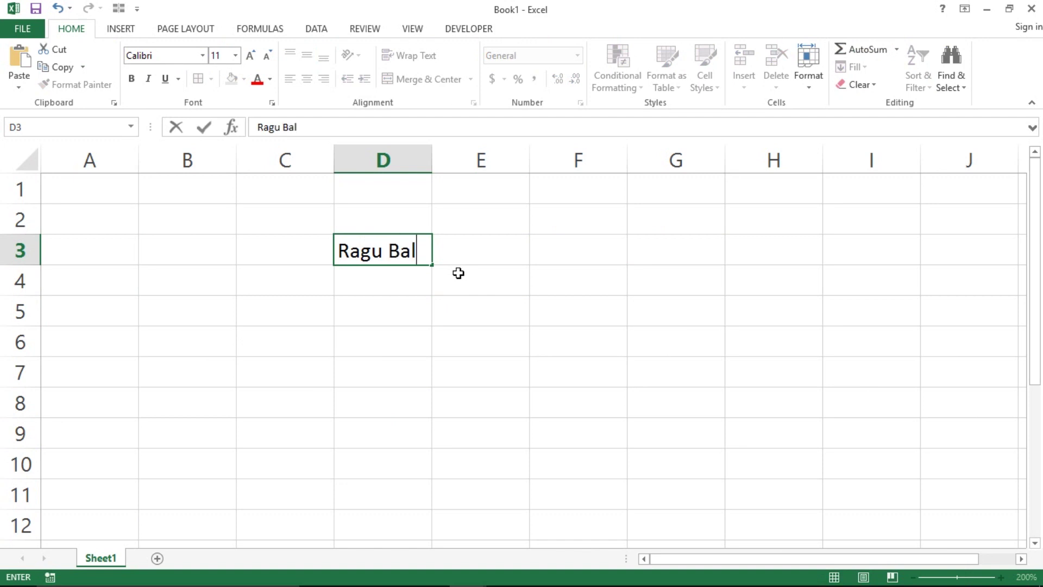
text(a)
key(alt+Return)
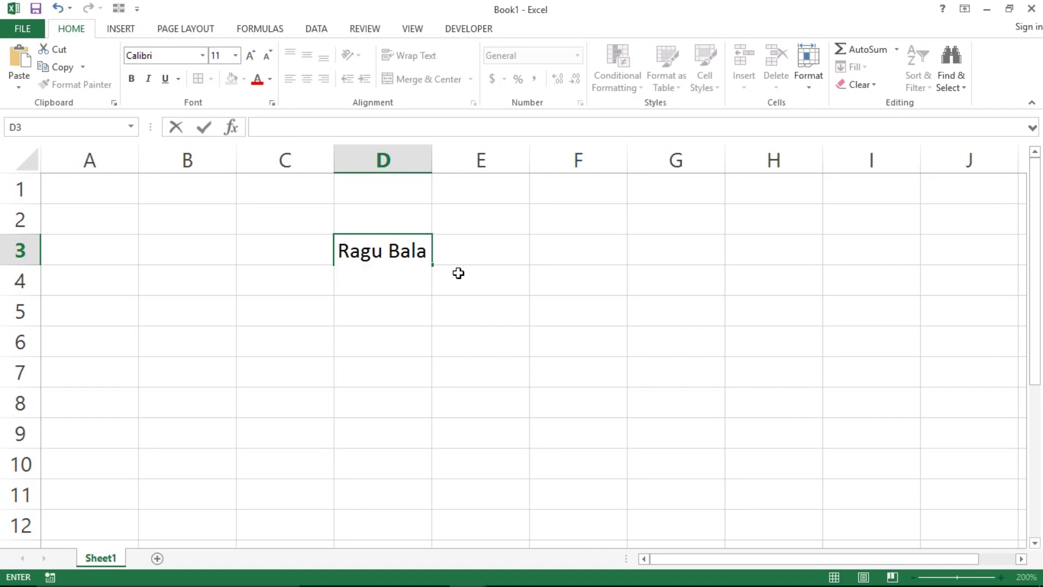
text(Kannan )
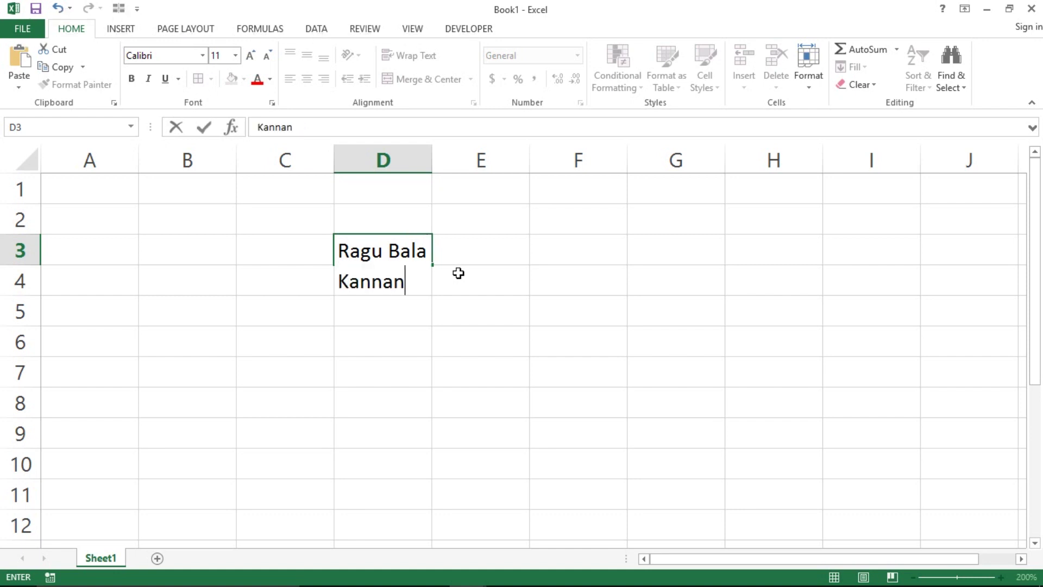
text(Kumar)
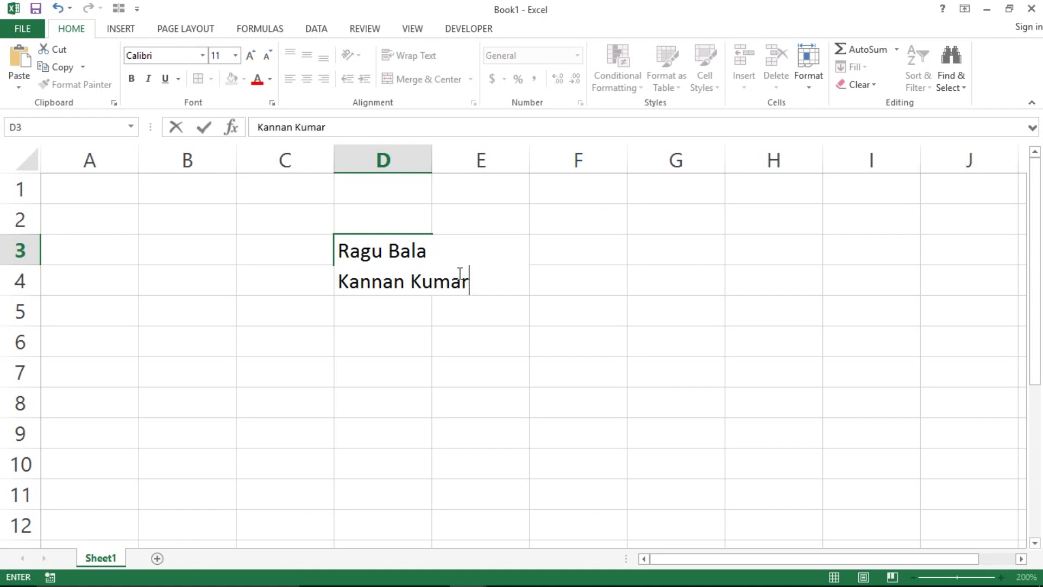
key(Return)
- Widen column D so D3's stacked names fit, then go to the ALT+ENTER row in the shortcuts list
click(394, 293)
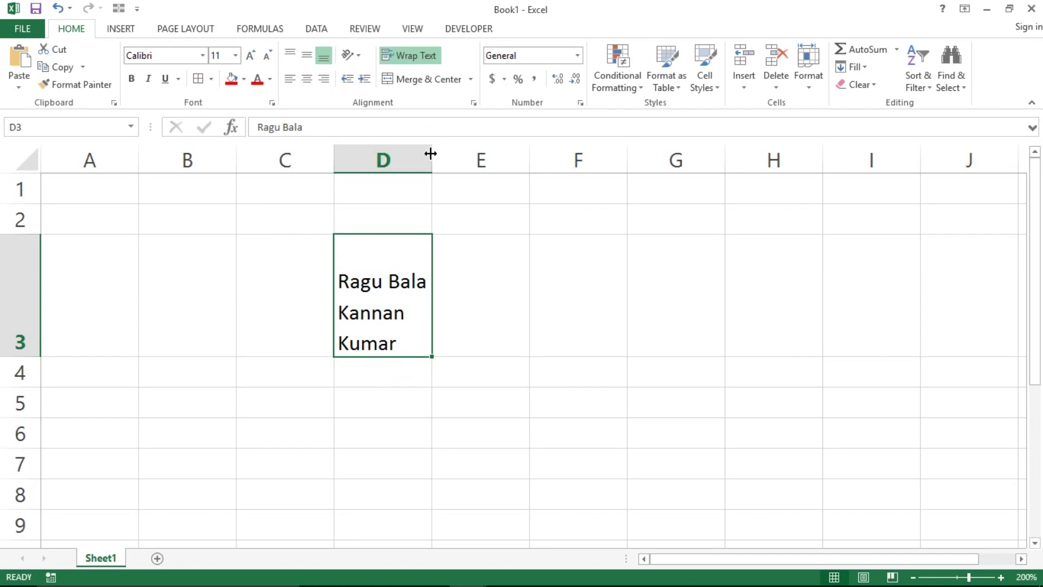
drag(430, 154, 467, 154)
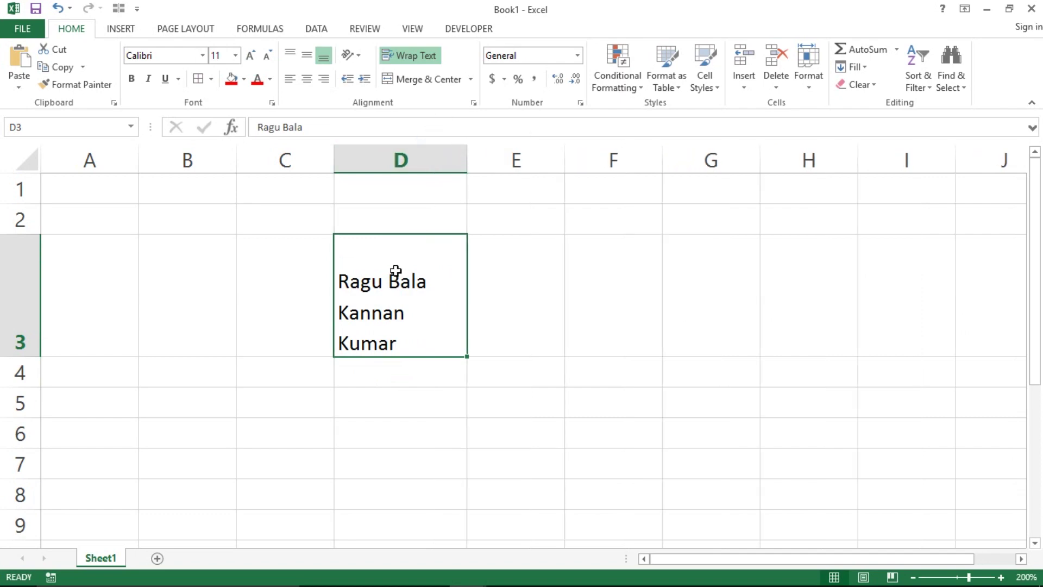
key(alt+Tab)
click(530, 264)
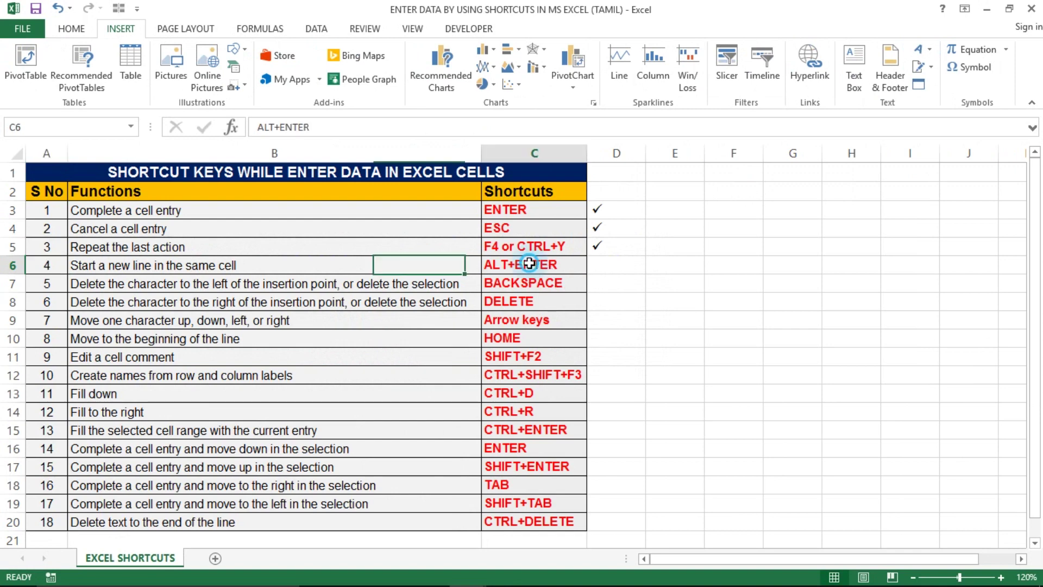
key(Right)
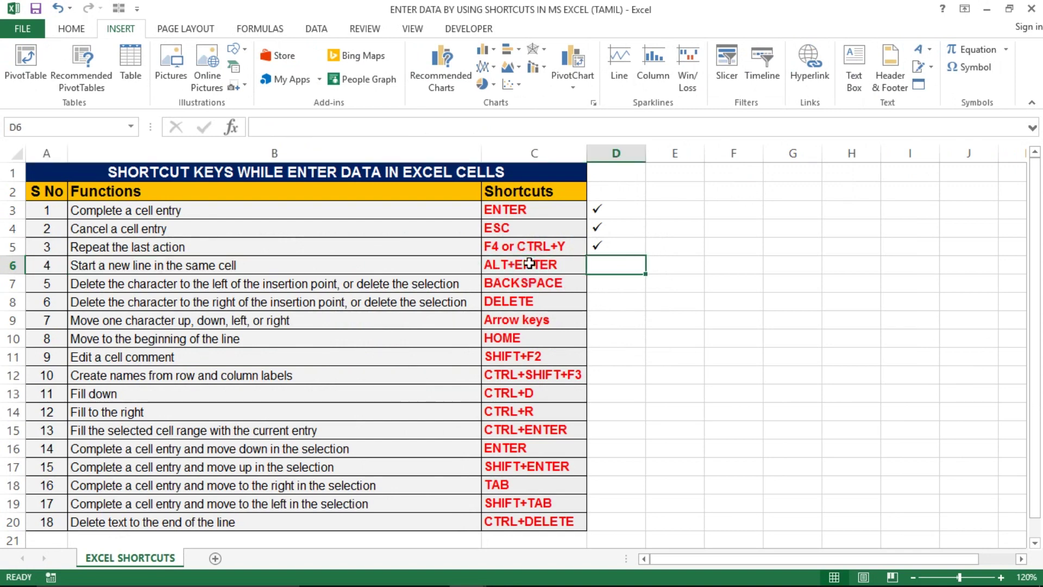
key(Left)
key(Home)
key(Right)
key(Right)
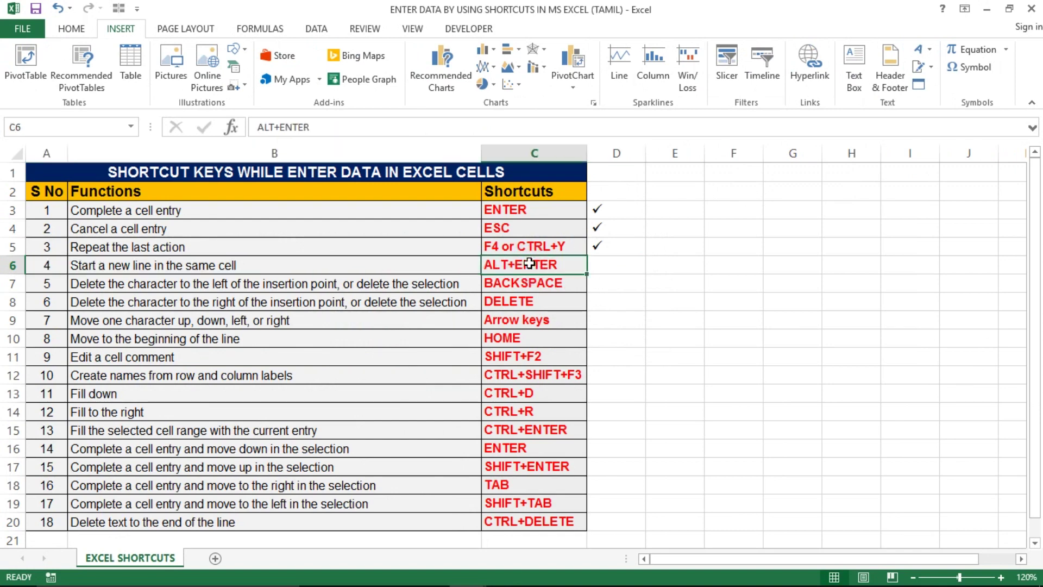
key(Right)
key(Right)
key(Left)
key(Left)
key(Right)
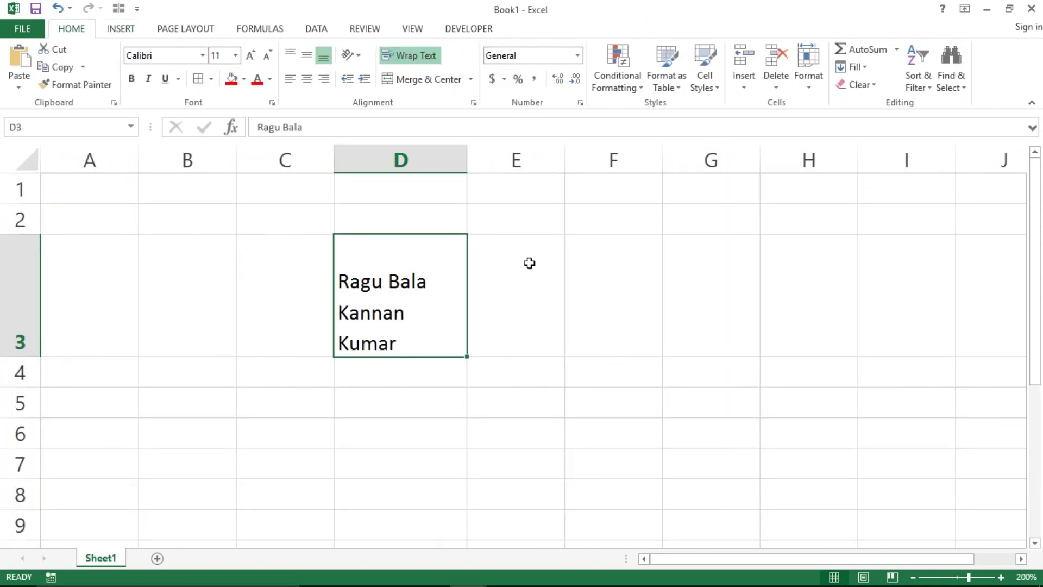
- Enter 'Chennai' and 'Madurai' on two lines in E5, fixing a typo, then undo the entry
key(Right)
key(Right)
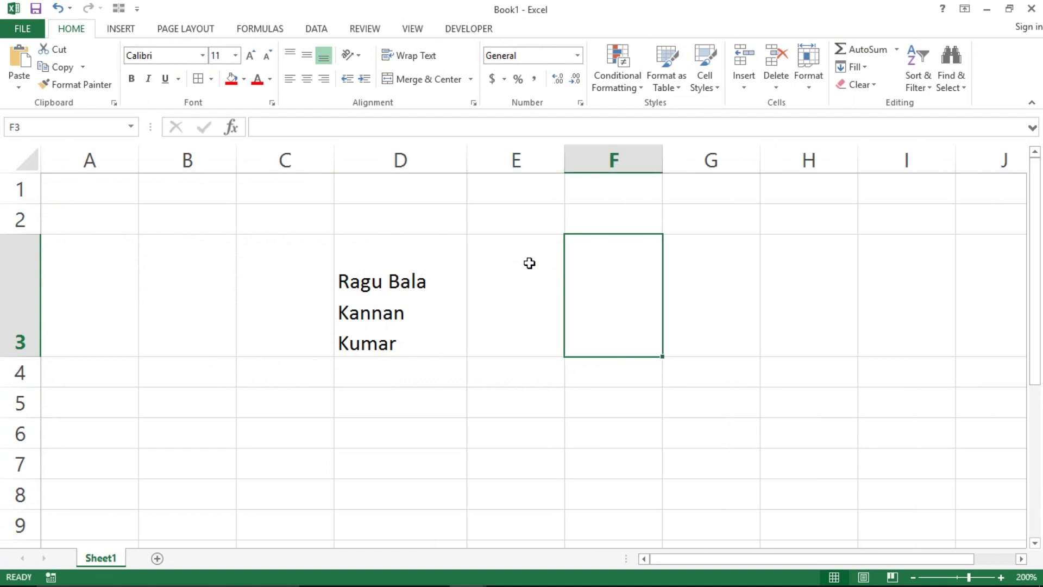
key(Down)
key(Down)
key(Left)
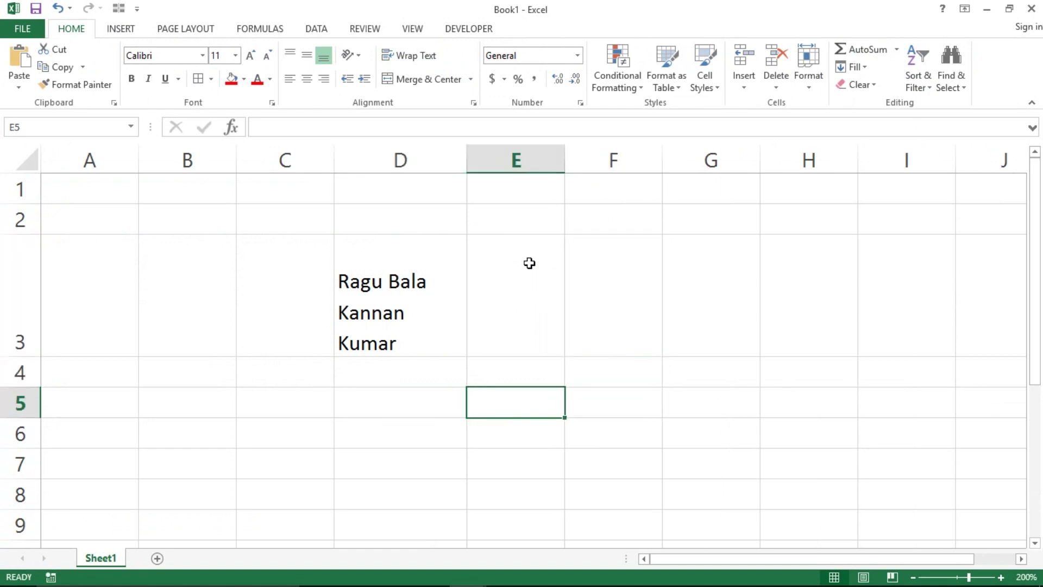
text(Chennai)
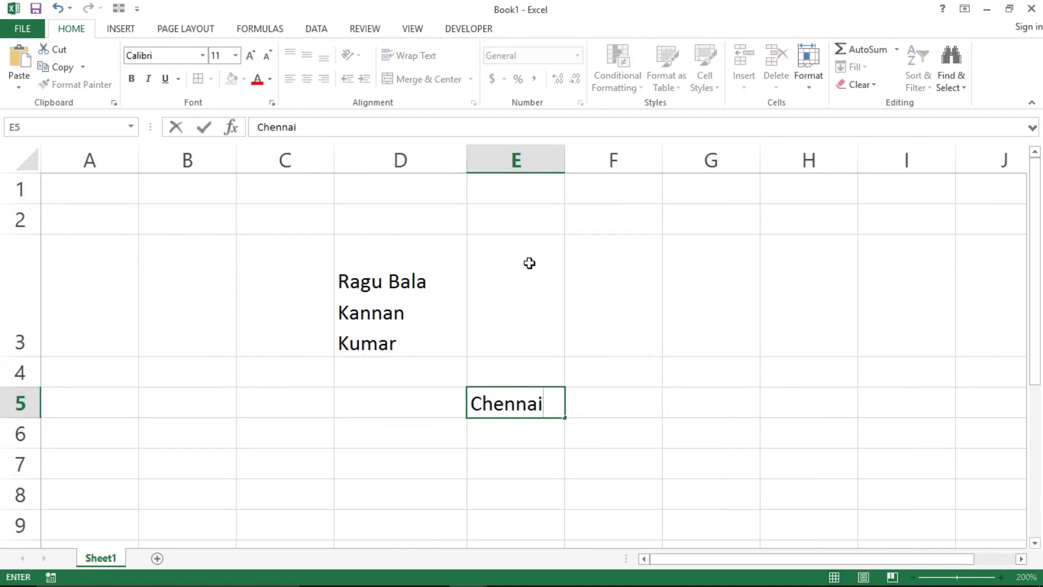
key(alt+Return)
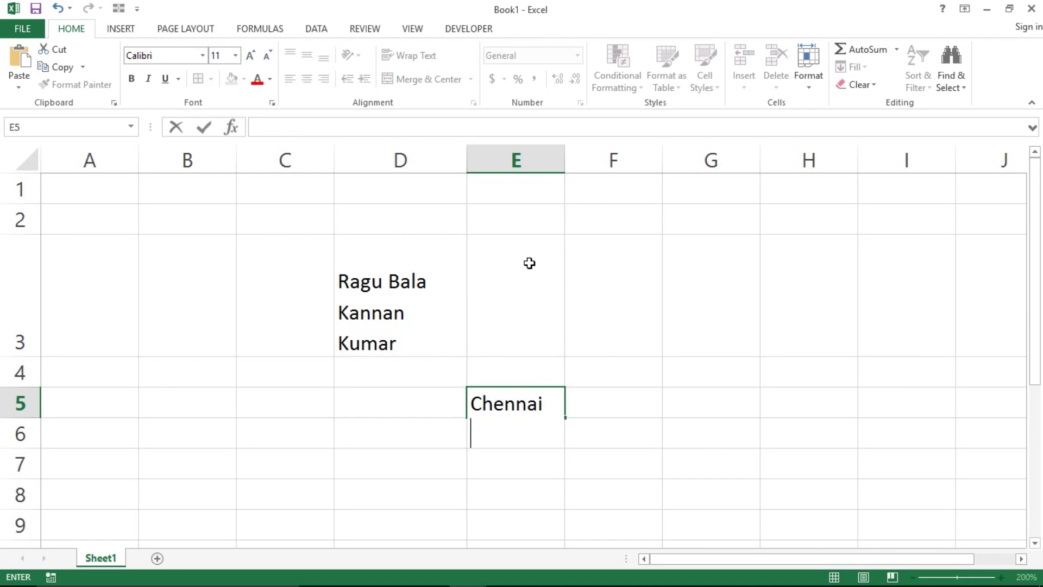
text(Madurar)
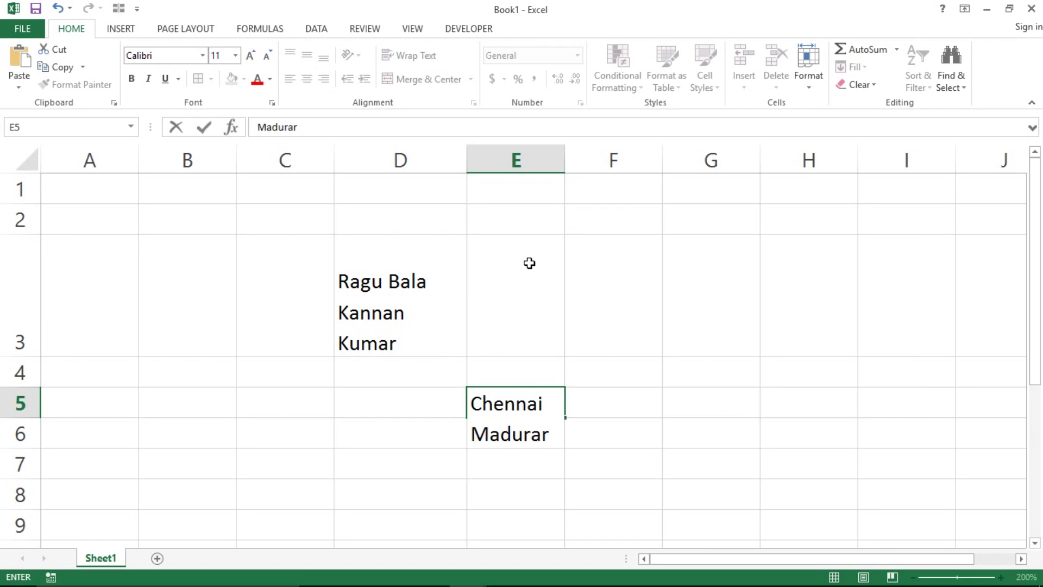
key(BackSpace)
text(i)
key(Return)
key(Up)
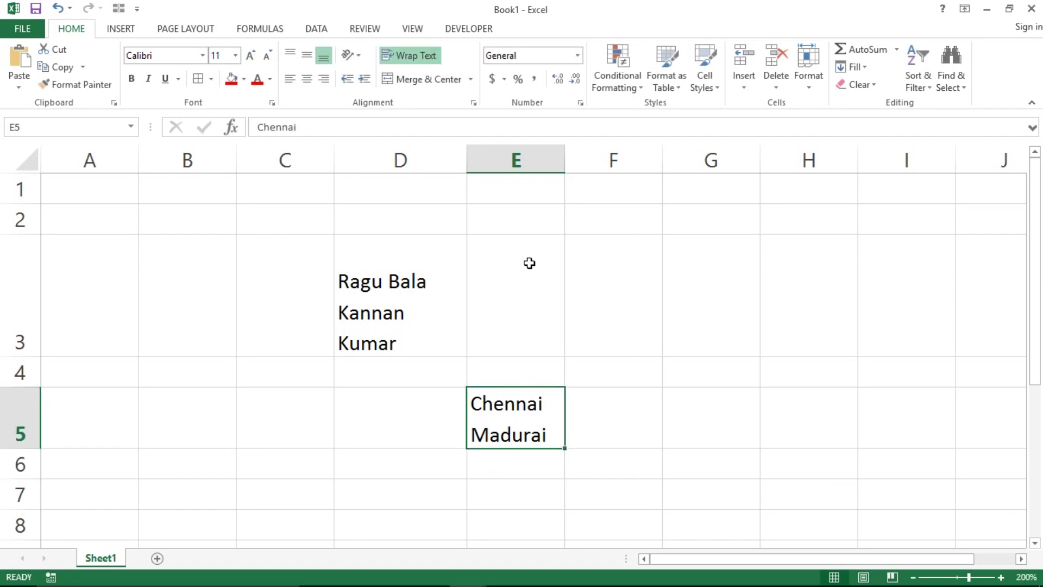
key(ctrl+z)
- Undo Book1's remaining entries and fill the check mark down to item 4 in the checklist
key(ctrl+z)
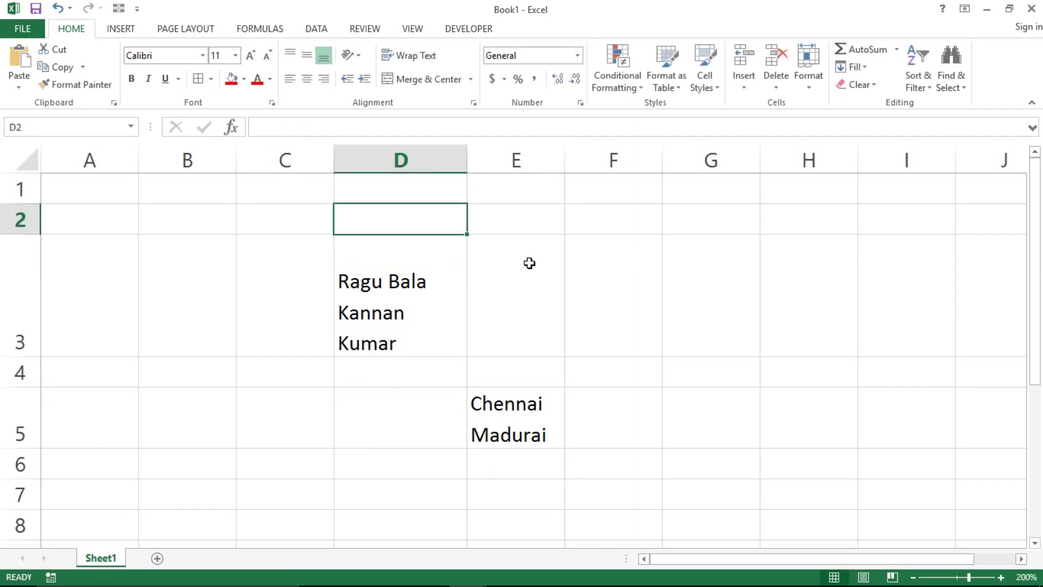
key(ctrl+z)
key(ctrl+z)
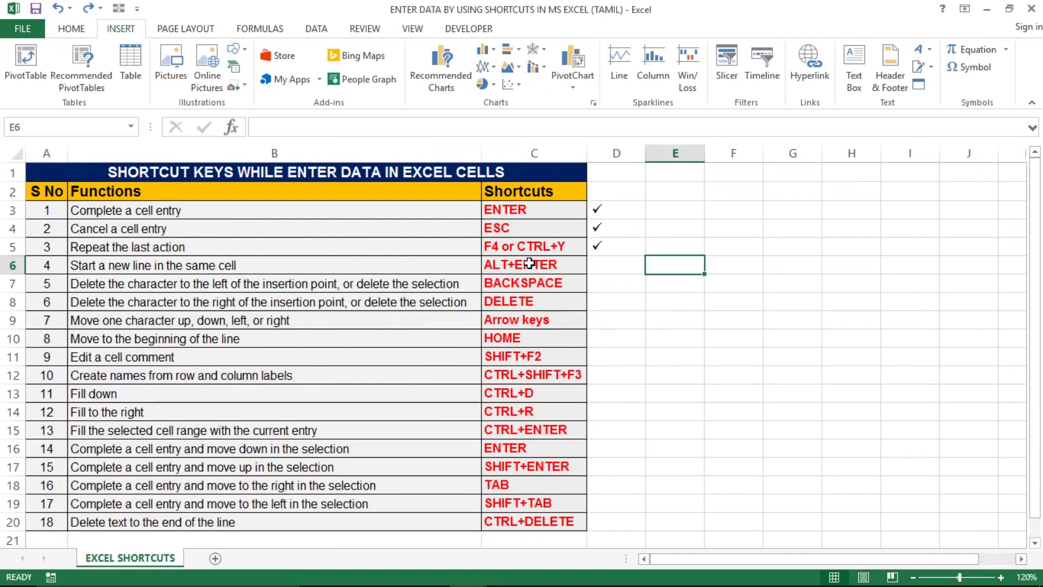
key(shift+Up)
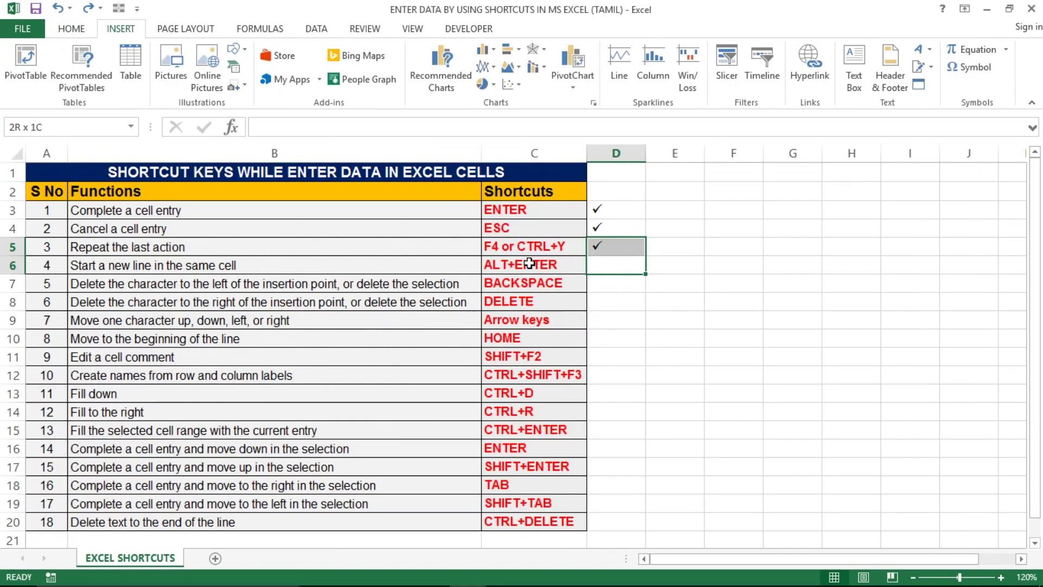
key(ctrl+d)
key(Down)
key(Down)
key(Up)
key(Left)
key(Left)
key(Left)
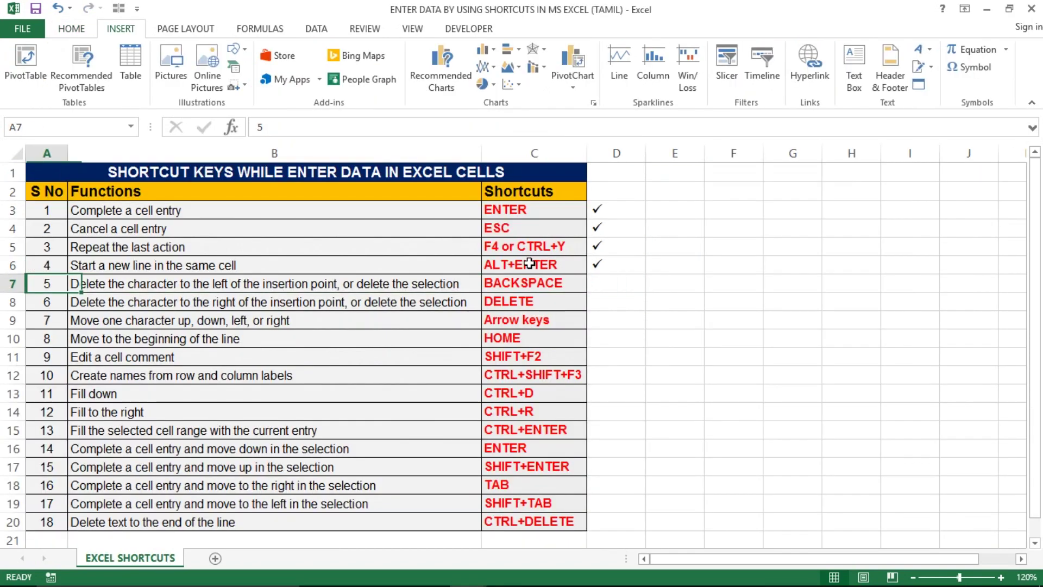
key(Right)
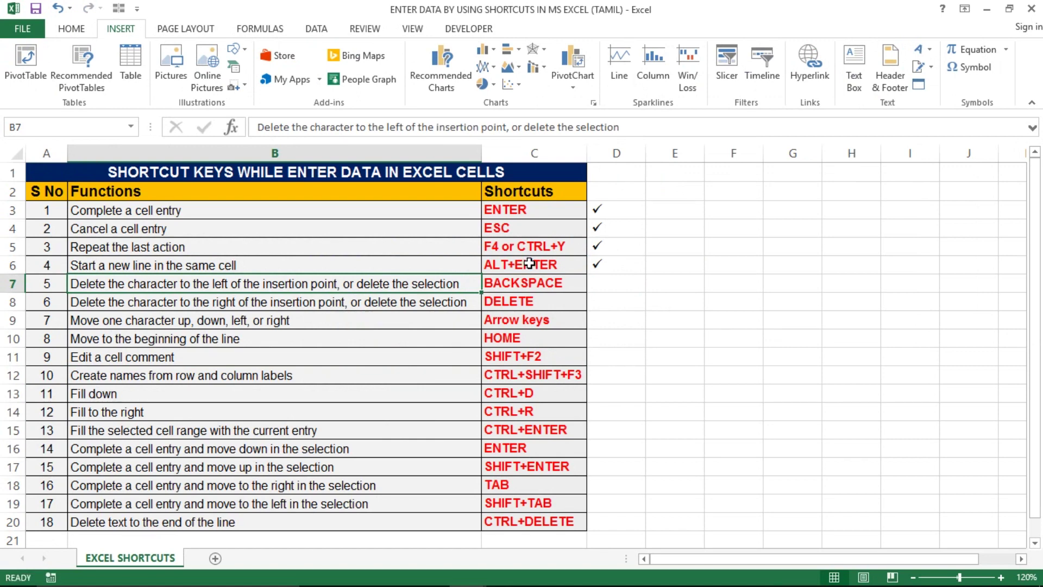
key(Right)
key(Left)
key(Left)
key(Right)
- Type 'Chennai Madurai' in Book1's D5, erase it all with Backspace, and confirm the empty cell
key(alt+Tab)
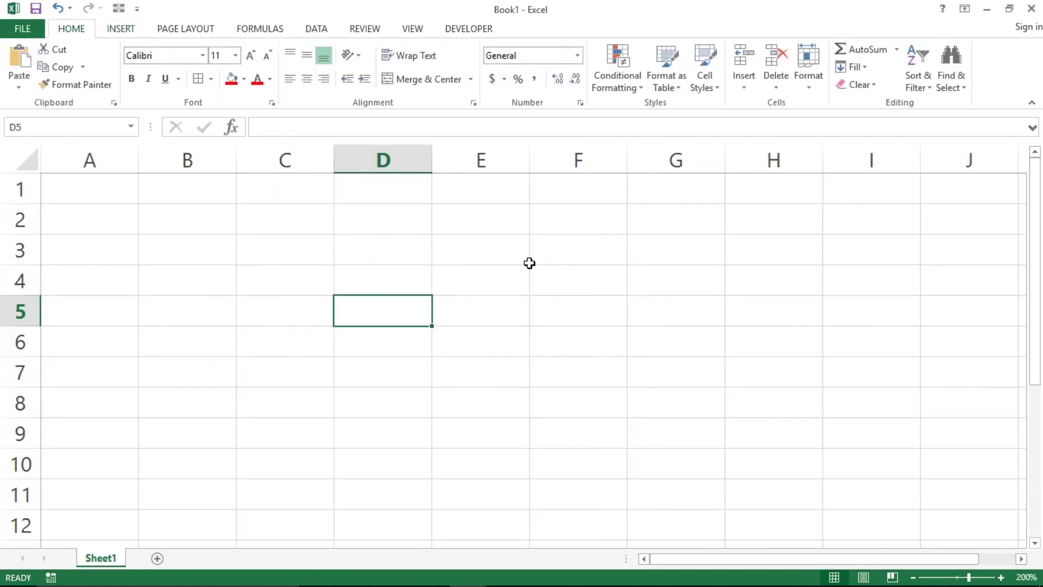
text(Chennai )
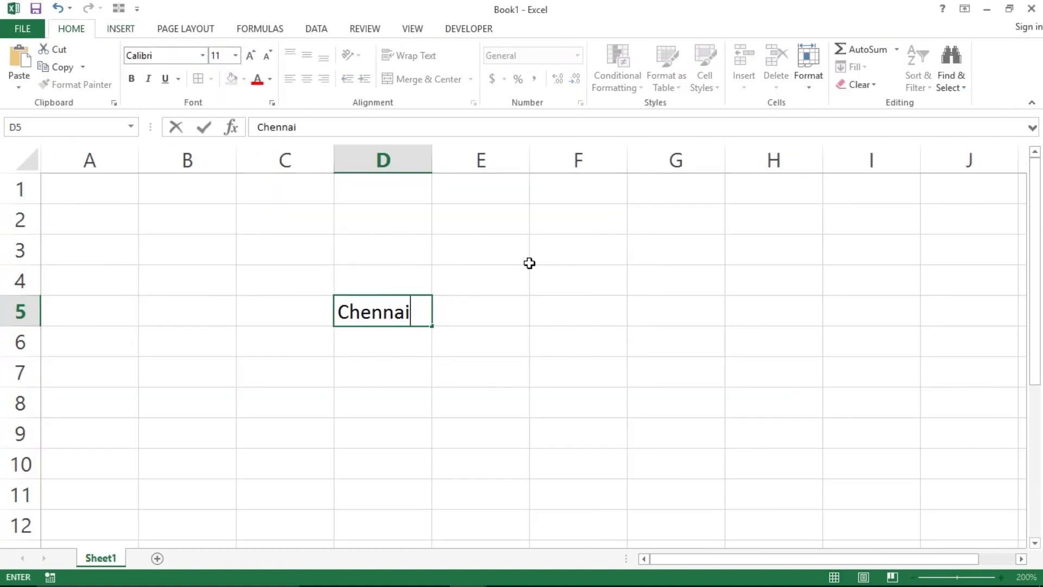
text(Madurai)
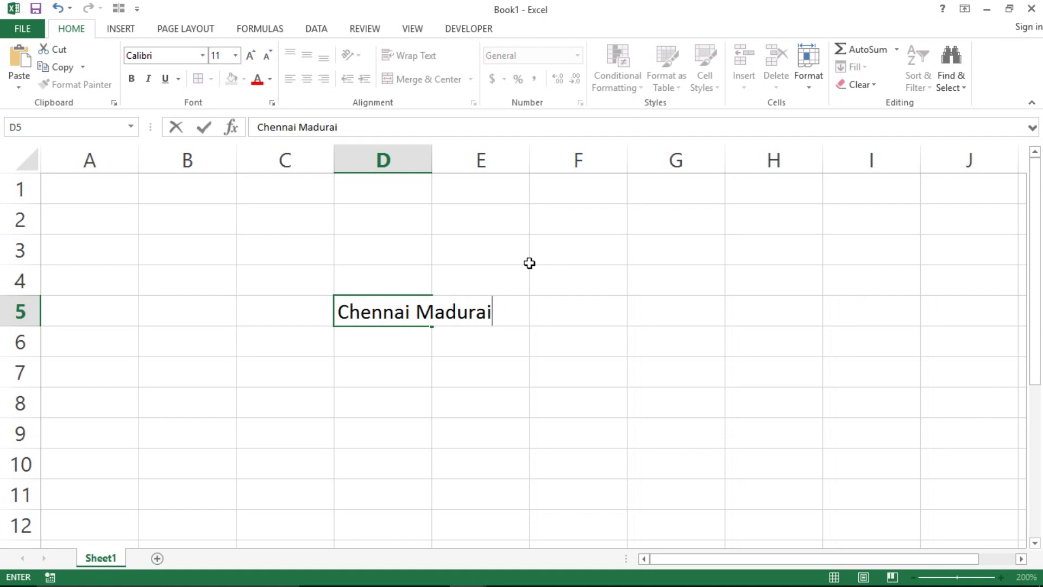
key(BackSpace)
key(BackSpace)
key(BackSpace)
key(BackSpace)
key(BackSpace)
key(BackSpace)
key(BackSpace)
key(BackSpace)
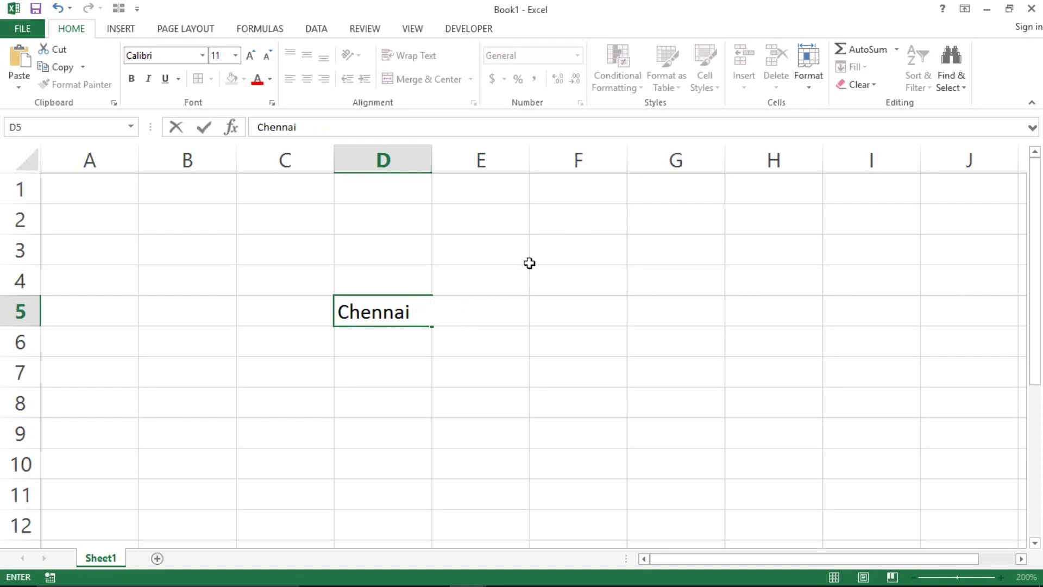
key(BackSpace)
key(BackSpace)
text(xxxxxxxxxxxxxxxxxxxxxxxxxxxx)
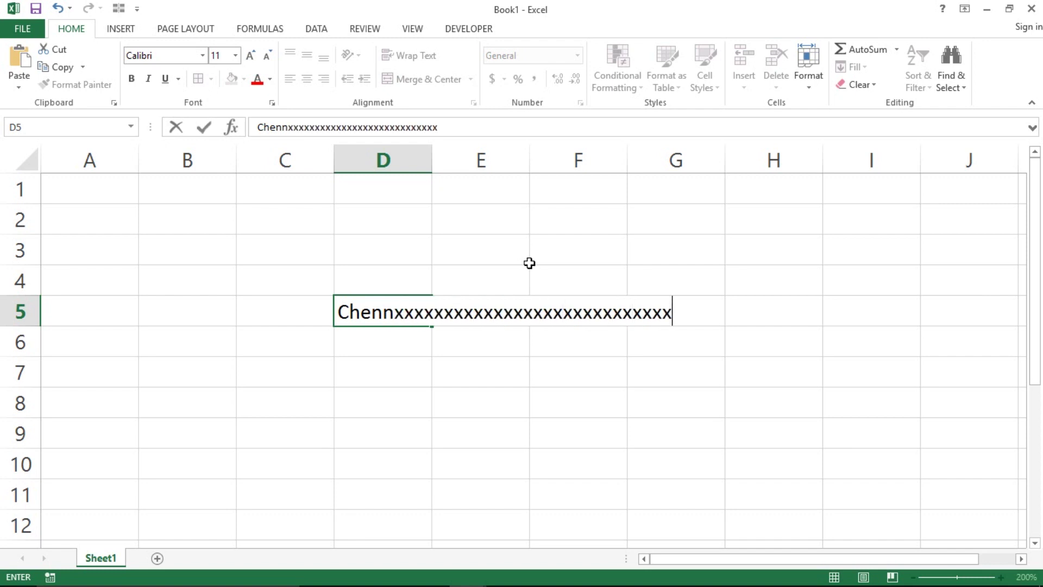
text(xxxxxxxxxx)
key(BackSpace)
key(BackSpace)
key(BackSpace)
key(BackSpace)
key(BackSpace)
key(BackSpace)
key(BackSpace)
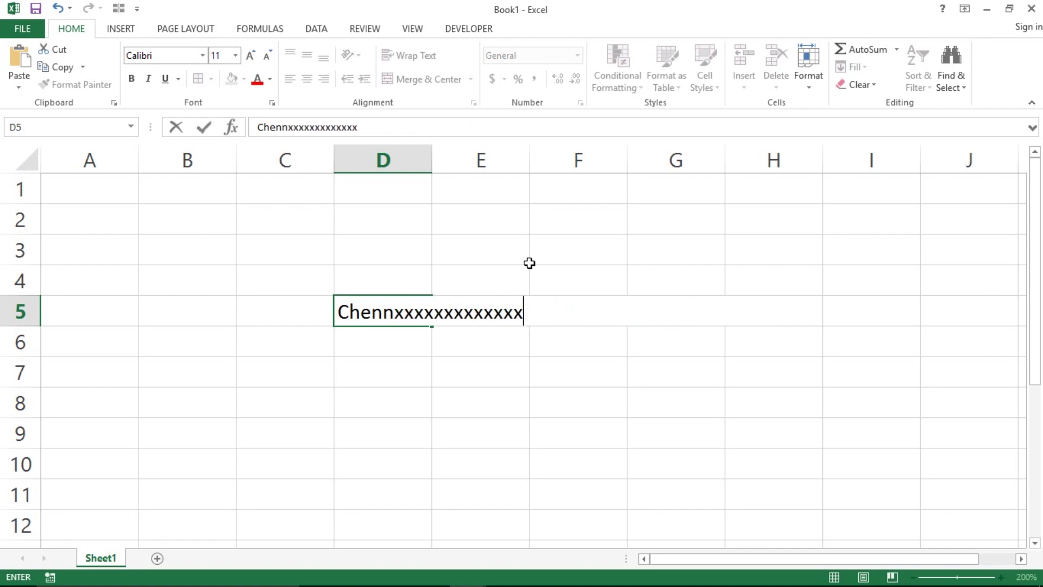
key(BackSpace)
key(BackSpace)
key(BackSpace)
key(BackSpace)
key(BackSpace)
key(BackSpace)
key(BackSpace)
key(BackSpace)
key(BackSpace)
key(BackSpace)
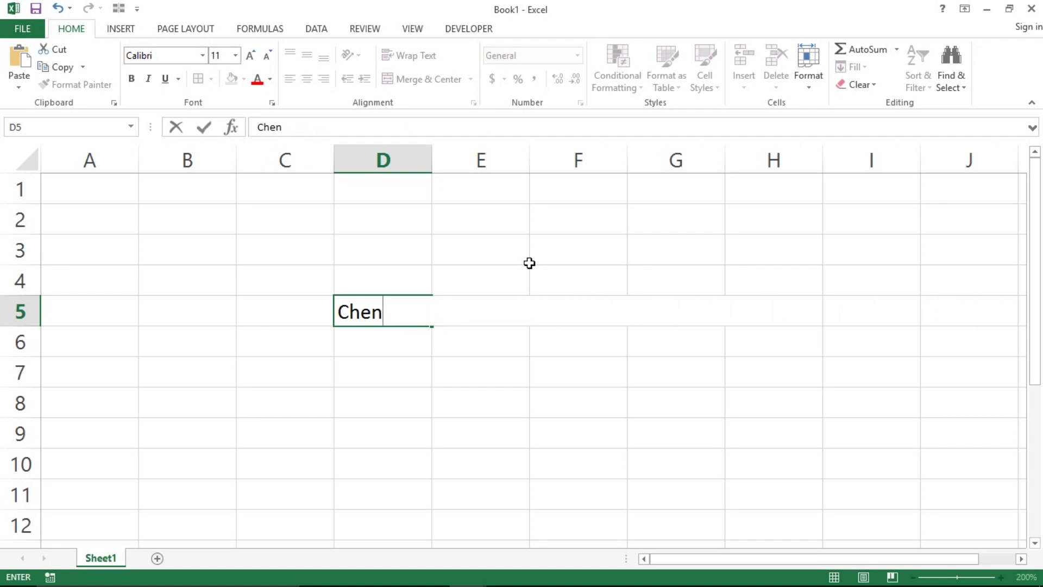
key(BackSpace)
key(BackSpace)
key(BackSpace)
key(BackSpace)
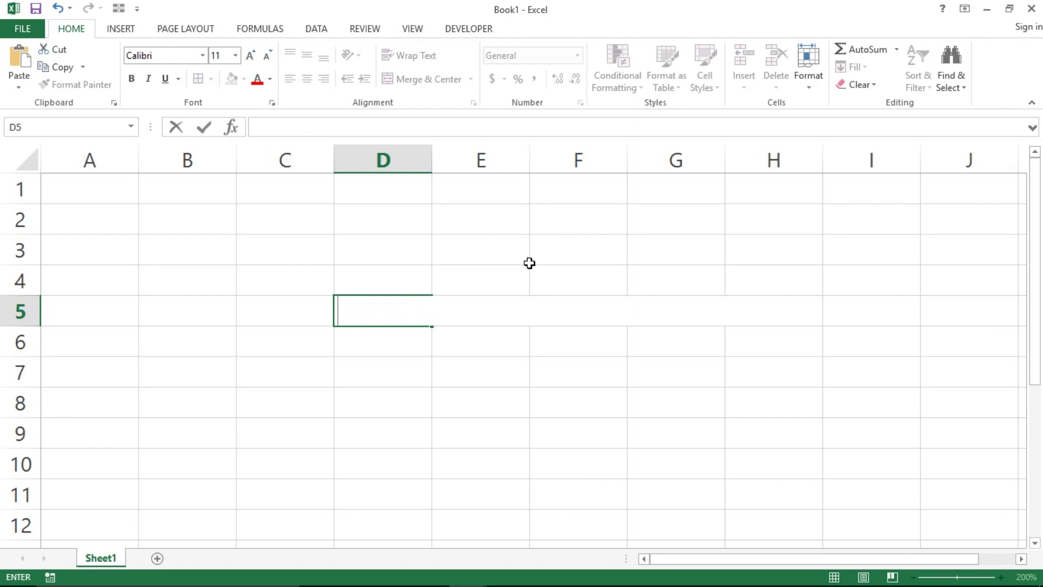
key(Return)
key(alt+Tab)
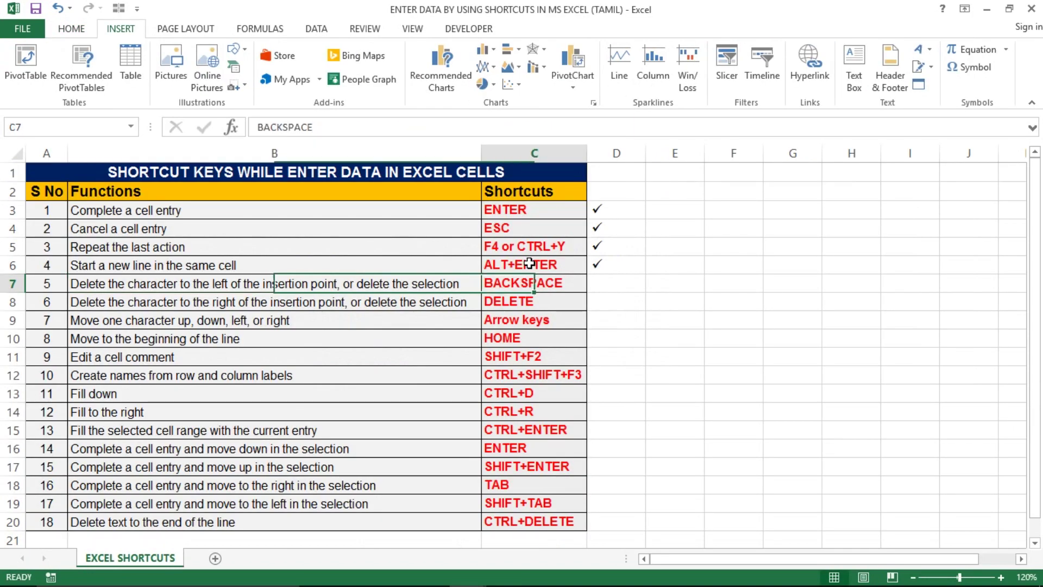
- Fill the check mark down to item 5, BACKSPACE, with Ctrl+D
key(Left)
key(Right)
key(Right)
key(Left)
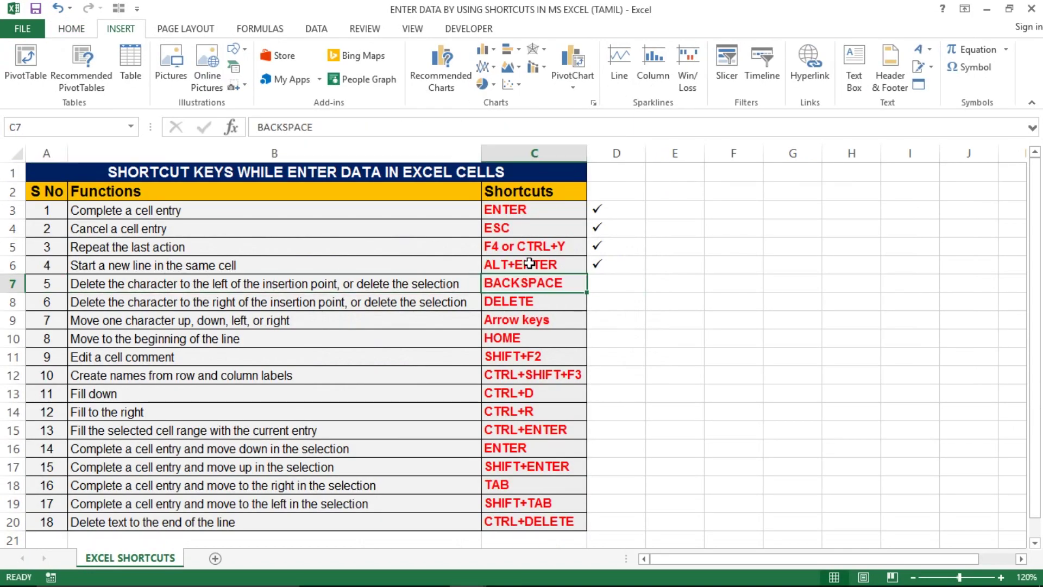
key(Right)
key(shift+Up)
key(ctrl+d)
- Select item 6's whole row 8 and settle on its check cell
key(Down)
key(Left)
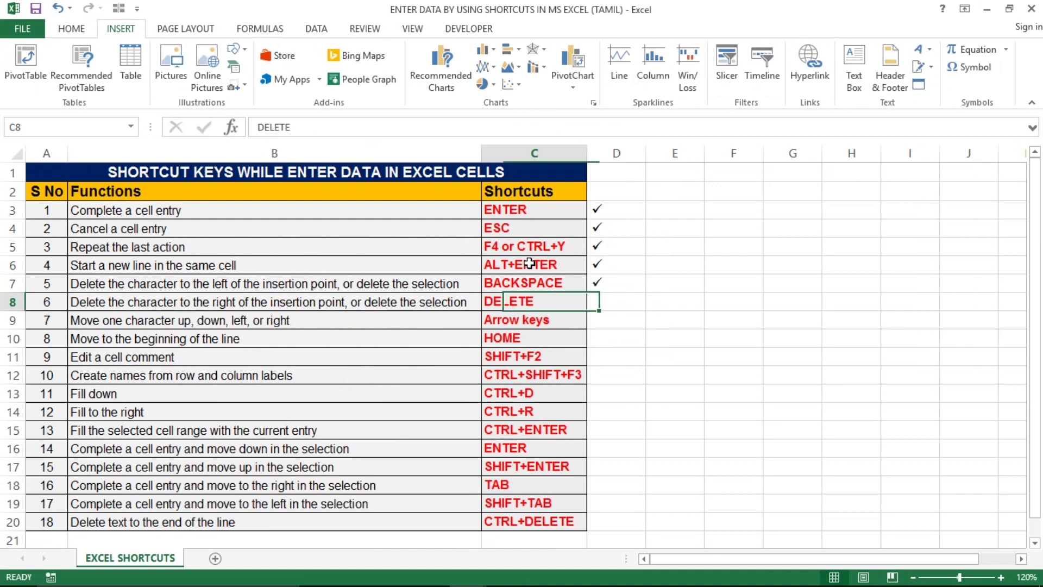
key(Left)
key(shift+Left)
key(shift+space)
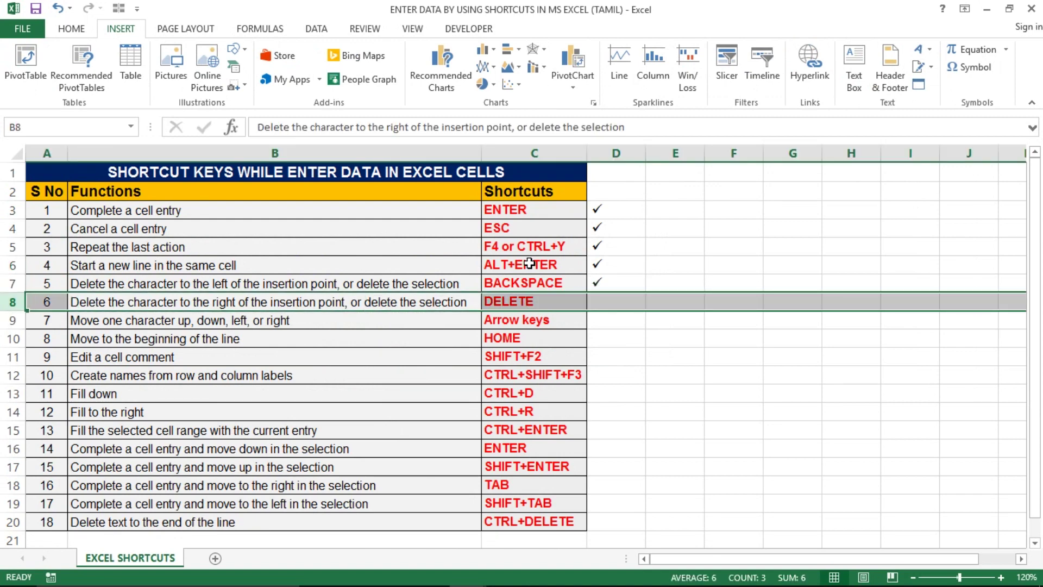
key(Tab)
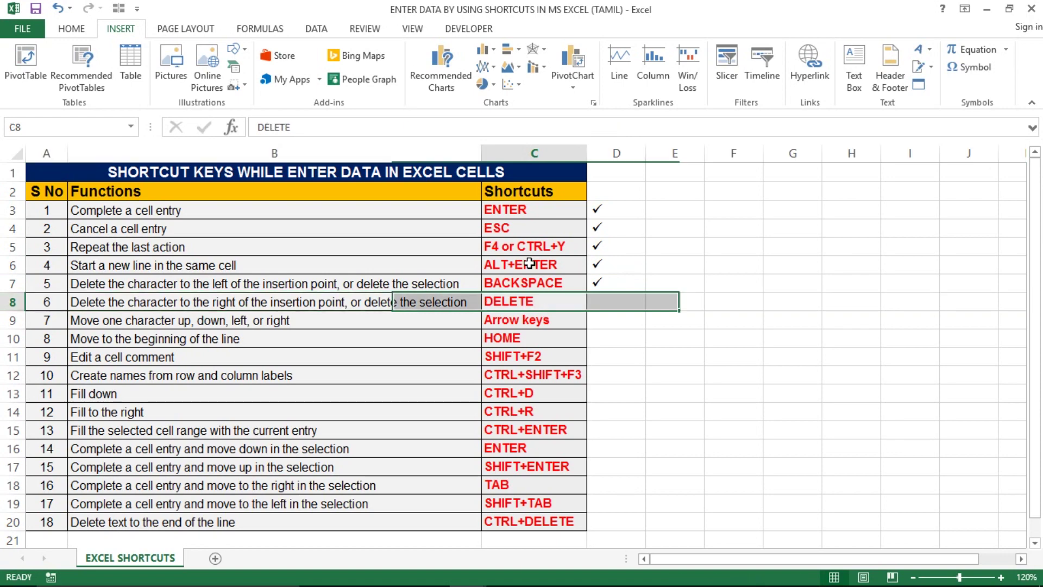
key(Tab)
key(Left)
key(Right)
- Return to Book1 and type 'Chennai Madurai' into cell D5
key(alt+Tab)
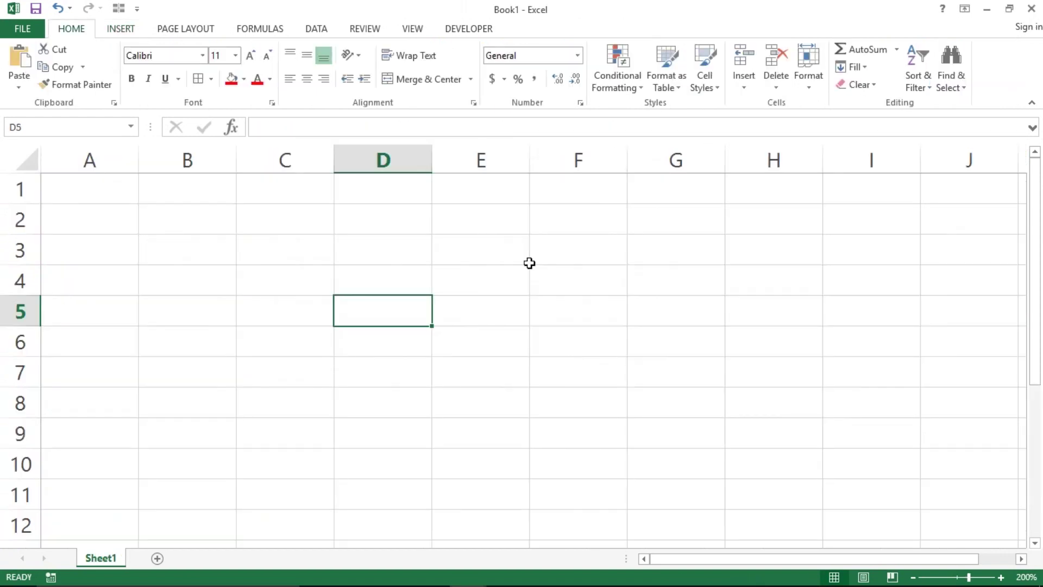
key(Tab)
key(shift+Tab)
text(Chennai )
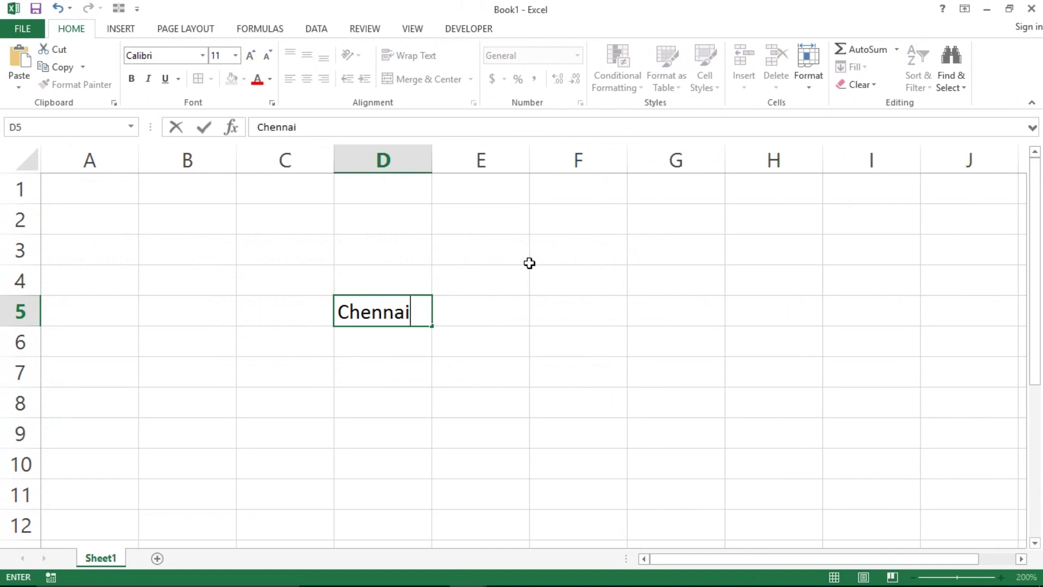
text(Madura)
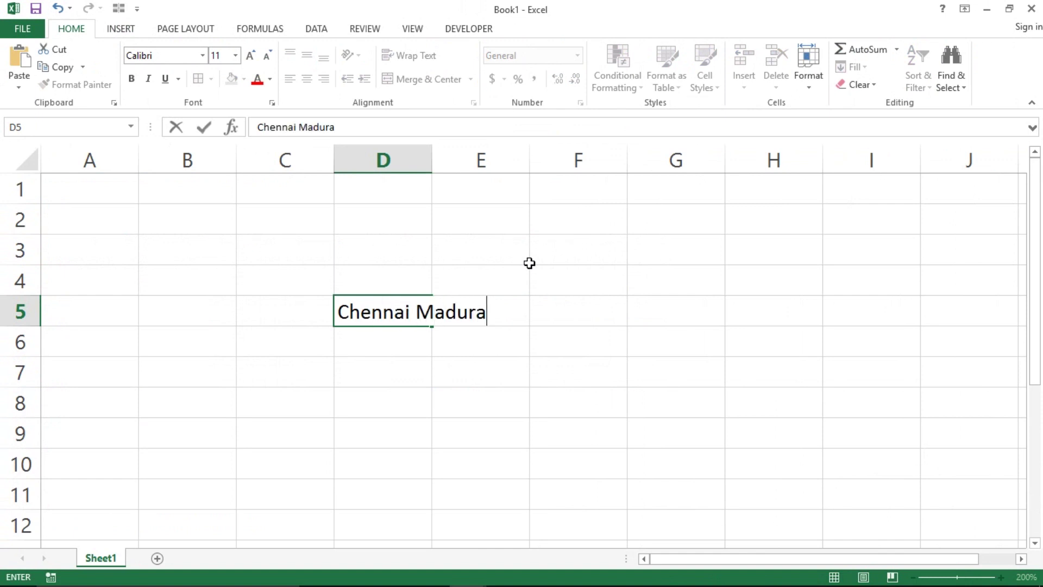
text(i)
- Delete the leading characters of D5's text, briefly retyping and removing a 'u'
click(339, 313)
key(Delete)
key(Delete)
key(Delete)
key(Delete)
key(Delete)
key(Delete)
key(Delete)
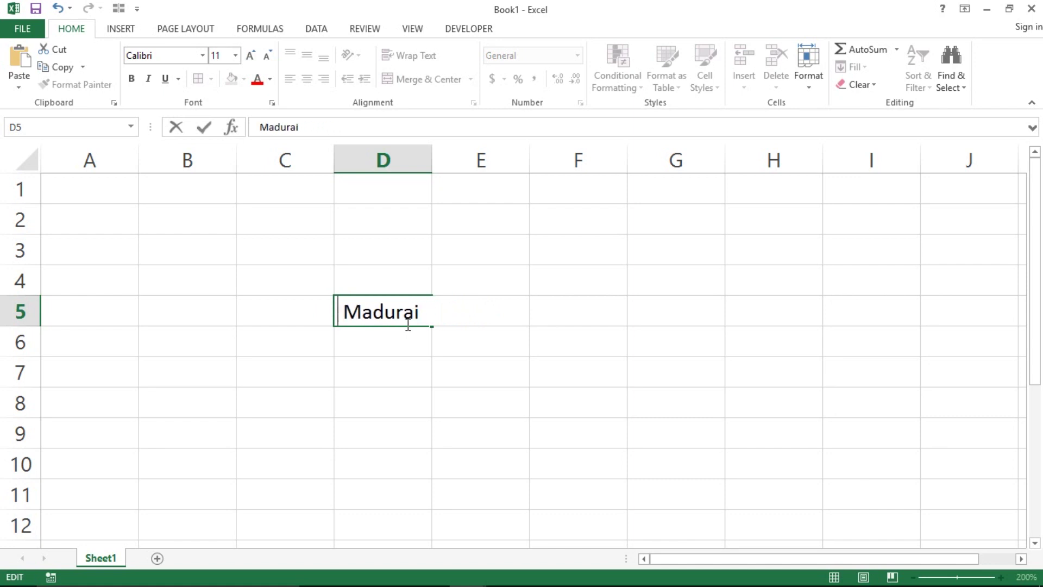
key(Delete)
key(Delete)
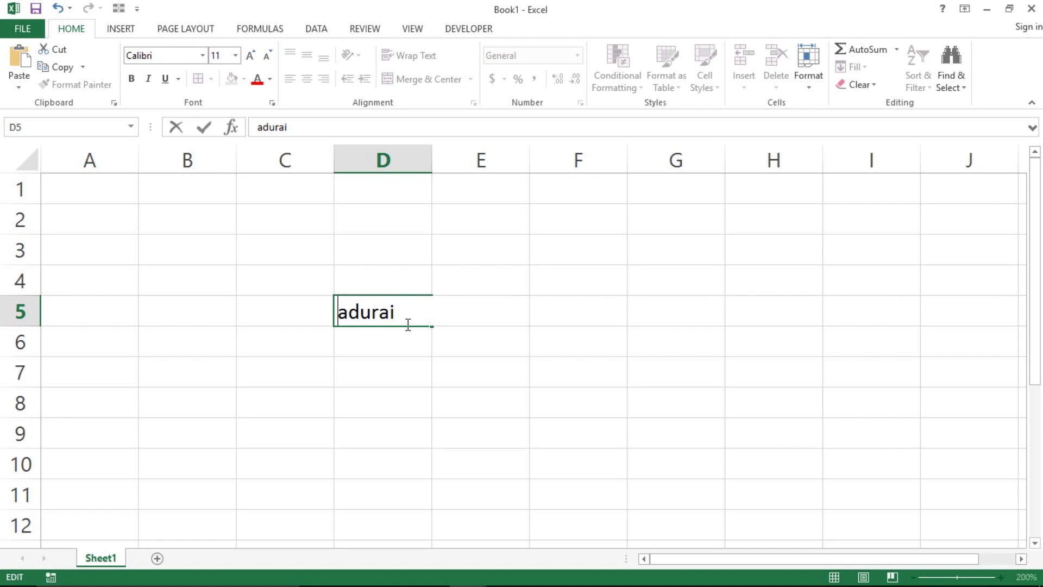
key(Delete)
key(Delete)
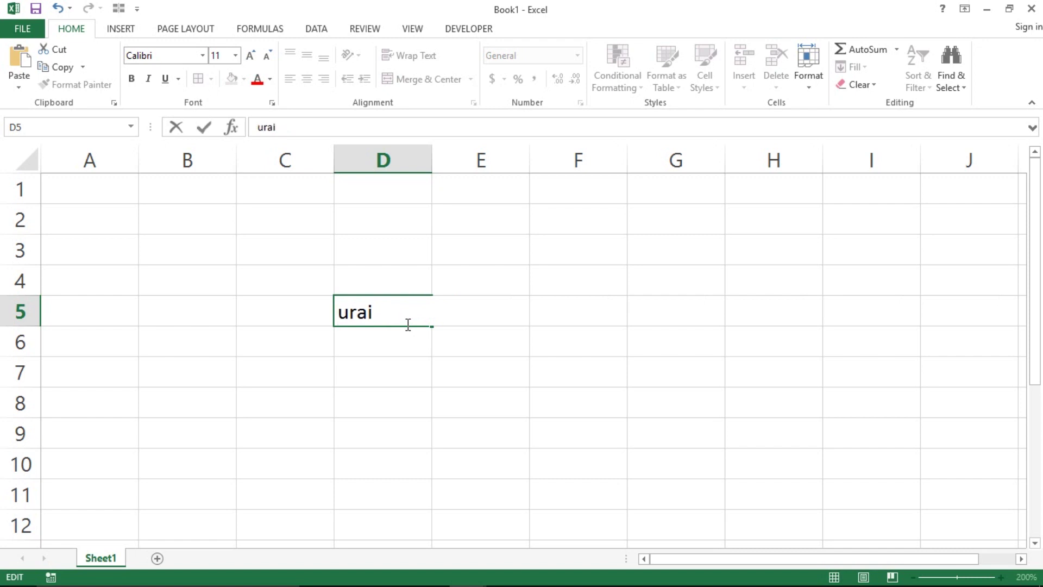
key(Delete)
text(u)
key(BackSpace)
- Add a long run of a's to D5, then delete the leading a's again
text(aaaaaaaaaaaaaaaaaaaaaaaaaaaaaaaaaa)
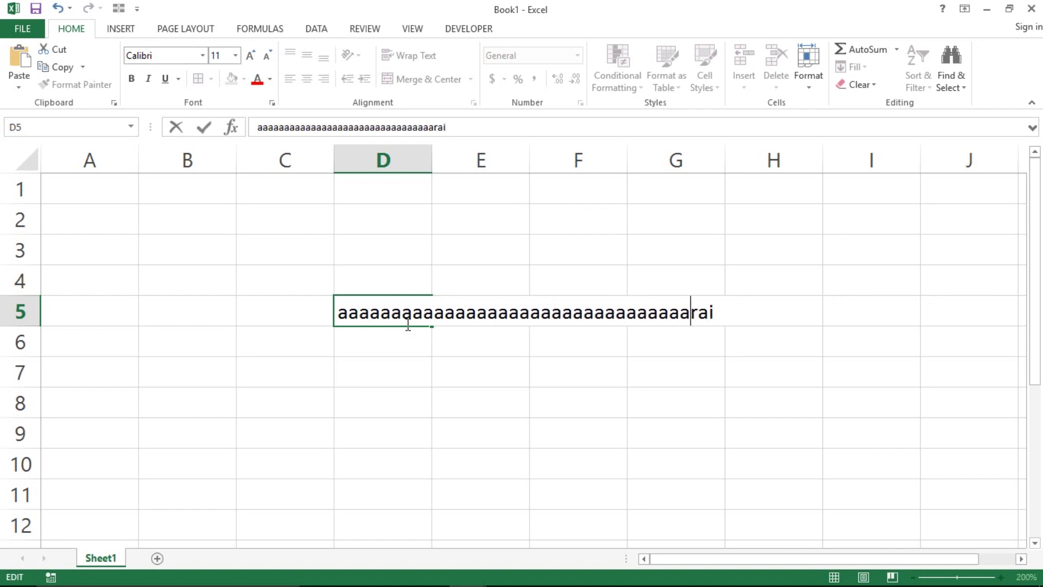
text(aa)
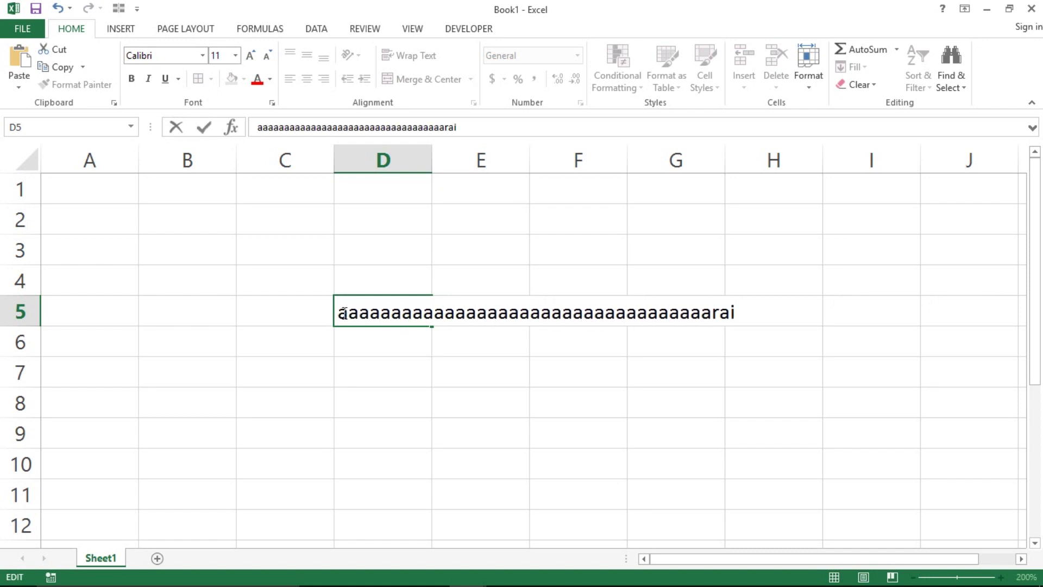
click(341, 312)
key(Delete)
key(Delete)
key(Delete)
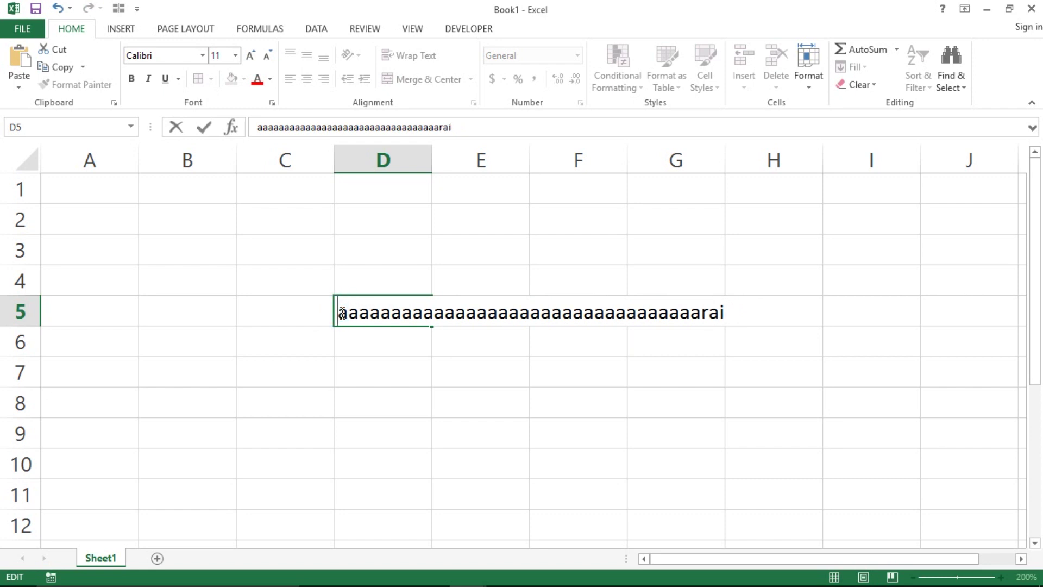
key(Delete)
key(Delete)
key(Delete)
key(Delete)
key(Delete)
key(Delete)
key(Delete)
key(Delete)
key(Delete)
key(Delete)
key(Delete)
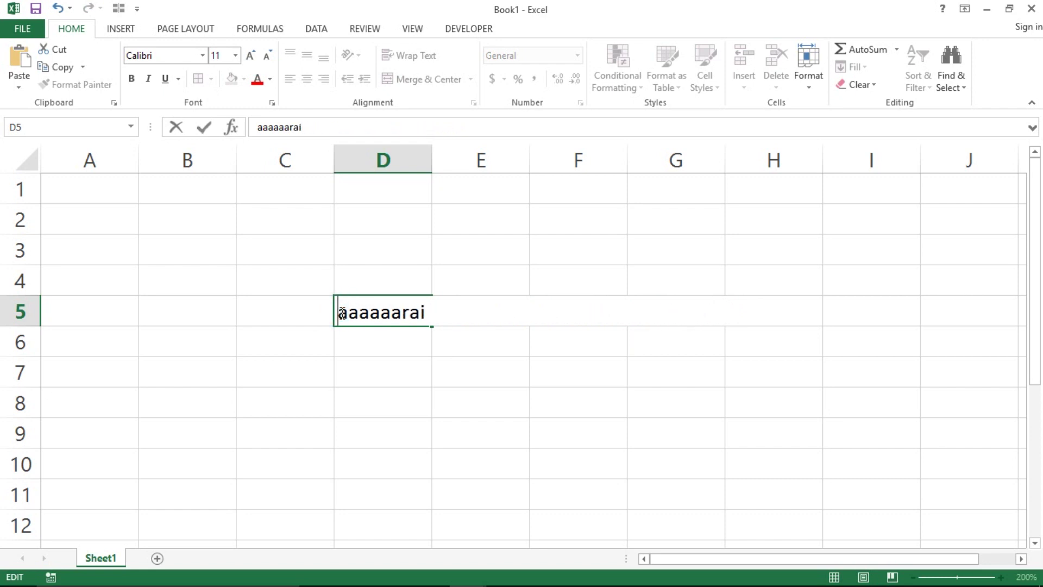
key(Delete)
key(Delete)
key(Delete)
key(Delete)
key(Delete)
key(Delete)
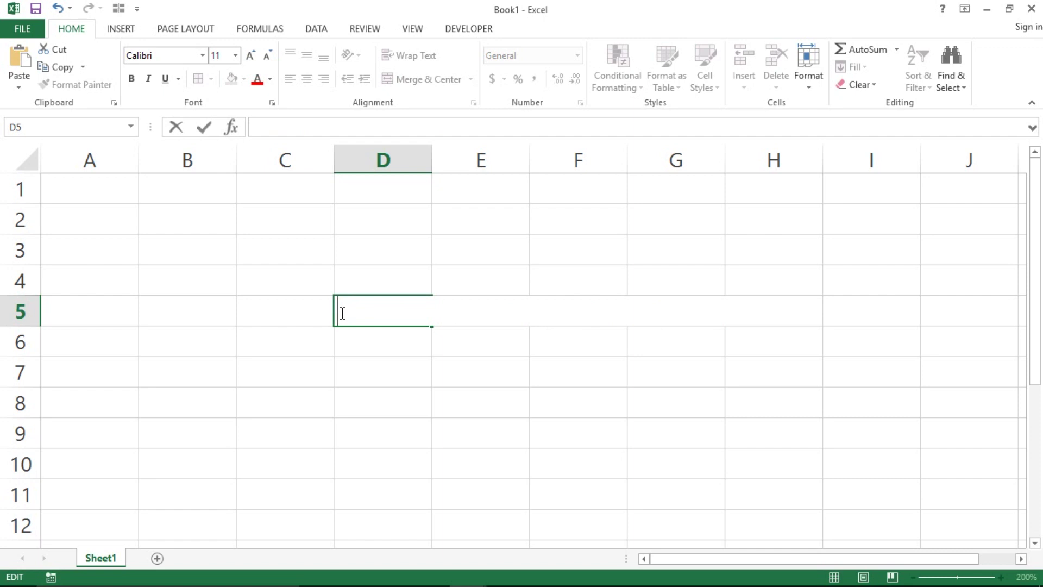
key(Return)
click(342, 312)
key(alt+Tab)
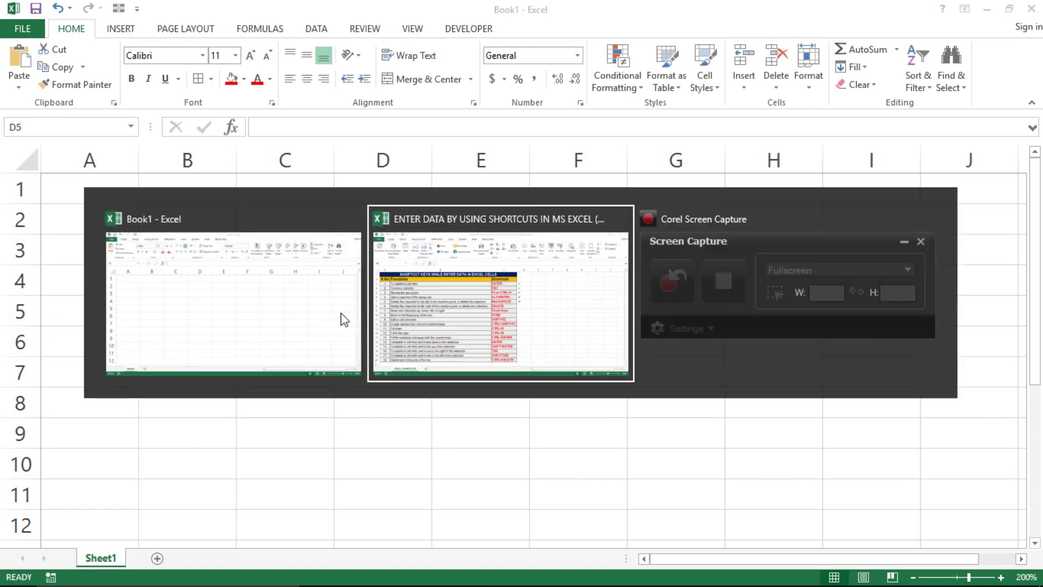
key(Left)
key(Left)
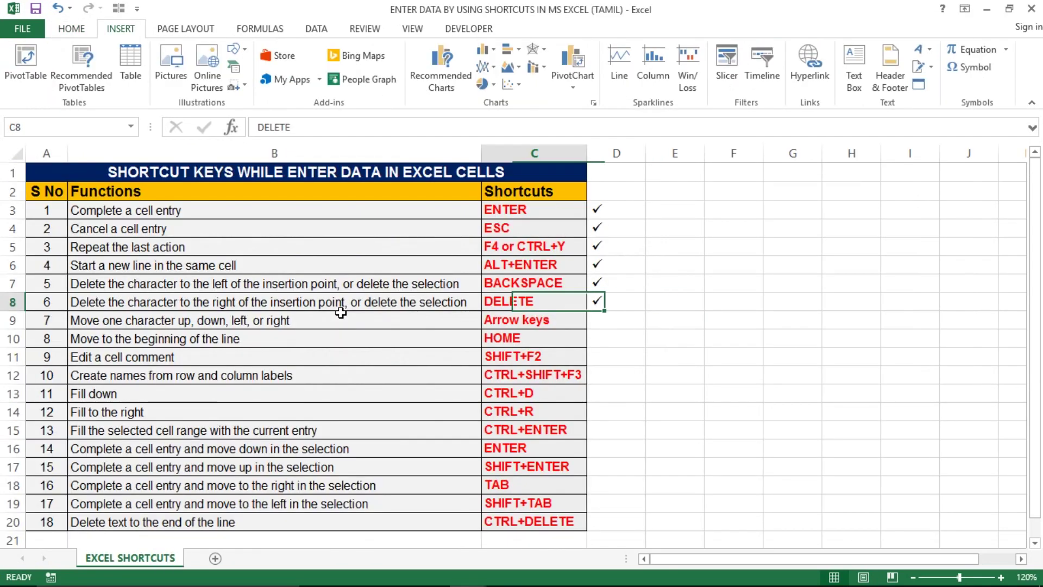
key(Left)
key(Left)
key(Right)
key(Down)
key(shift+space)
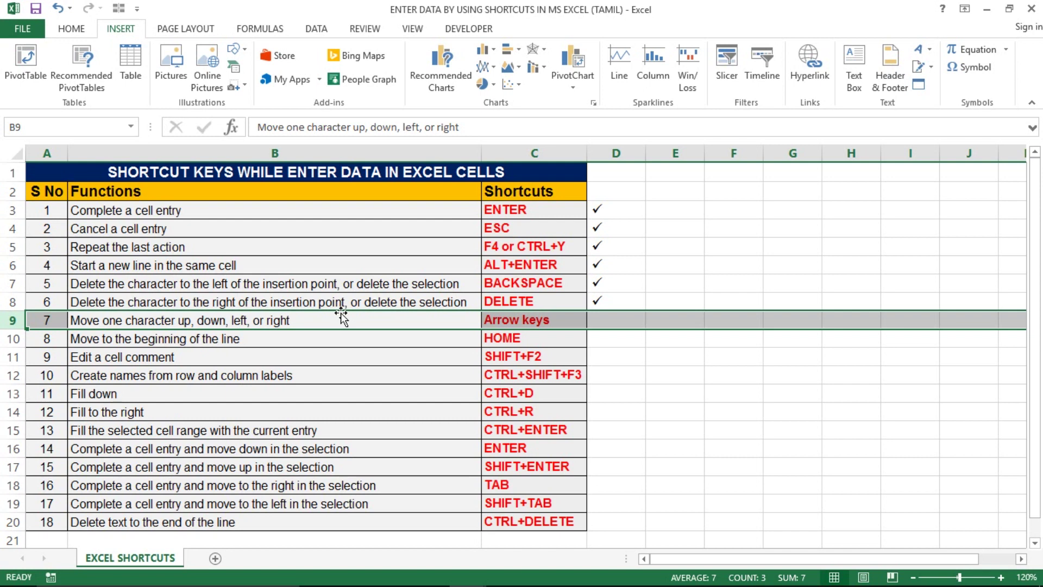
key(Right)
key(Left)
key(Left)
key(Right)
key(Right)
key(Right)
key(Left)
key(Left)
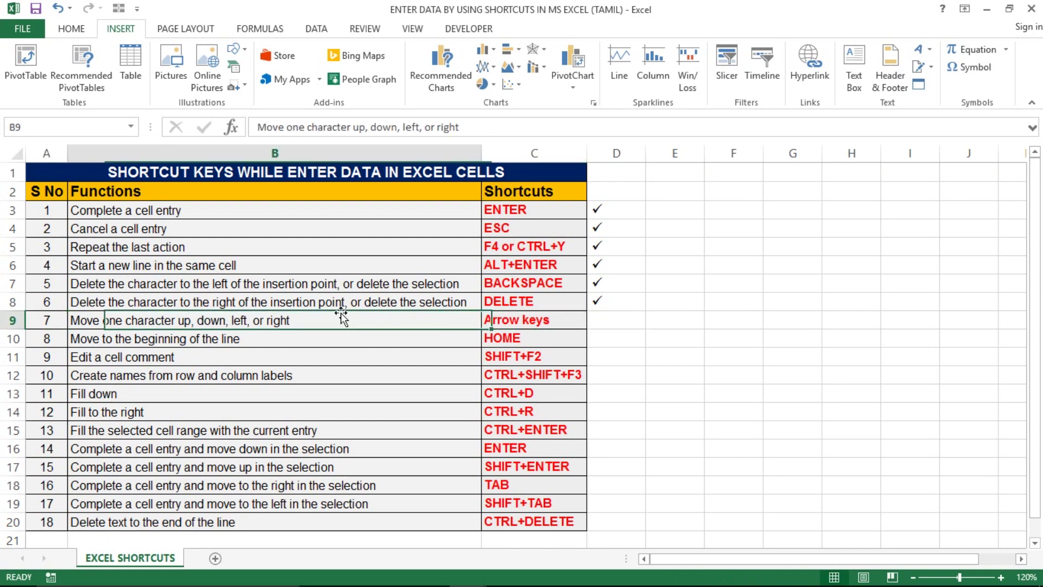
key(Left)
key(Right)
key(Right)
key(Right)
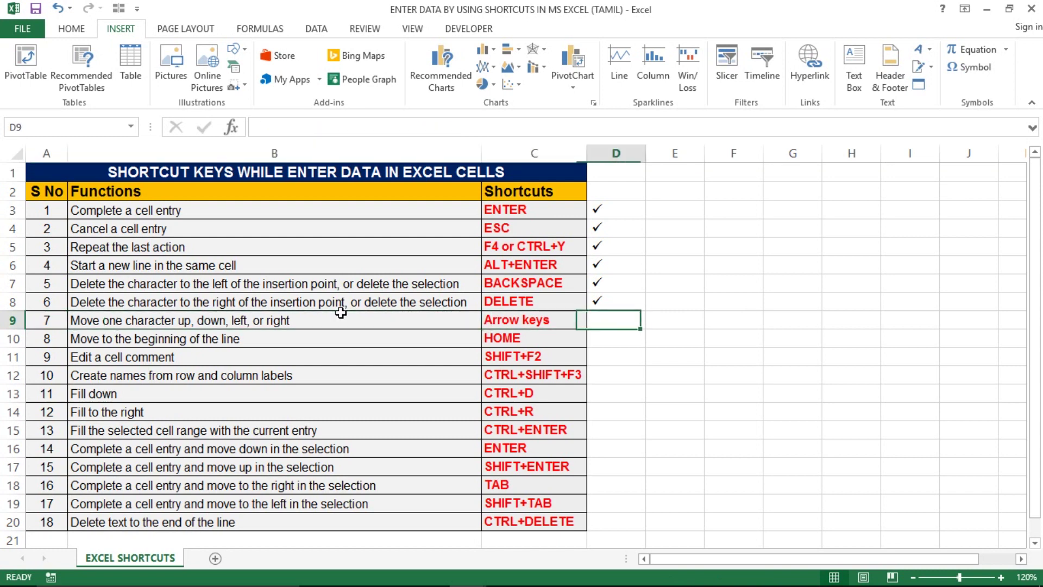
key(alt+Tab)
key(alt+Tab)
key(Left)
key(Left)
key(Left)
key(Right)
key(Right)
key(Right)
key(Left)
key(alt+Tab)
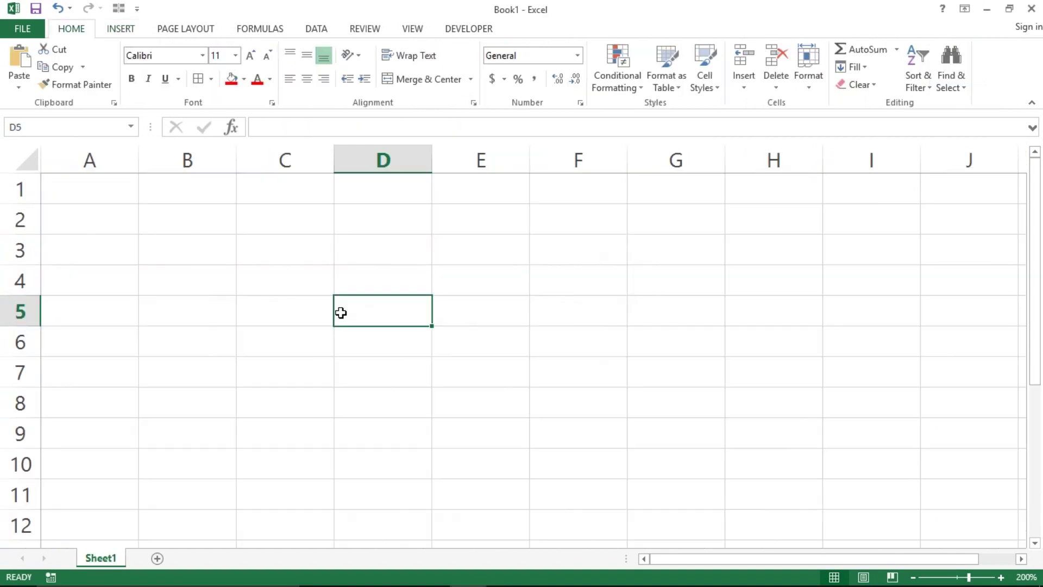
- Enter a short name in D5, then step down, up, right and up from it with arrow keys
text(Ragu)
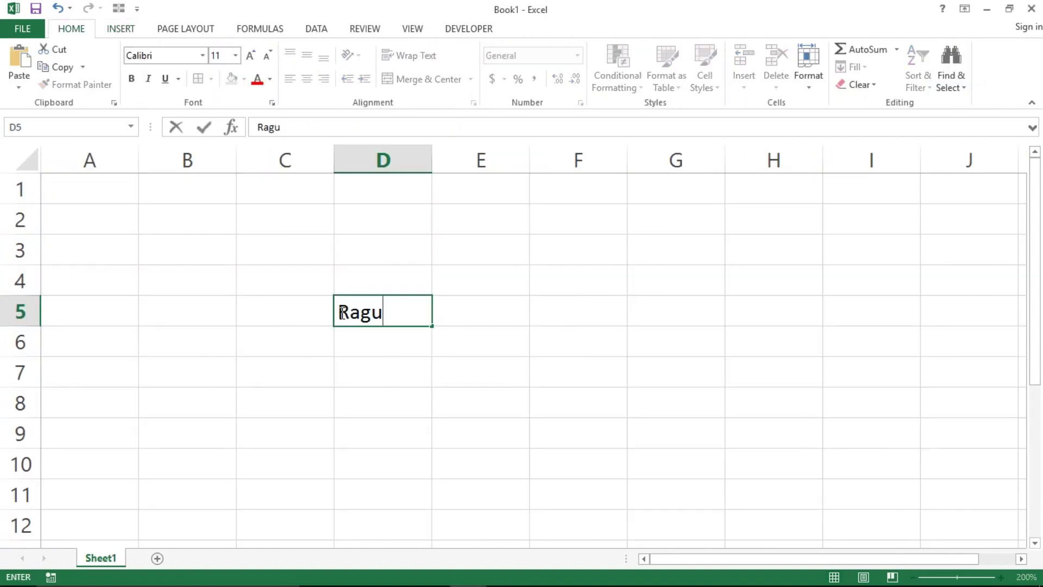
key(Return)
click(342, 313)
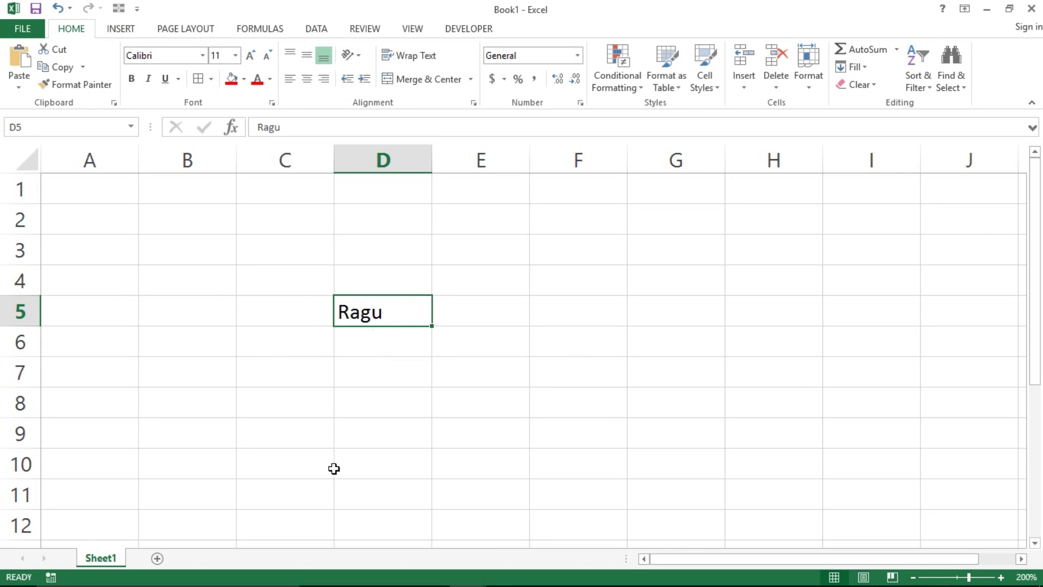
key(Down)
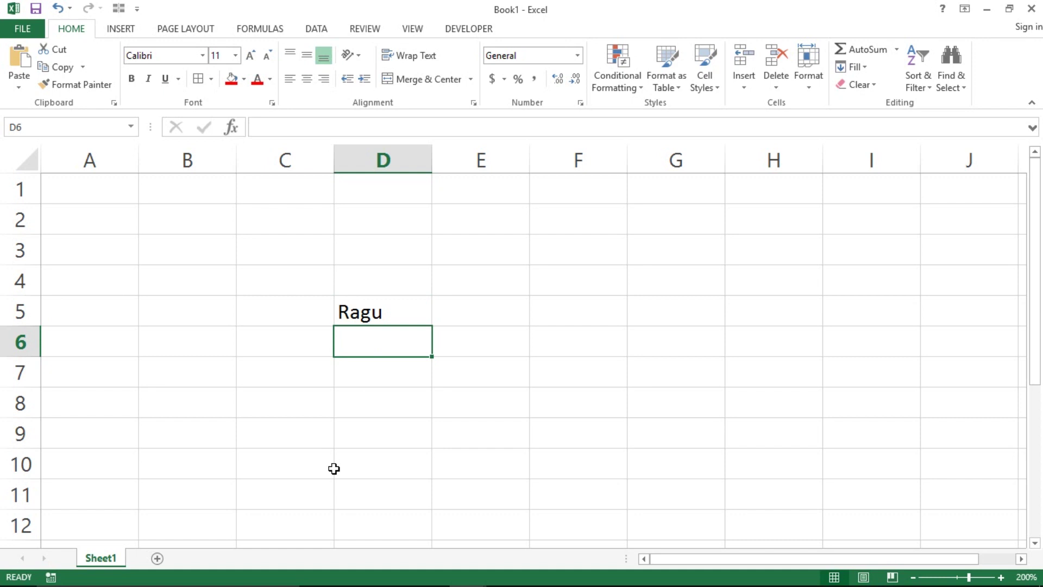
key(Up)
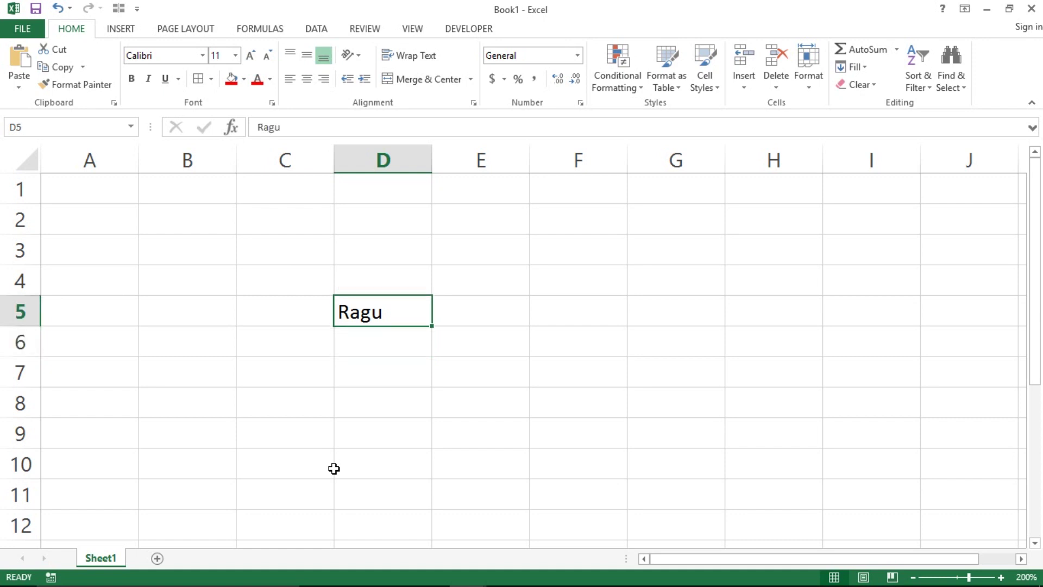
key(Right)
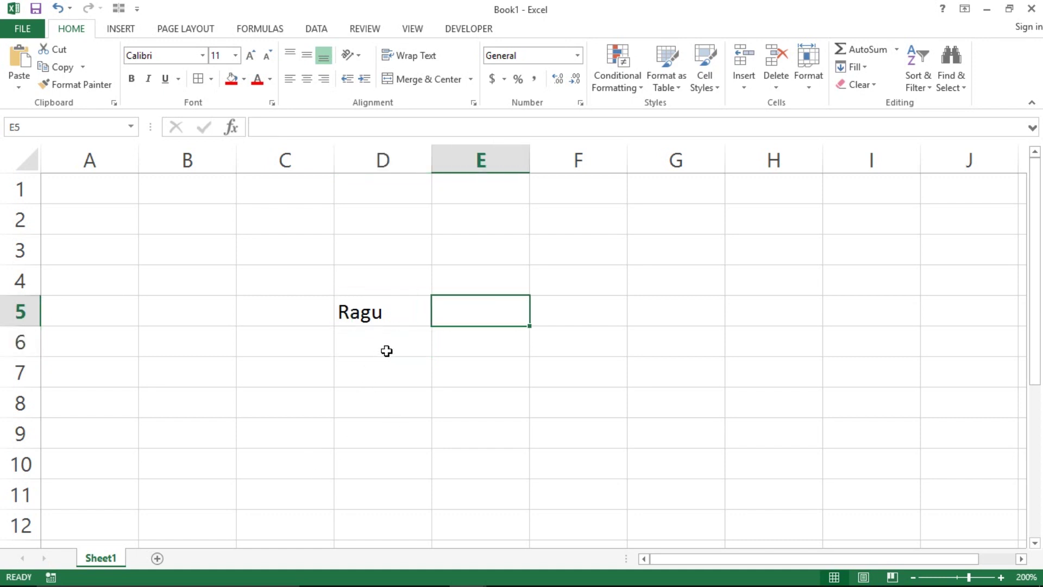
click(374, 314)
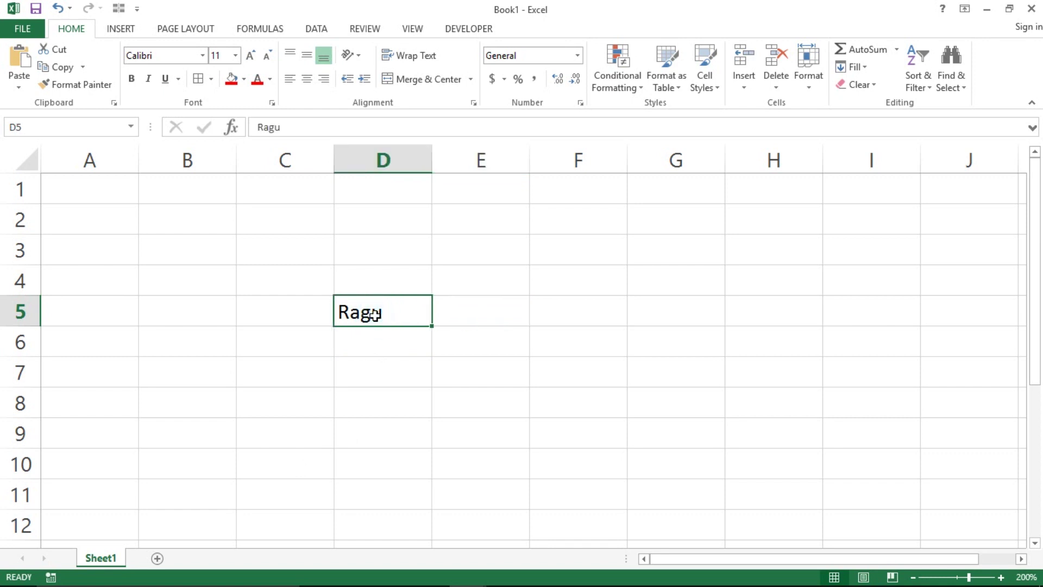
key(Up)
click(356, 314)
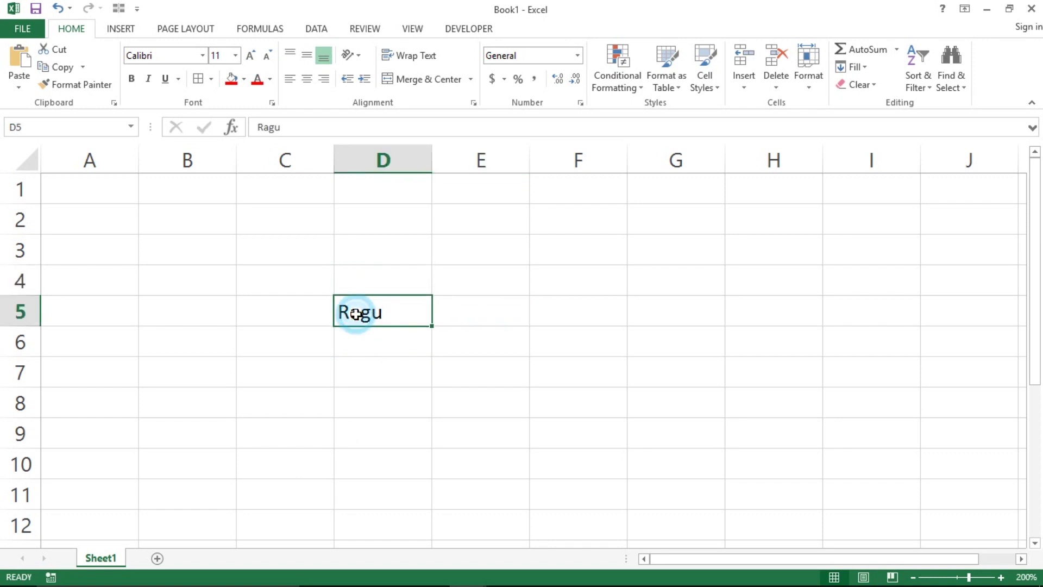
- Practise arrow moves from D5 to C5, D4 and E4, then bring up the shortcuts workbook
key(Left)
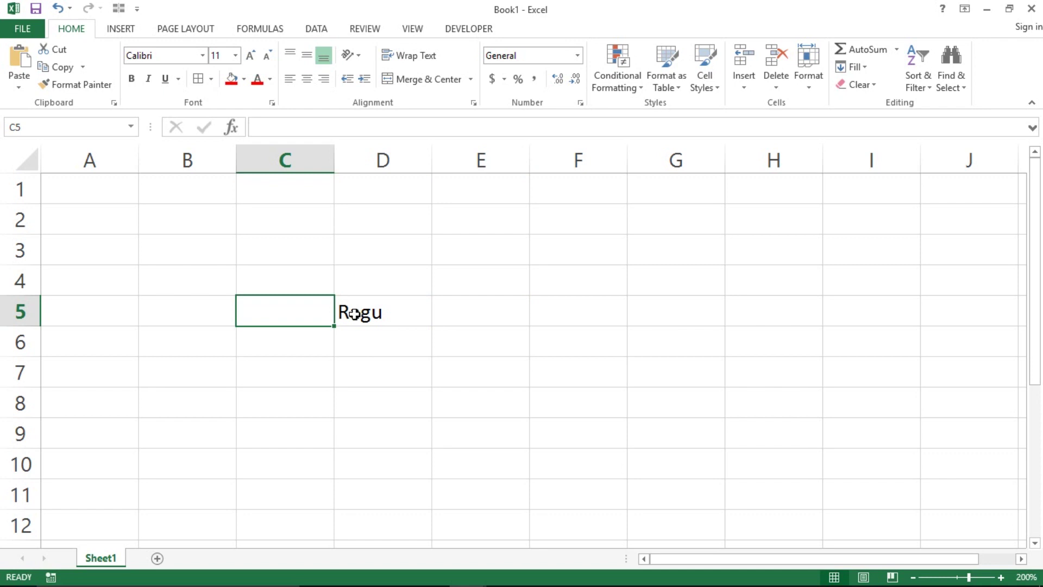
click(359, 314)
key(Left)
click(358, 314)
key(Up)
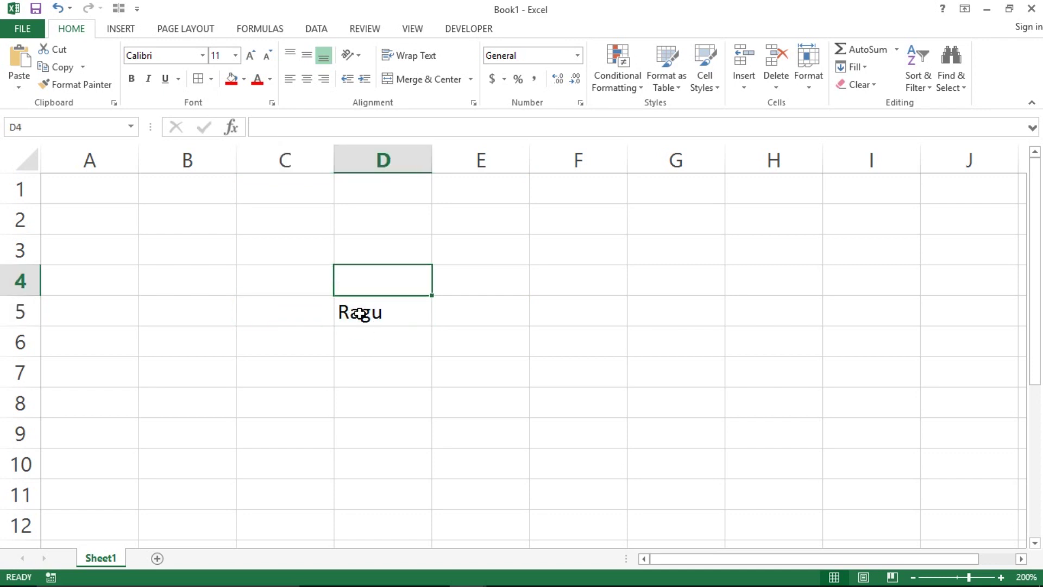
key(Right)
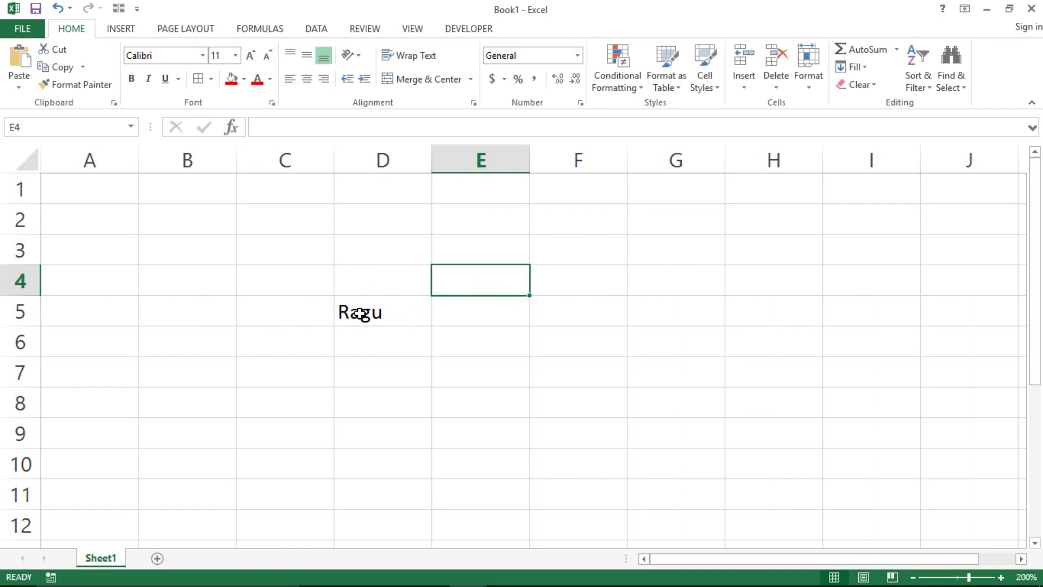
key(Right)
key(Right)
key(Right)
key(Left)
key(Left)
key(Left)
key(Left)
key(Left)
key(Left)
click(359, 314)
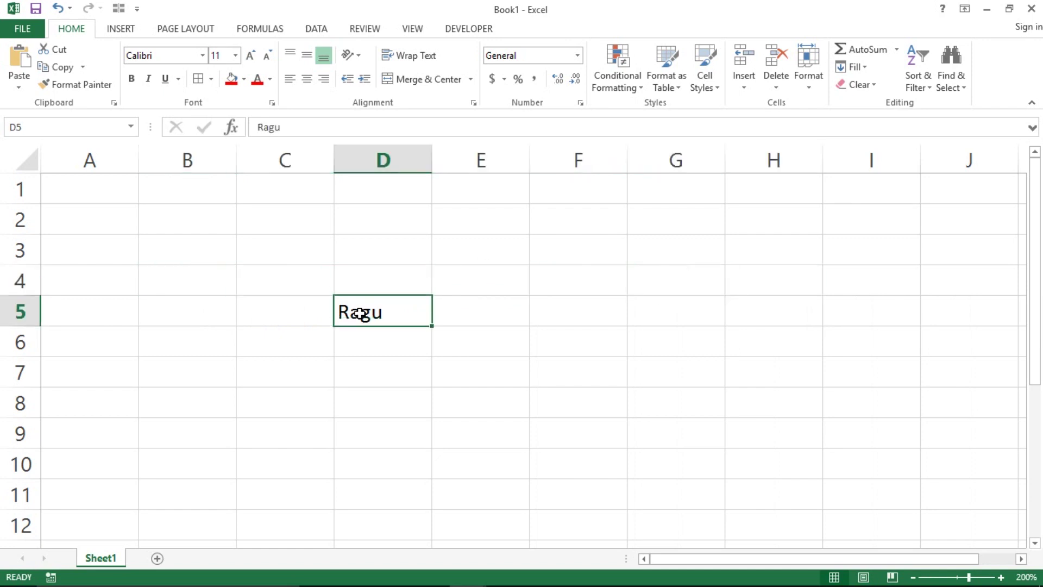
key(alt+Tab)
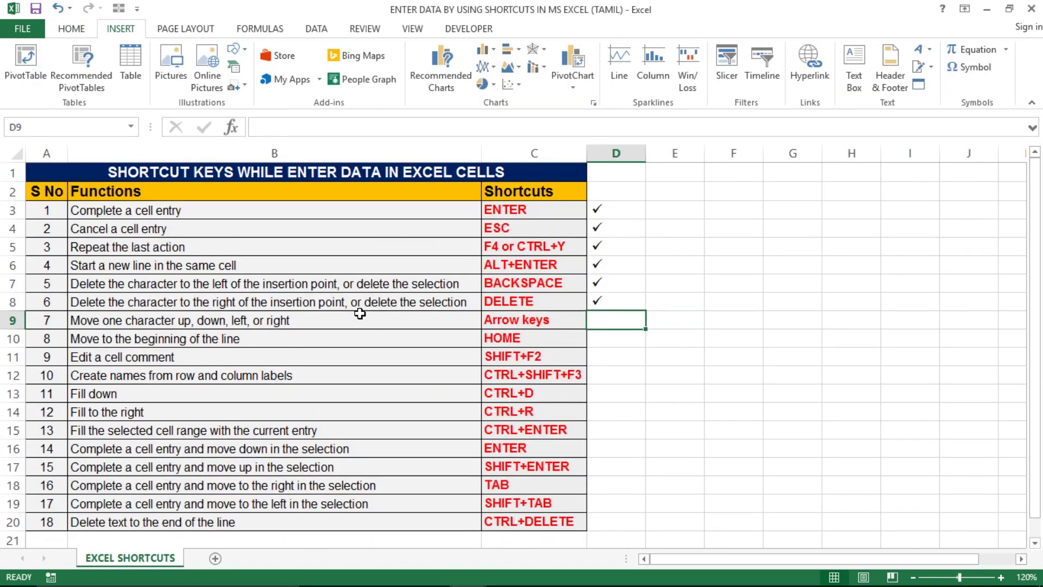
- Tick the Arrow keys row in D9, then move down to the Home row and onto C10
key(ctrl+d)
key(Left)
key(Left)
key(Left)
key(Right)
key(Down)
key(shift+space)
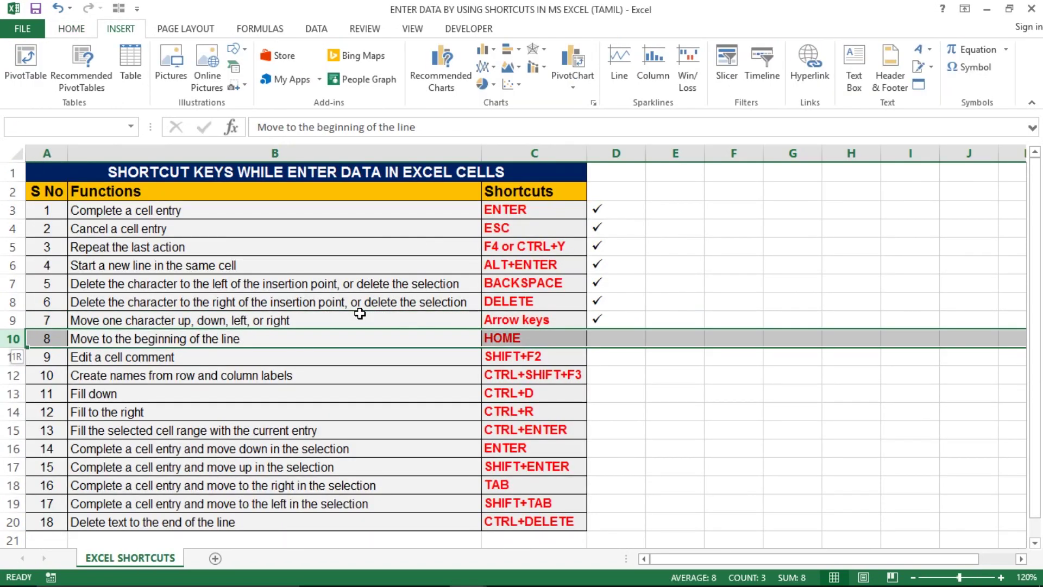
key(shift+BackSpace)
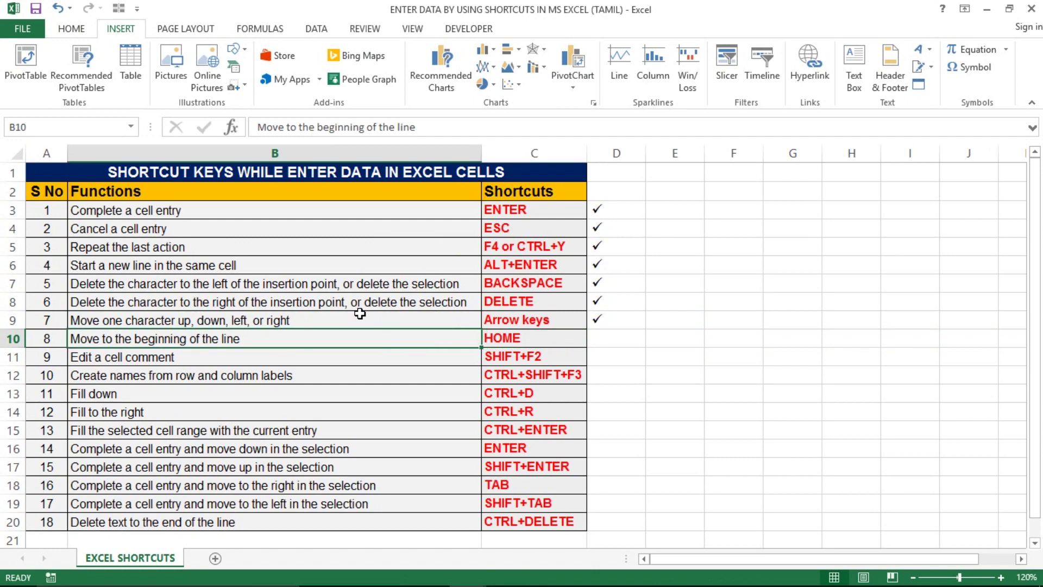
key(Right)
key(Right)
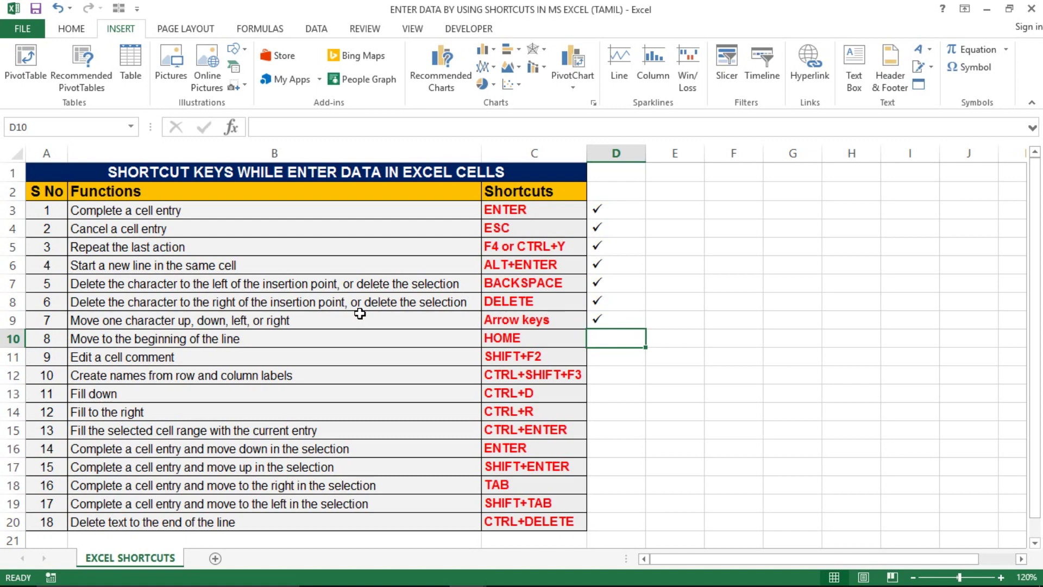
key(Left)
- In Book1, copy the name from D5 and paste it into B5, C5 and E5
key(alt+Tab)
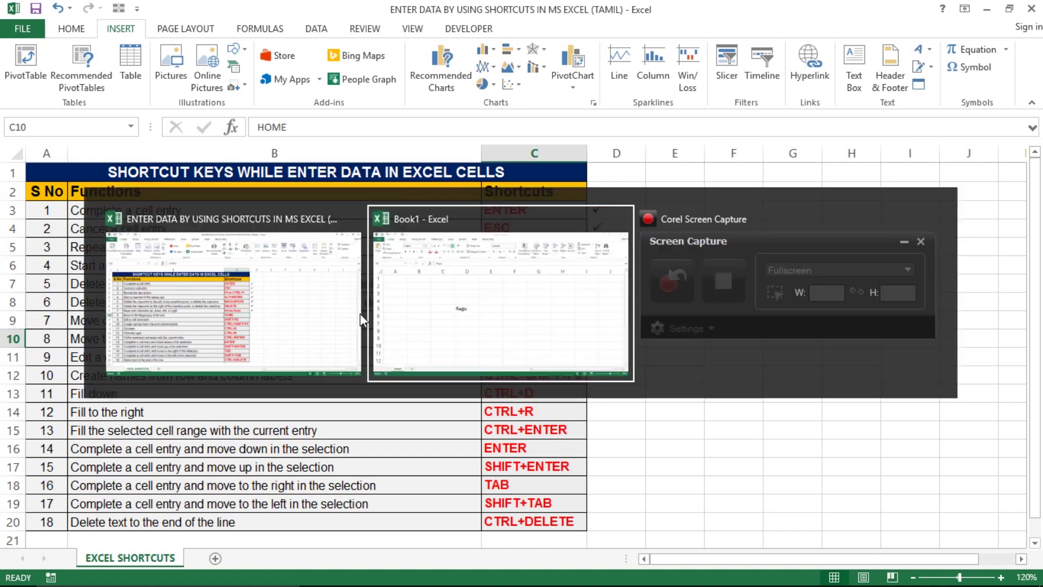
key(ctrl+c)
key(Left)
key(Left)
key(Left)
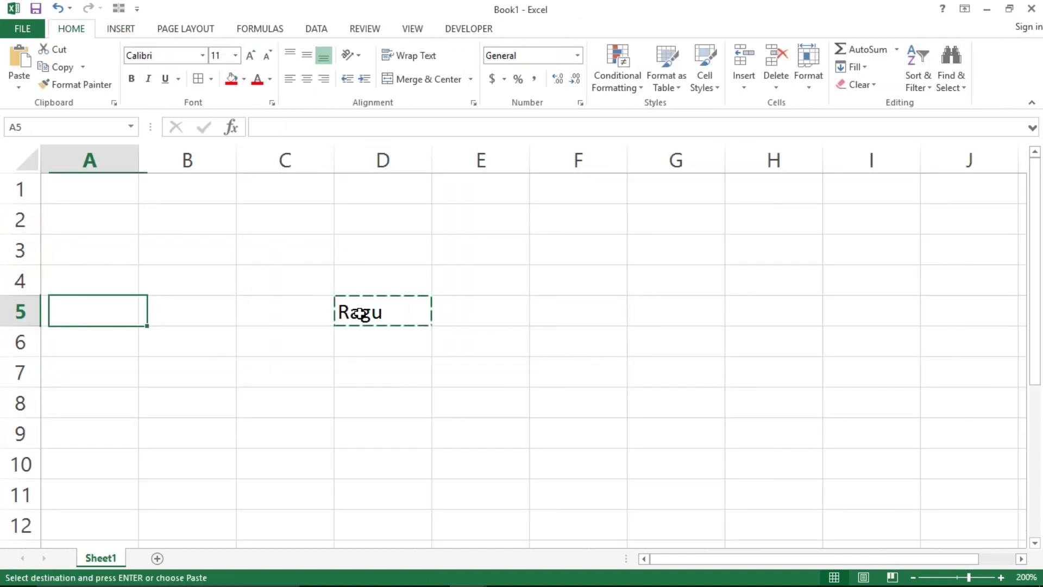
key(Right)
key(ctrl+v)
key(Right)
key(ctrl+v)
key(Right)
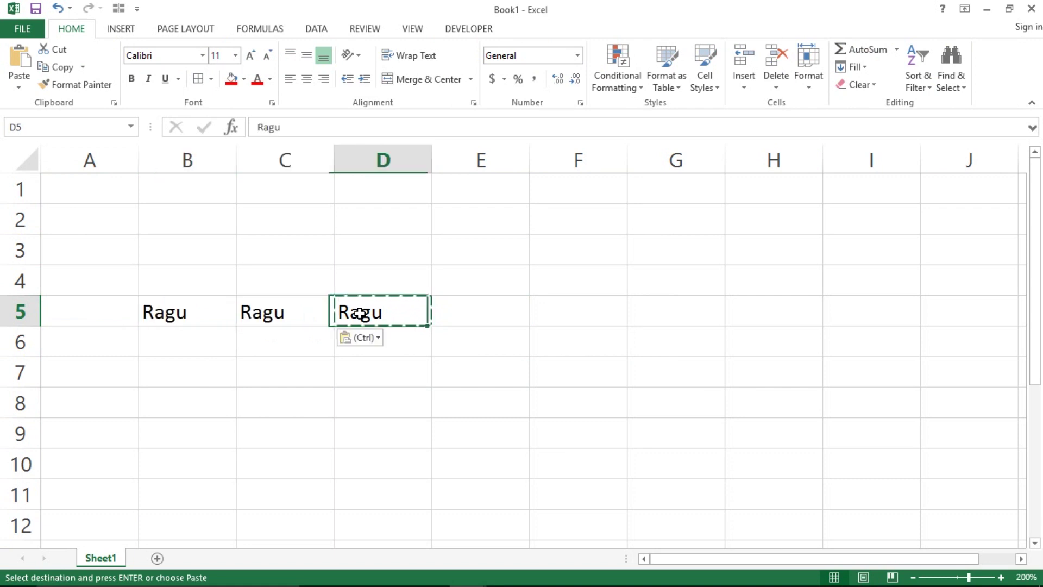
key(Right)
key(Right)
key(Left)
key(ctrl+v)
- Jump along row 5 with Ctrl+arrows and Home, paste the name into A5, and cancel the copy
key(Right)
key(ctrl+Right)
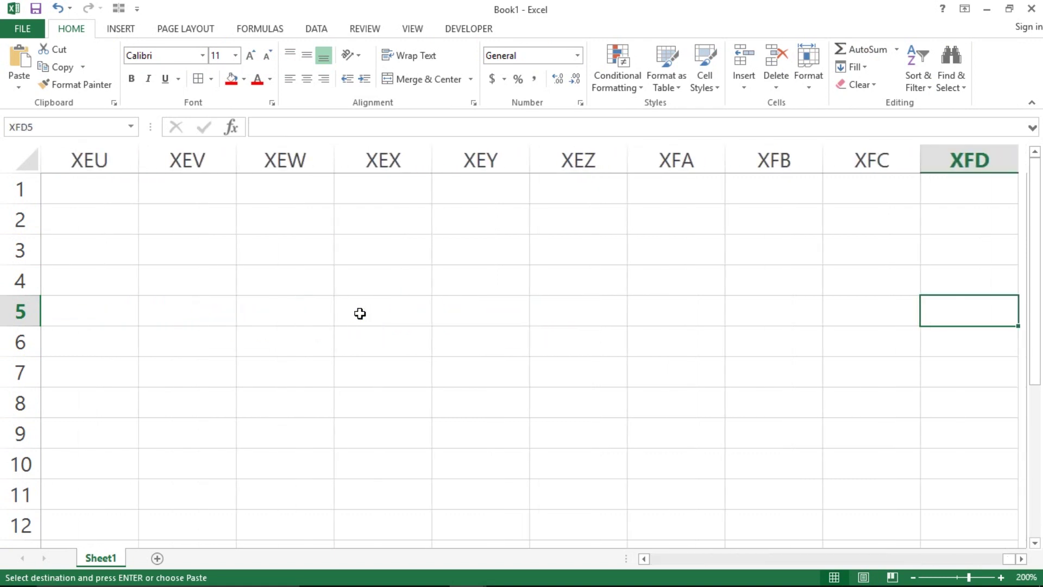
key(ctrl+Left)
key(Home)
key(ctrl+v)
key(Right)
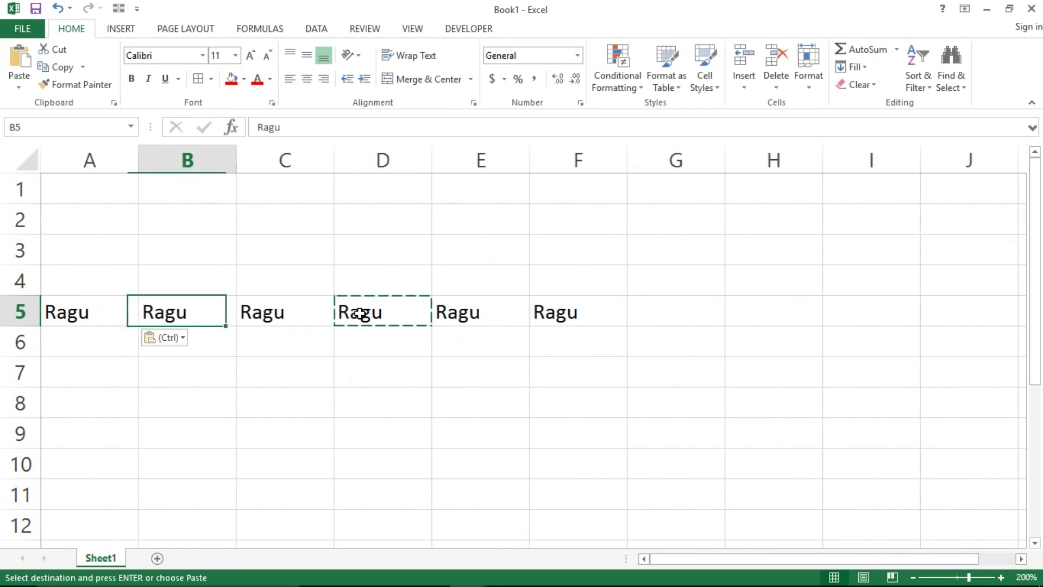
key(Escape)
- Practise arrow moves around row 5, using Home to jump back to A5 twice
key(Right)
key(Right)
key(Right)
key(Right)
key(Right)
key(Down)
key(Up)
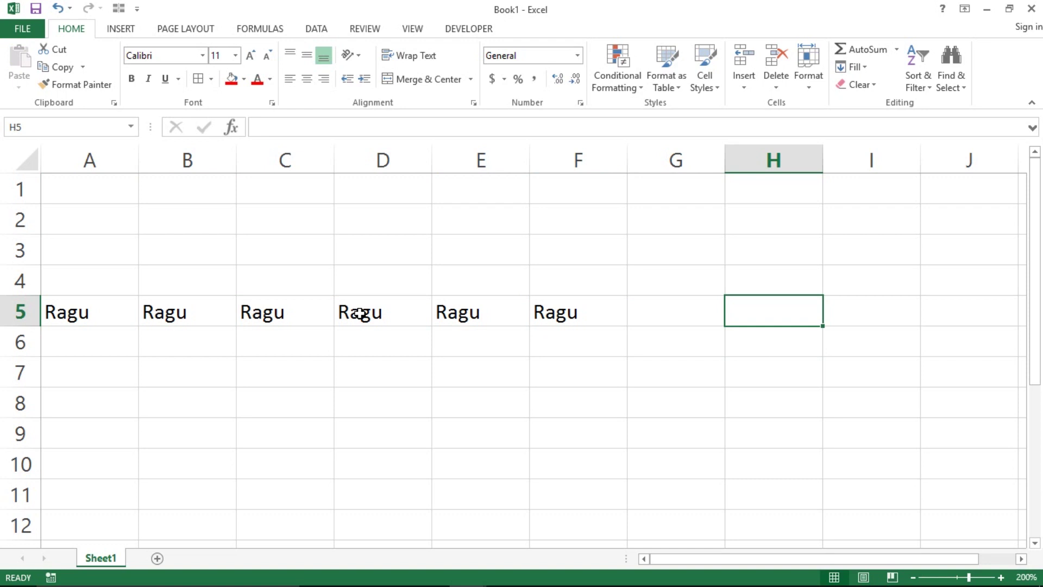
key(Home)
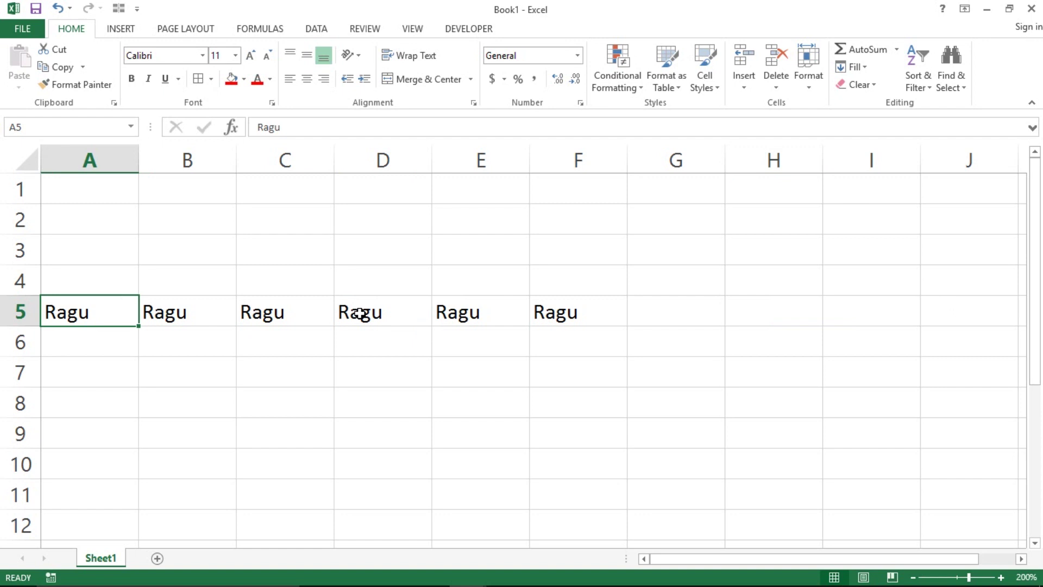
key(Right)
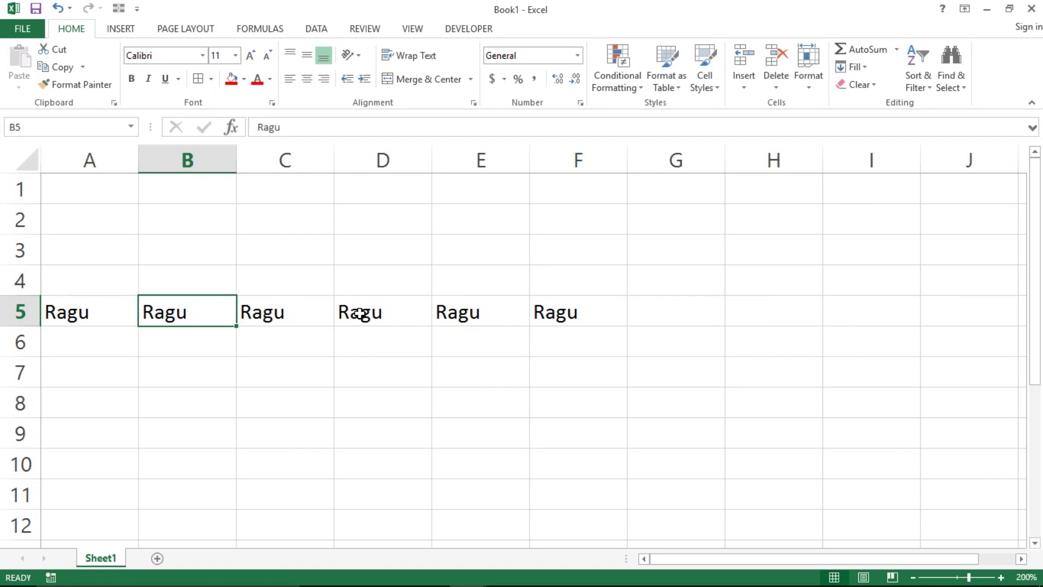
key(Right)
key(Right)
key(Right)
key(Down)
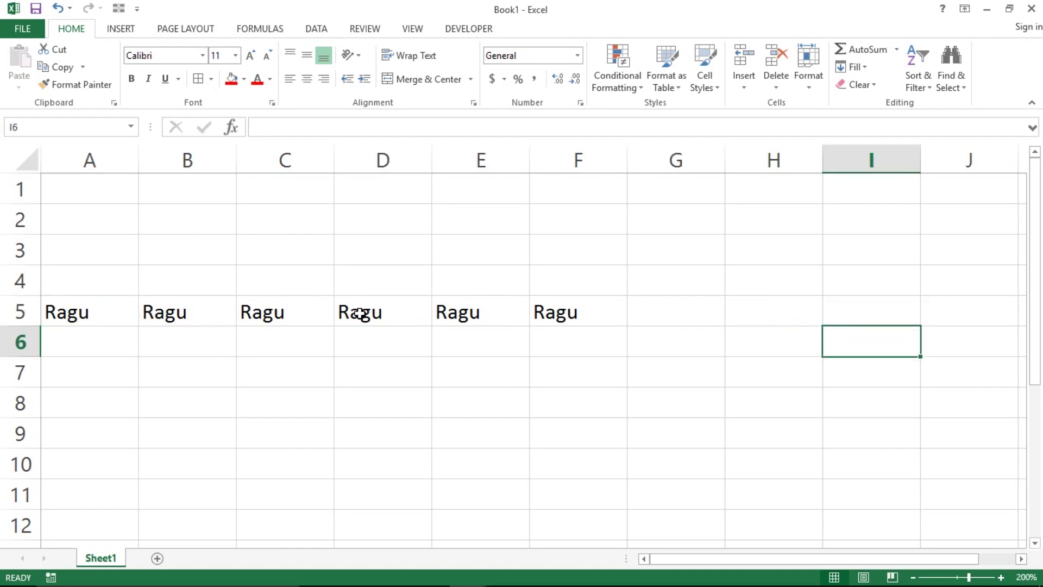
key(Up)
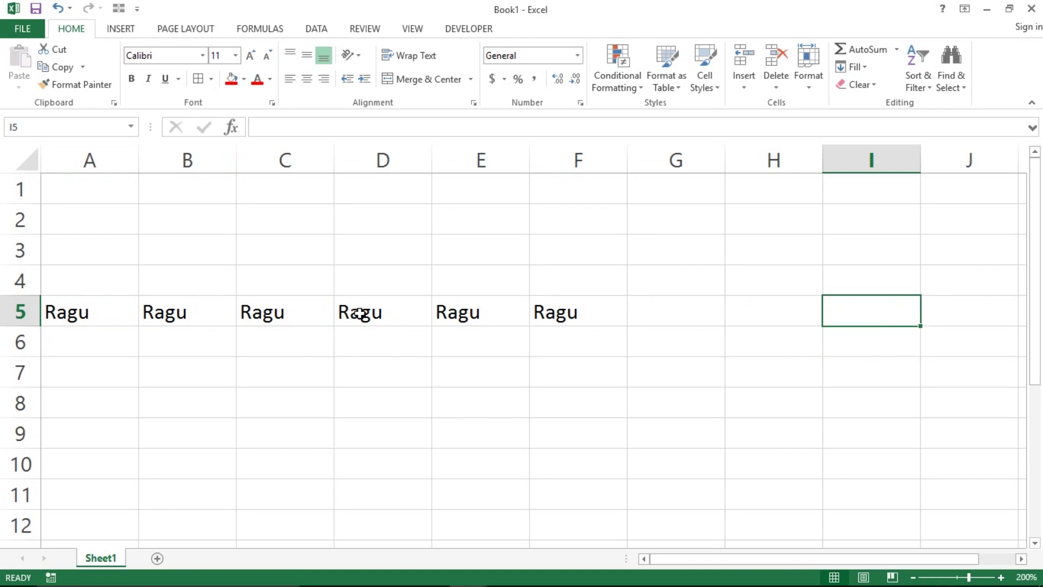
key(Home)
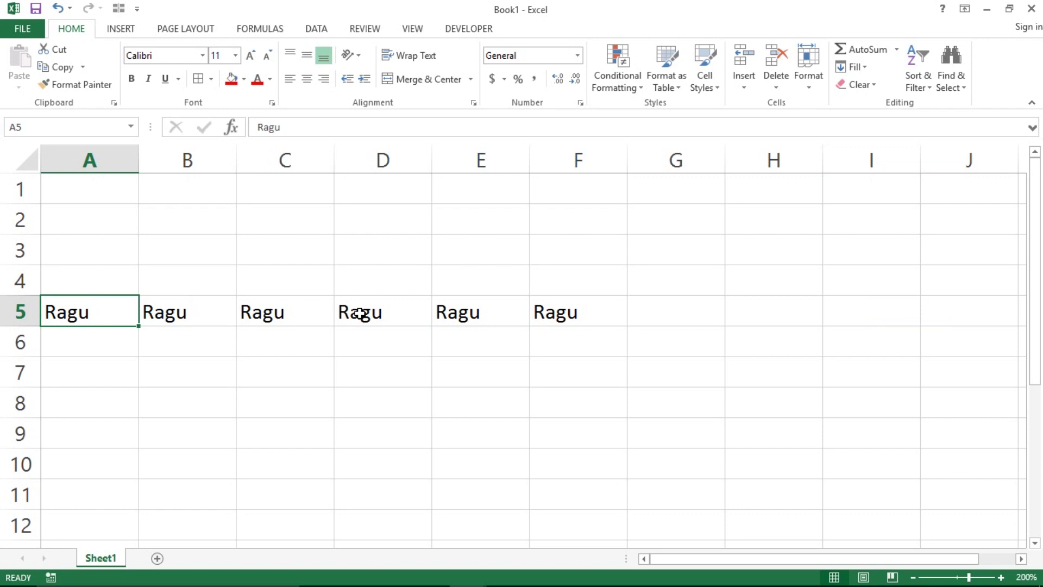
- Move right and down to row 7, press Home to reach its start, then show the shortcuts workbook
key(Right)
key(Right)
key(Right)
key(Right)
key(Right)
key(Right)
key(Down)
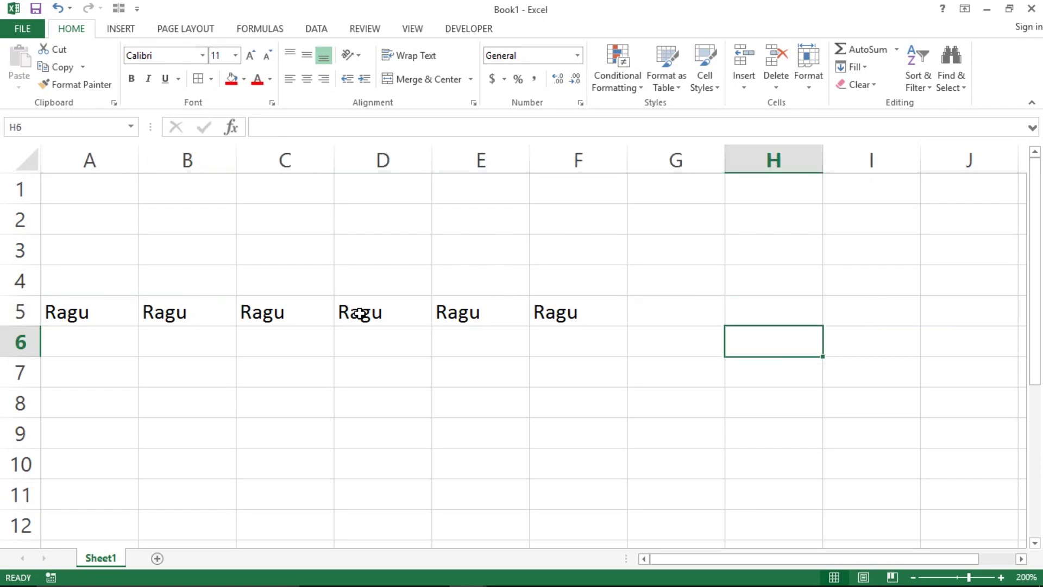
key(Down)
key(Right)
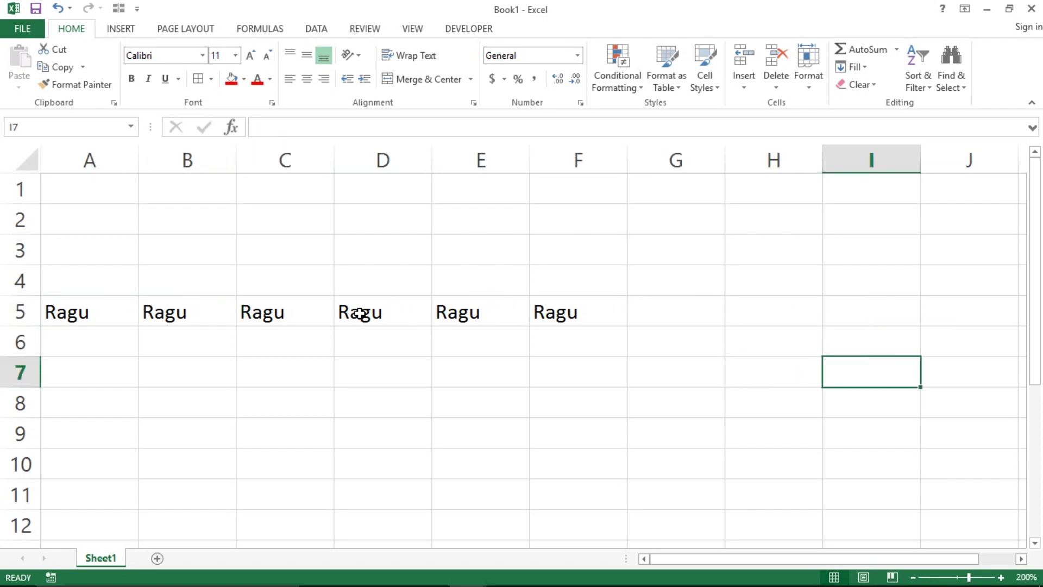
key(Home)
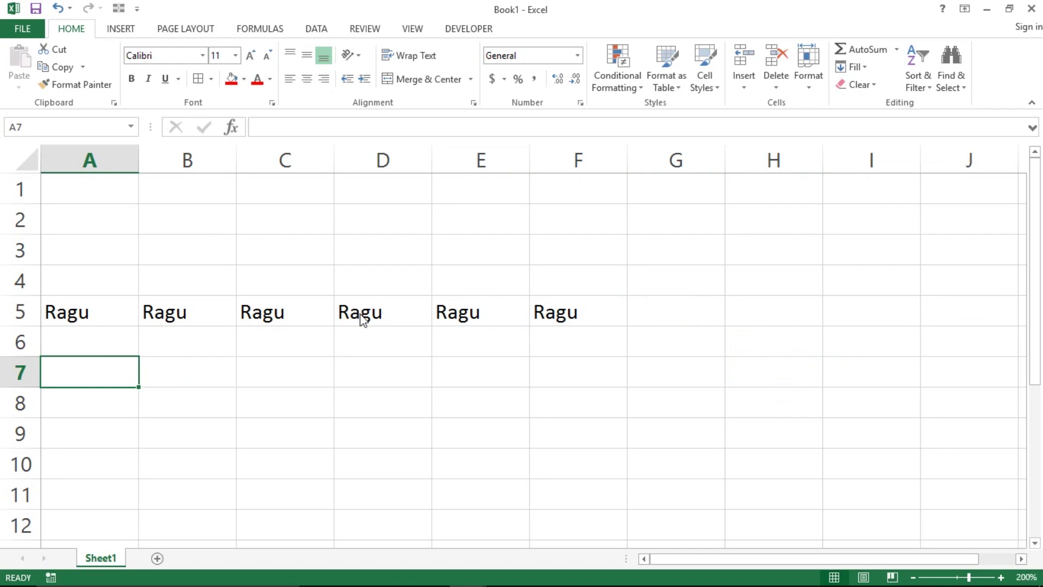
key(alt+Tab)
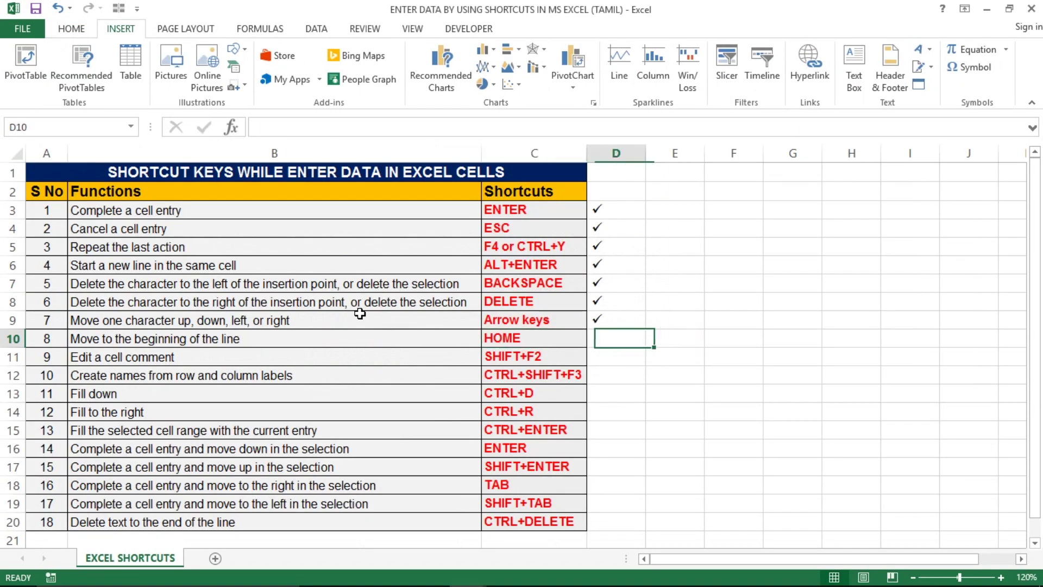
- Tick the HOME row by entering a Wingdings 'P' check mark in D10
key(Left)
key(Left)
key(shift+space)
key(Right)
key(Right)
text(P)
key(Tab)
key(Left)
key(Left)
key(Home)
key(Right)
- Move down to the Edit a cell comment row, try Home there, and return to Book1
key(Down)
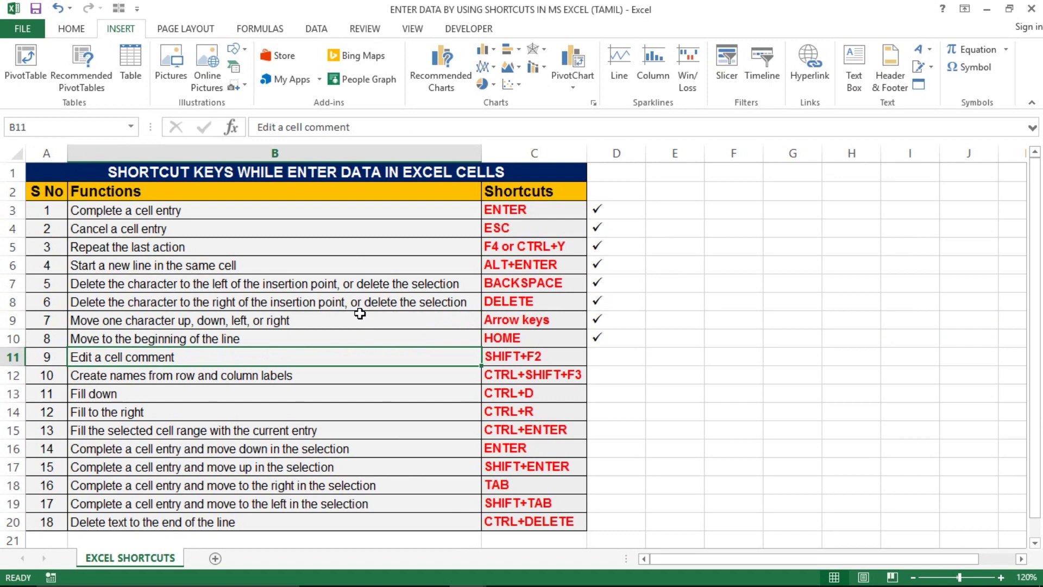
key(Right)
key(Right)
key(Left)
key(Left)
key(Home)
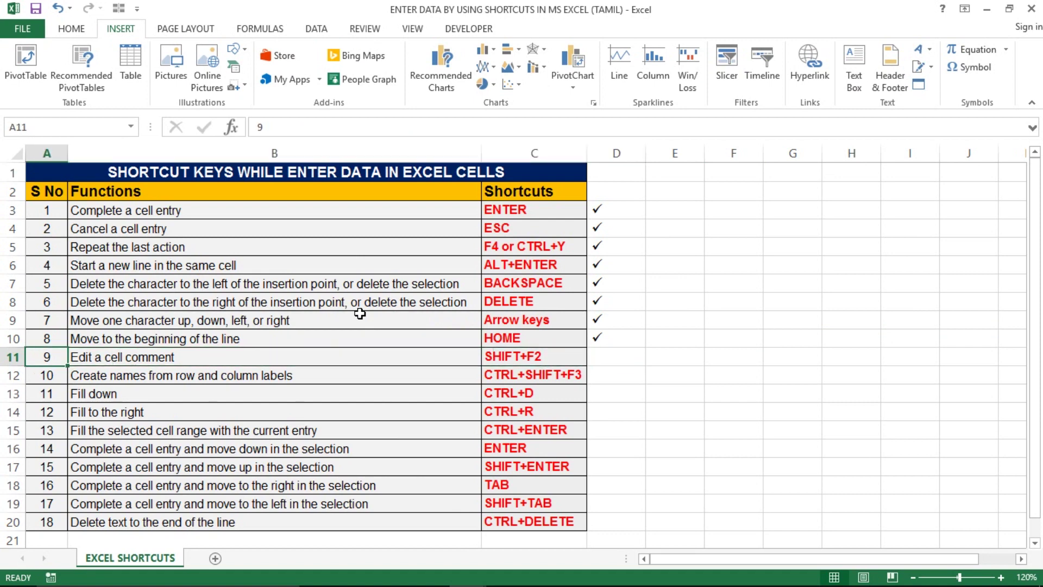
key(Right)
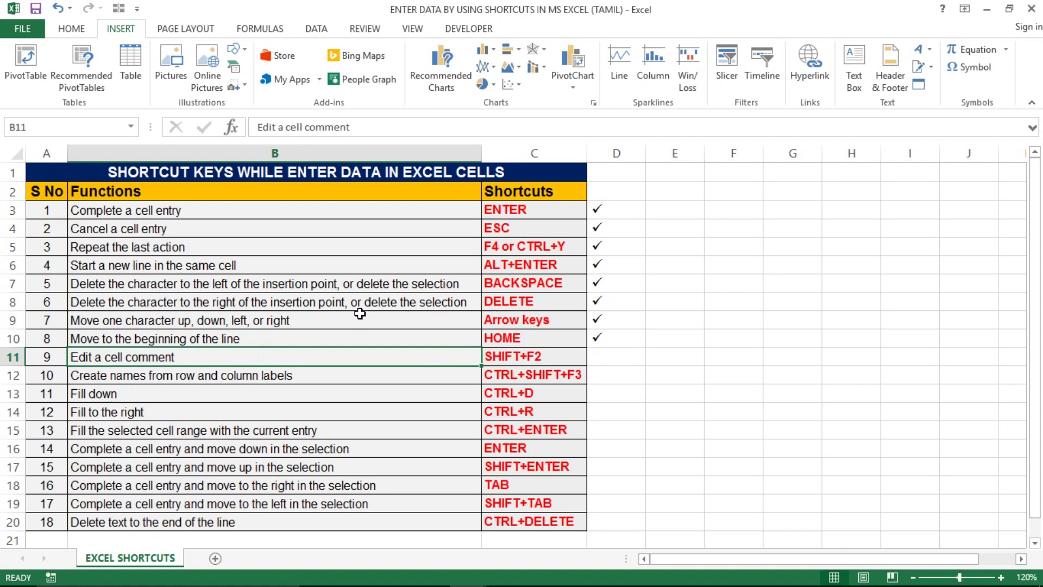
key(alt+Tab)
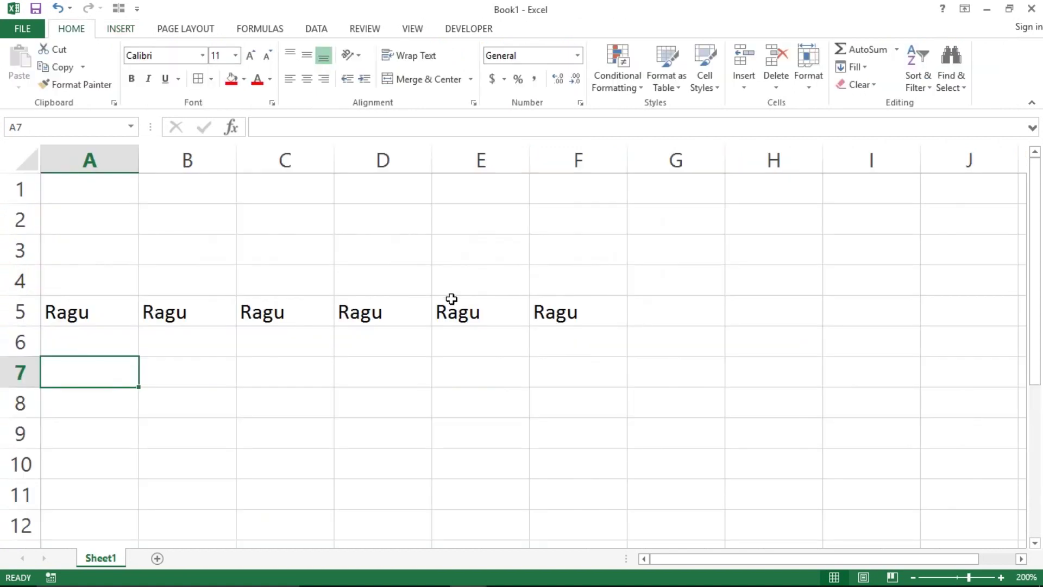
- Clear the name from A5:D5 and F5, leaving it only in E5
click(545, 319)
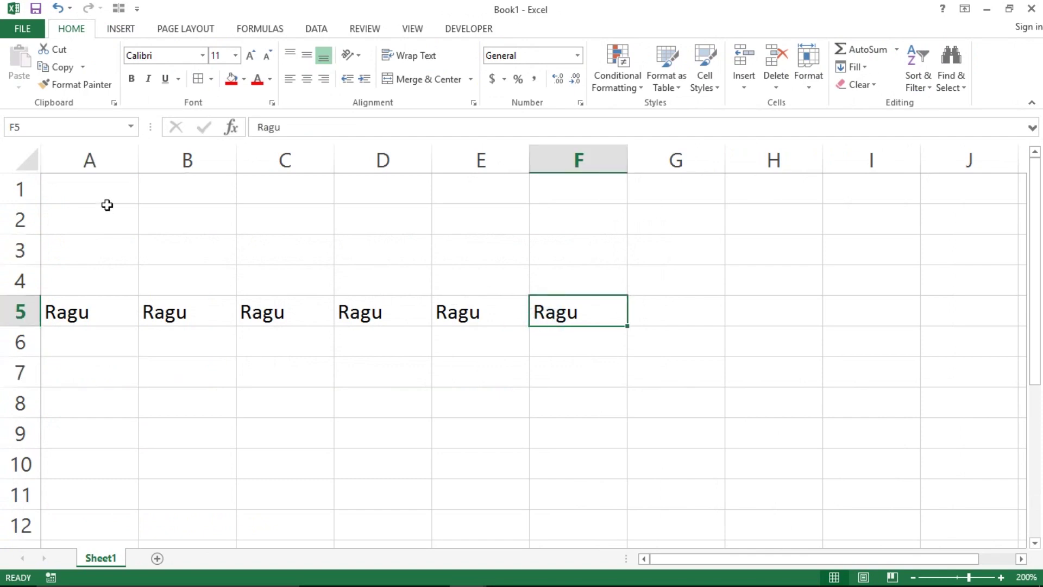
click(94, 310)
key(shift+Right)
key(shift+Right)
key(shift+Right)
key(shift+Right)
key(shift+Right)
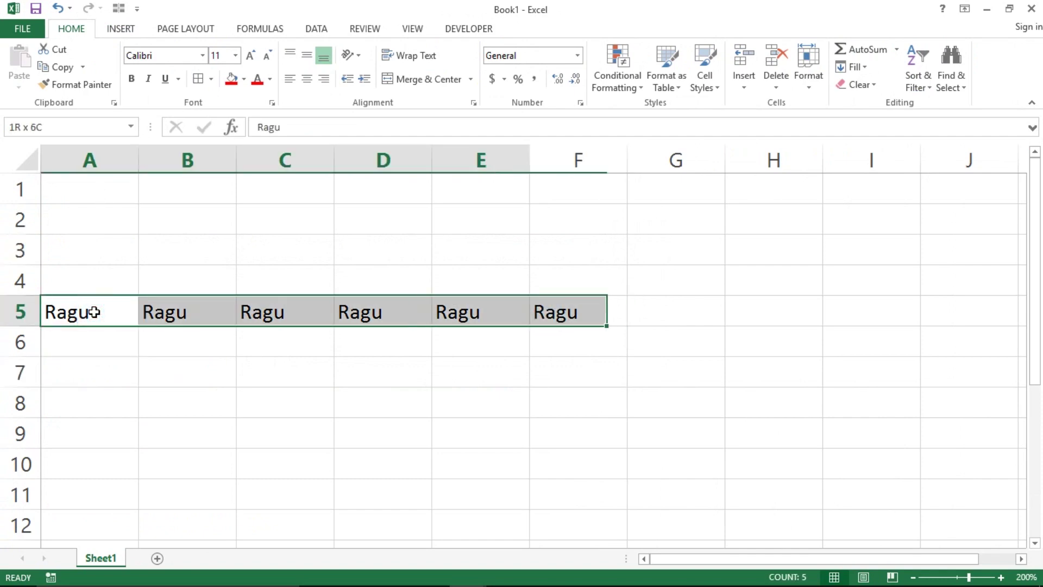
key(shift+Left)
key(shift+Left)
key(Delete)
key(Right)
key(Right)
key(Right)
key(Right)
key(Right)
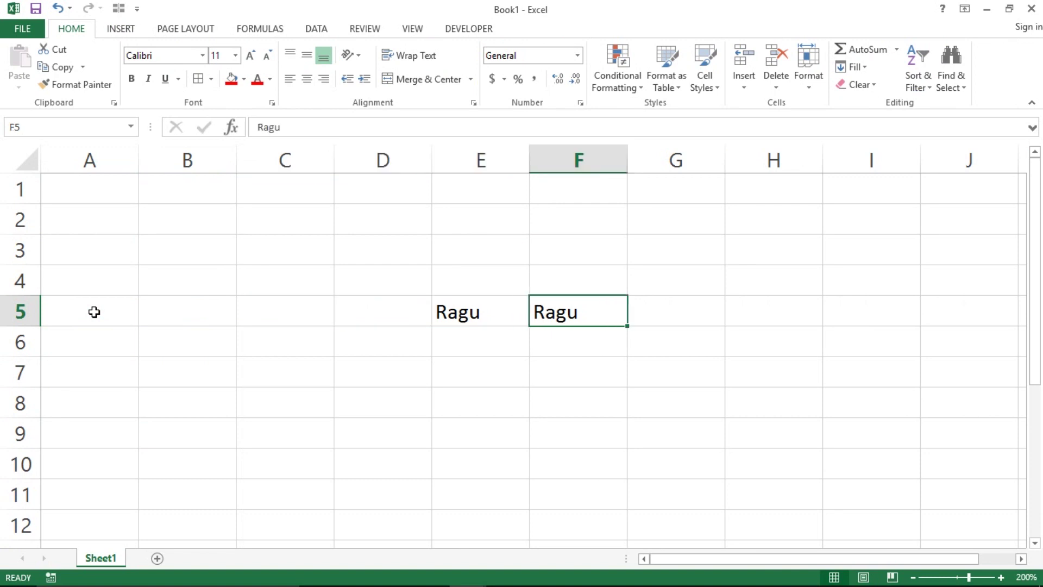
key(Delete)
key(Left)
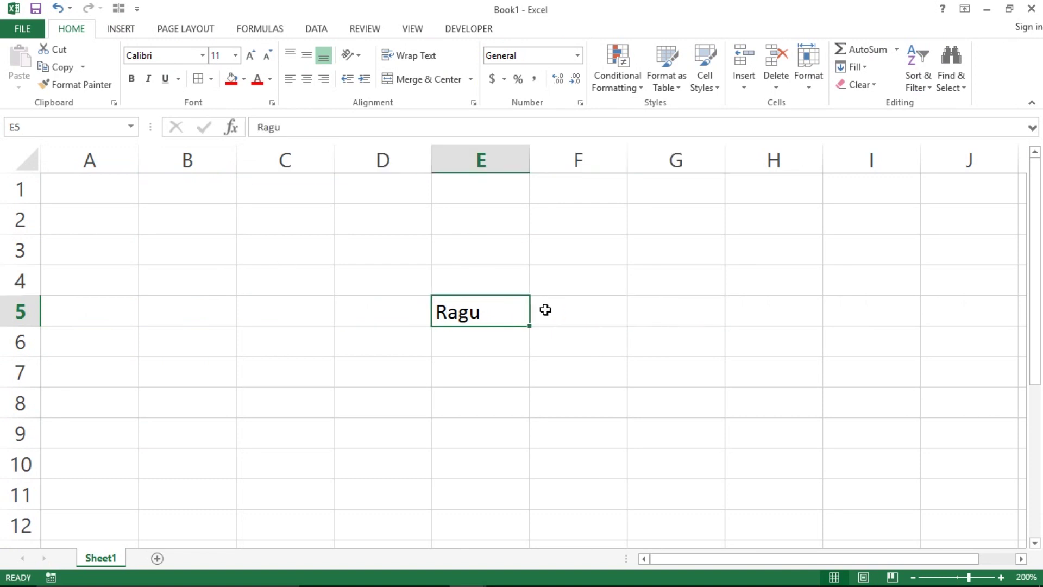
- Insert a comment on E5 containing two names on separate lines
right_click(491, 309)
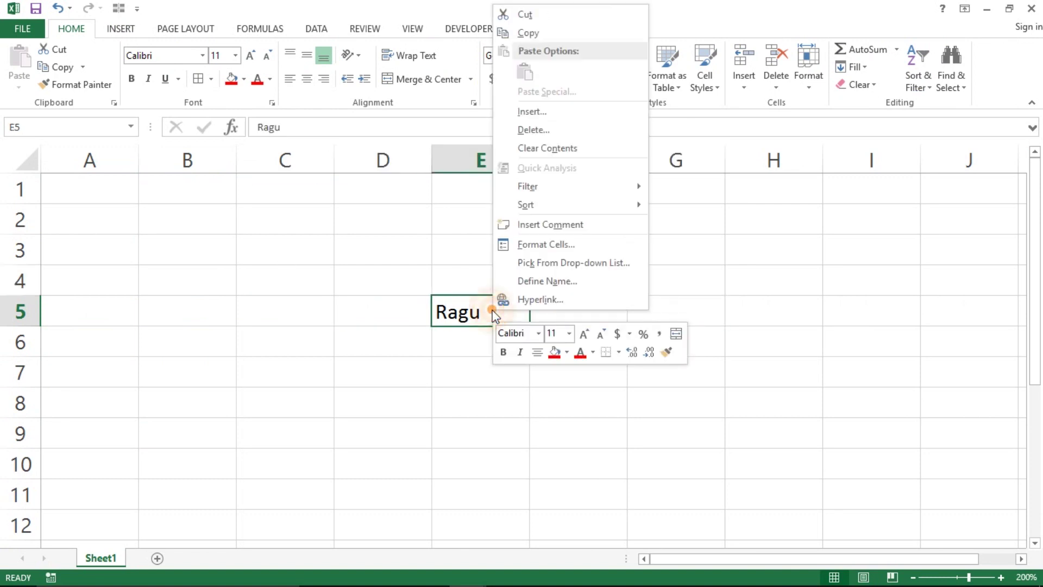
click(549, 231)
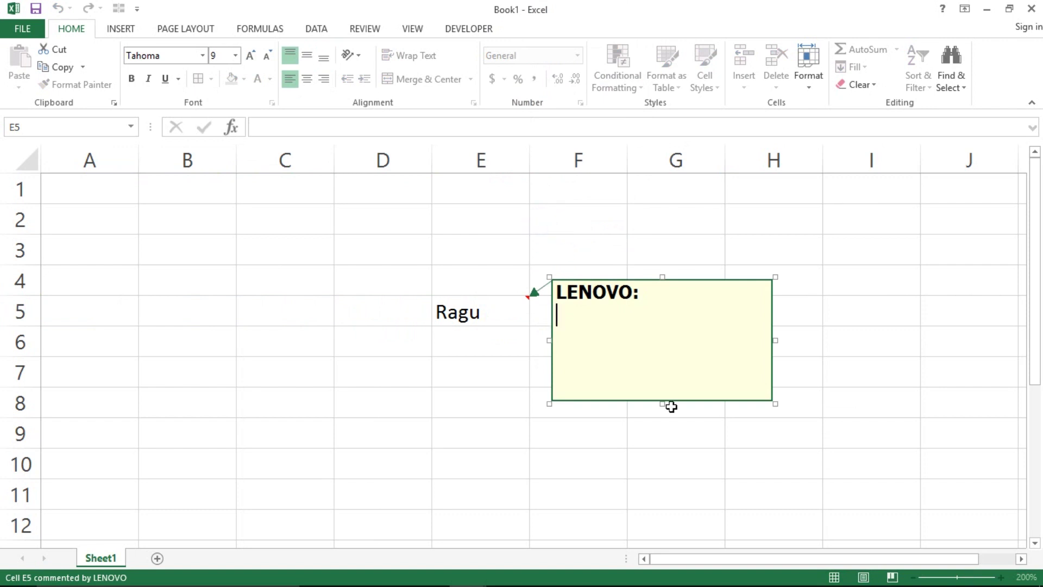
text(Ragu)
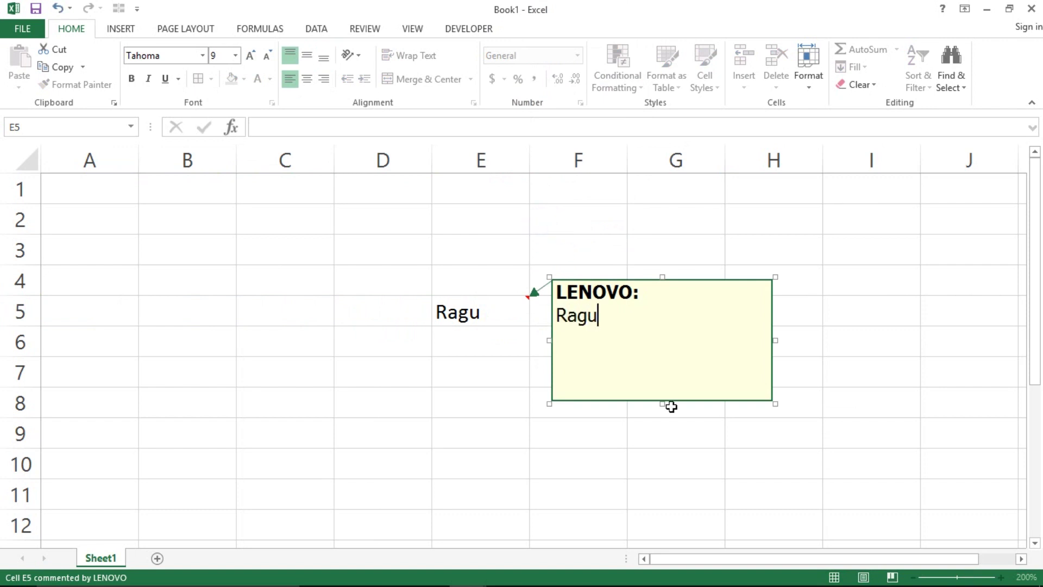
key(Return)
text(Bala)
key(BackSpace)
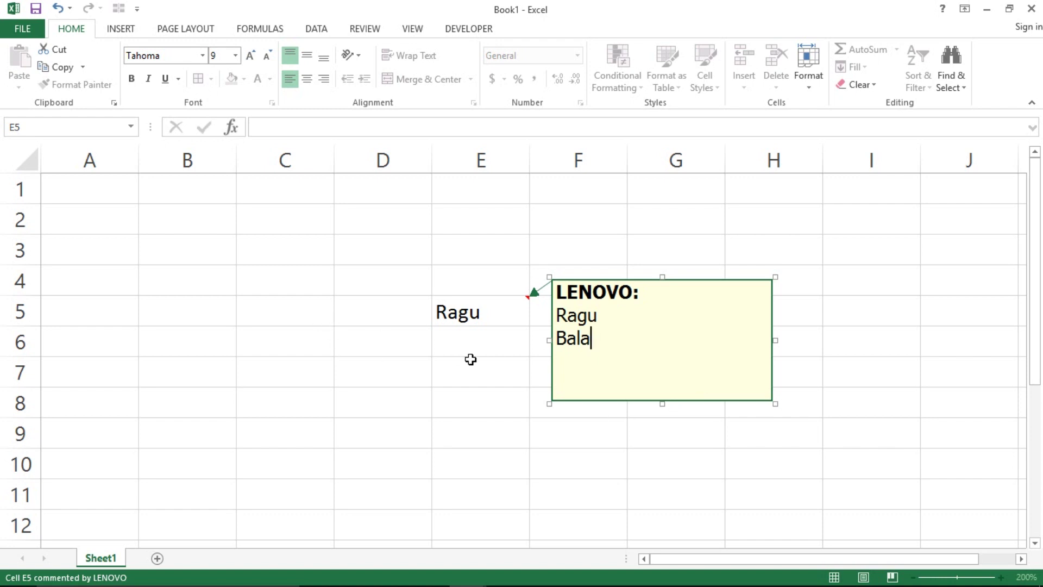
click(471, 360)
- Reselect E5 to check its comment displays, then bring up the shortcuts workbook
click(465, 311)
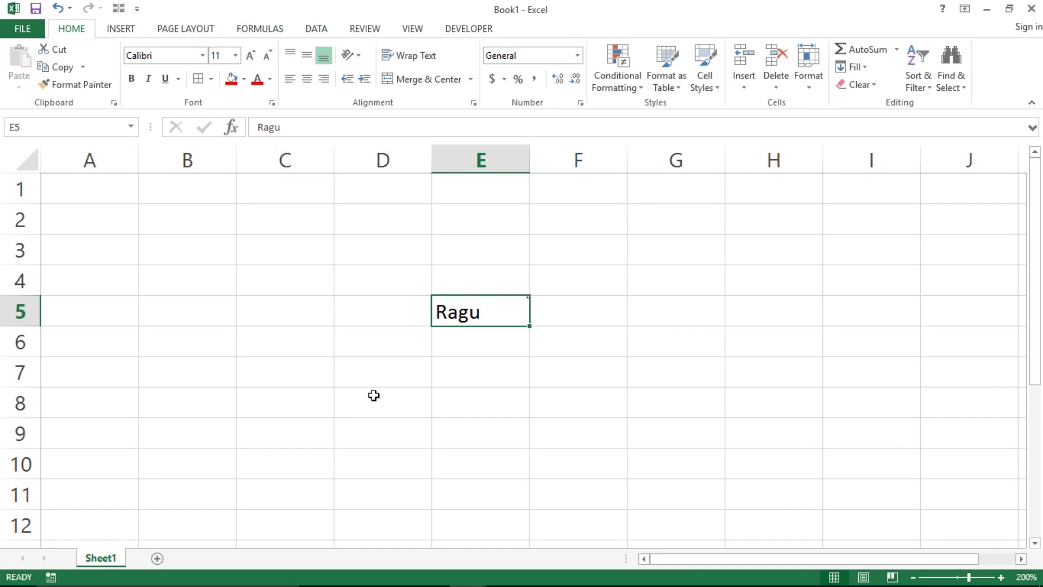
click(509, 411)
click(477, 314)
key(alt+Tab)
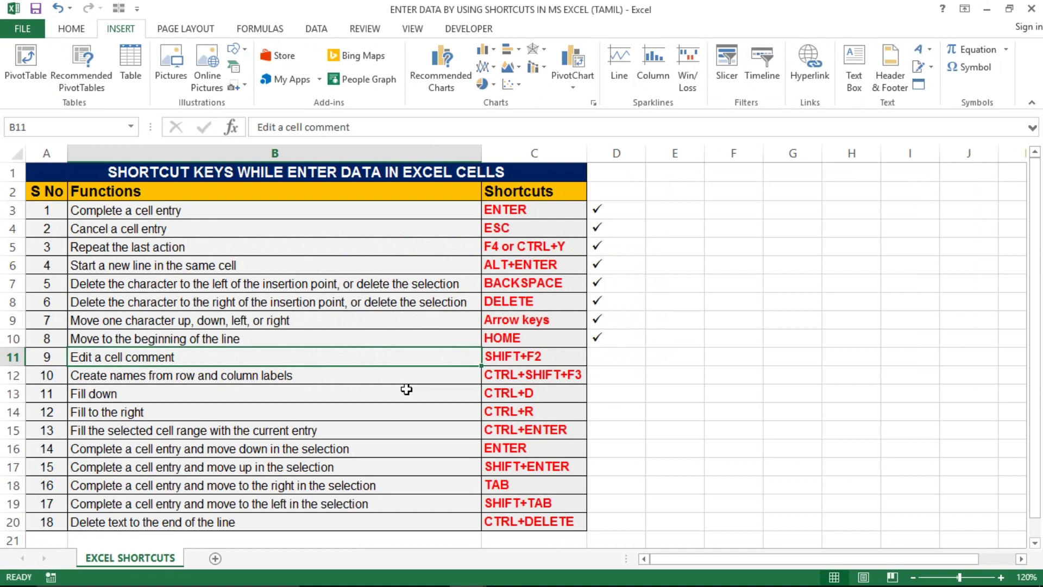
- Move to the SHIFT+F2 cell in the shortcuts list, then return to Book1
key(Right)
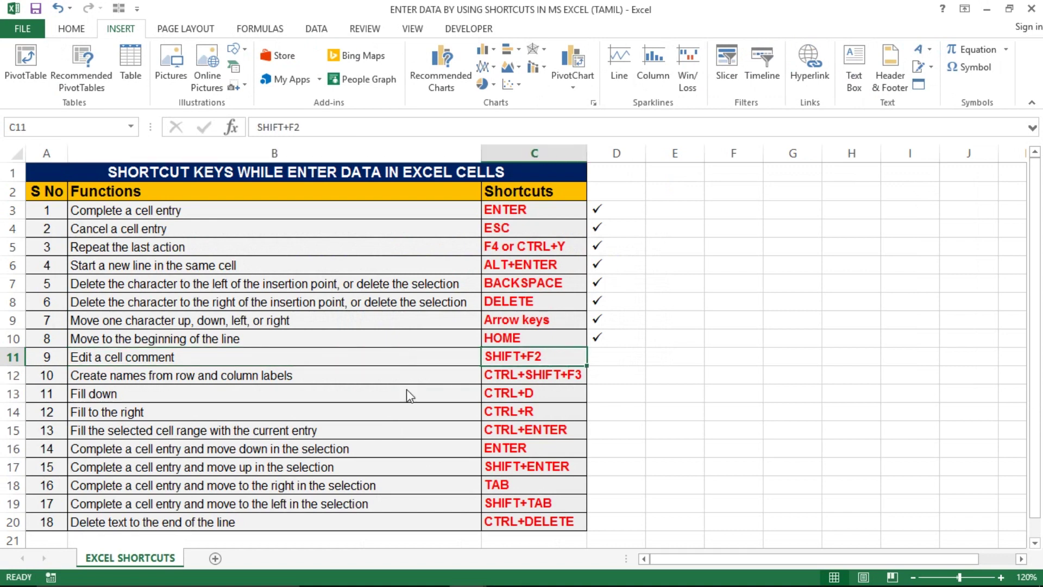
key(alt+Tab)
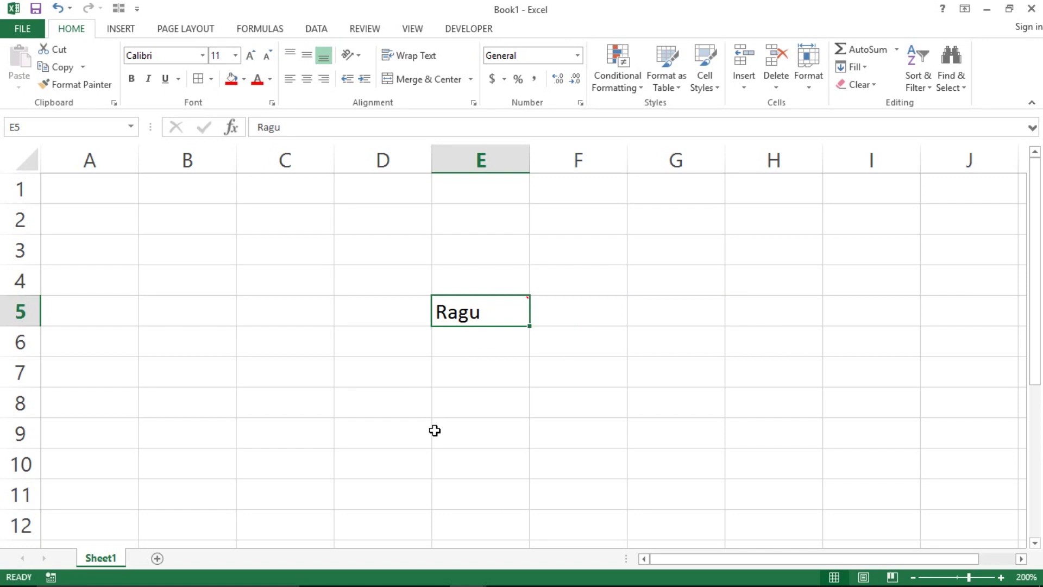
- Edit the existing comment on E5 with Shift+F2 and add new comments to E7 and B3
key(shift+F2)
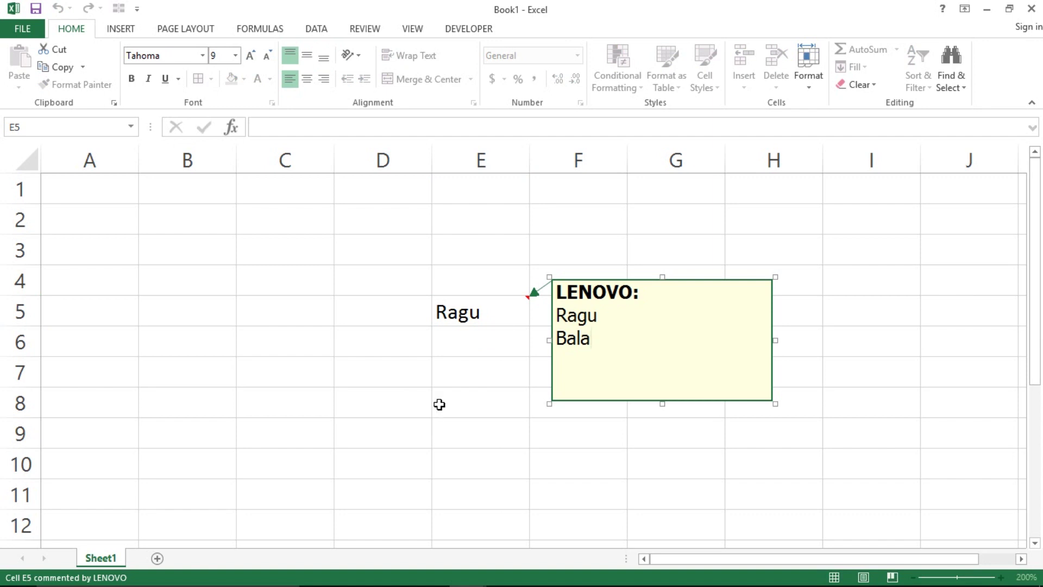
click(449, 365)
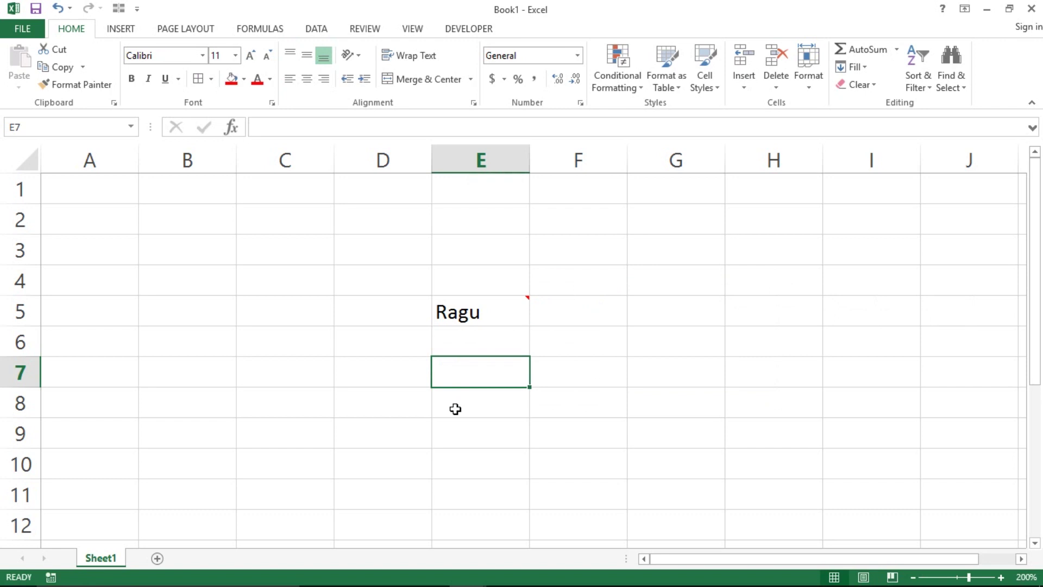
key(shift+F2)
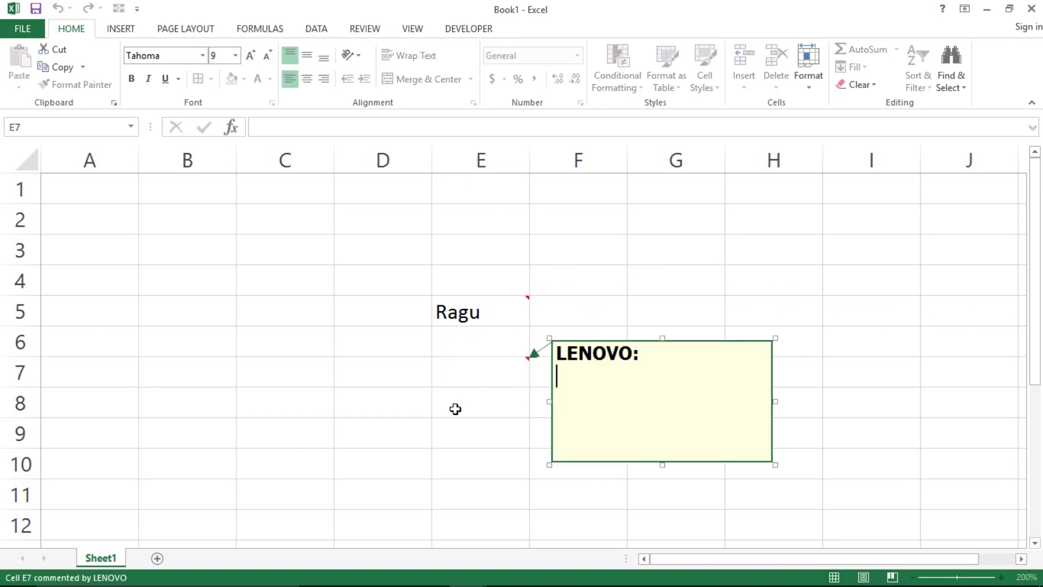
click(495, 363)
mouse_move(480, 312)
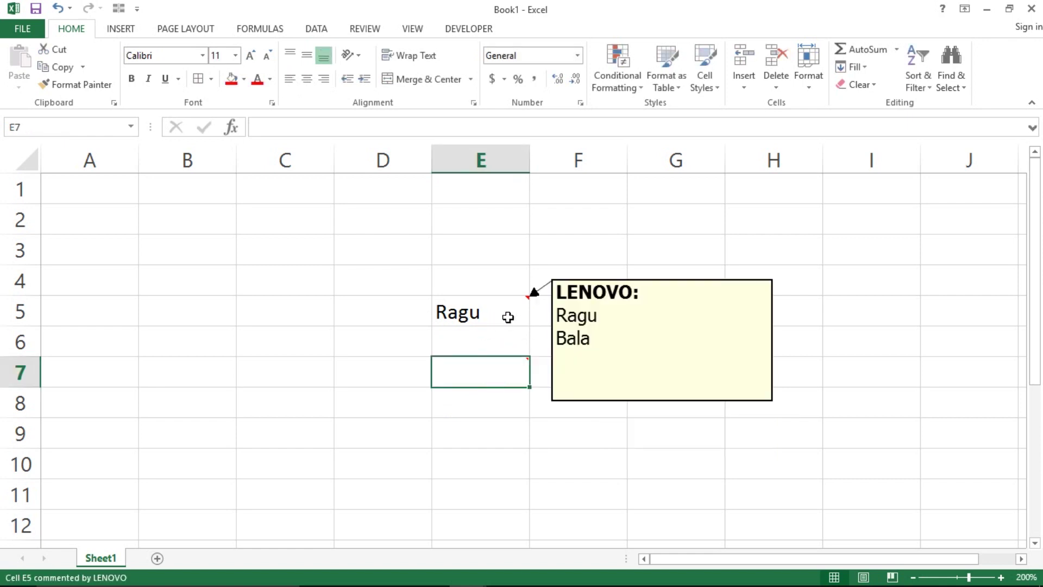
click(489, 347)
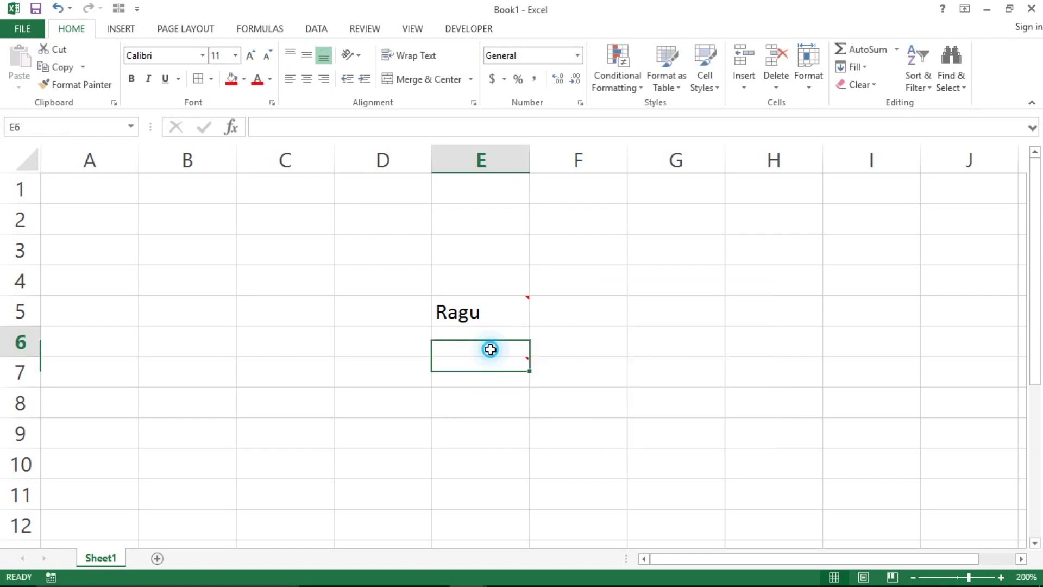
click(214, 247)
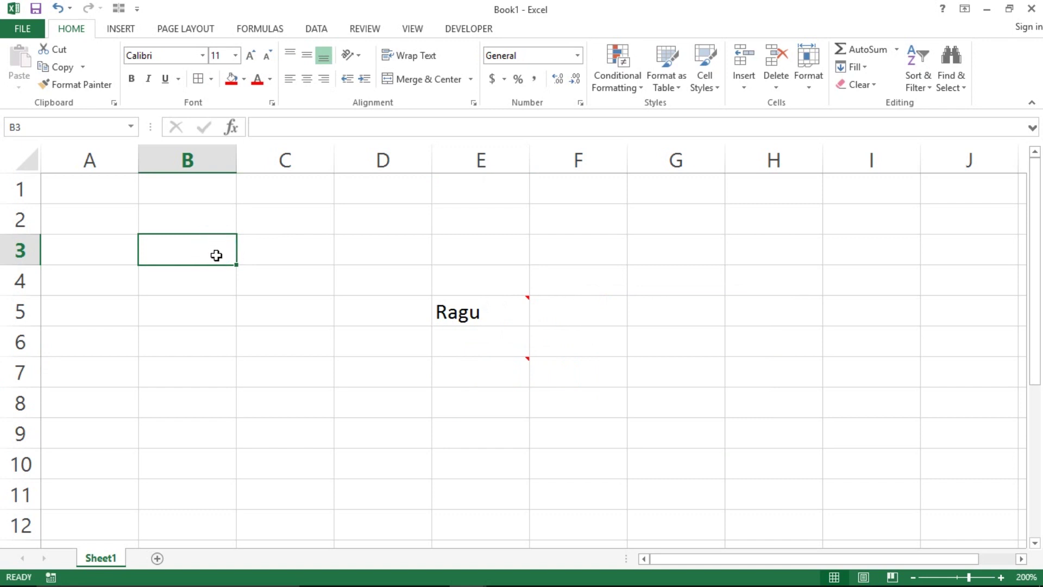
key(shift+F2)
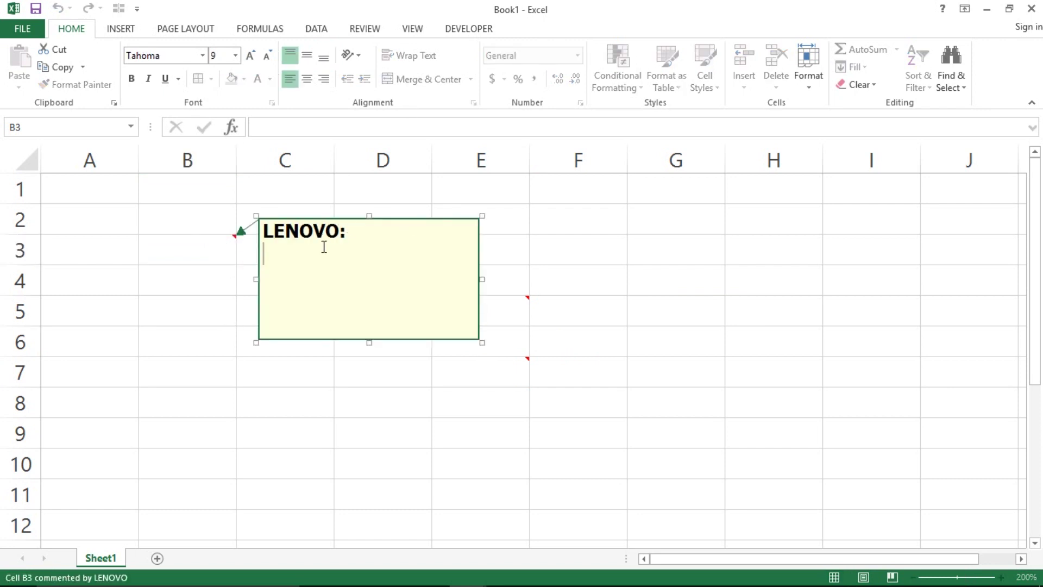
click(241, 276)
click(216, 261)
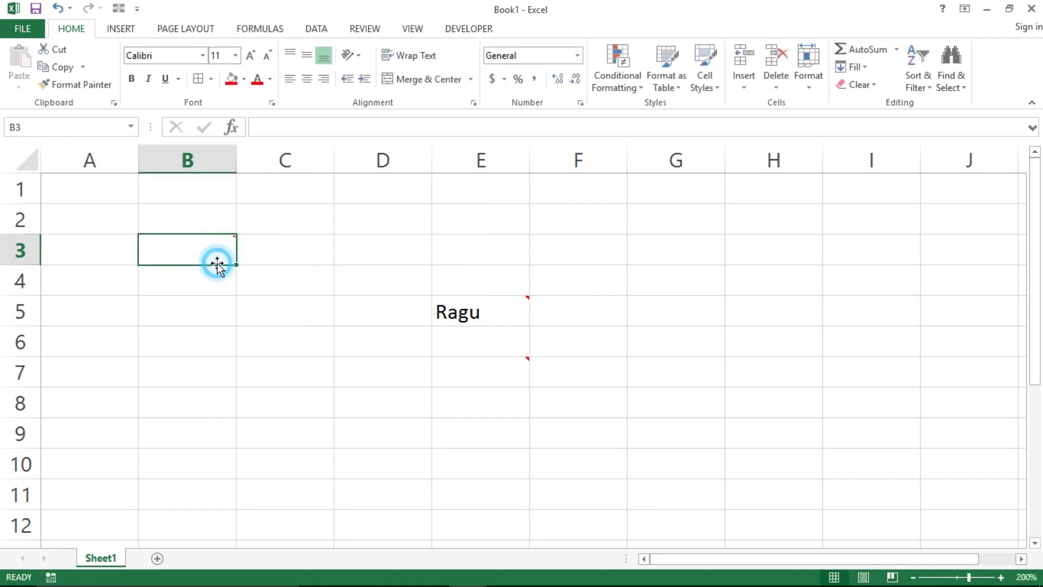
- Clear the practice content from columns B–G, then return to the checklist's tick column for item 9
click(217, 157)
key(shift+Right)
key(shift+Right)
key(shift+Right)
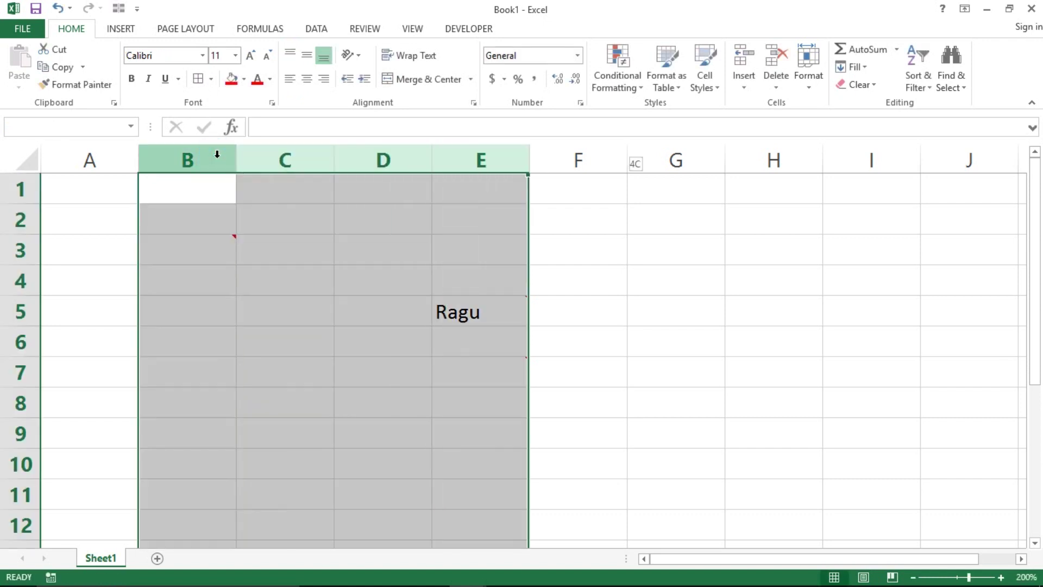
key(shift+Right)
key(shift+Right)
key(Down)
key(Down)
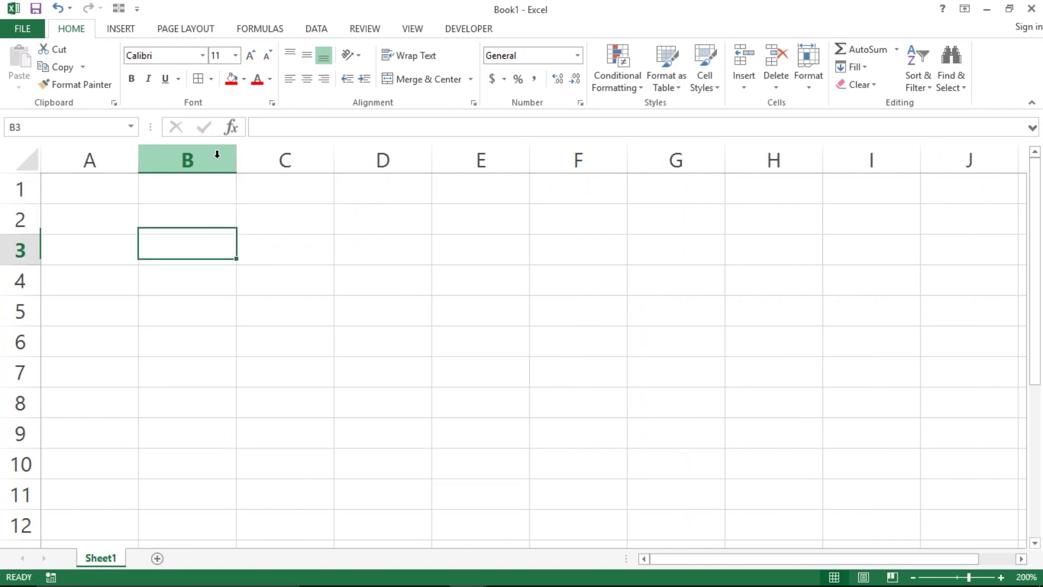
key(alt+Tab)
key(Right)
- Tick item 9 'Edit a cell comment' and move to row 12 of the checklist
key(ctrl+d)
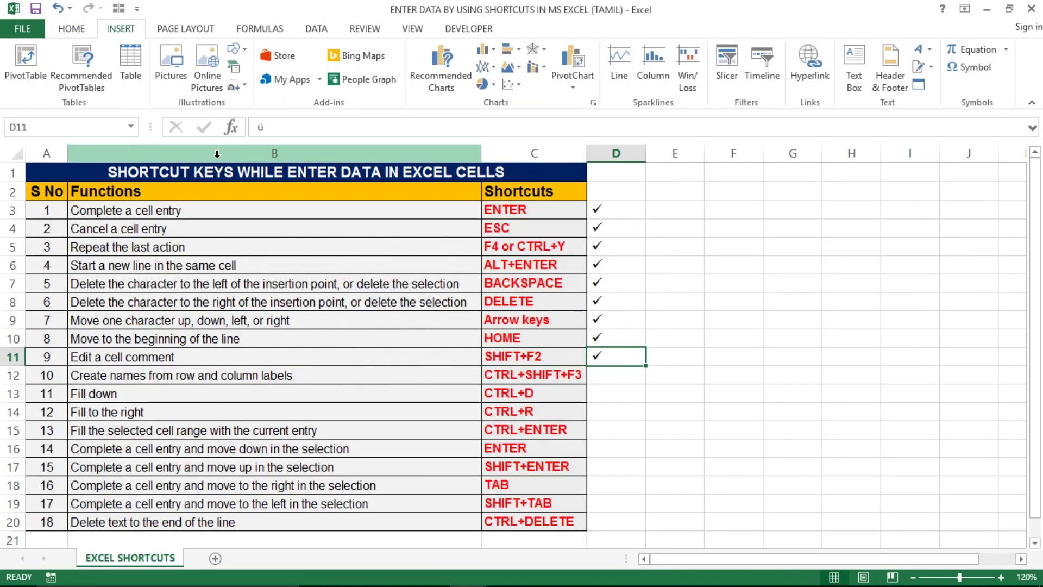
key(Left)
key(Left)
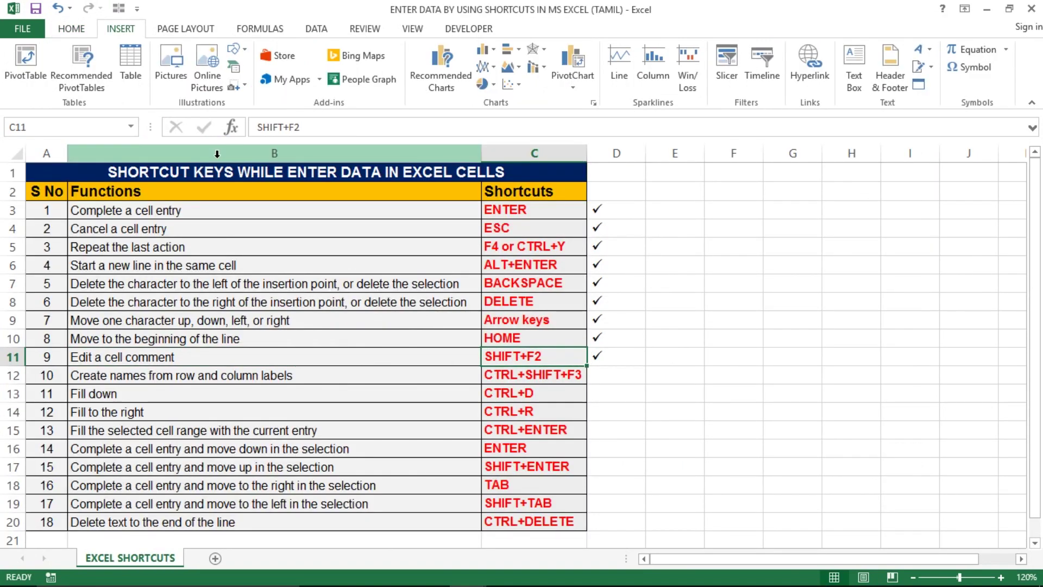
key(Right)
key(Down)
key(Home)
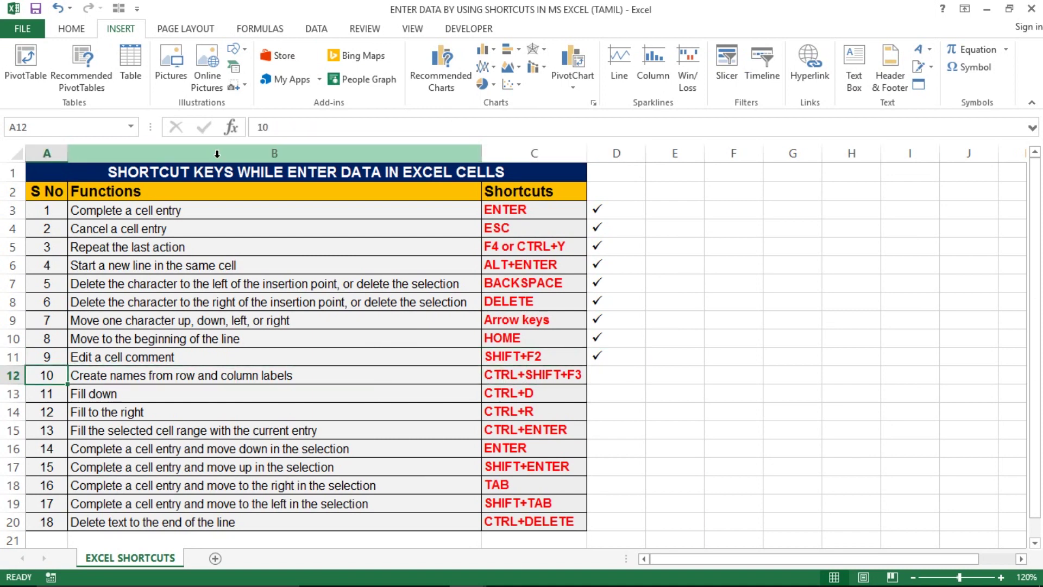
key(Right)
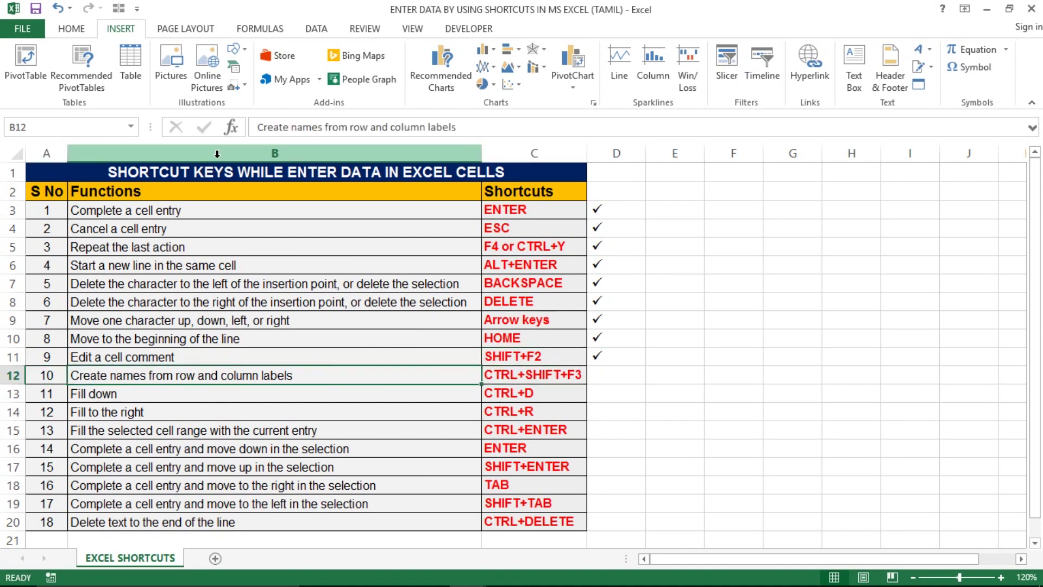
- Select row 12, 'Create names from row and column labels', and switch back to Book1
key(shift+space)
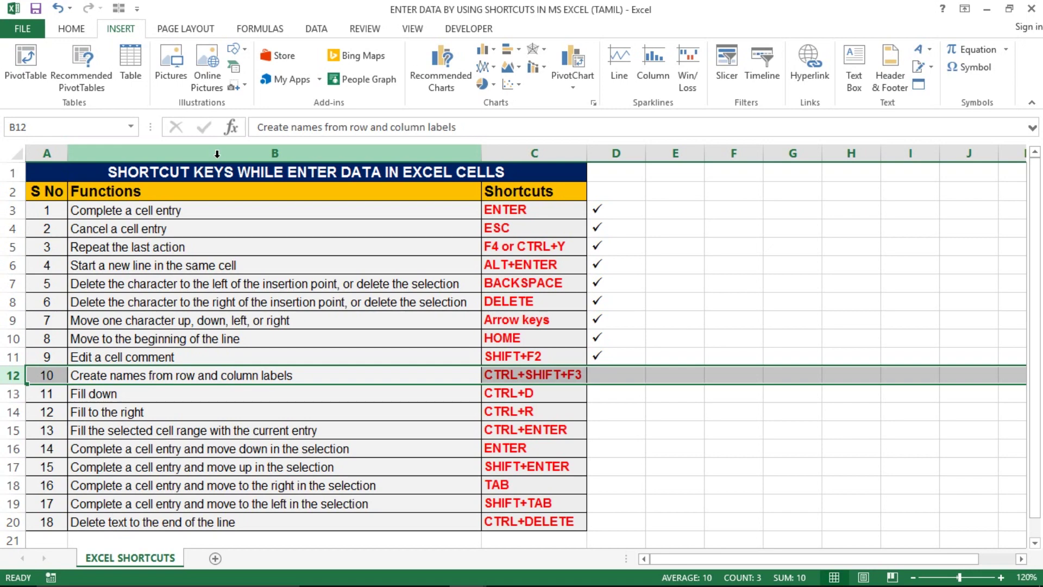
key(Left)
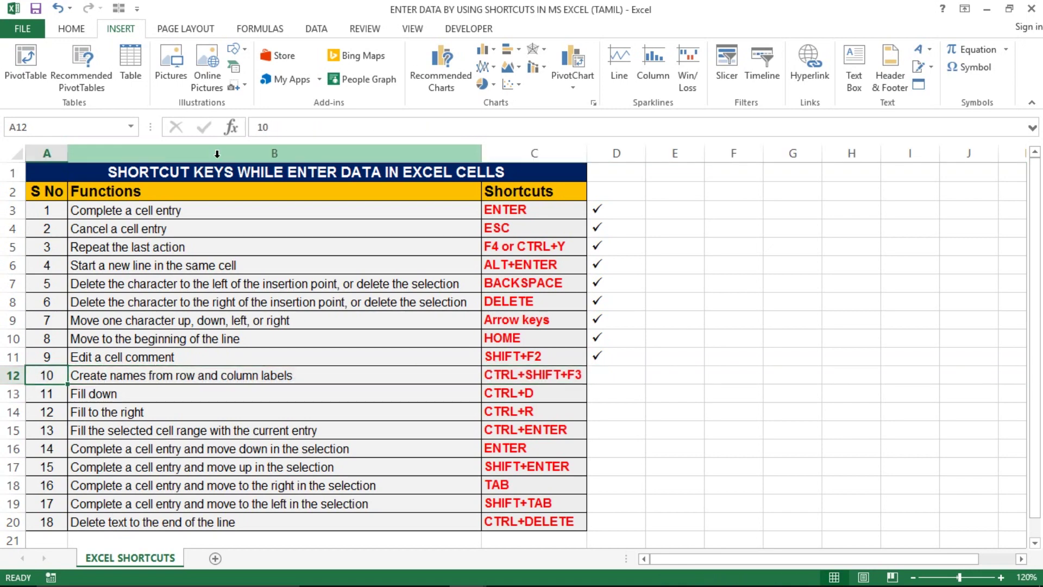
key(Right)
key(alt+Tab)
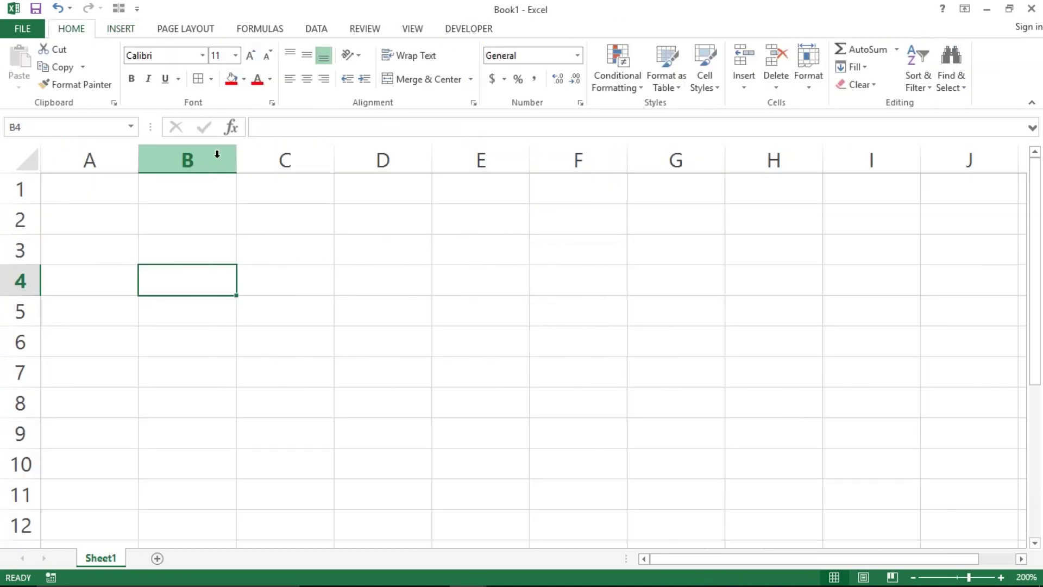
- Enter the header 'Sales' in cell A1
key(Up)
key(Up)
key(Up)
key(Left)
key(shift+Down)
key(shift+Down)
key(shift+Down)
key(shift+Down)
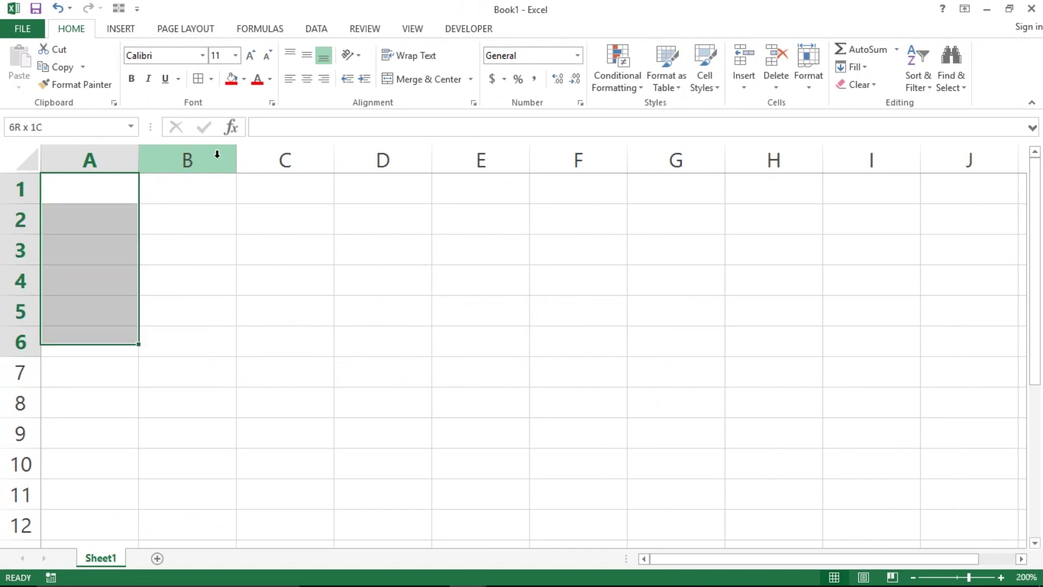
key(shift+Up)
key(shift+Up)
key(shift+Up)
key(shift+Up)
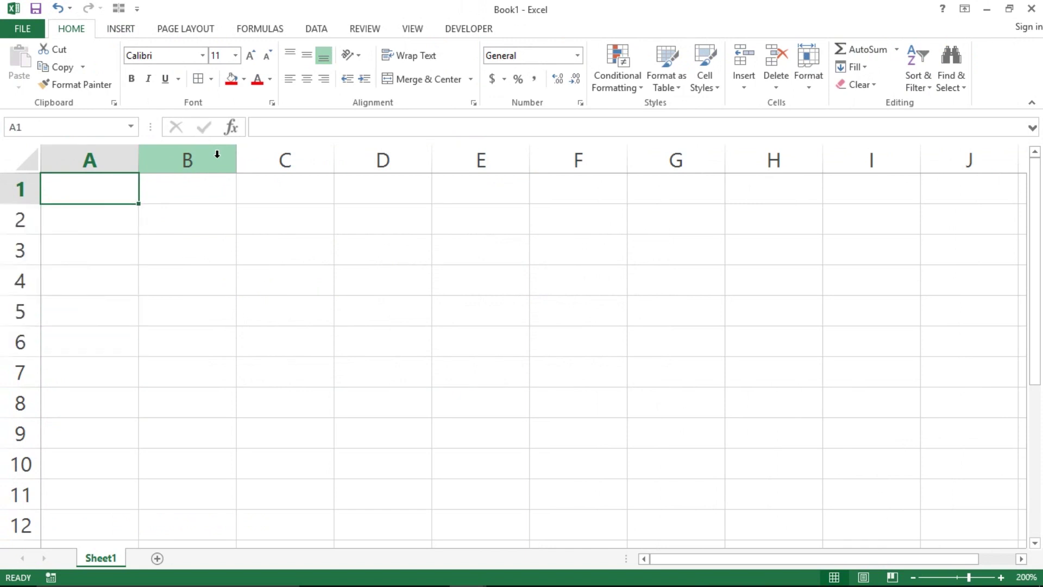
key(shift+Down)
key(shift+Down)
key(shift+Down)
key(shift+Down)
key(shift+Down)
key(shift+Up)
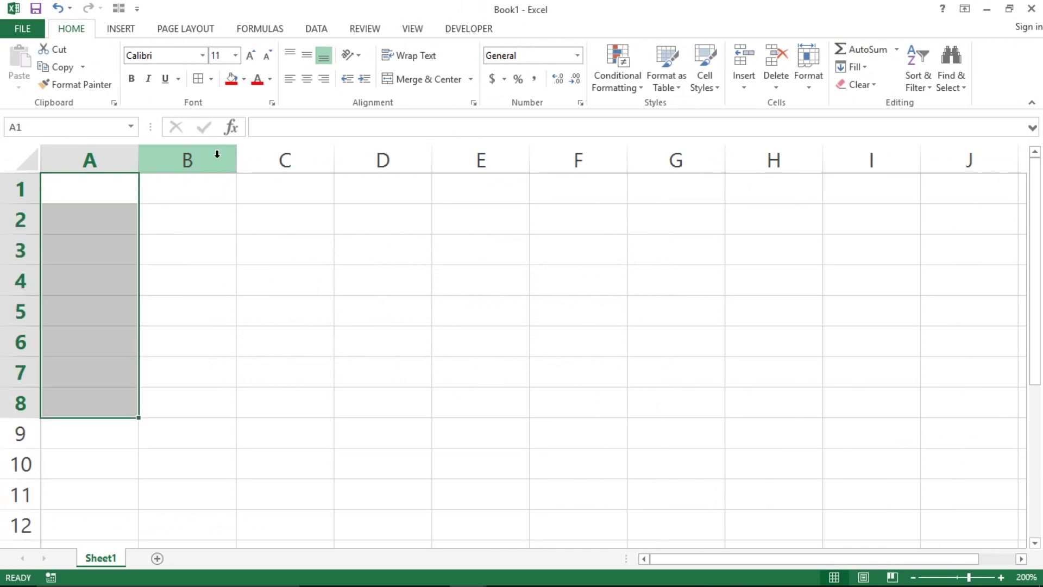
key(shift+Up)
key(shift+Up)
key(shift+Up)
text(Rag)
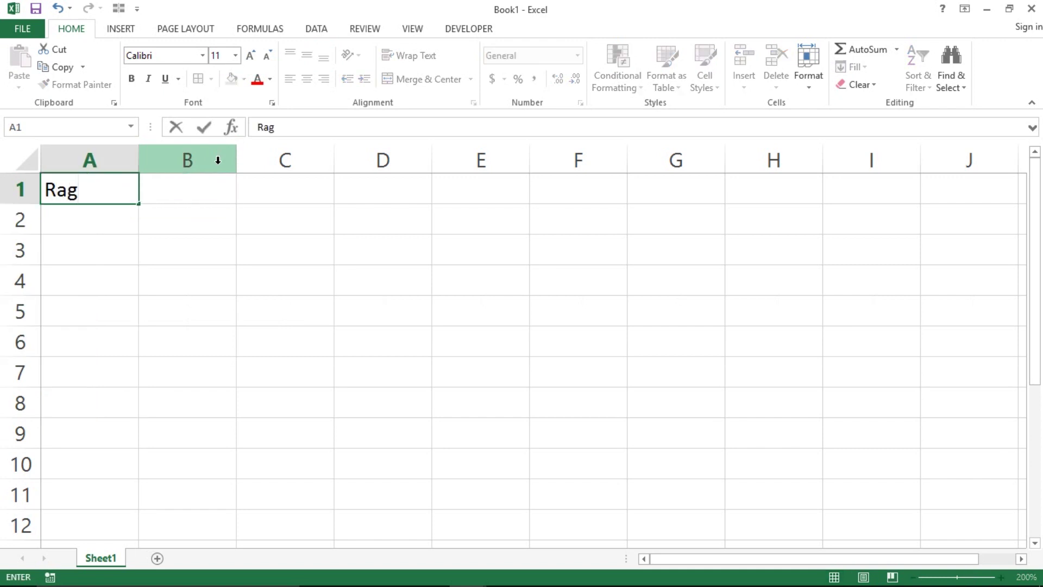
text(u)
key(BackSpace)
key(BackSpace)
key(BackSpace)
key(BackSpace)
text(Sa)
text(les)
key(Return)
- Fill A2:A8 with =RANDBETWEEN(20,50) and convert the results to fixed values via Paste Special
key(shift+Down)
key(shift+Down)
key(shift+Down)
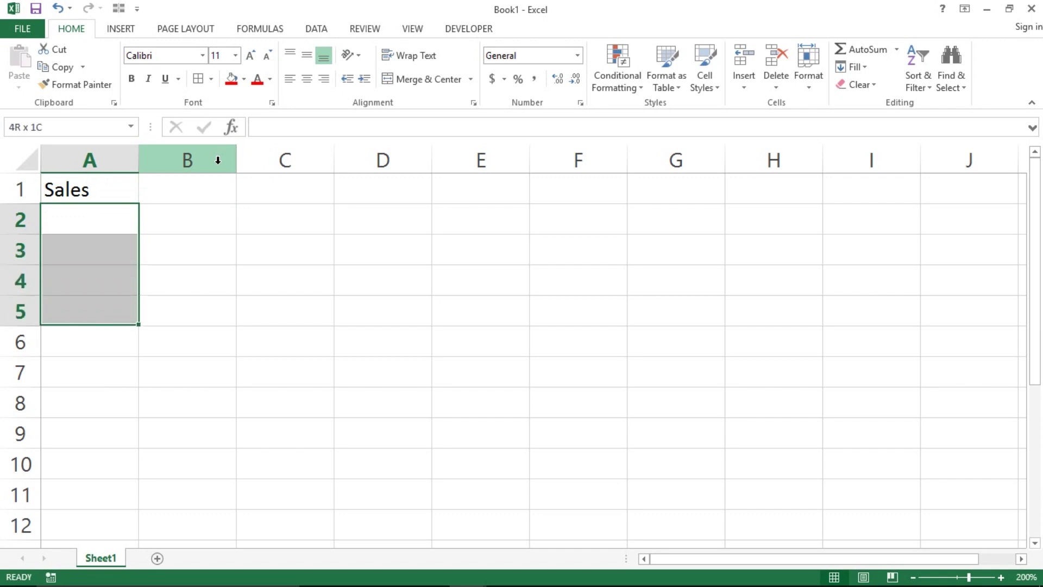
key(shift+Down)
key(shift+Down)
key(shift+Down)
text(=ran)
key(Down)
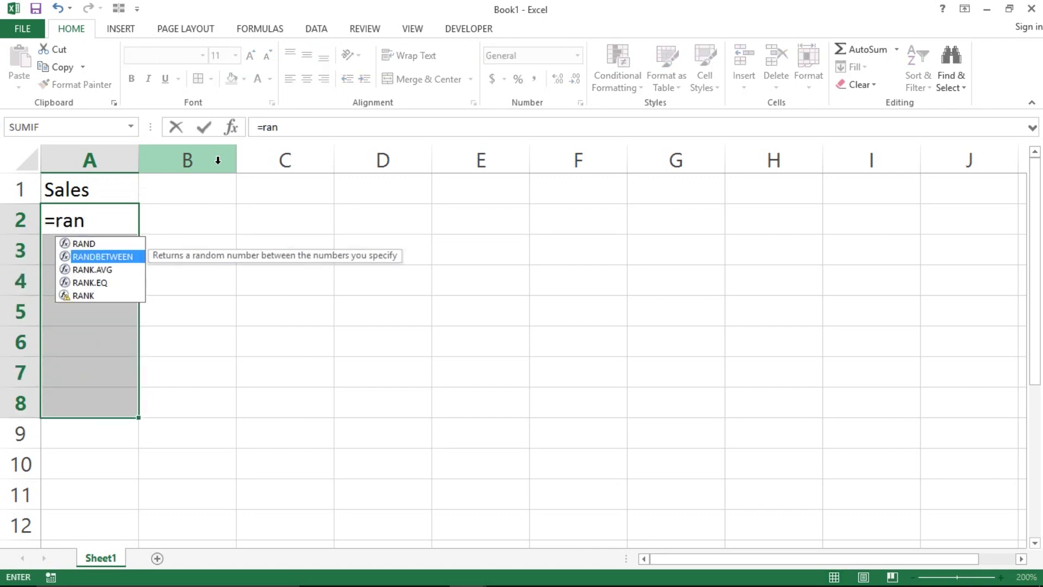
key(Tab)
text(20)
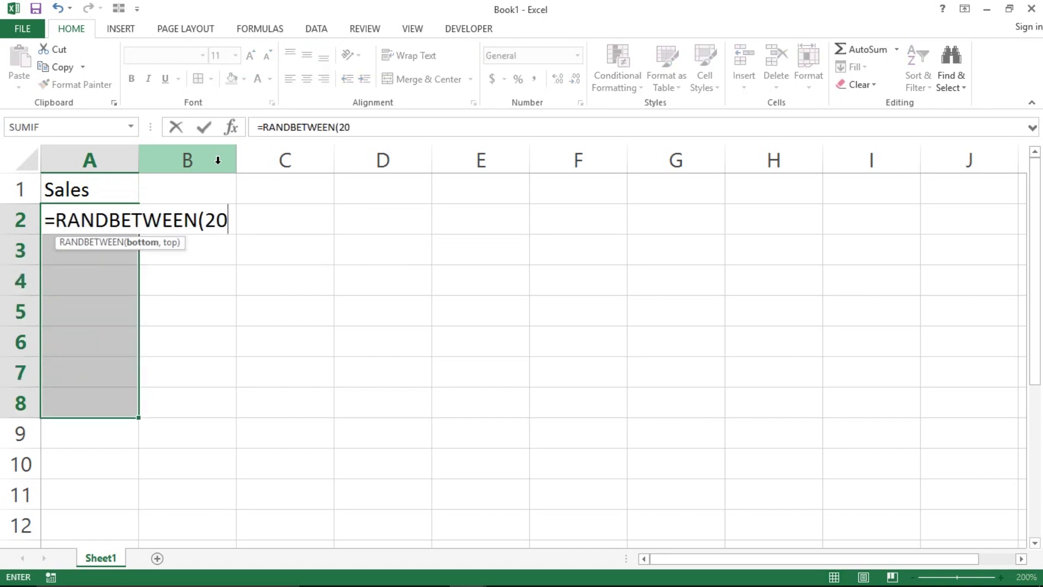
text(,50))
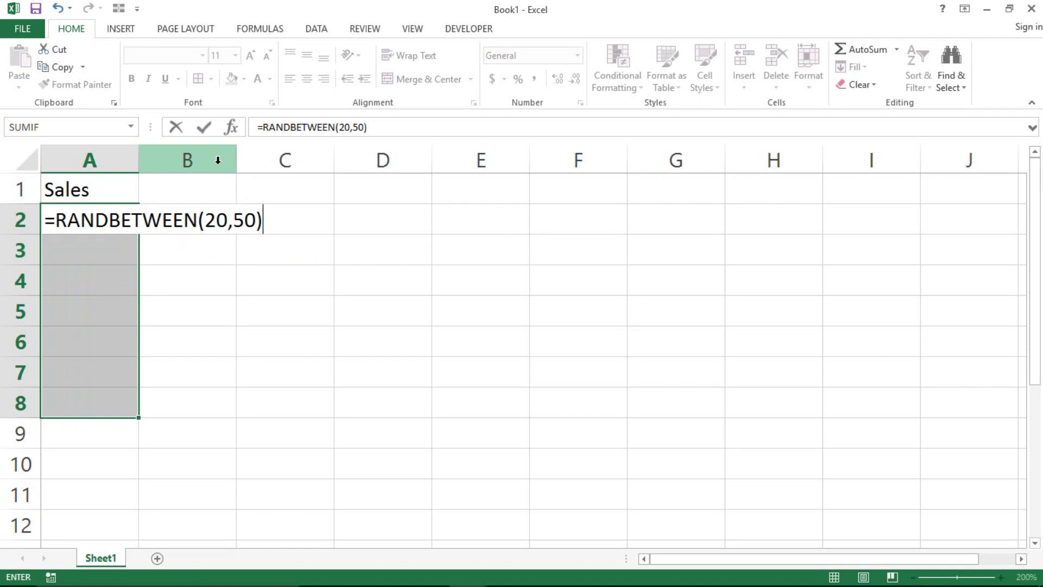
key(ctrl+Return)
key(ctrl+c)
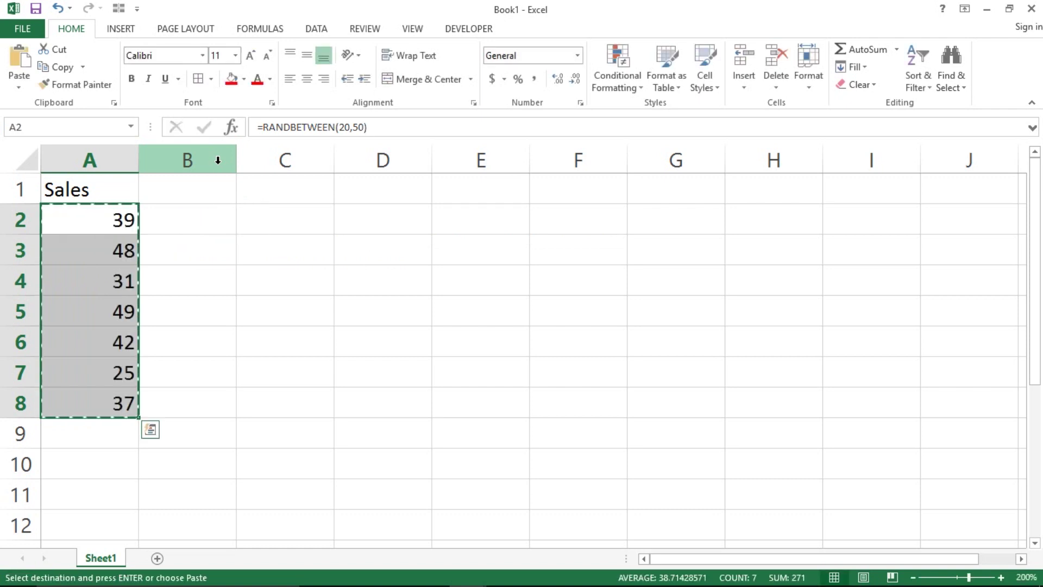
key(ctrl+alt+v)
key(v)
key(Return)
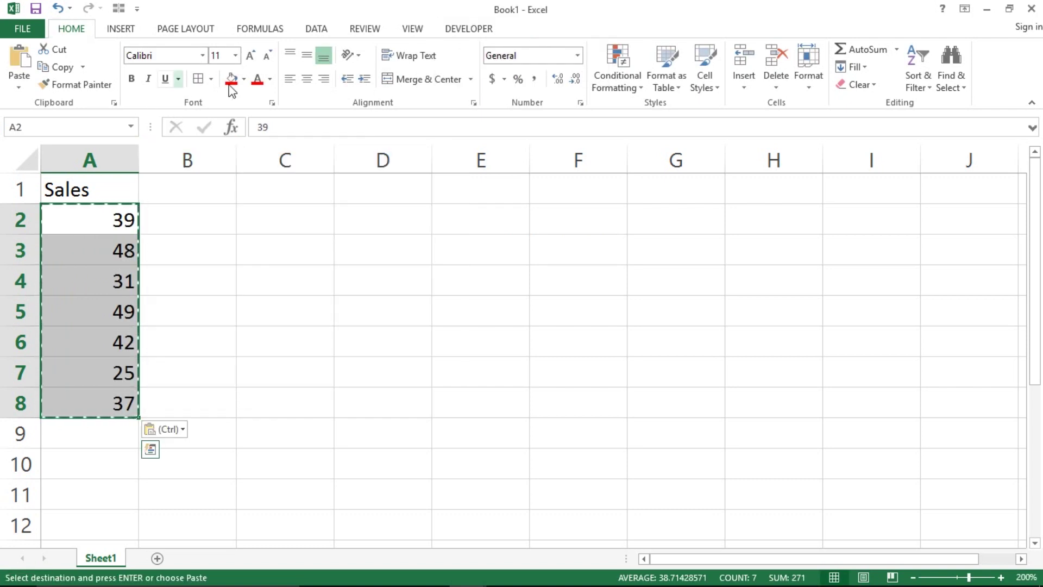
- Centre the contents of column A, including the Sales header
click(306, 80)
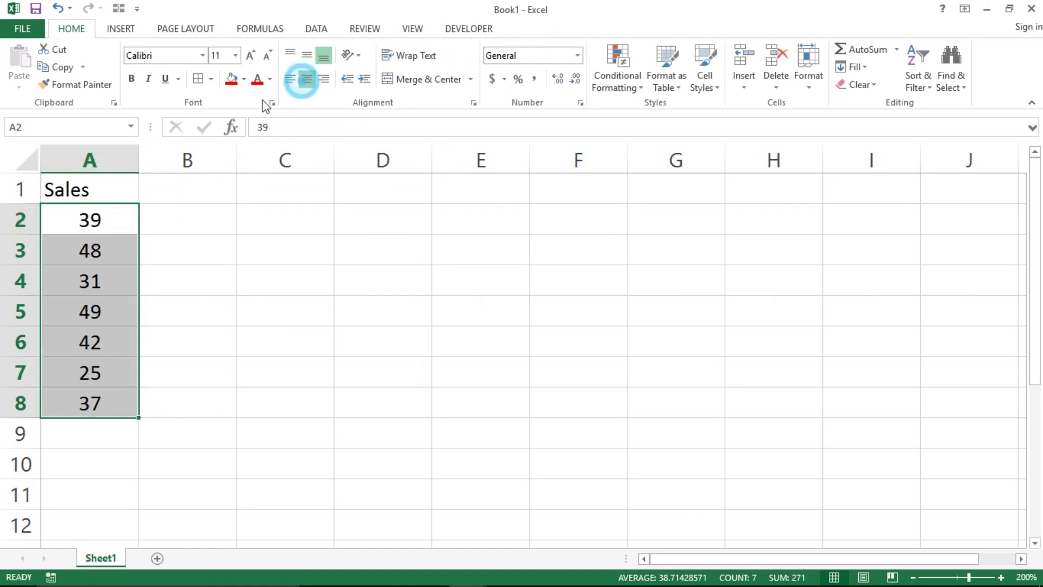
click(109, 158)
click(306, 79)
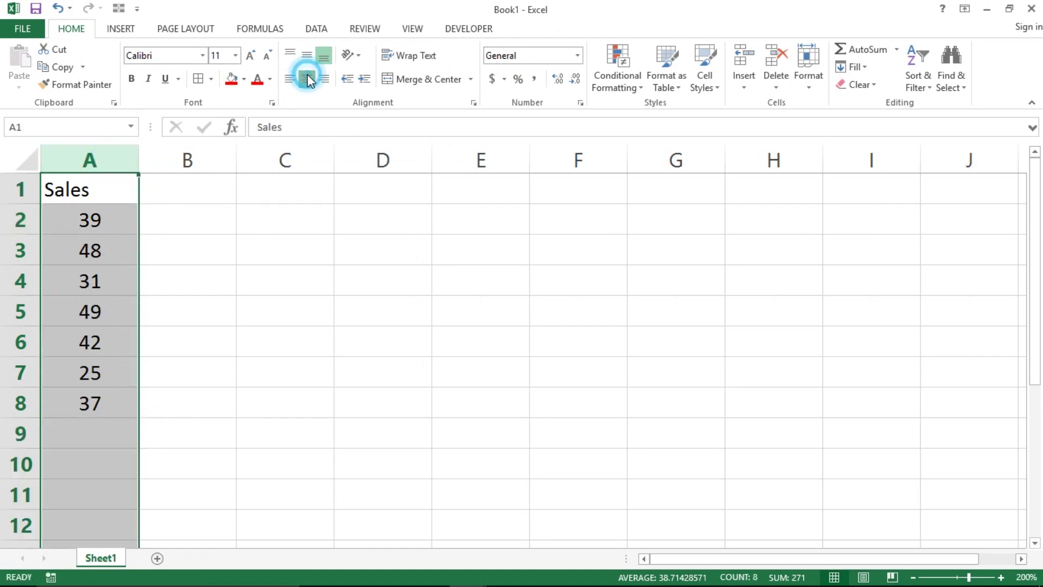
drag(70, 201, 72, 203)
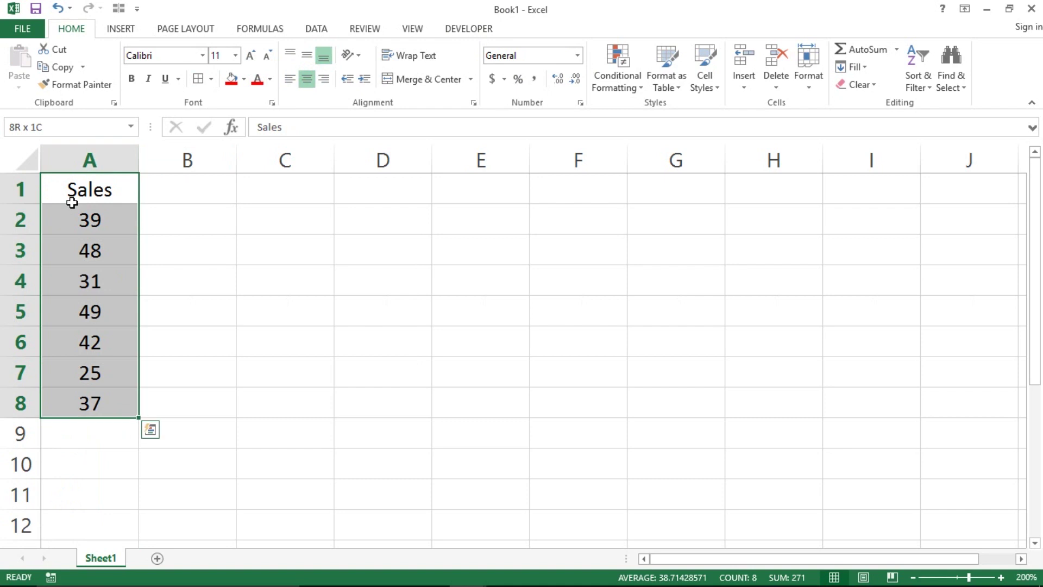
- Open the Define Name dialog from the Formulas tab, cancel it, and click around the Sales column
click(255, 30)
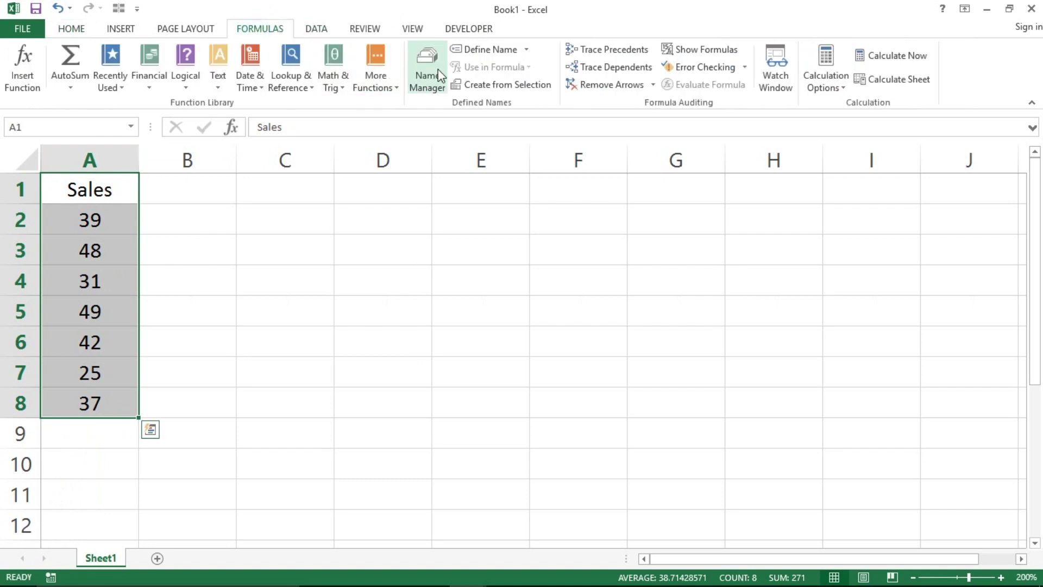
click(470, 52)
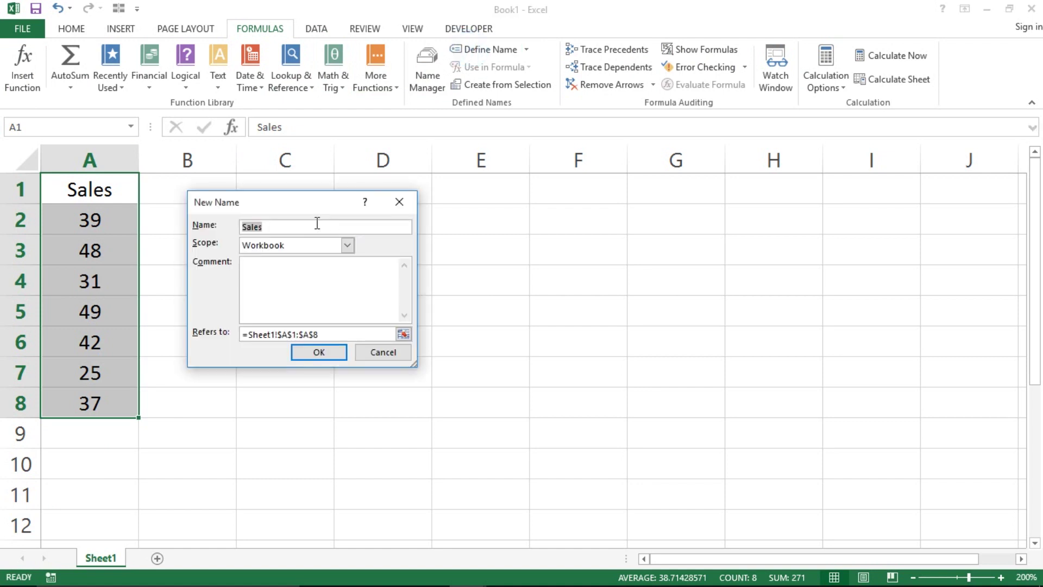
key(Return)
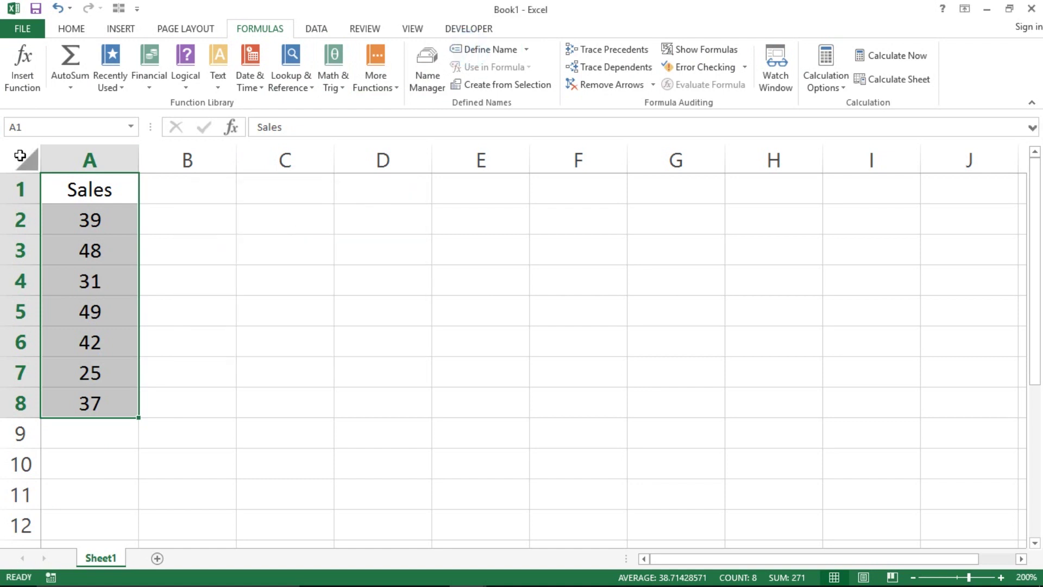
click(118, 237)
click(101, 190)
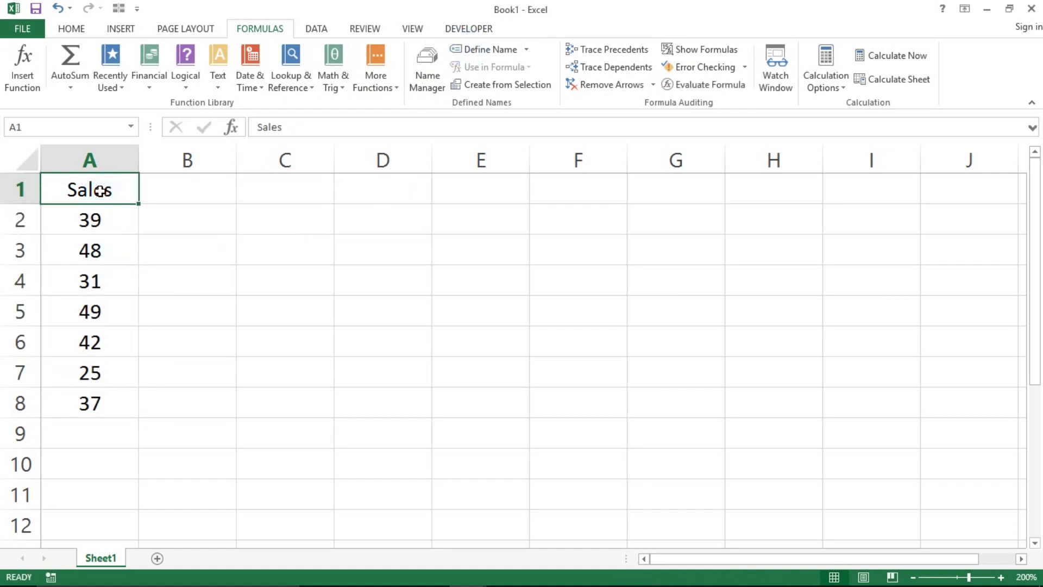
click(112, 215)
click(77, 187)
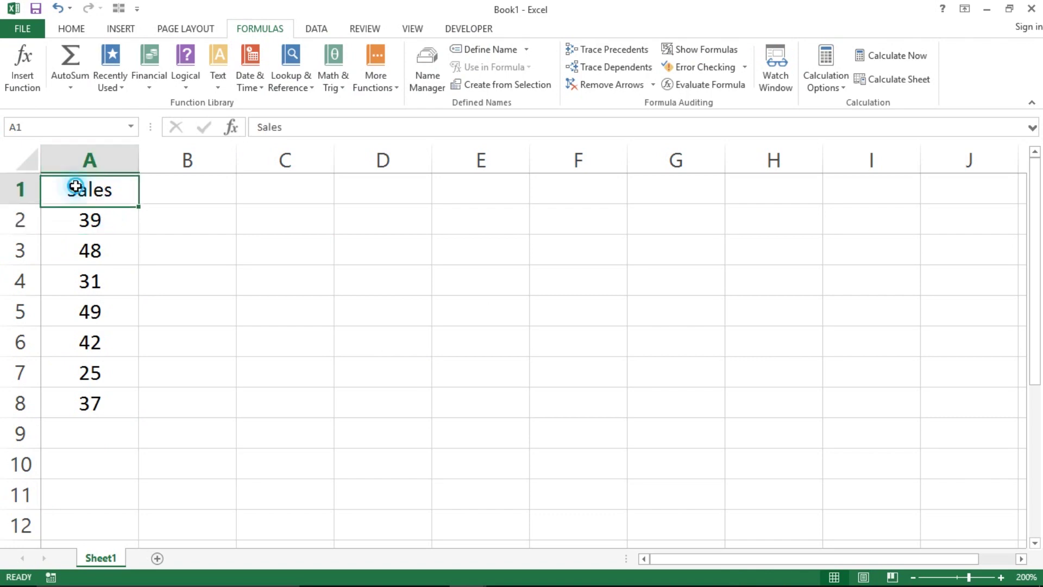
click(295, 375)
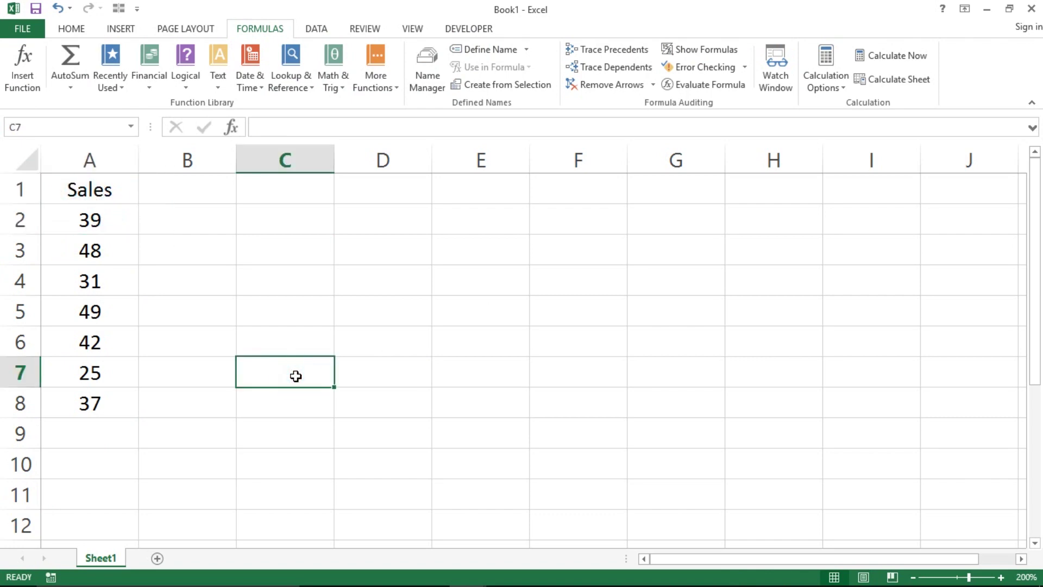
- Select A1:A8 and create the name Sales from the top-row label with Ctrl+Shift+F3
key(alt+Tab)
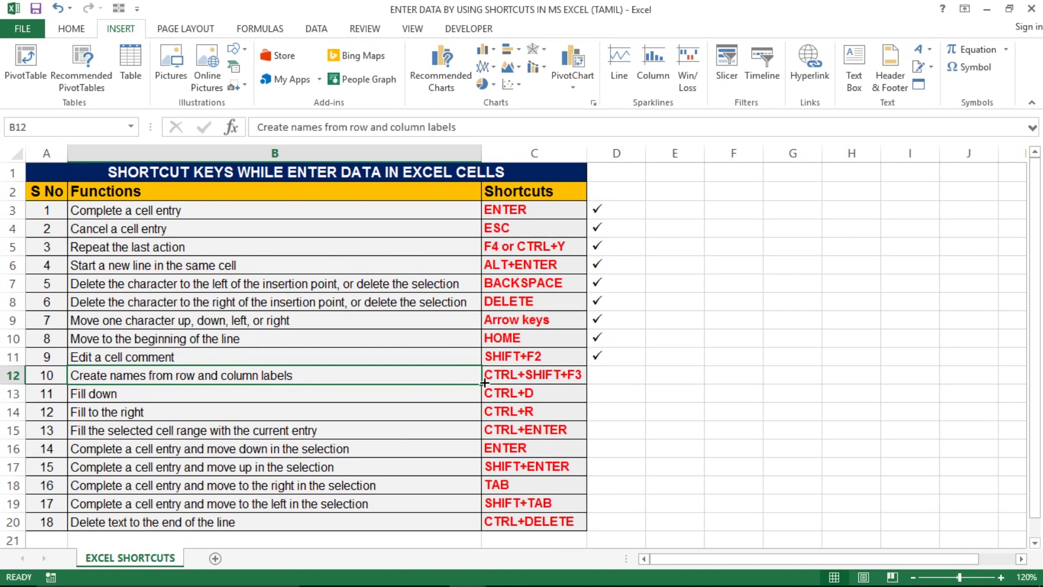
key(alt+Tab)
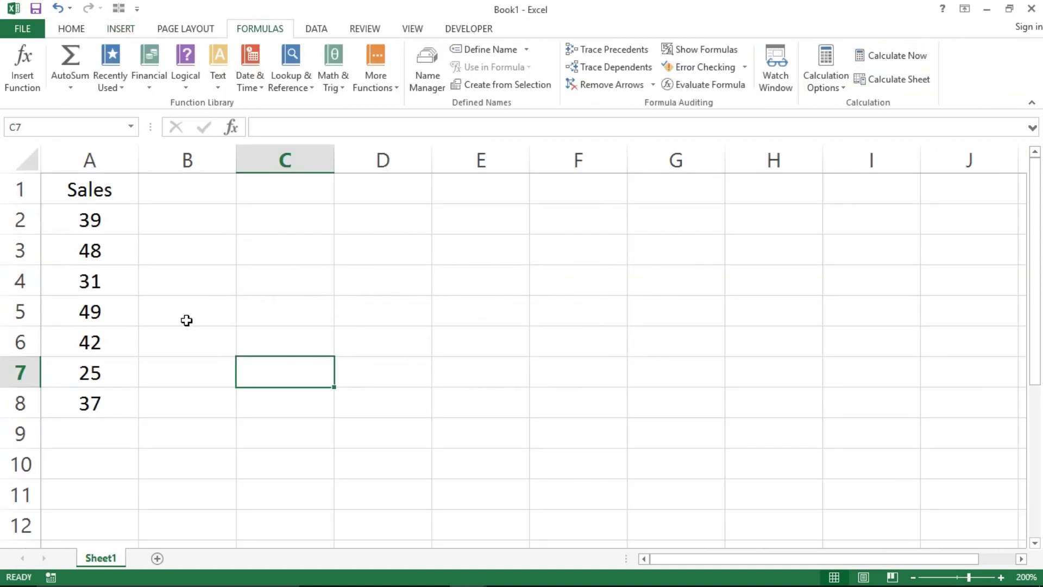
click(186, 318)
click(113, 180)
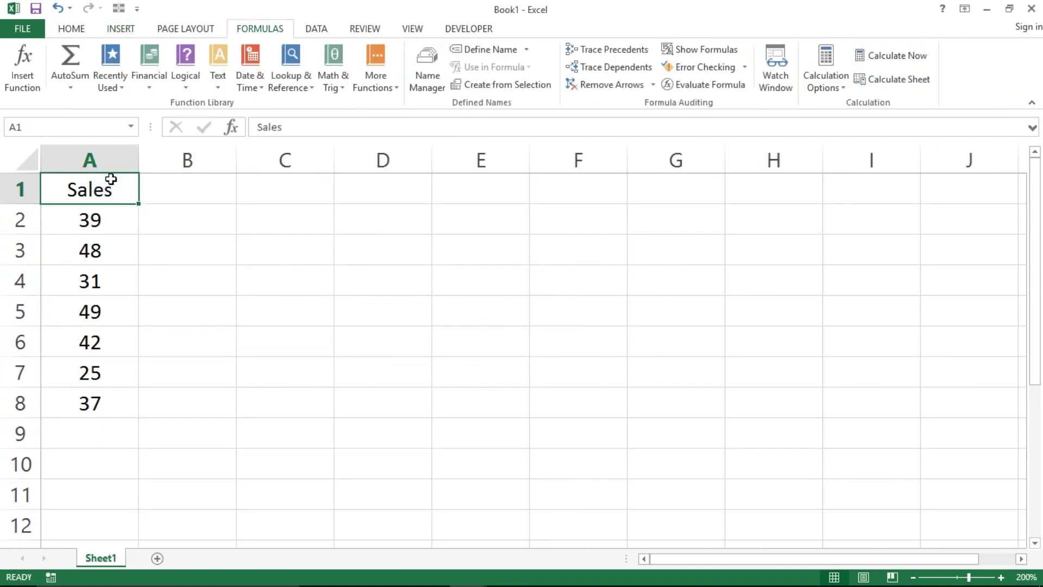
key(ctrl+shift+Down)
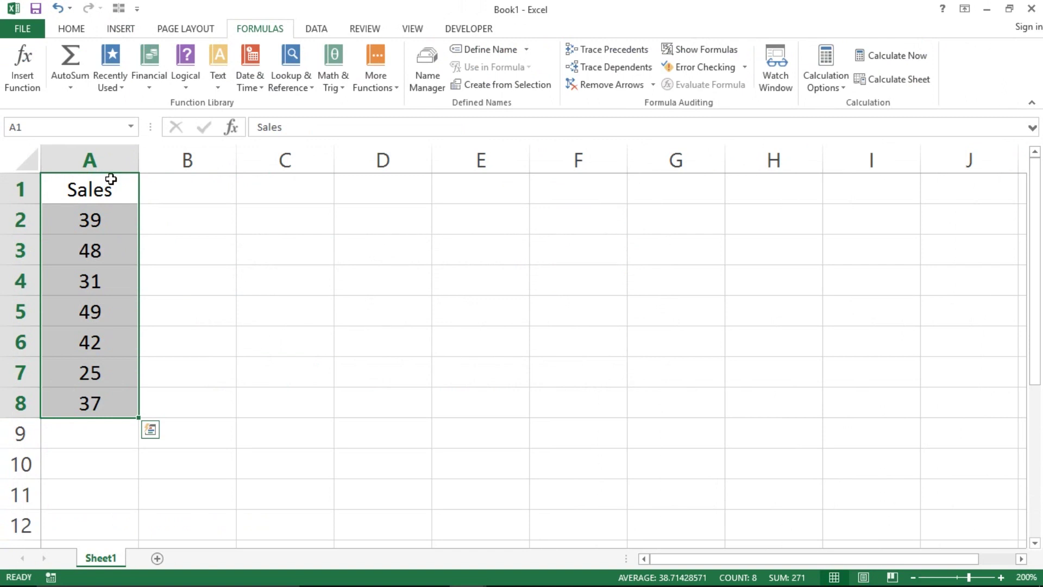
key(ctrl+shift+F3)
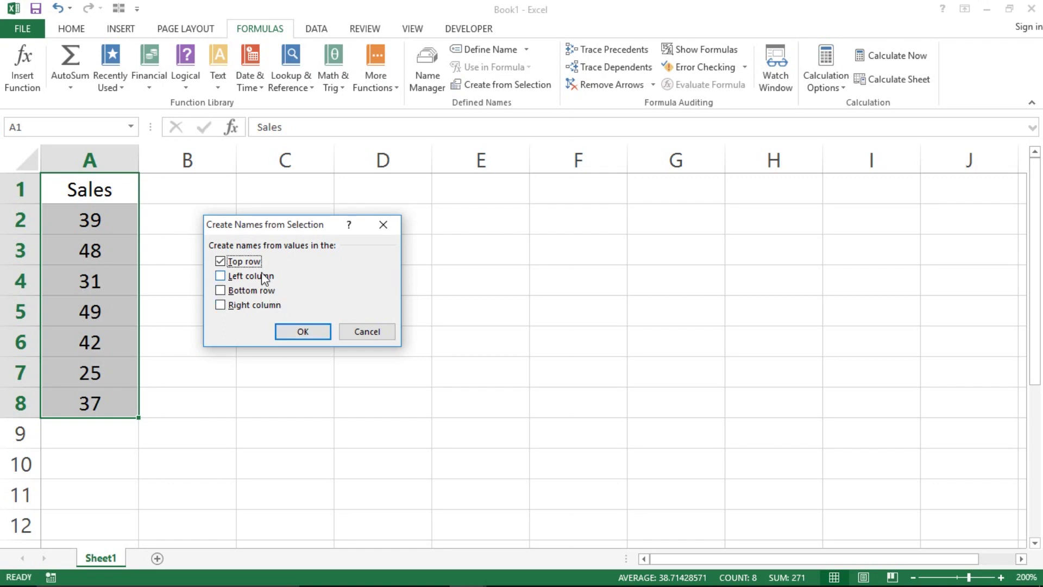
click(282, 329)
click(251, 320)
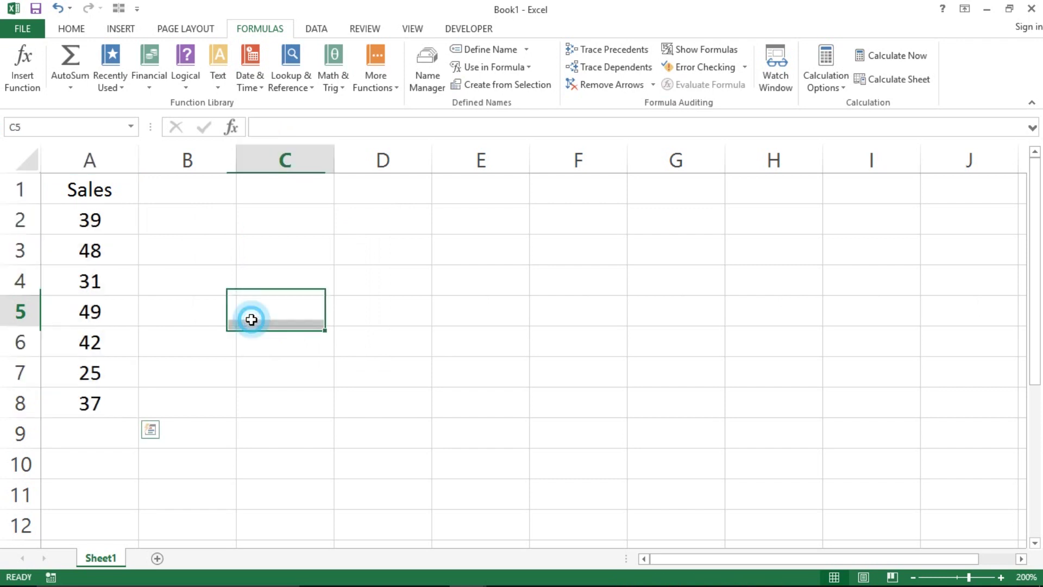
- Verify the Sales name by picking it from the Name Box list to select A2:A8
click(131, 126)
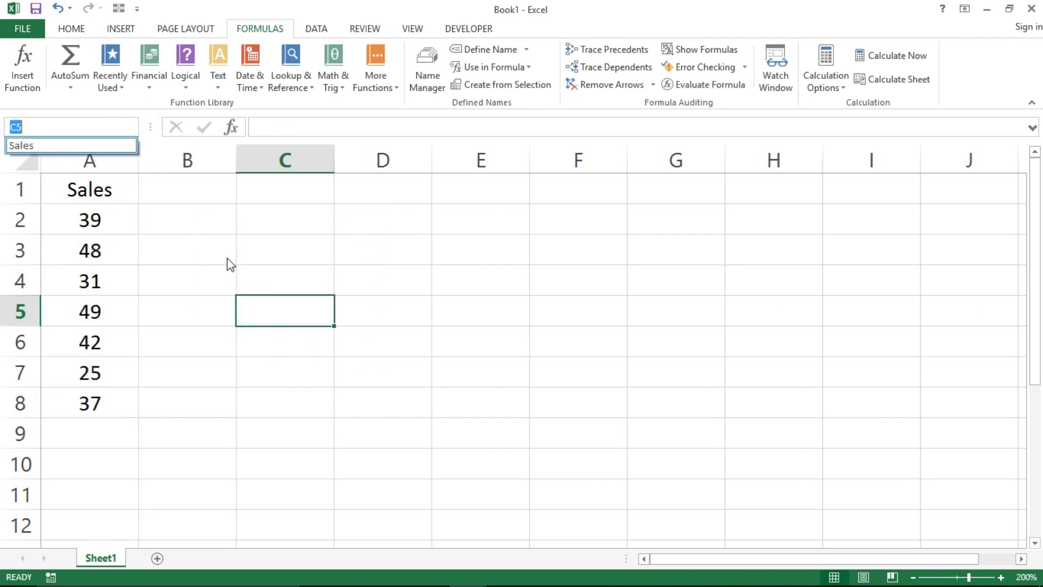
click(65, 186)
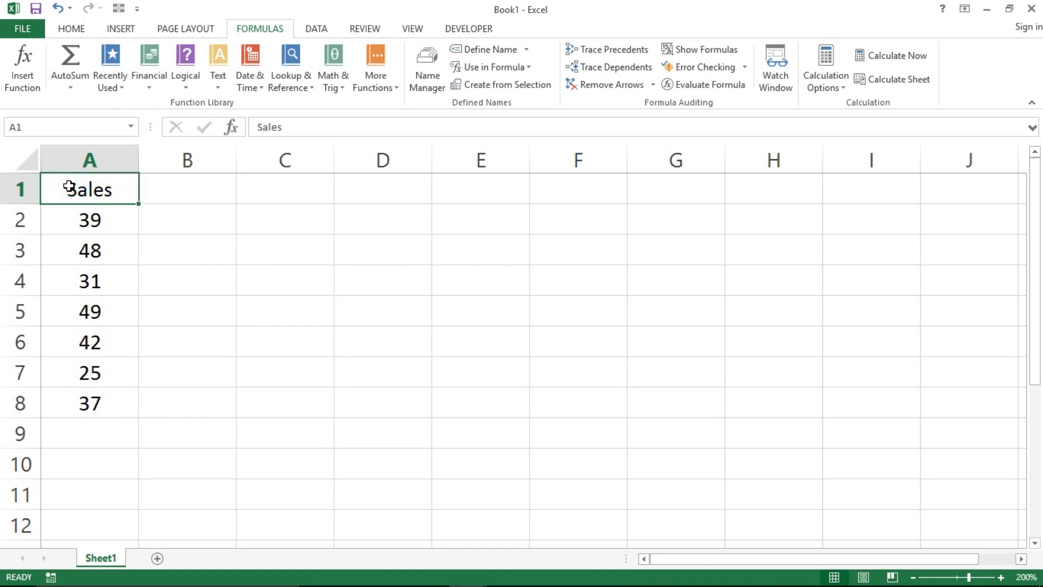
click(131, 127)
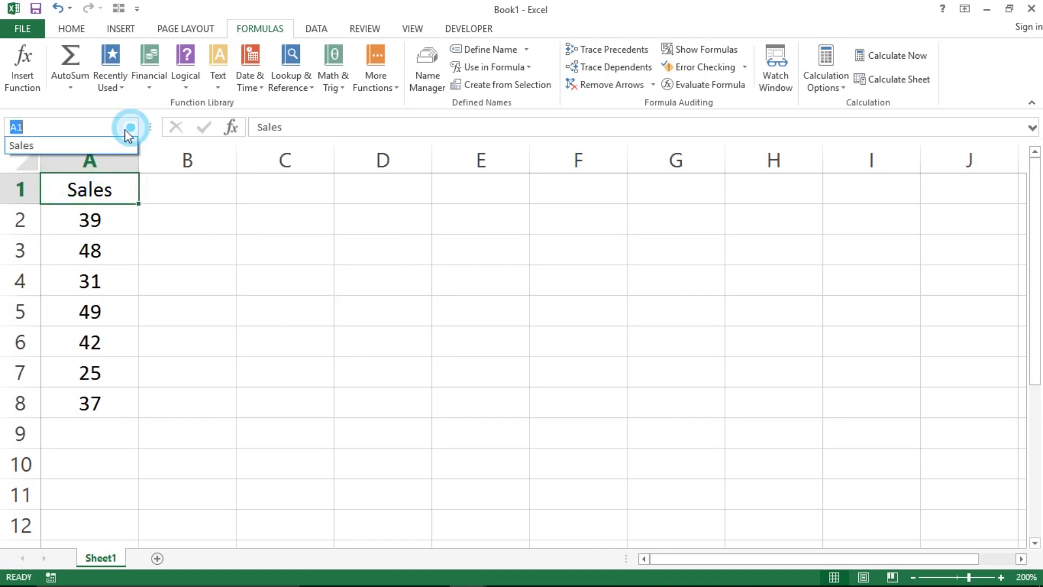
click(75, 148)
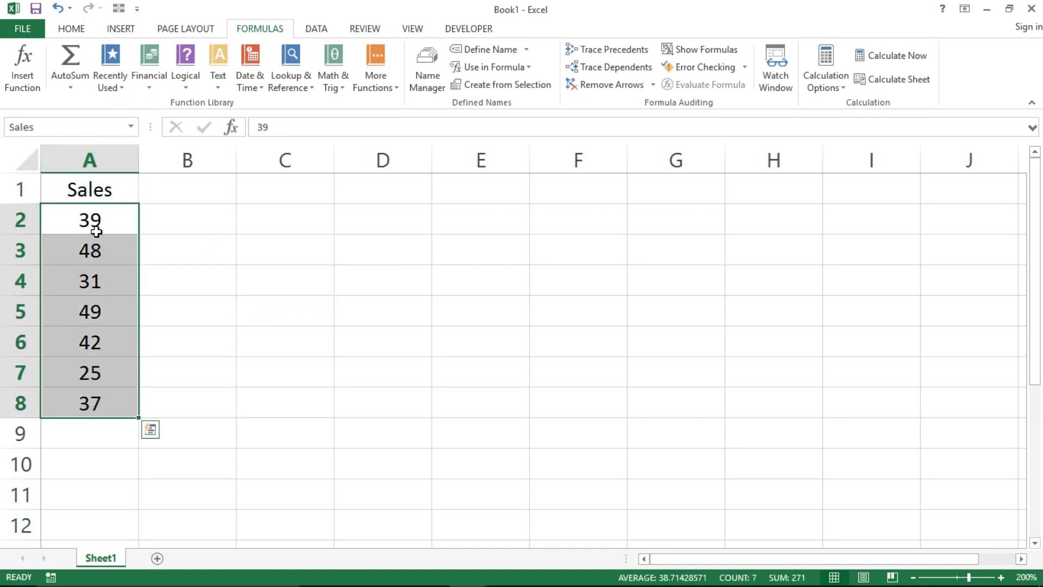
click(201, 267)
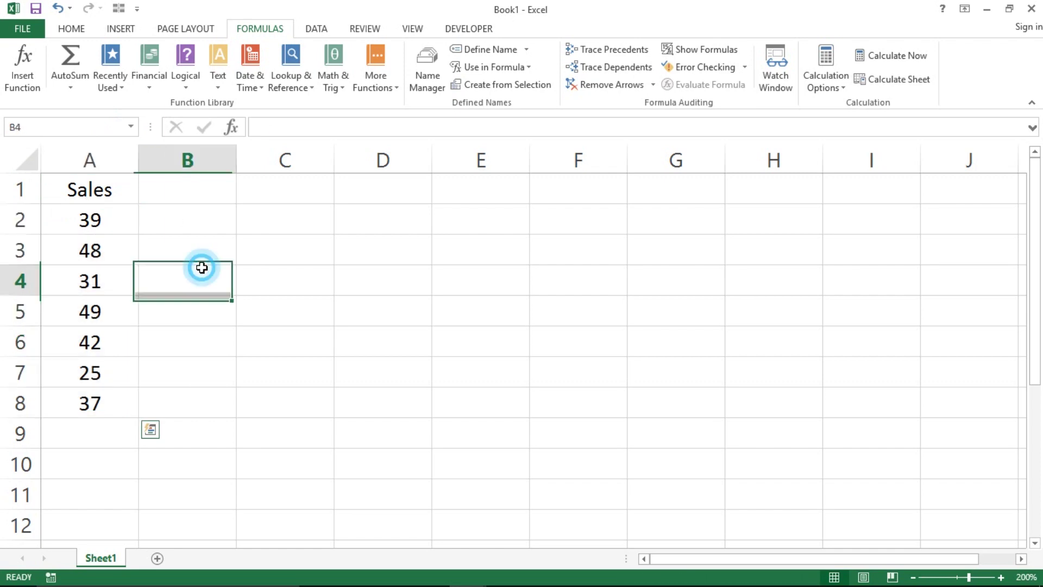
click(95, 186)
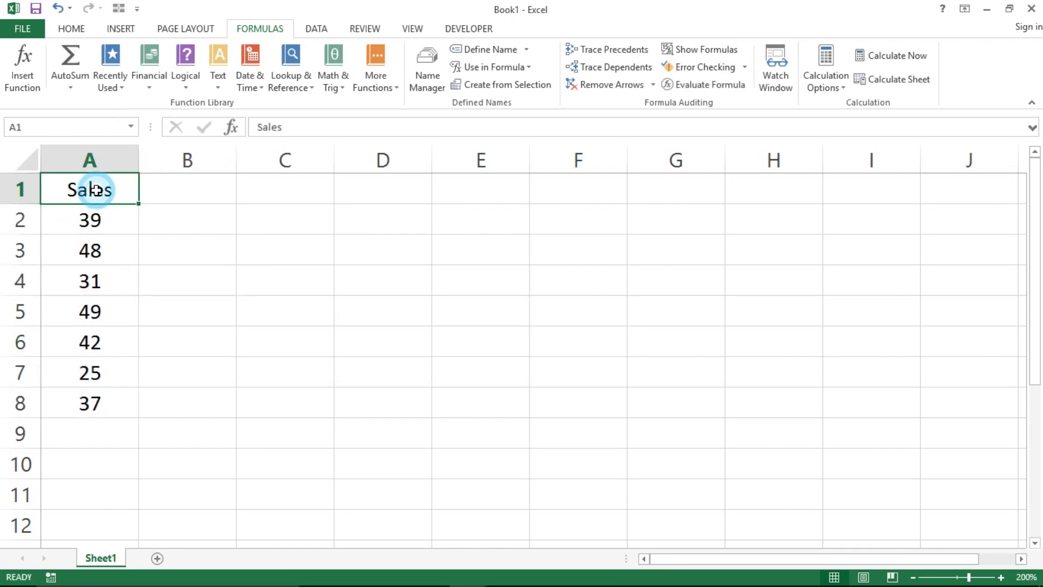
click(100, 220)
- Tick item 10 on the shortcut checklist and move to the Fill down row
key(alt+Tab)
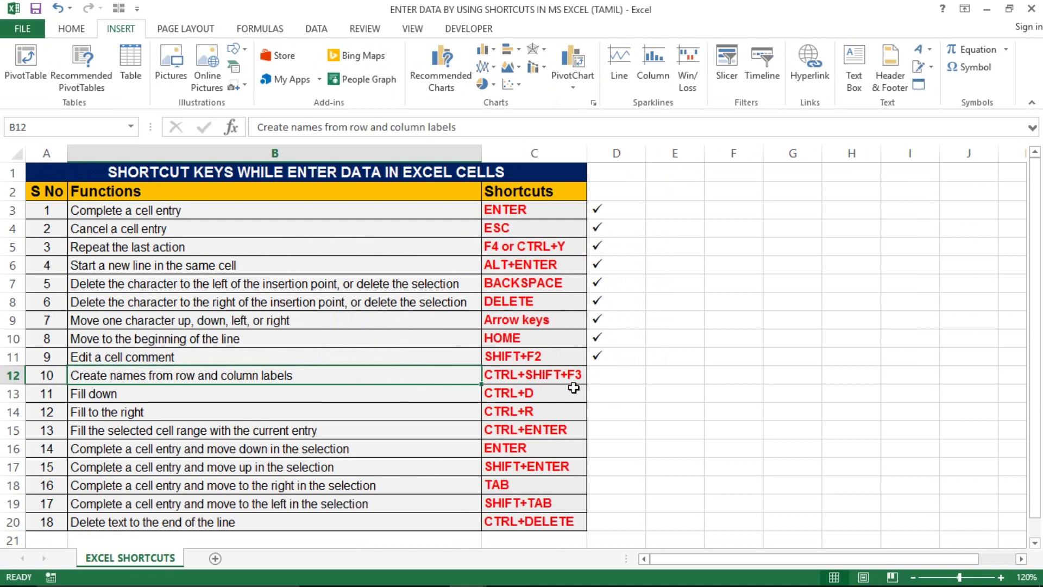
click(565, 375)
key(Right)
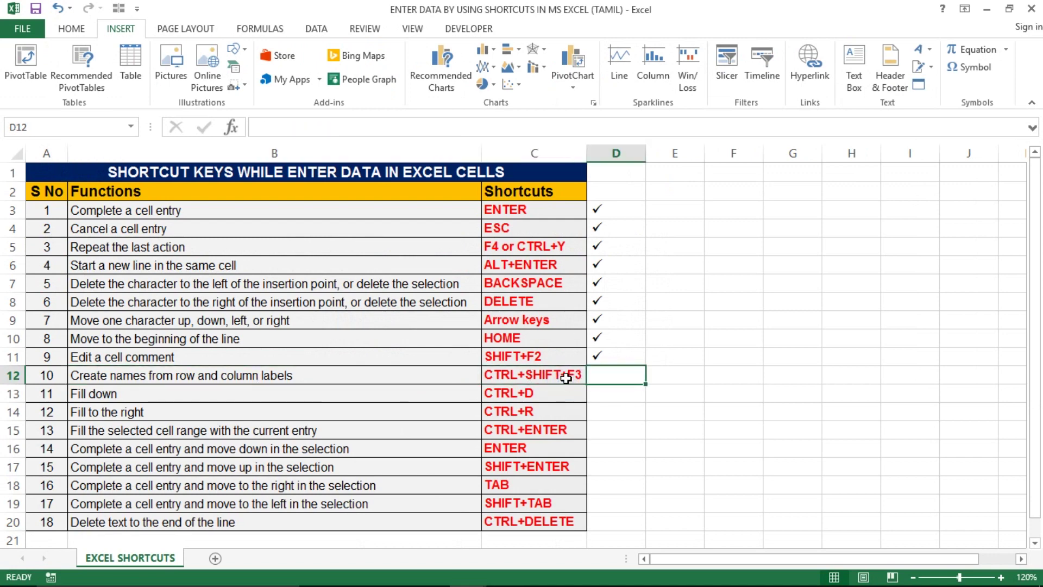
key(Home)
key(Right)
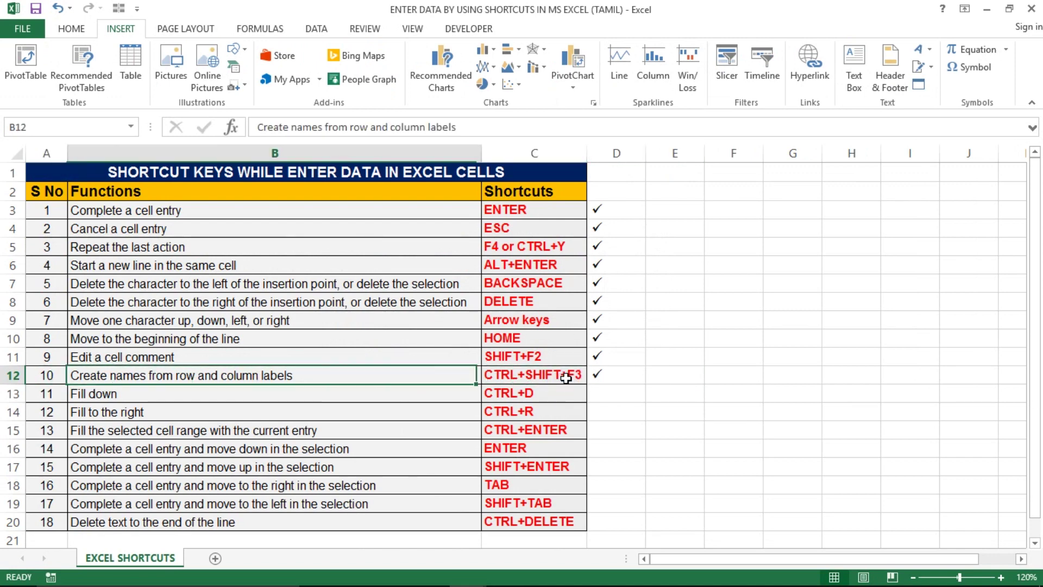
key(Down)
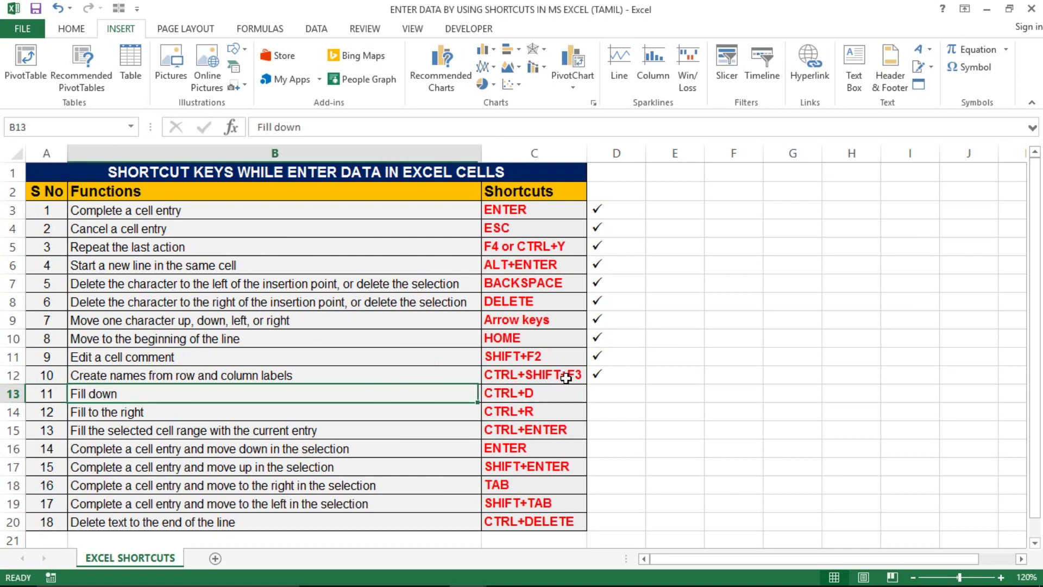
key(shift+Right)
key(Right)
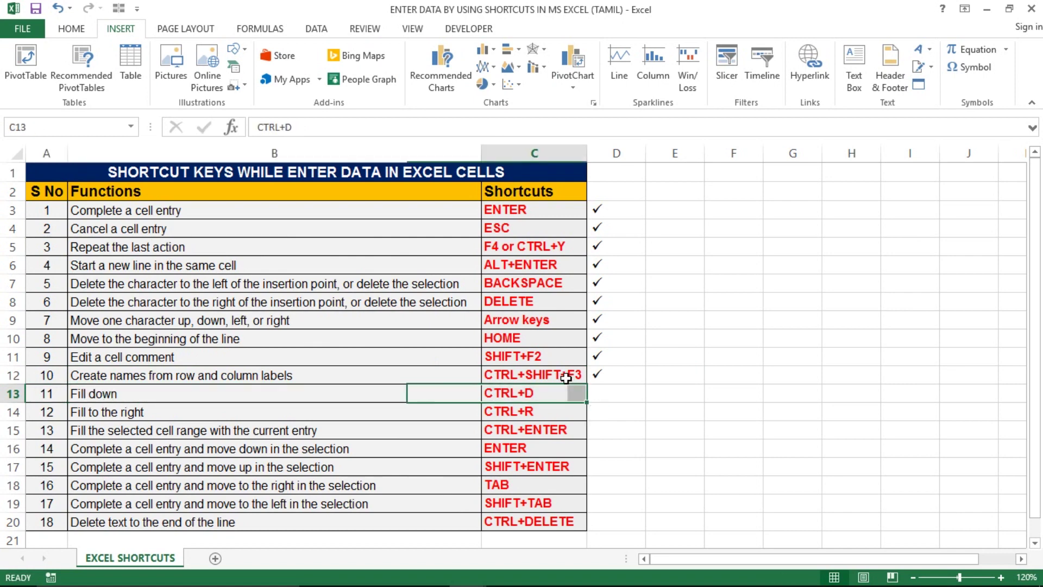
key(Home)
key(alt+Tab)
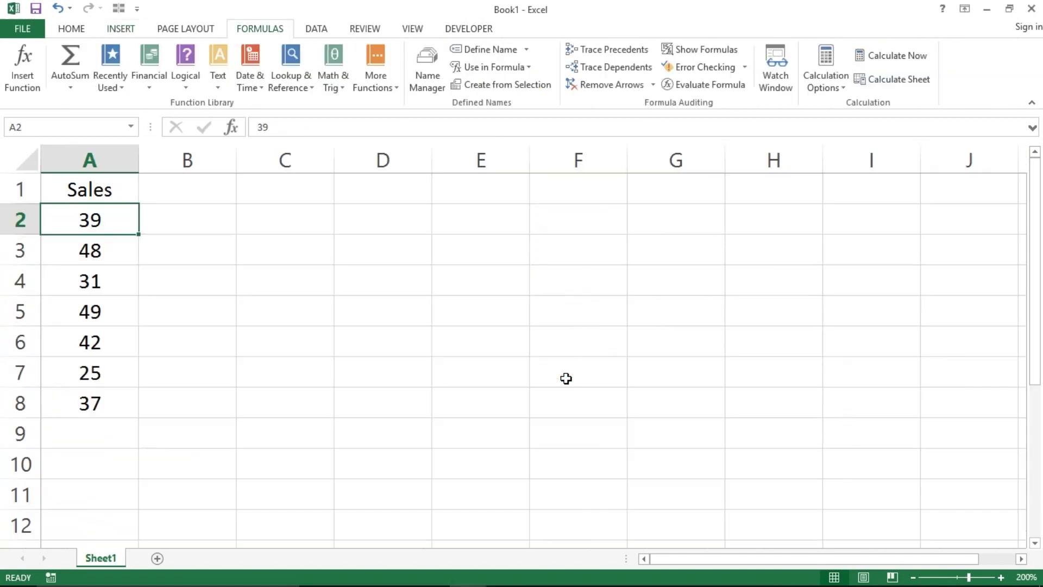
- Enter a name in D2 and repeat it down through D11 with Ctrl+D
key(Right)
key(Right)
key(Right)
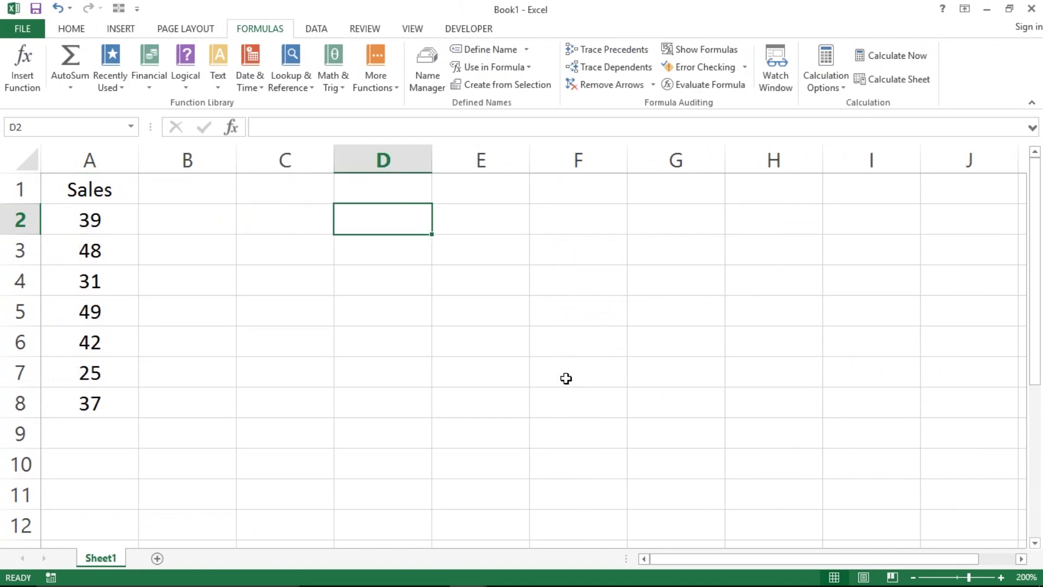
text(RAgu)
key(Return)
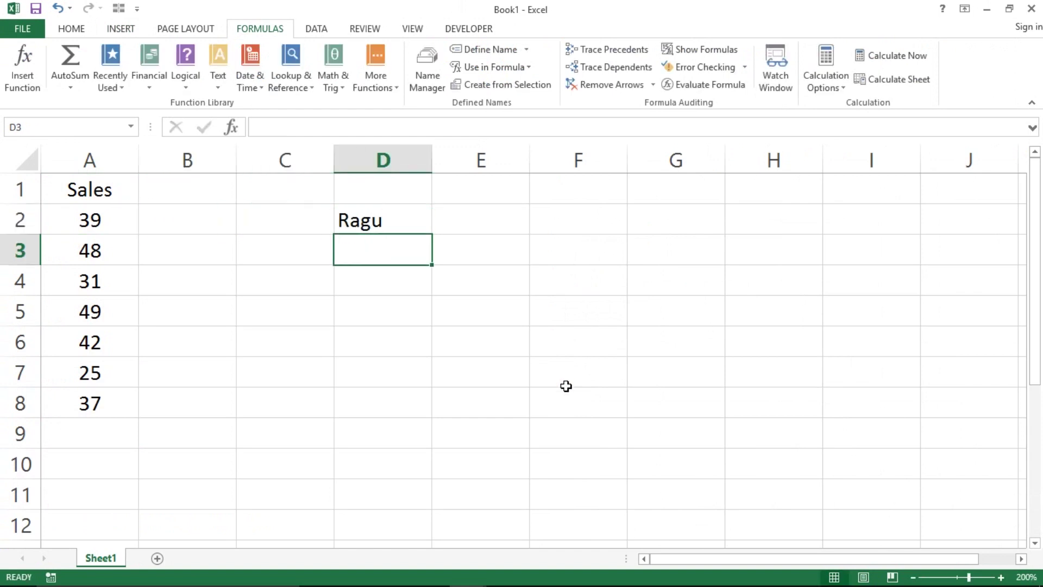
key(Up)
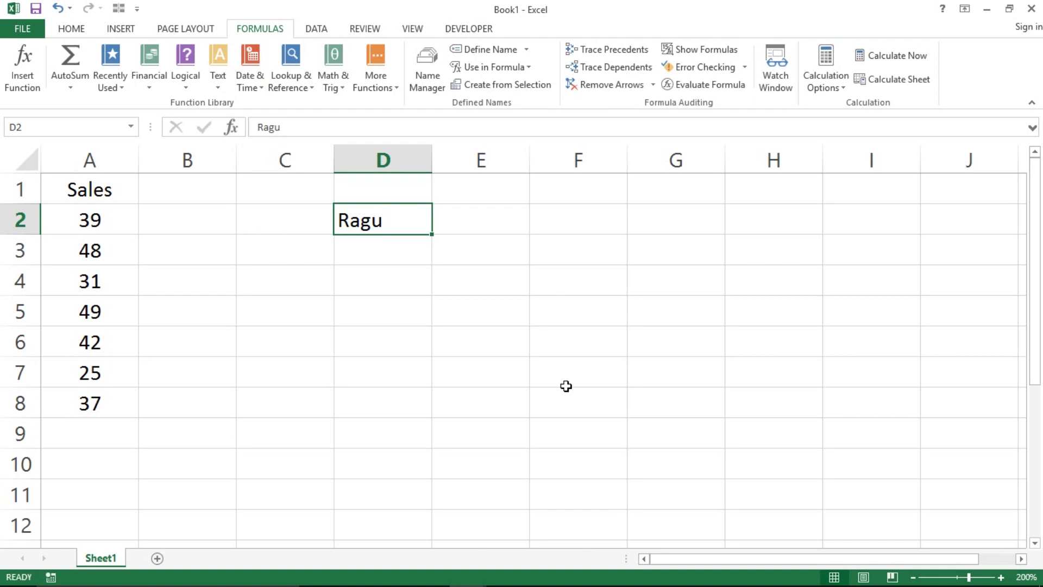
key(Down)
key(Down)
key(Down)
key(Down)
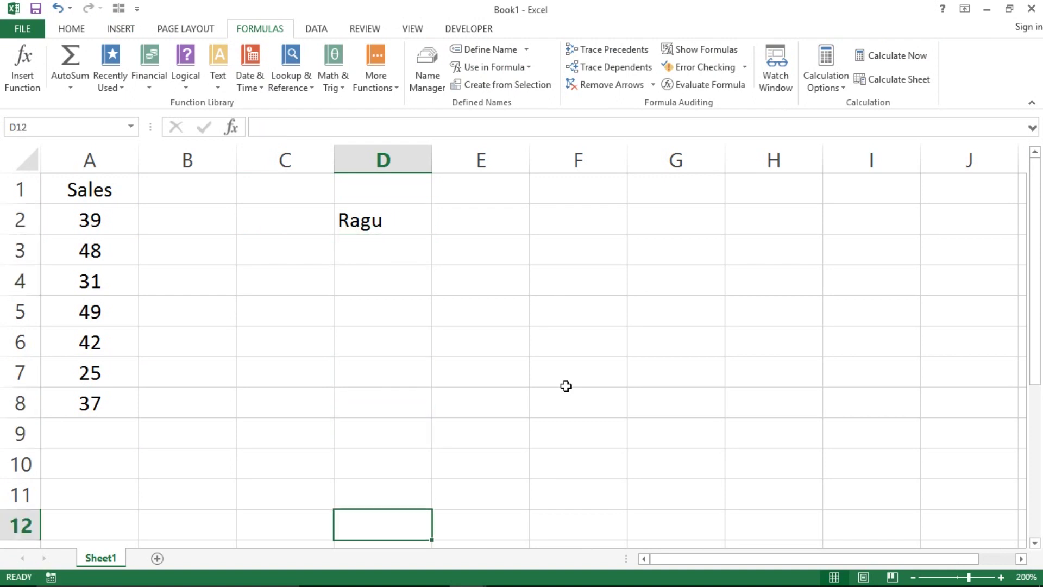
key(shift+Up)
key(shift+Up)
key(shift+Up)
key(shift+Up)
key(shift+Down)
key(shift+Down)
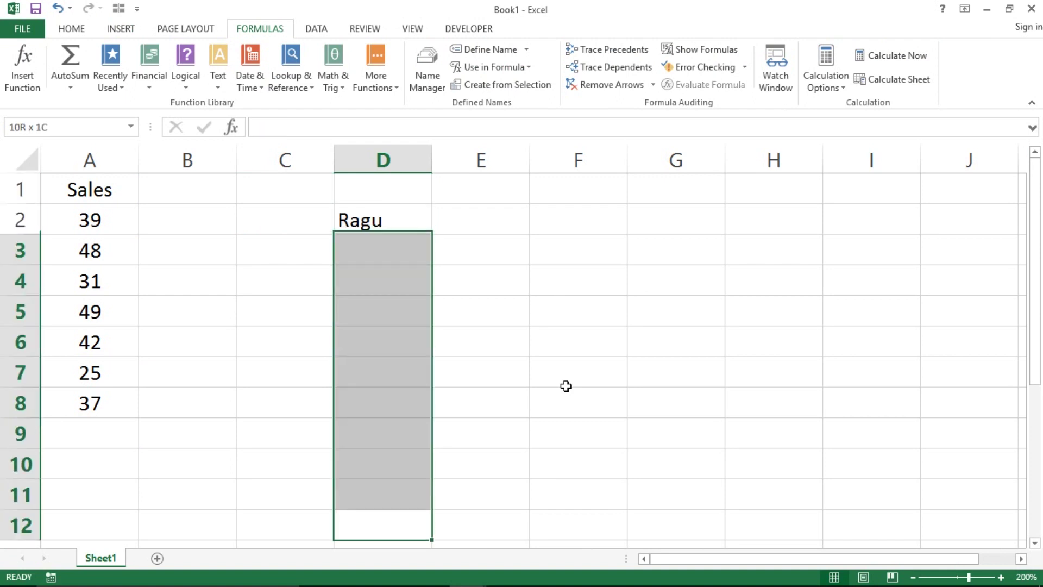
key(Up)
key(Up)
key(Down)
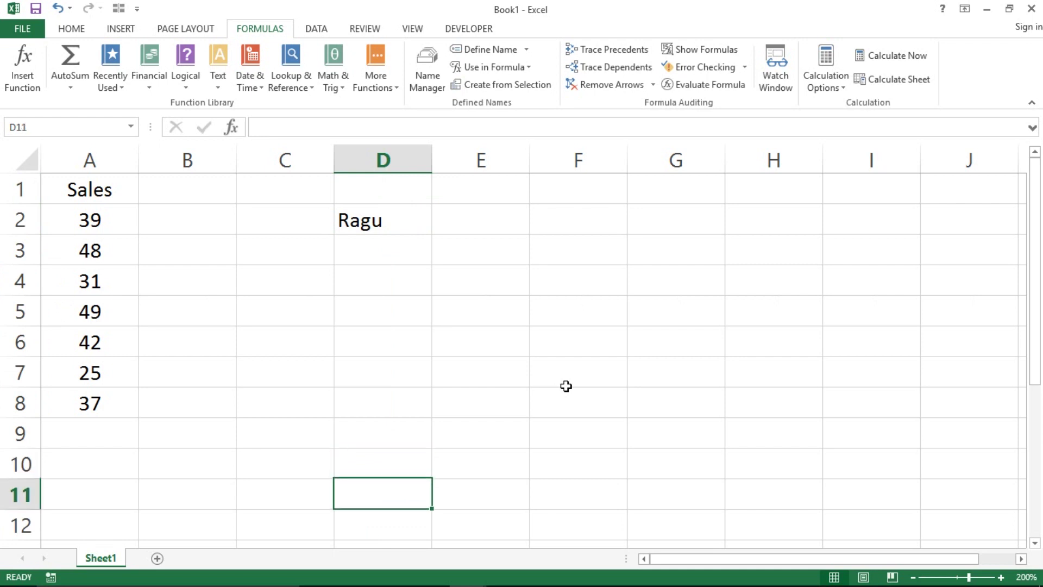
key(ctrl+shift+Up)
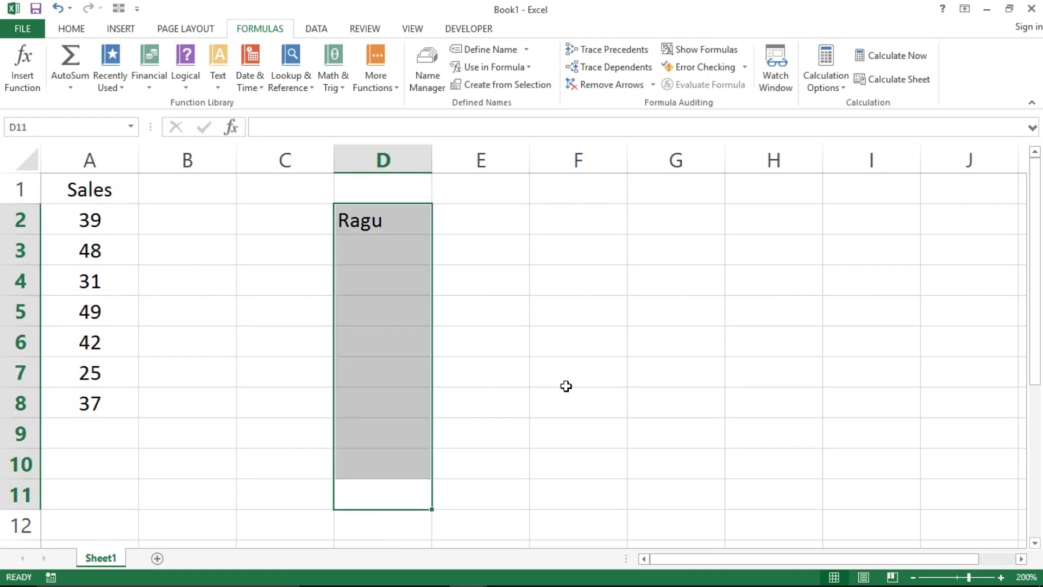
key(ctrl+d)
key(alt+Tab)
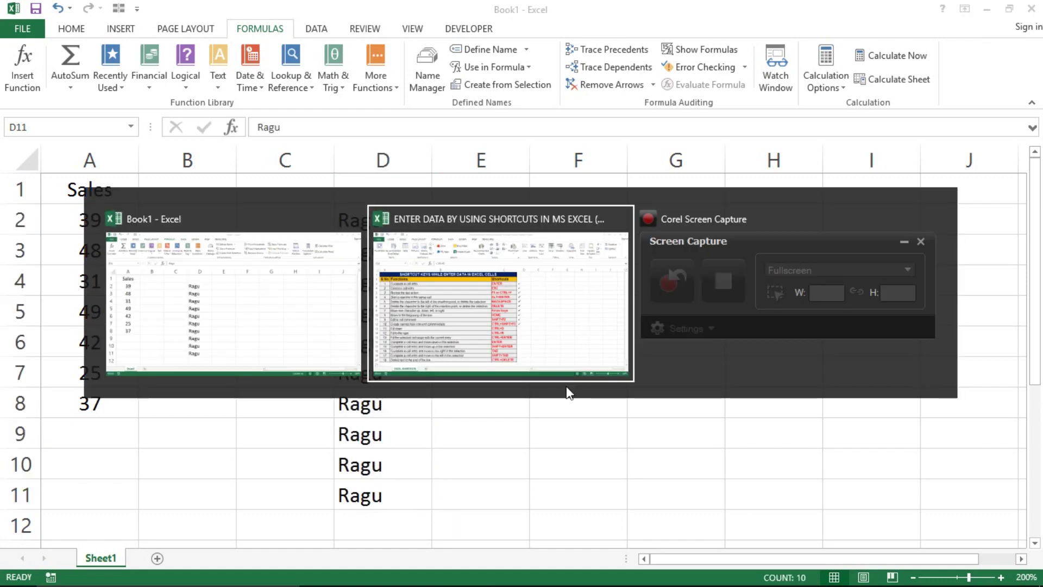
key(alt+Tab)
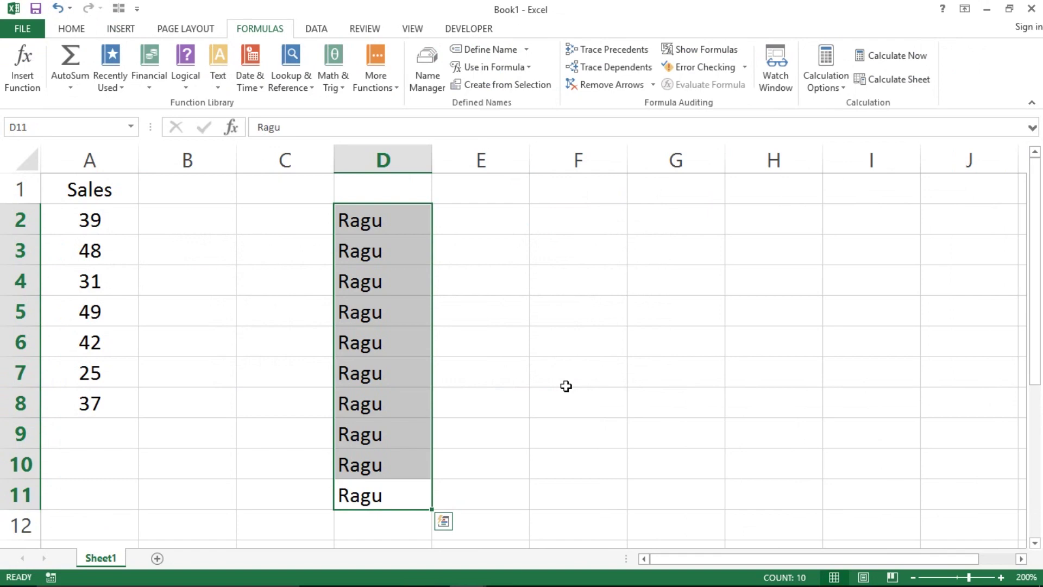
- Review the Fill down (CTRL+D) and Fill to the right (CTRL+R) rows in the checklist
key(alt+Tab)
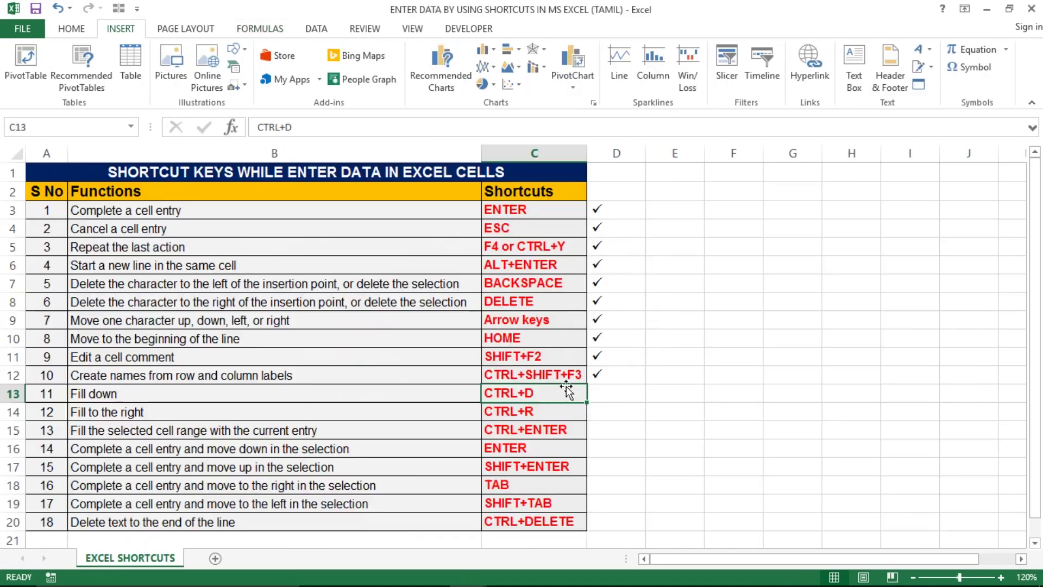
key(Right)
key(Left)
key(Left)
key(Down)
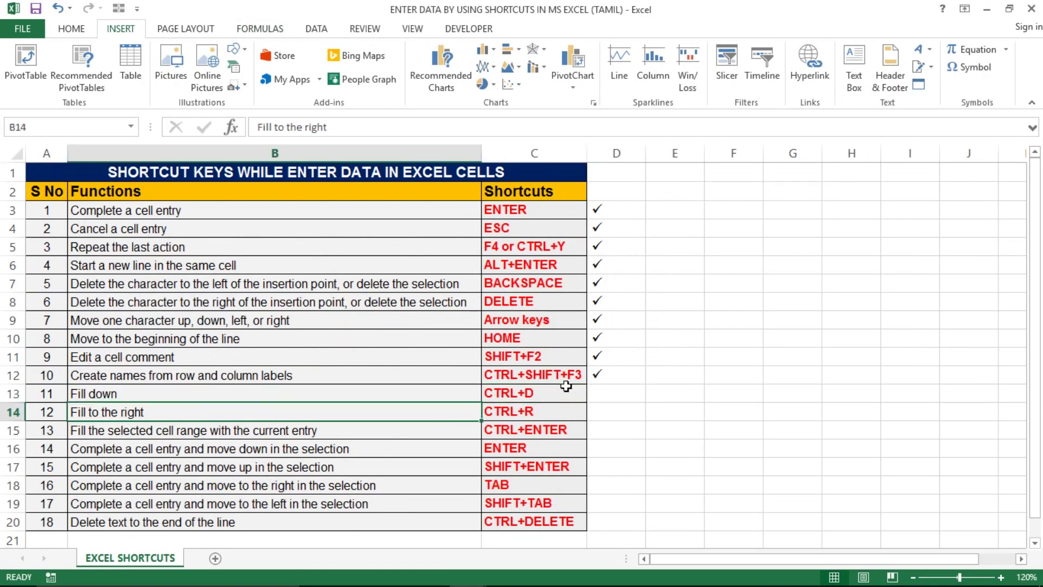
key(shift+space)
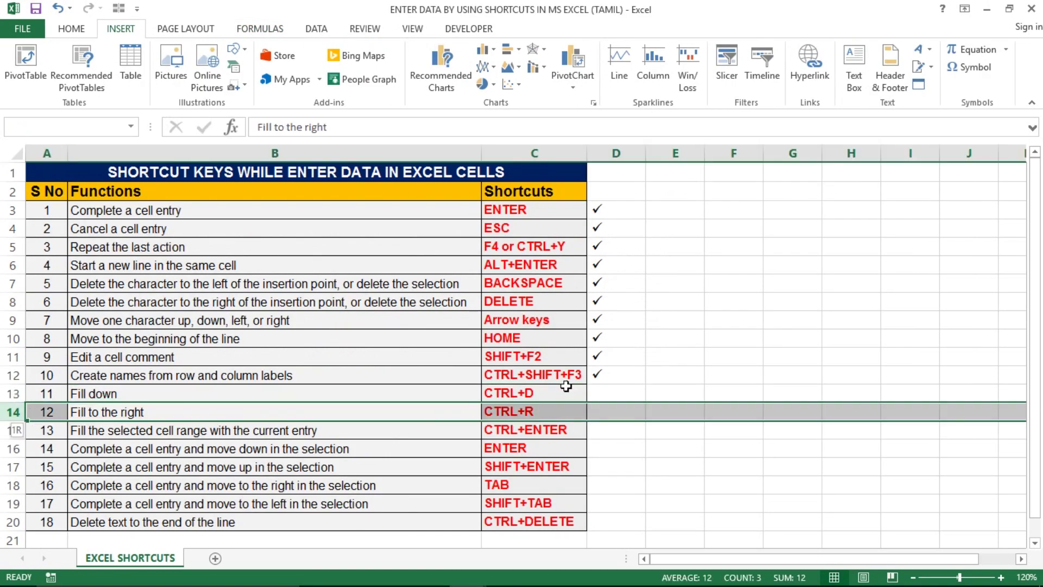
key(Right)
key(Right)
key(Left)
key(Left)
key(shift+space)
key(Right)
key(Left)
key(Right)
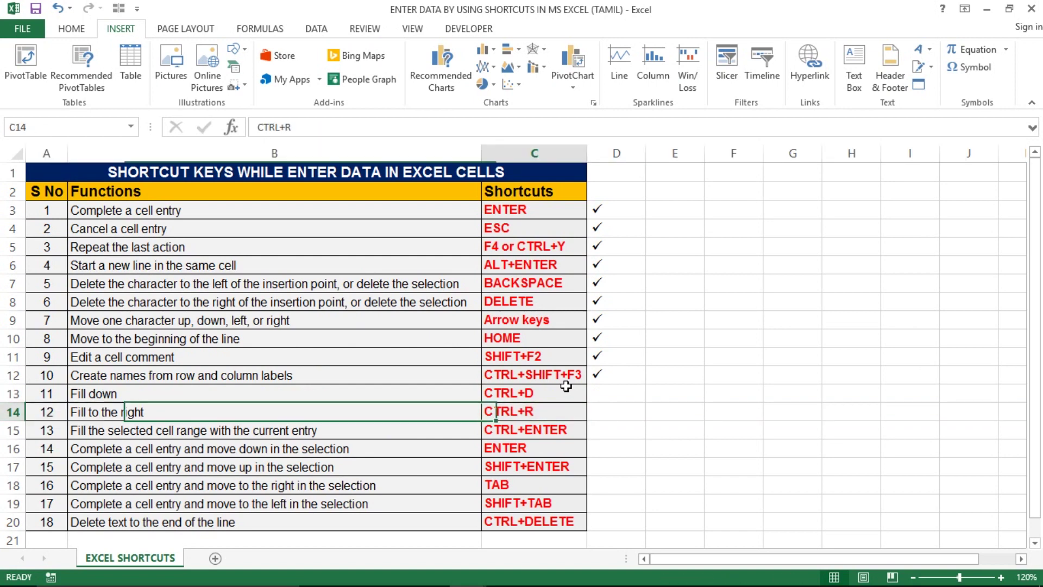
key(Up)
key(shift+space)
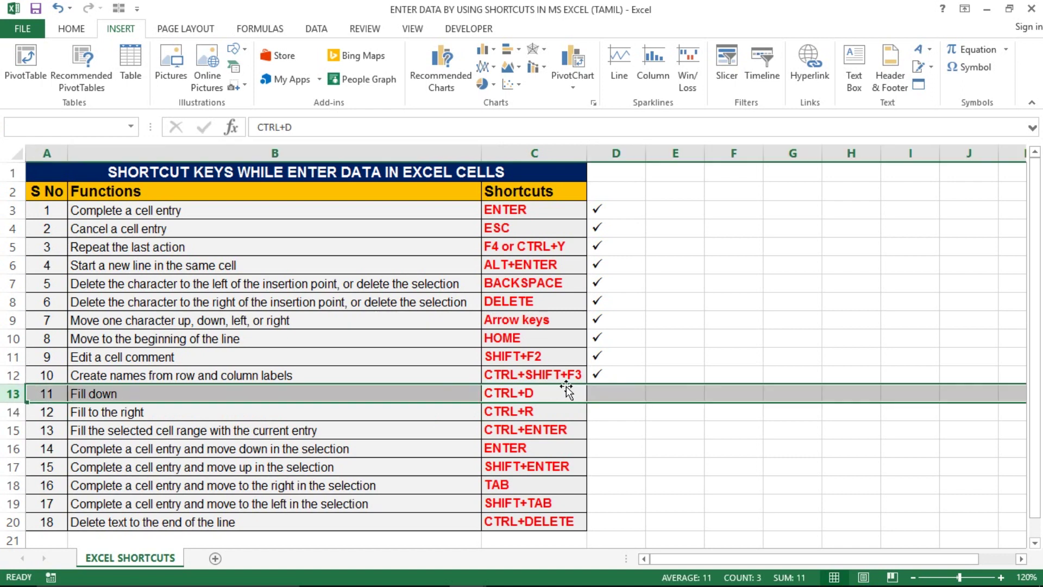
key(Down)
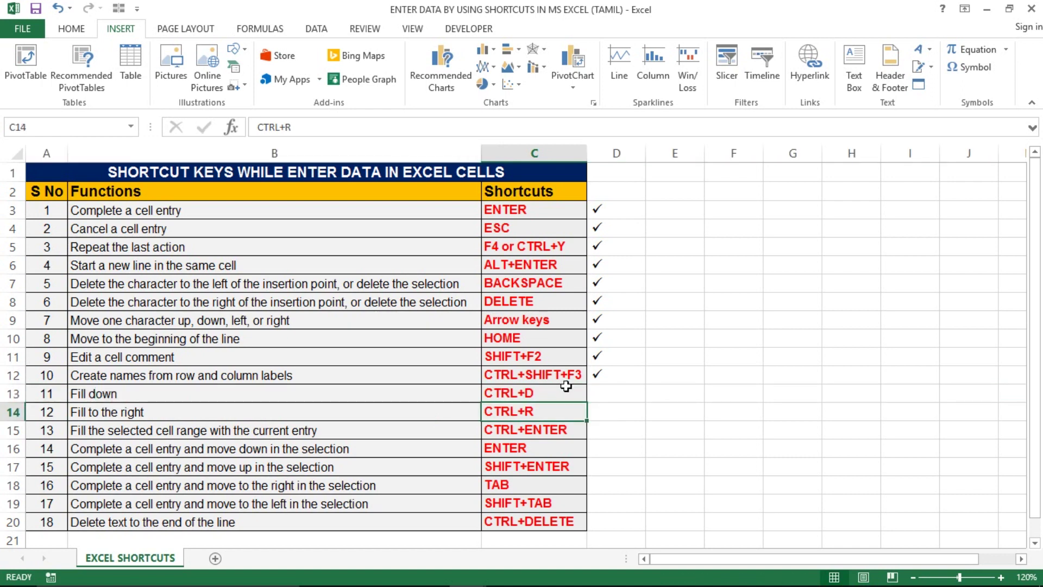
- In Book1, clear the repeated name entries from D3:D11, keeping only D2
key(alt+Tab)
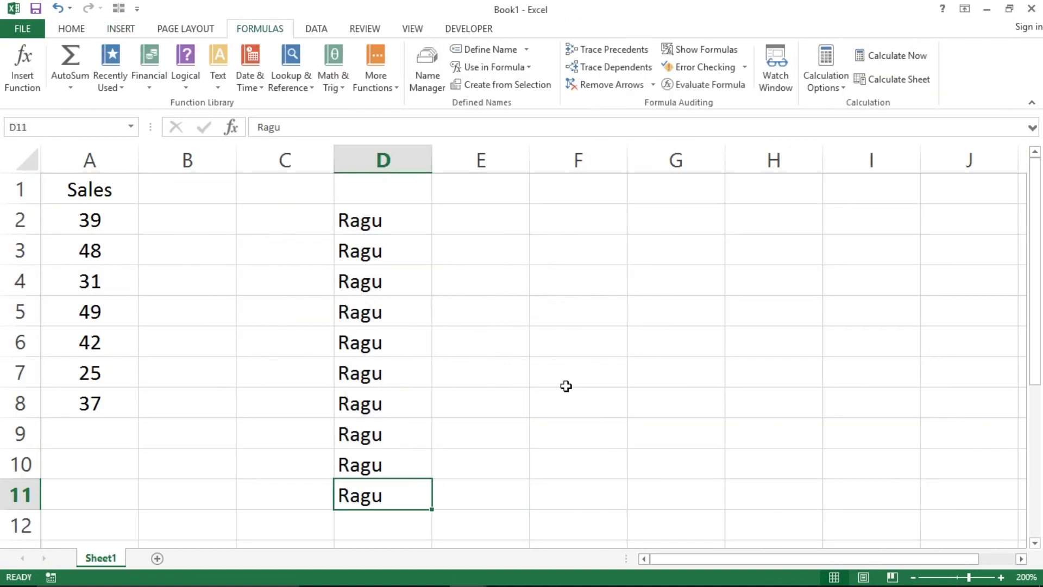
key(ctrl+Up)
key(Down)
key(ctrl+shift+Down)
key(Delete)
key(Right)
key(Up)
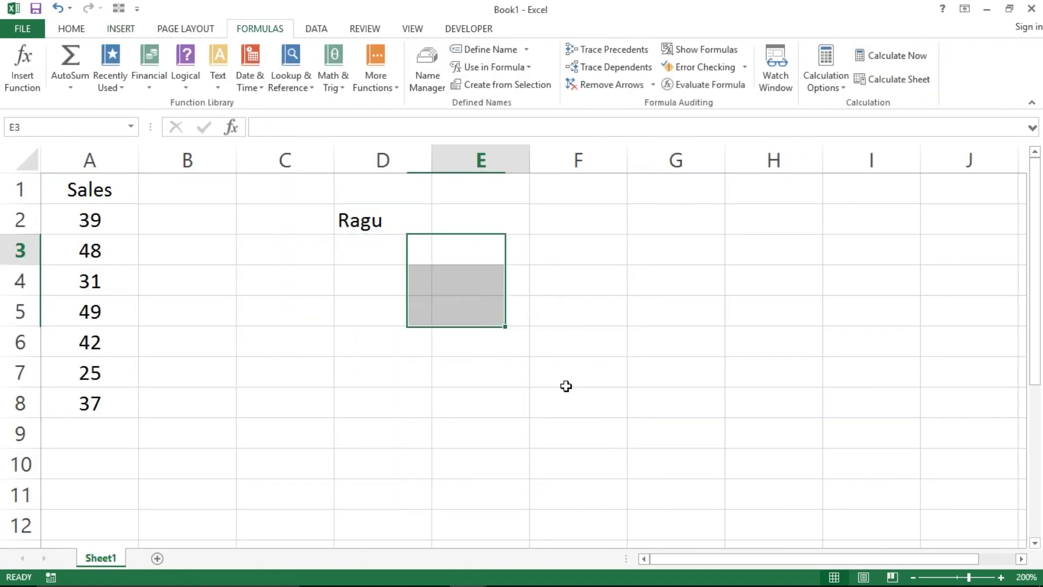
key(Left)
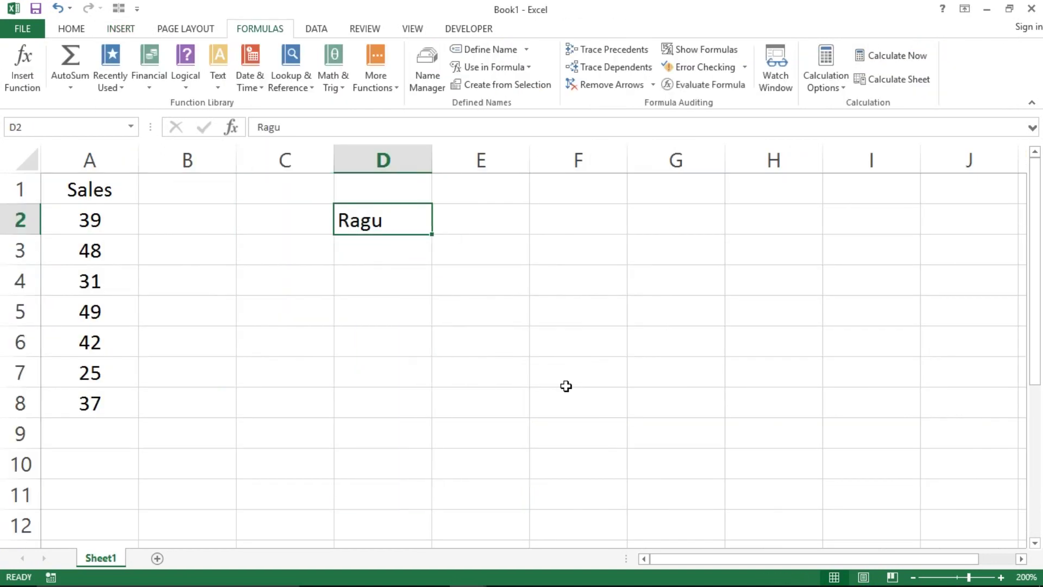
- Fill the D2 entry across D2:I2 with Ctrl+R, then clear E2:I2 again
key(shift+Right)
key(shift+Right)
key(shift+Right)
key(shift+Right)
key(shift+Right)
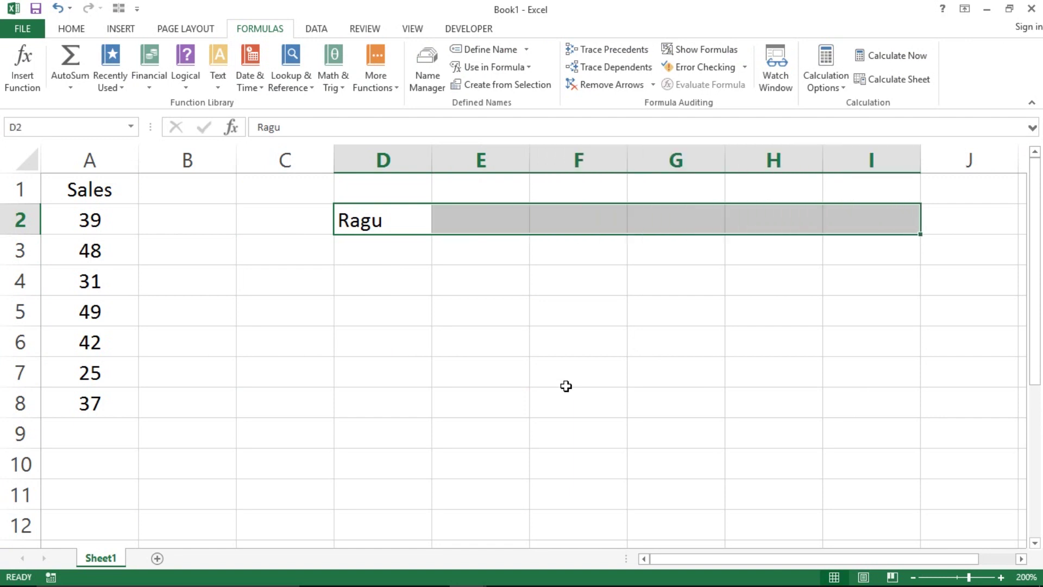
key(ctrl+r)
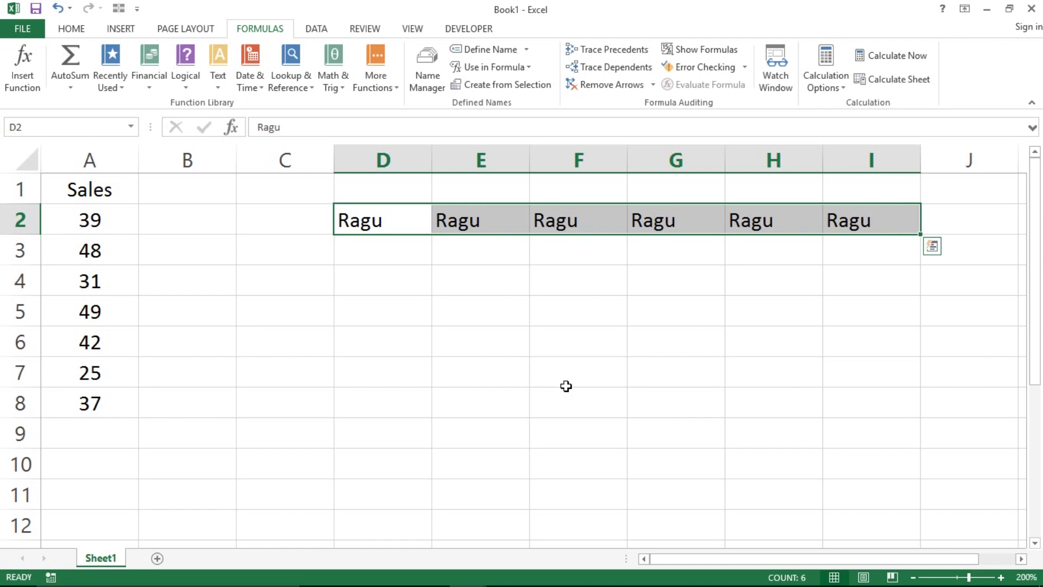
key(shift+Left)
key(shift+Left)
key(shift+Left)
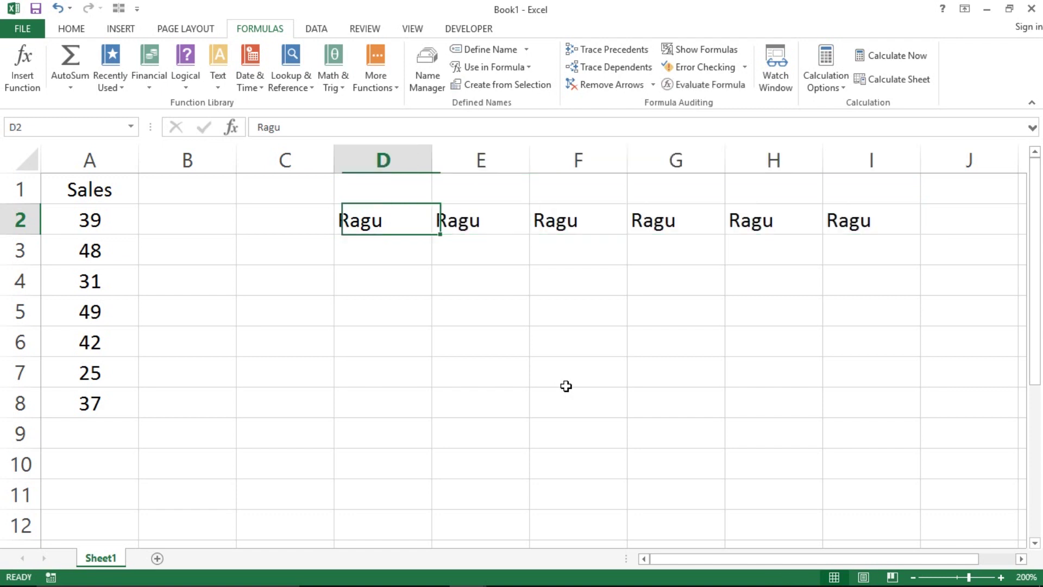
key(Right)
key(shift+Right)
key(shift+Right)
key(shift+Right)
key(Delete)
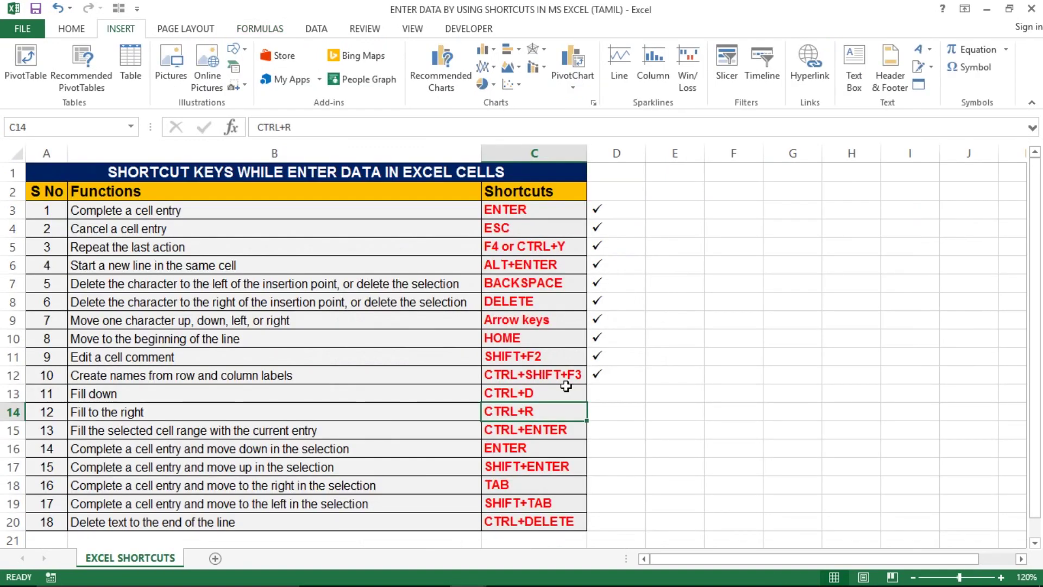
- Copy the tick down D12:D14 to mark Fill down and Fill to the right done
key(Right)
key(Left)
key(Left)
key(Left)
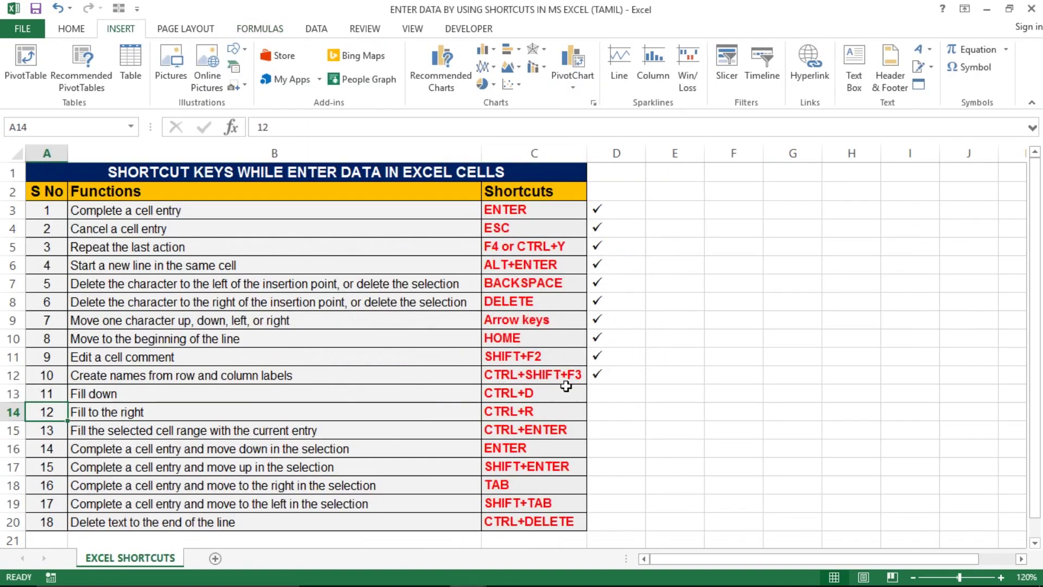
key(Right)
key(Right)
key(Right)
key(Right)
key(Left)
key(shift+Up)
key(shift+Up)
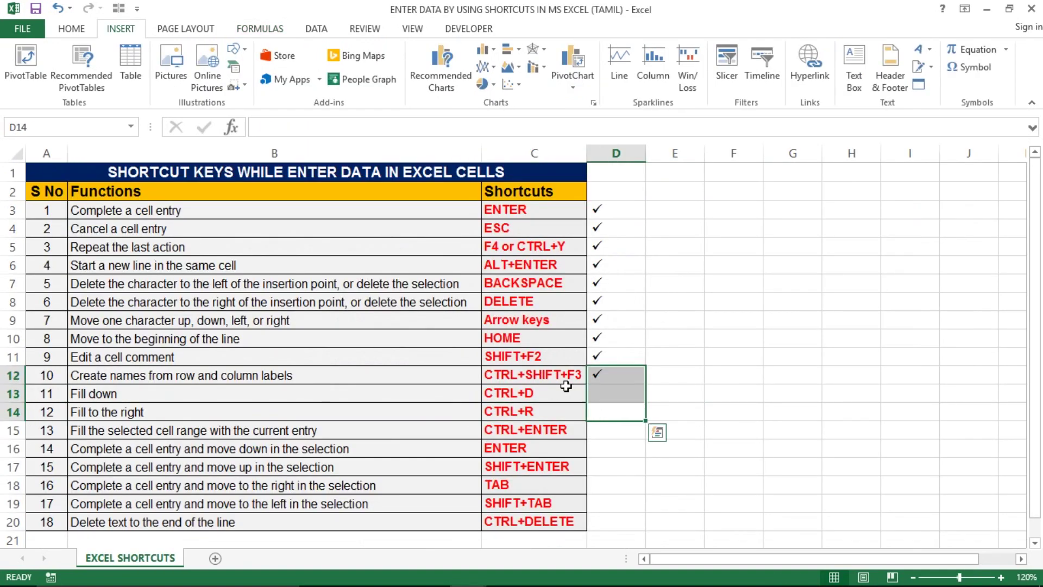
key(ctrl+d)
key(Down)
key(Down)
key(Up)
key(Up)
key(Left)
key(Left)
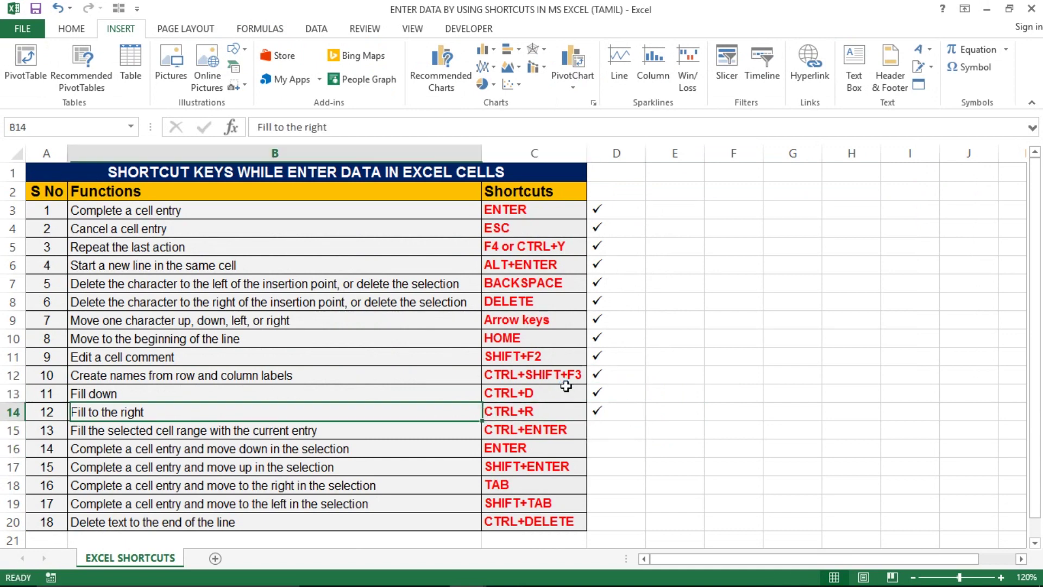
key(Left)
key(Down)
key(Right)
- Select the description and Ctrl+Enter shortcut in row 15 of the checklist, then return to Book1
key(Right)
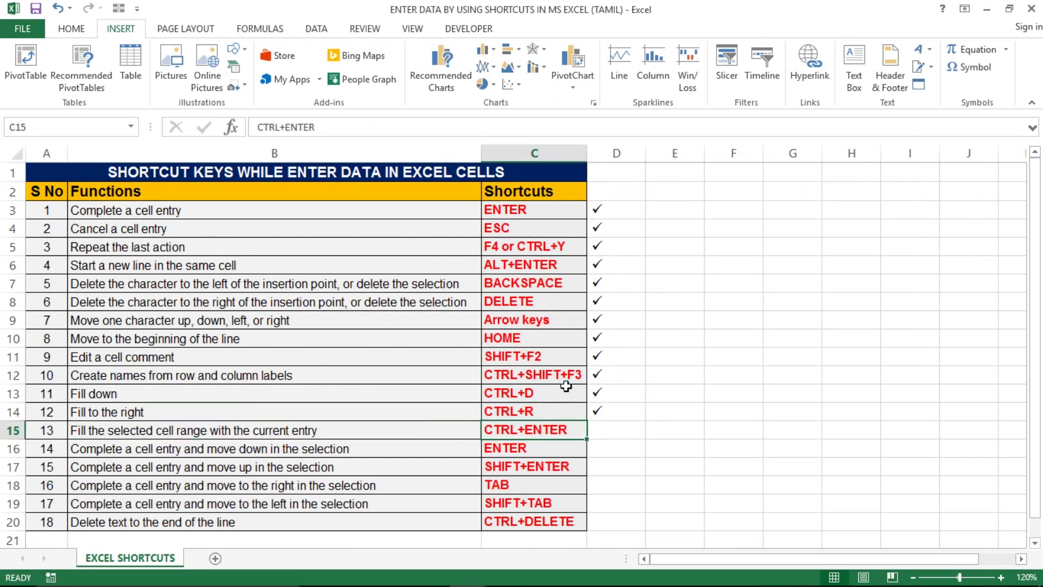
key(Left)
key(Right)
key(Right)
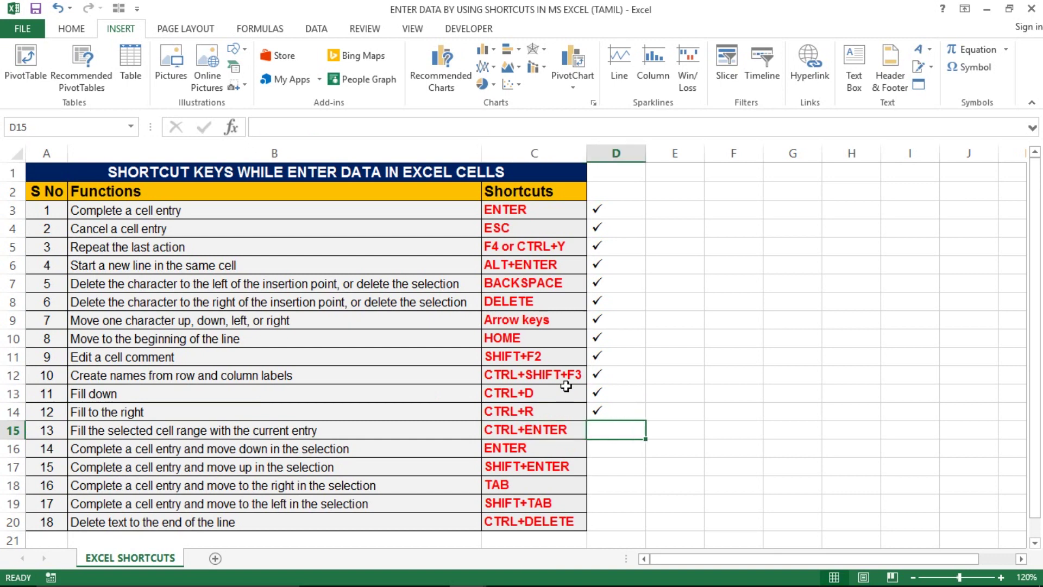
key(Left)
key(Left)
key(Left)
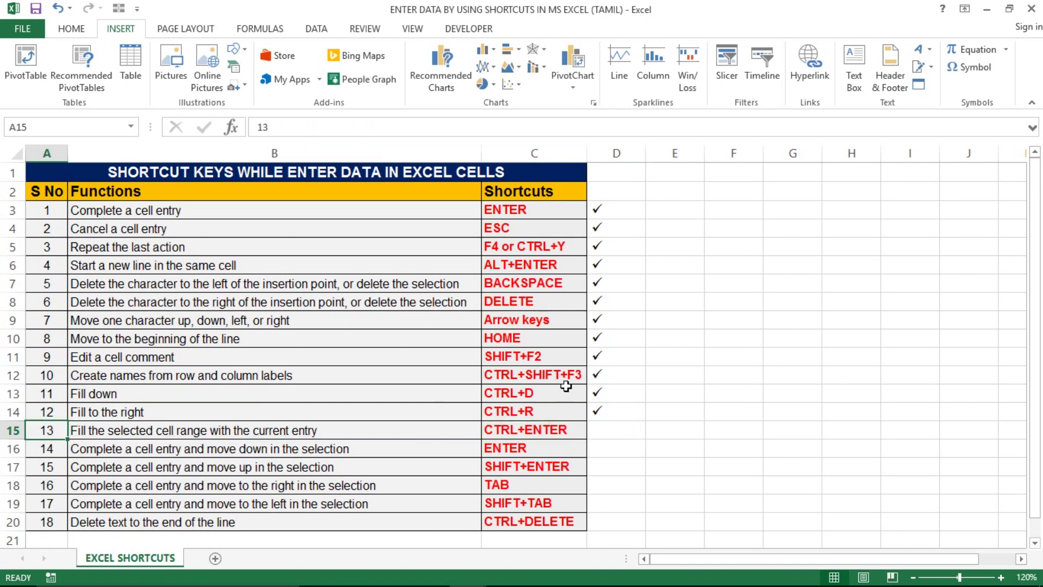
key(Right)
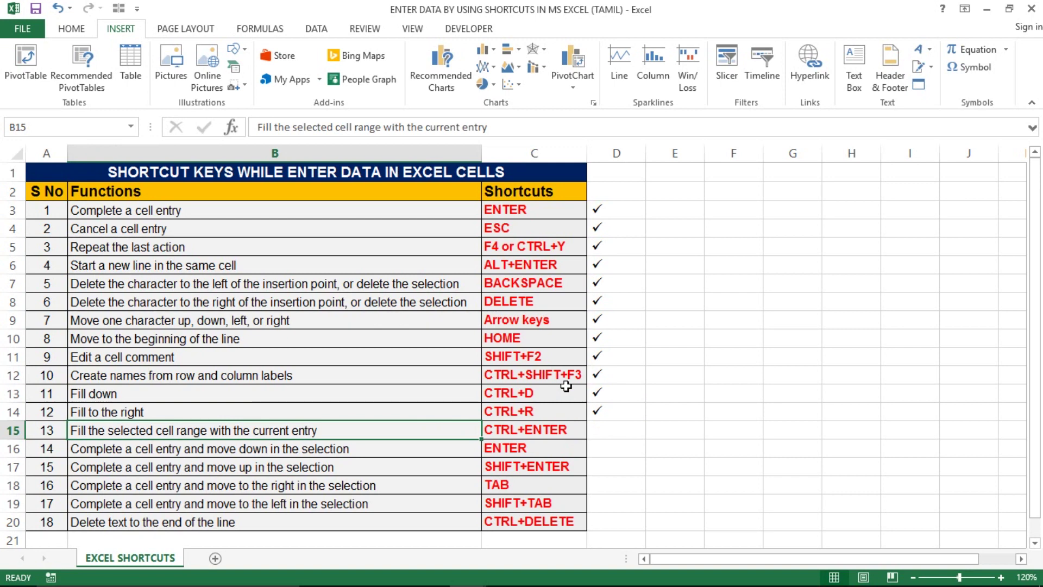
key(Left)
key(Right)
key(shift+Right)
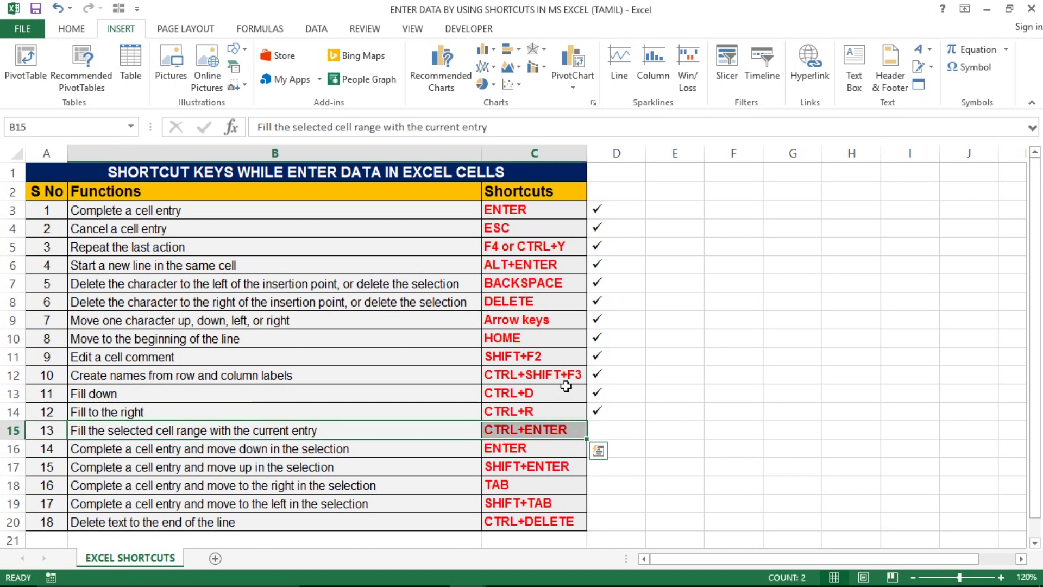
key(Left)
key(alt+Tab)
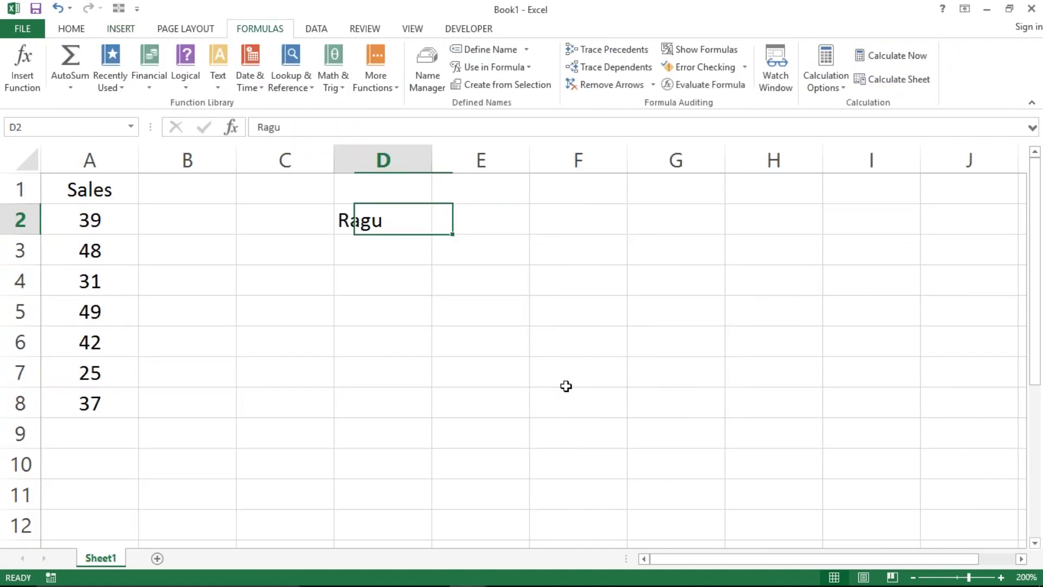
- Clear D2, then fill 'Ragu' into every cell of D2:D10 at once with Ctrl+Enter
key(Delete)
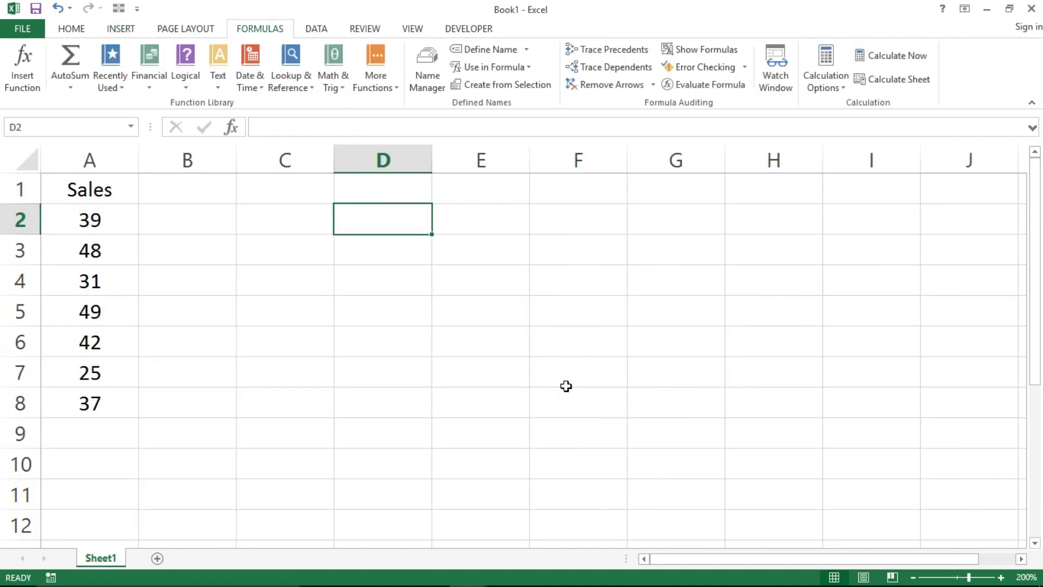
key(shift+Down)
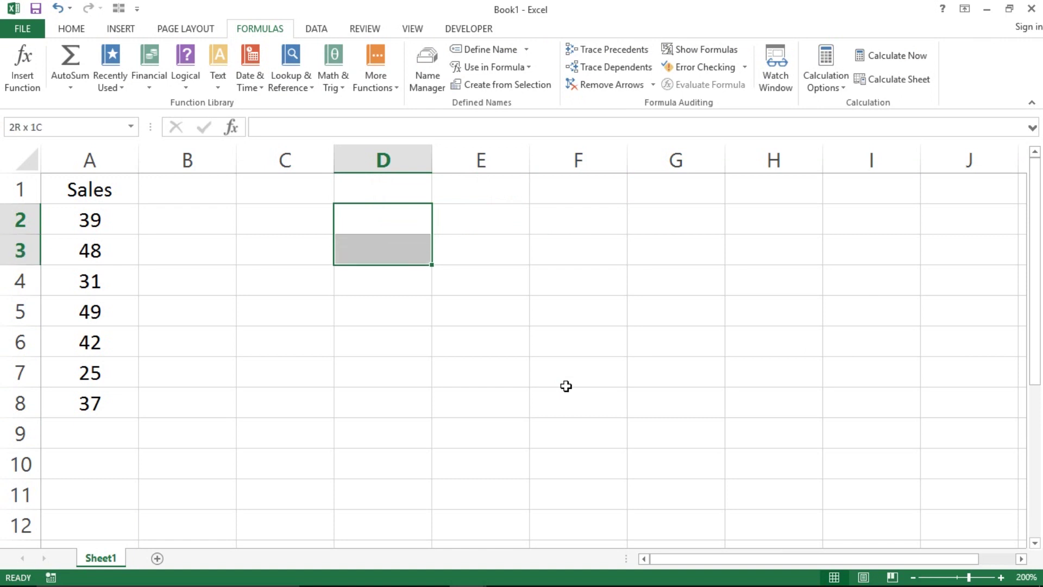
key(shift+Down)
key(shift+Down)
key(shift+Down)
key(shift+Down)
key(shift+Down)
key(shift+Down)
key(shift+Down)
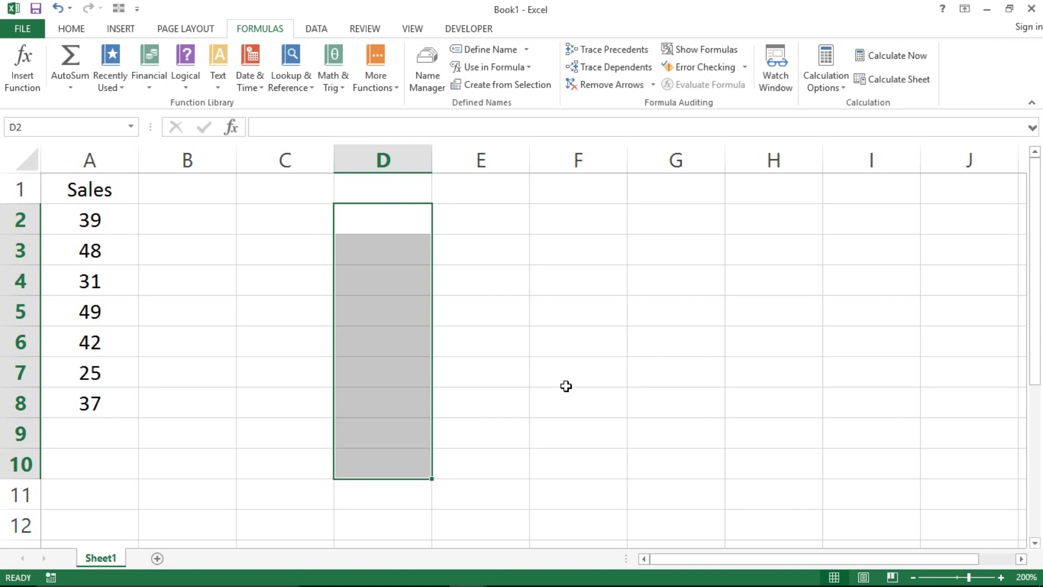
text(Rag)
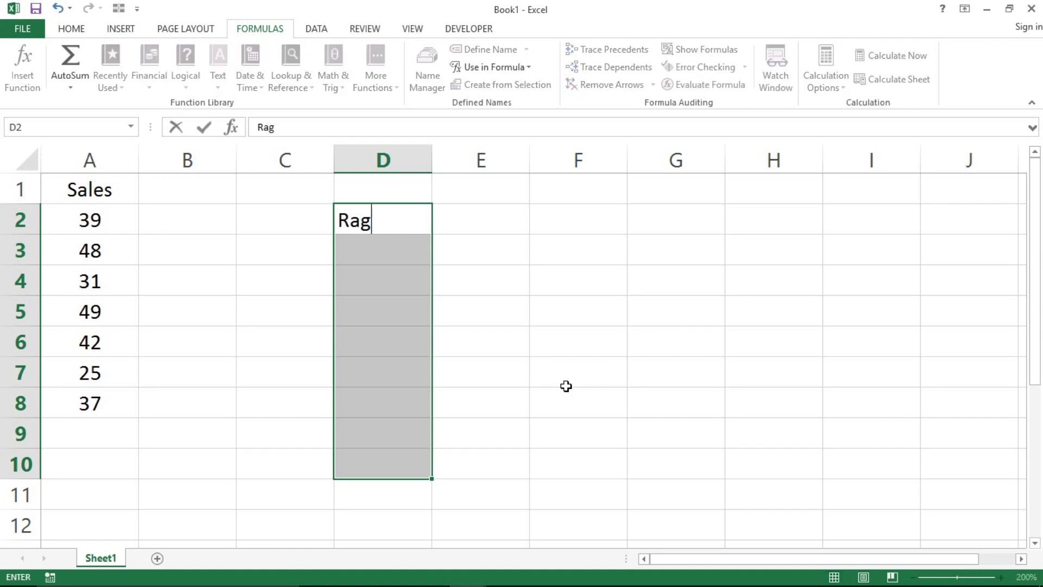
text(u)
key(ctrl+Return)
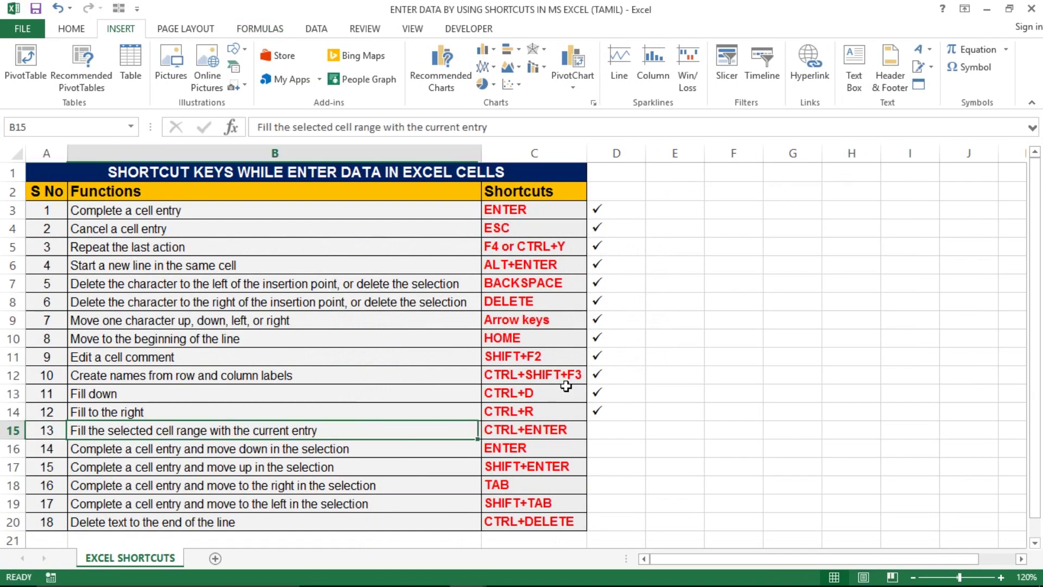
- Put a check mark in D15 to tick the Ctrl+Enter entry
key(Right)
key(Left)
key(shift+space)
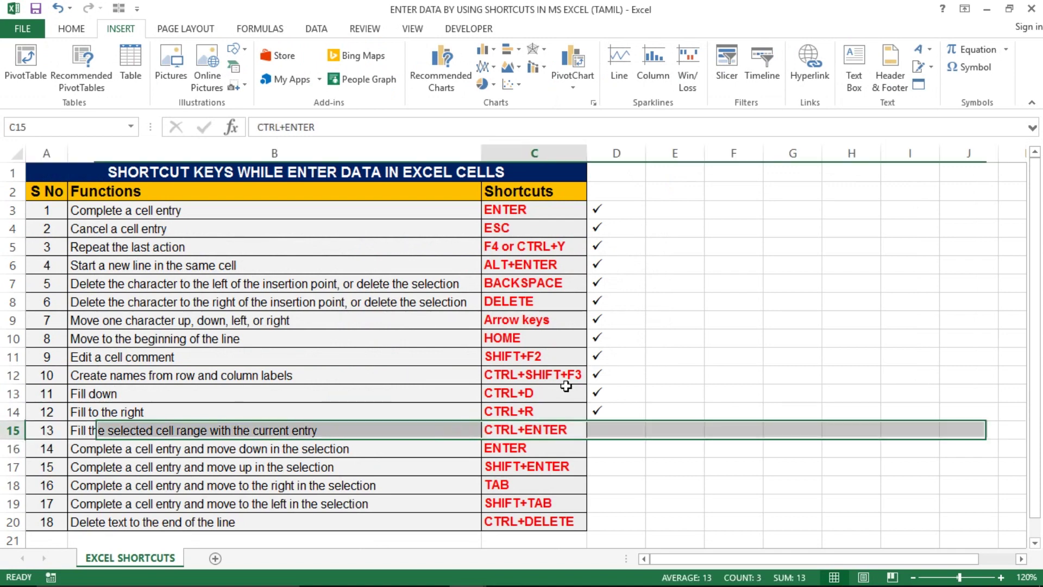
key(Right)
key(Right)
key(Right)
text(ü)
key(Tab)
- Review row 16 of the checklist, item 14's ENTER shortcut, and its tick cell
key(Left)
key(Left)
key(Left)
key(shift+Right)
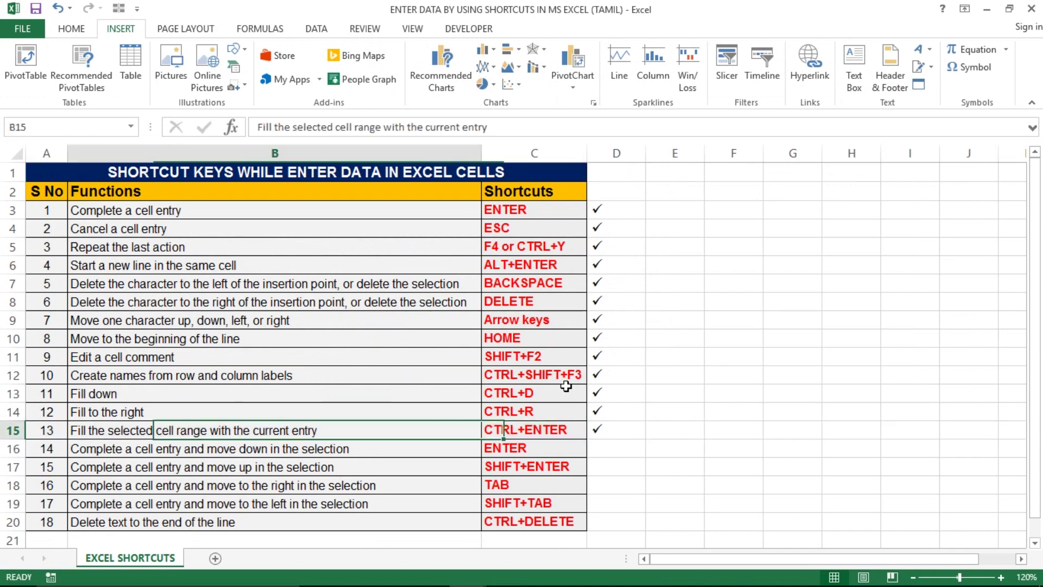
key(Down)
key(shift+Right)
key(Right)
key(Left)
key(Left)
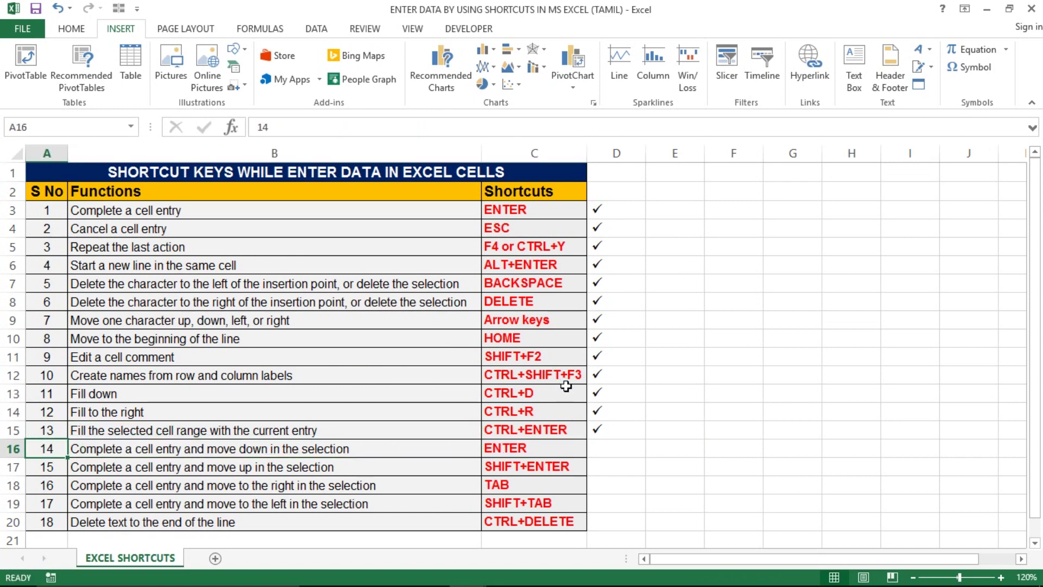
key(Right)
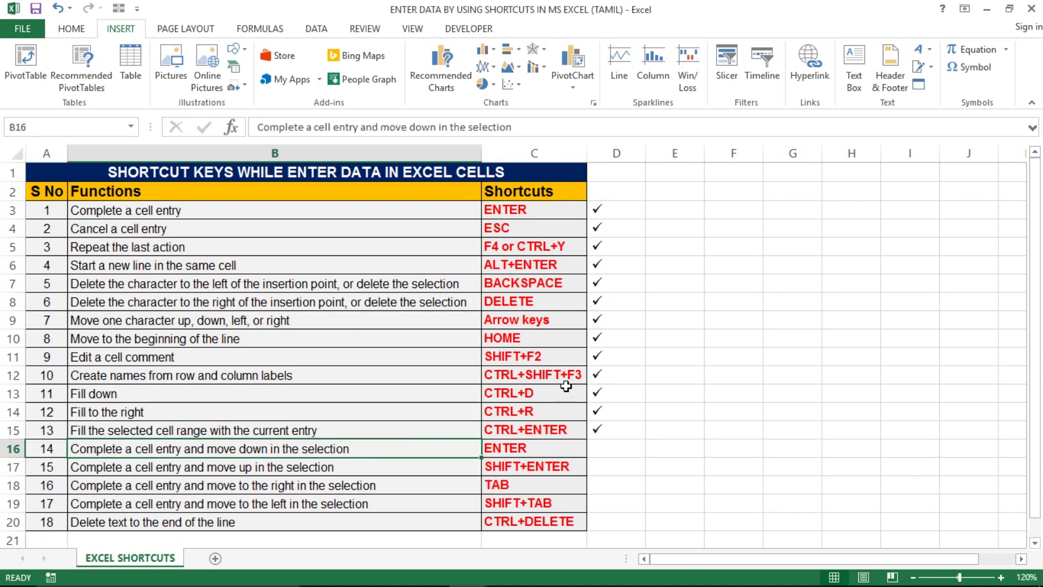
key(Right)
key(Left)
key(Left)
key(Right)
key(Right)
key(Right)
key(Left)
key(Left)
key(Left)
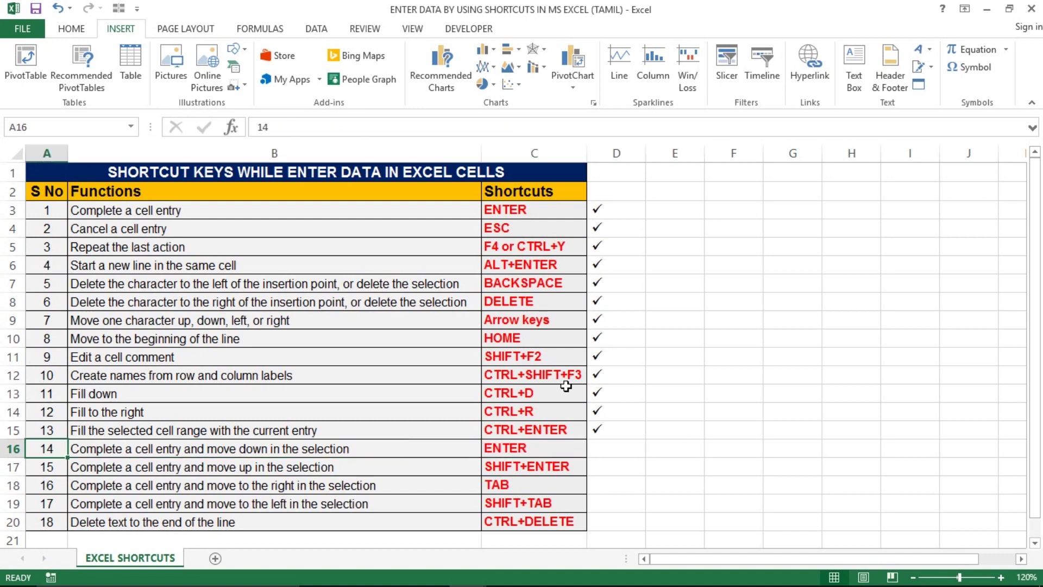
key(Right)
key(Right)
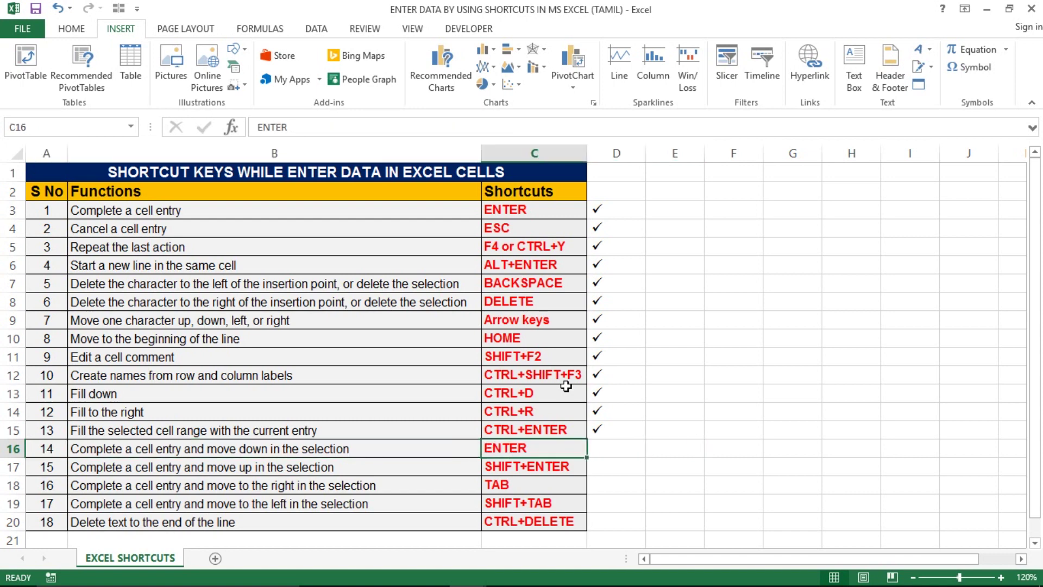
key(Left)
key(Right)
key(Right)
key(Left)
key(Right)
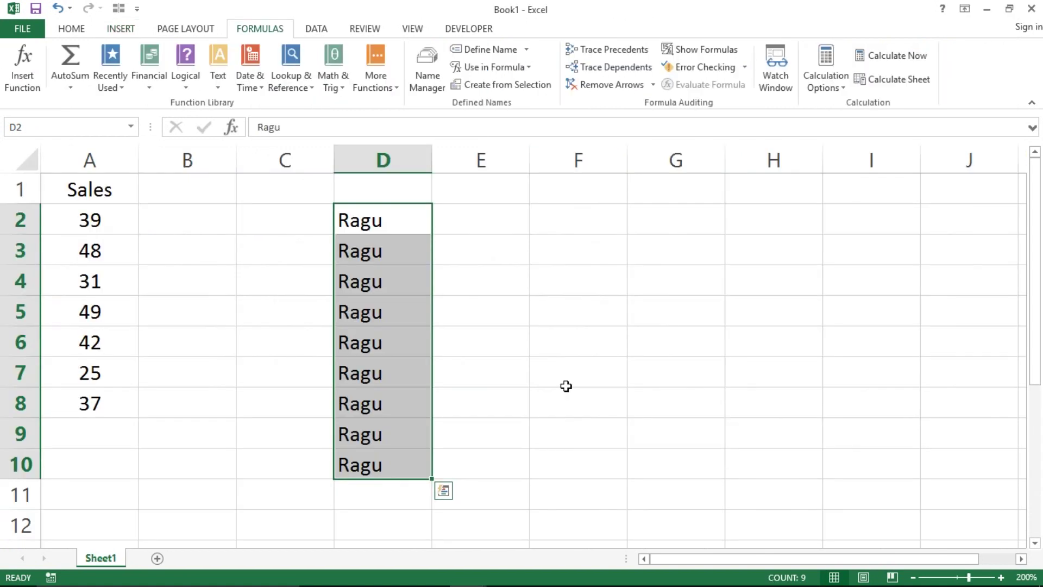
- Go back to the top of the checklist, move down to item 14, and select its whole row
key(Home)
key(ctrl+Home)
key(Down)
key(Down)
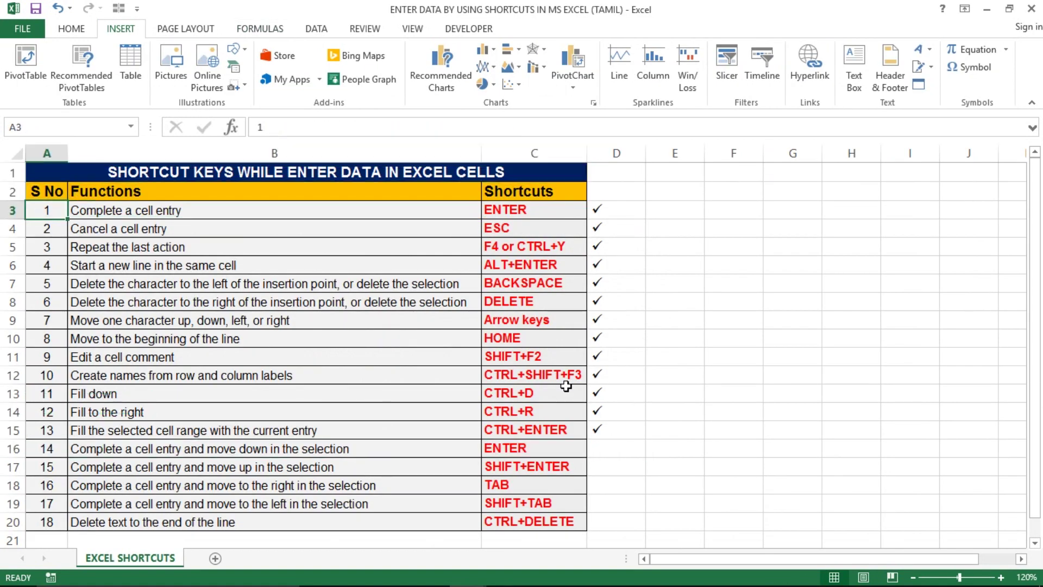
key(Right)
key(Down)
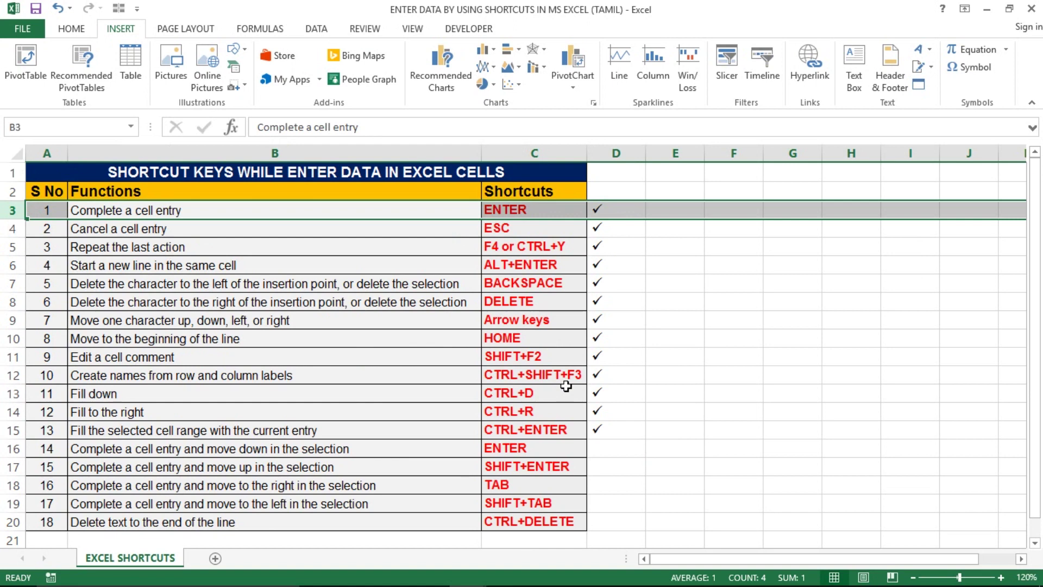
key(Down)
key(Down)
key(Down)
key(Right)
key(Home)
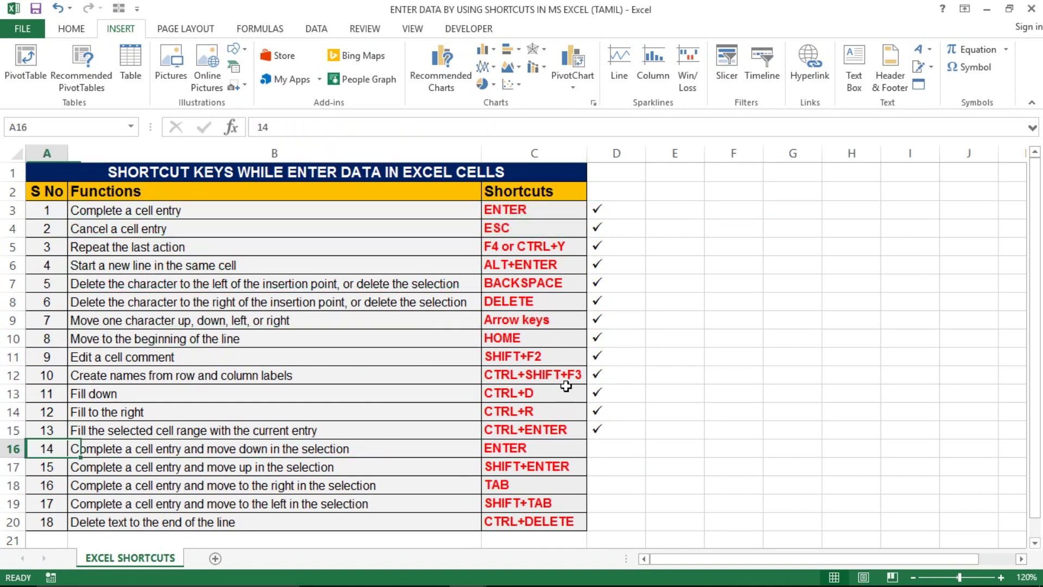
key(Right)
key(shift+space)
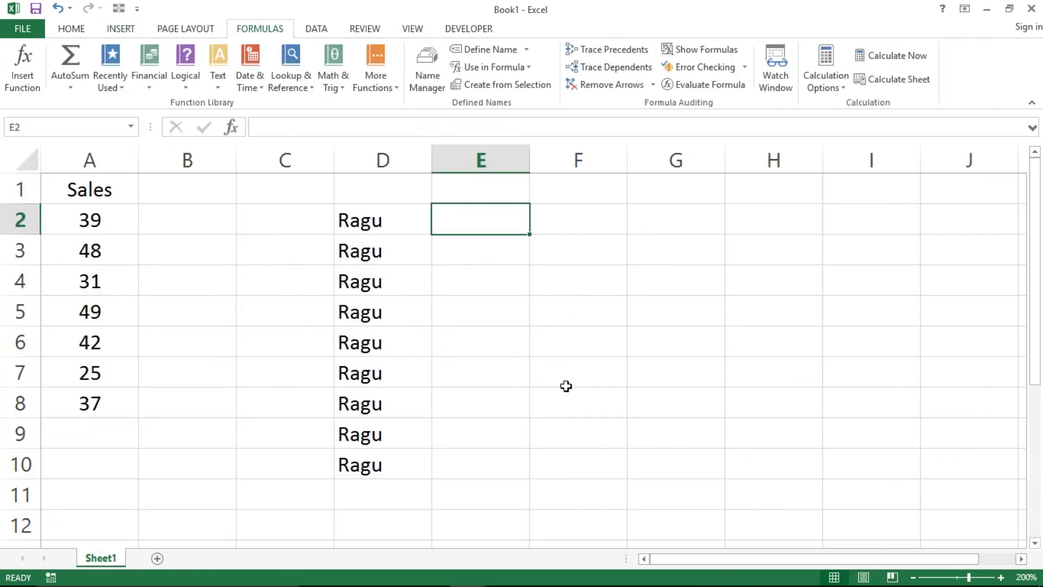
key(Left)
- Clear D2:D10 and enter 'Ragu' only in D2, confirming with Enter
key(ctrl+shift+Down)
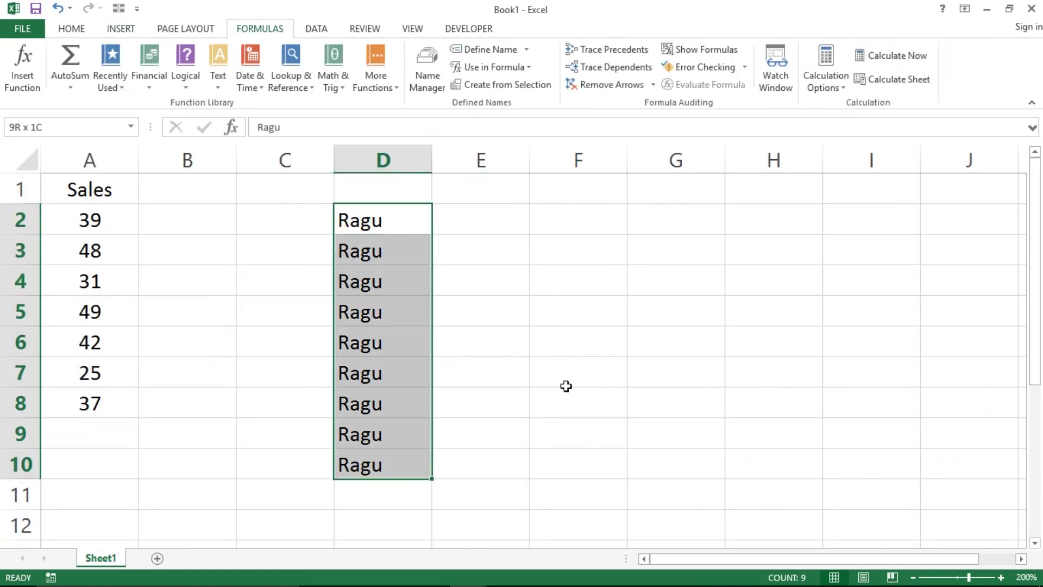
key(Delete)
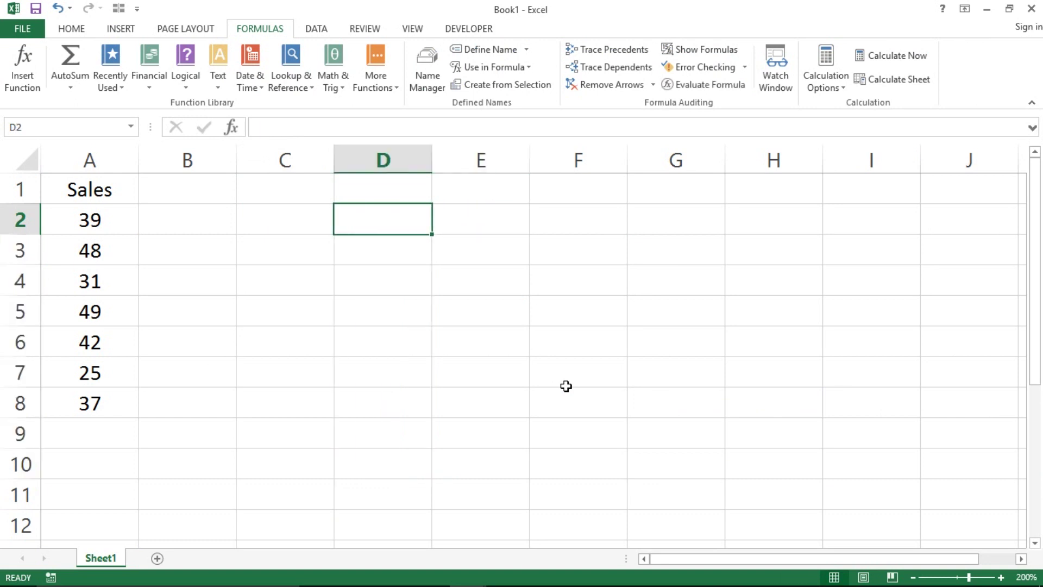
text(Ragu)
key(Return)
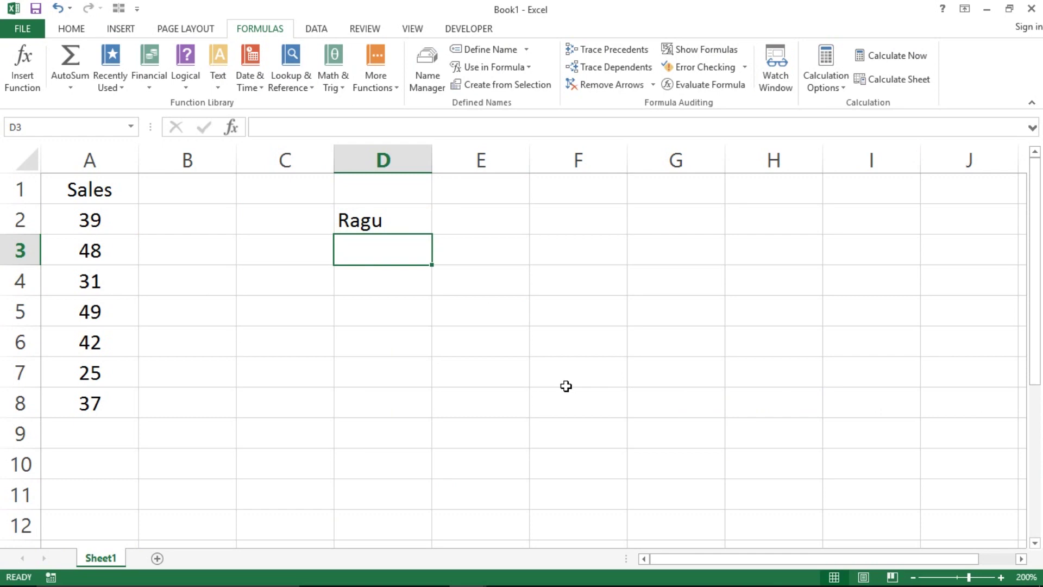
- On the checklist, tick item 14 by copying the check mark down with Ctrl+D
key(alt+Tab)
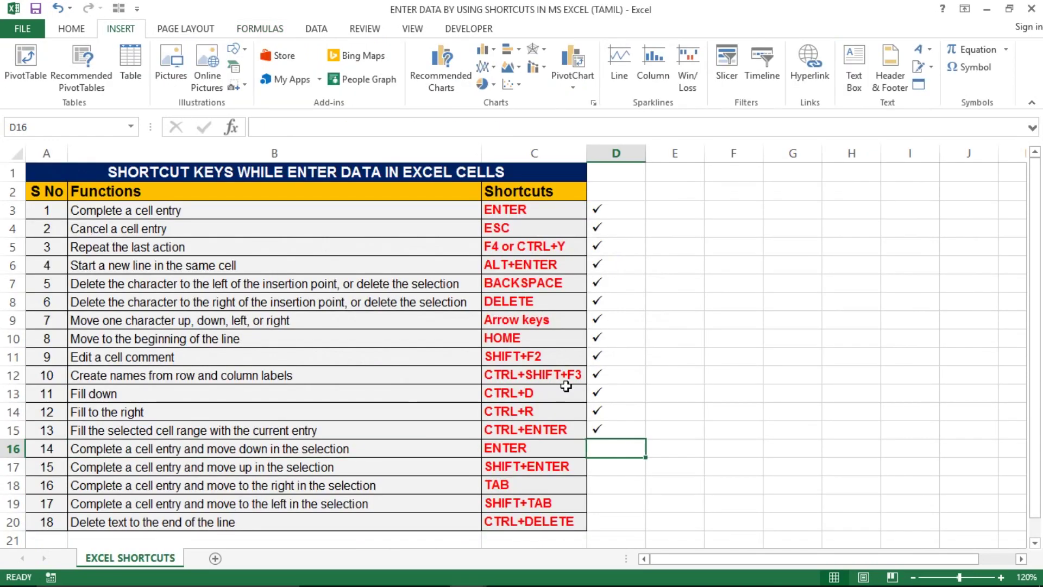
key(ctrl+d)
key(Down)
- Look over item 15's shortcut, then go back to Book1 at D2
key(Left)
key(Left)
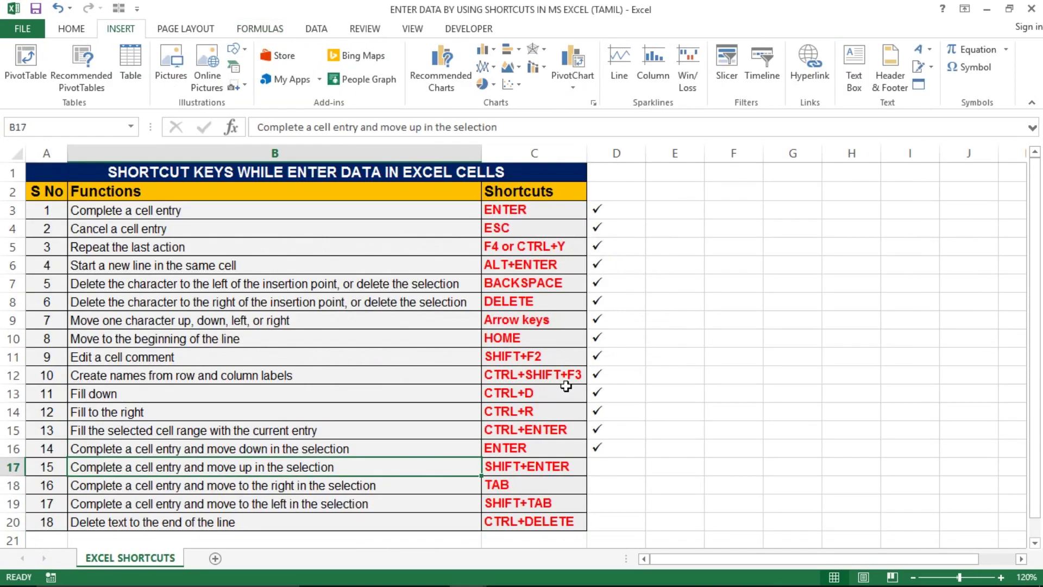
key(Right)
key(Right)
key(Left)
key(Left)
key(Left)
key(Right)
key(Left)
key(Right)
key(Right)
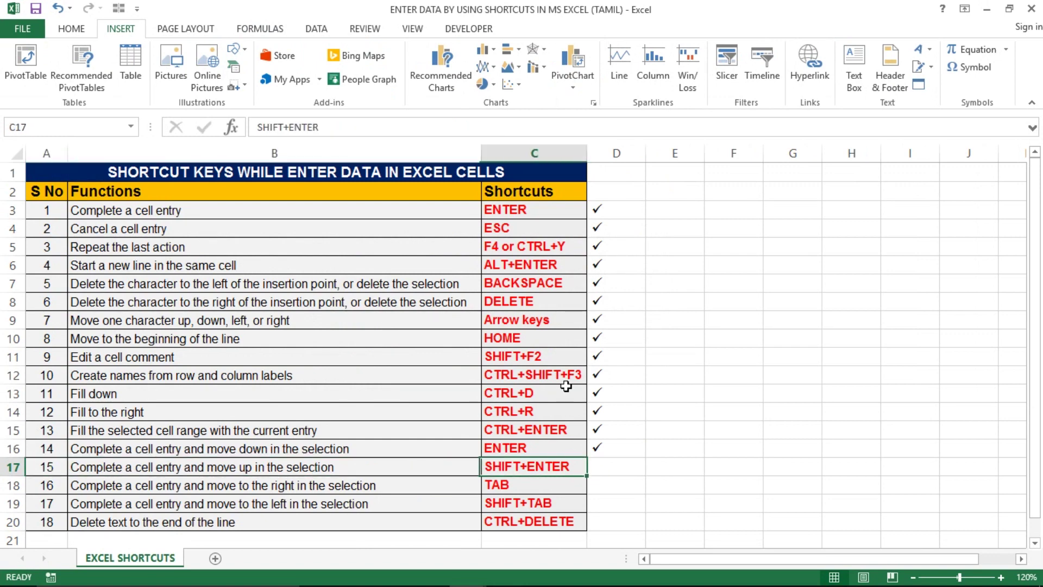
key(alt+Tab)
key(Right)
key(Left)
key(Up)
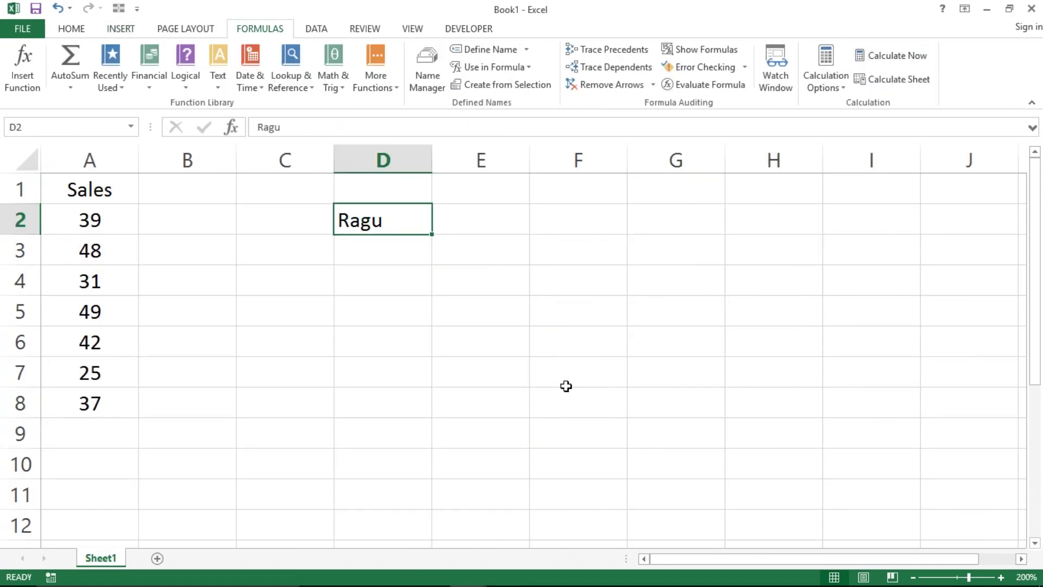
- Clear D2, type 'Ragu' into D5 and confirm moving up, then return to the checklist
key(Delete)
key(Down)
key(Down)
key(Down)
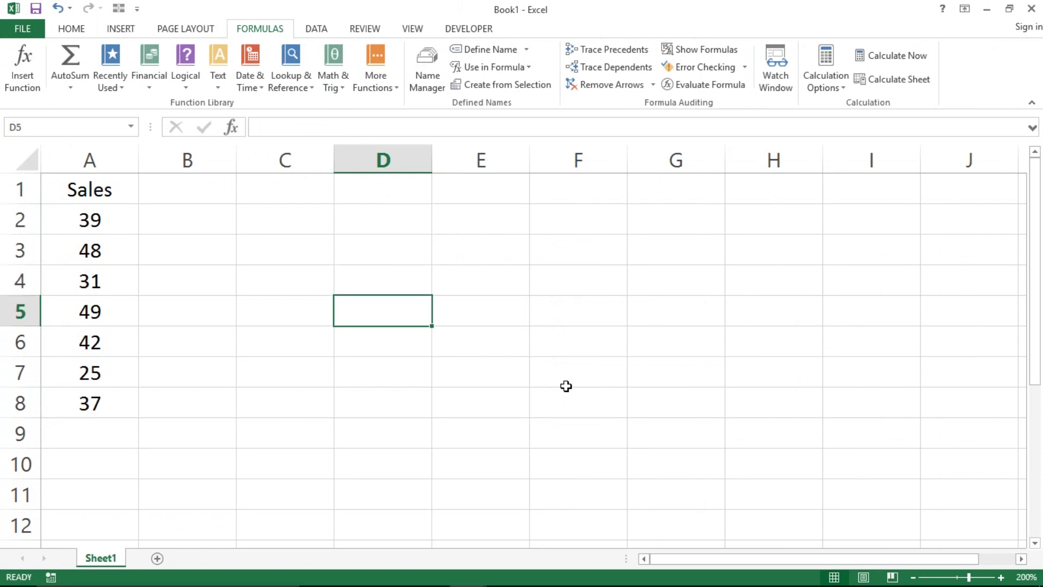
text(Ragu)
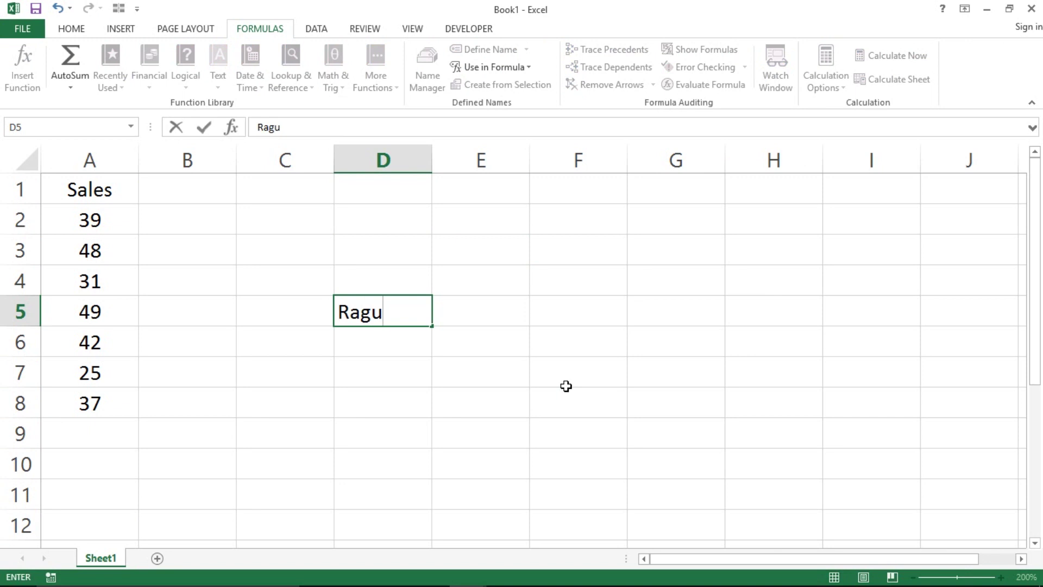
key(Up)
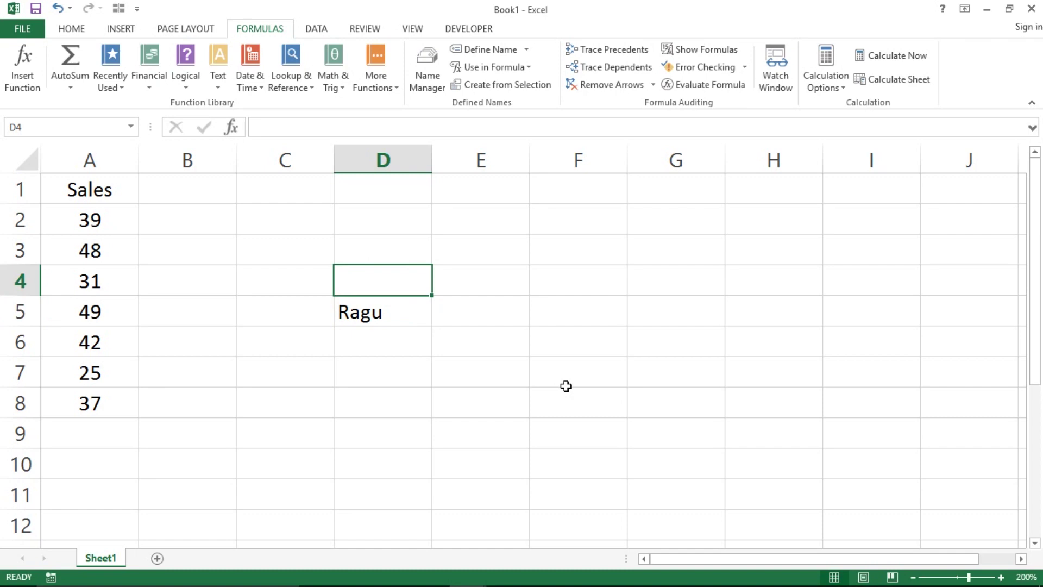
key(alt+Tab)
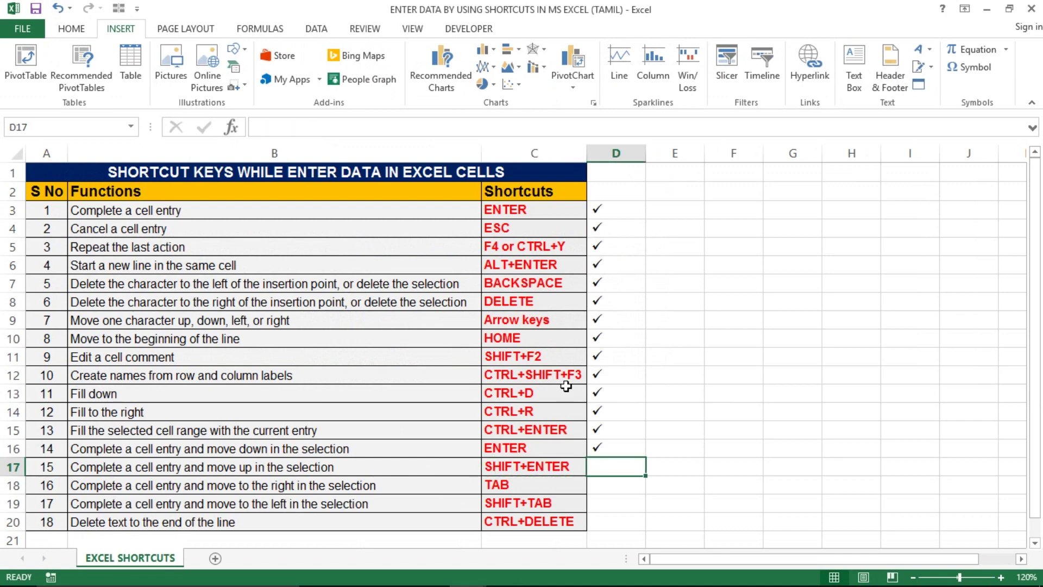
- Tick item 15 by copying the check mark down with Ctrl+D
key(ctrl+d)
key(Left)
key(Down)
key(Left)
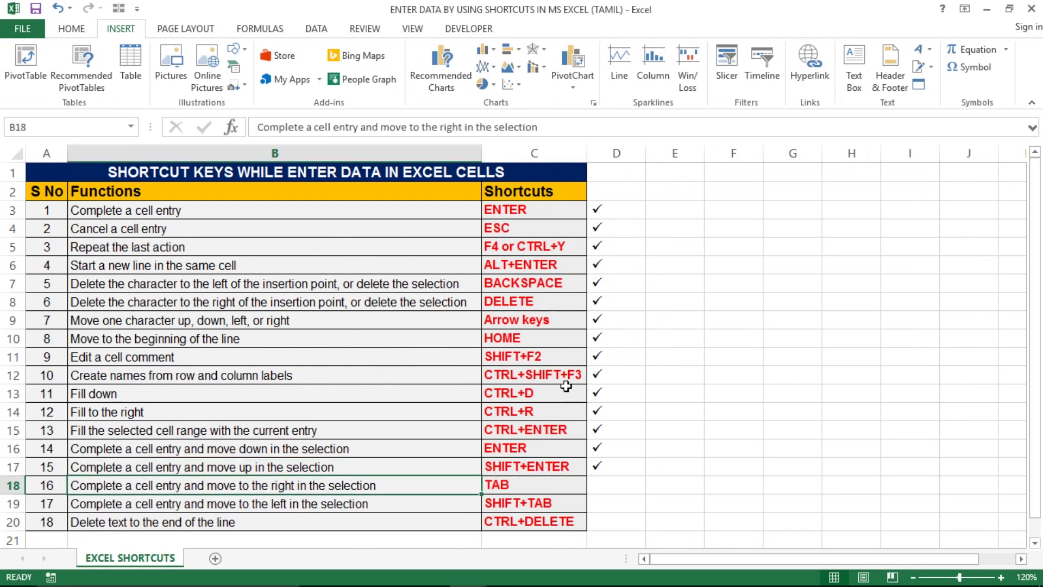
- Review item 16's description, shortcut and tick cell, then go to D5 in Book1
key(Left)
key(shift+Right)
key(shift+Right)
key(shift+Right)
key(Tab)
key(Tab)
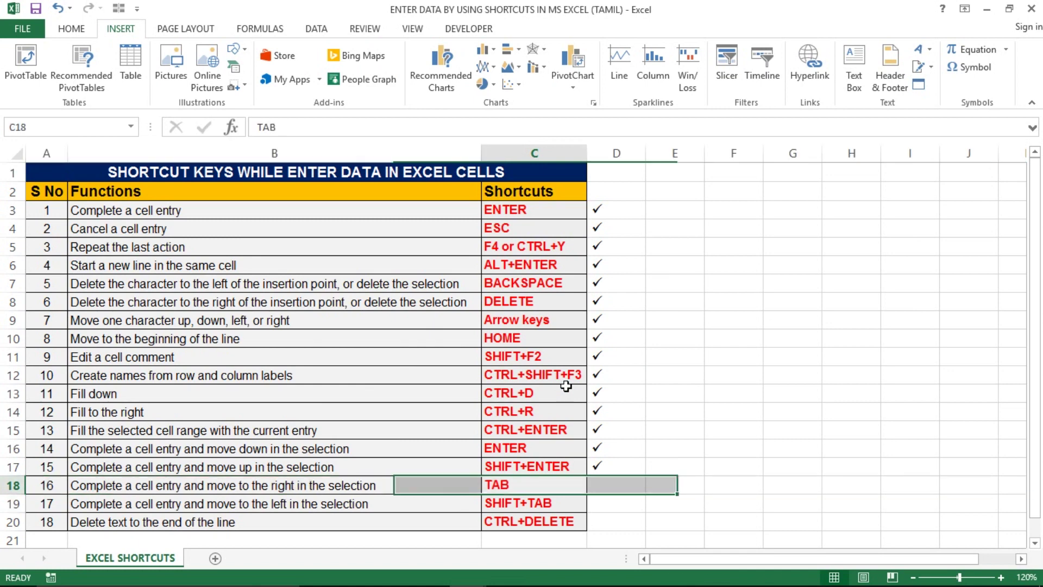
key(Left)
key(Left)
key(Tab)
key(Tab)
key(shift+Tab)
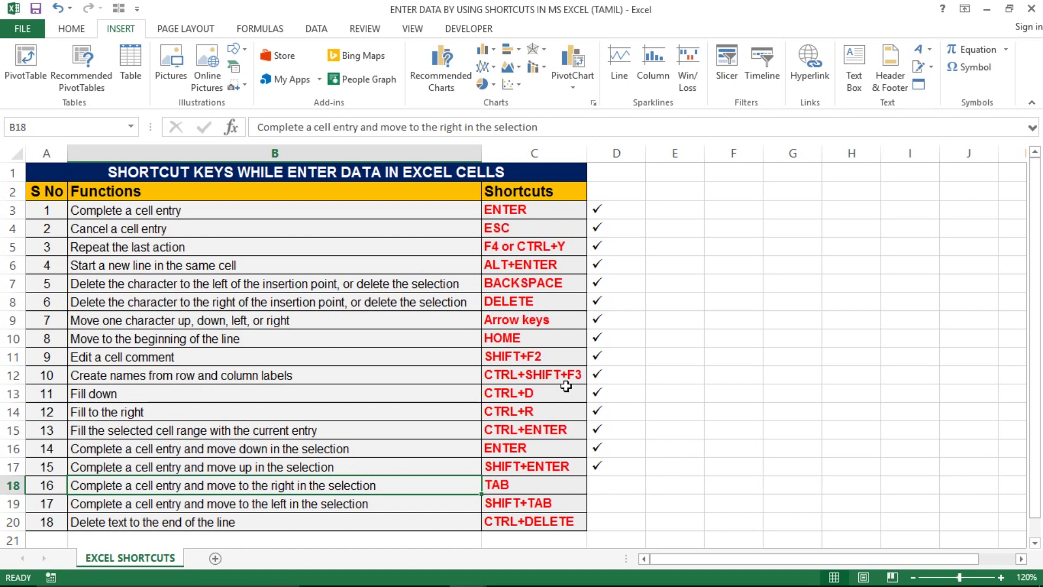
key(Tab)
key(Tab)
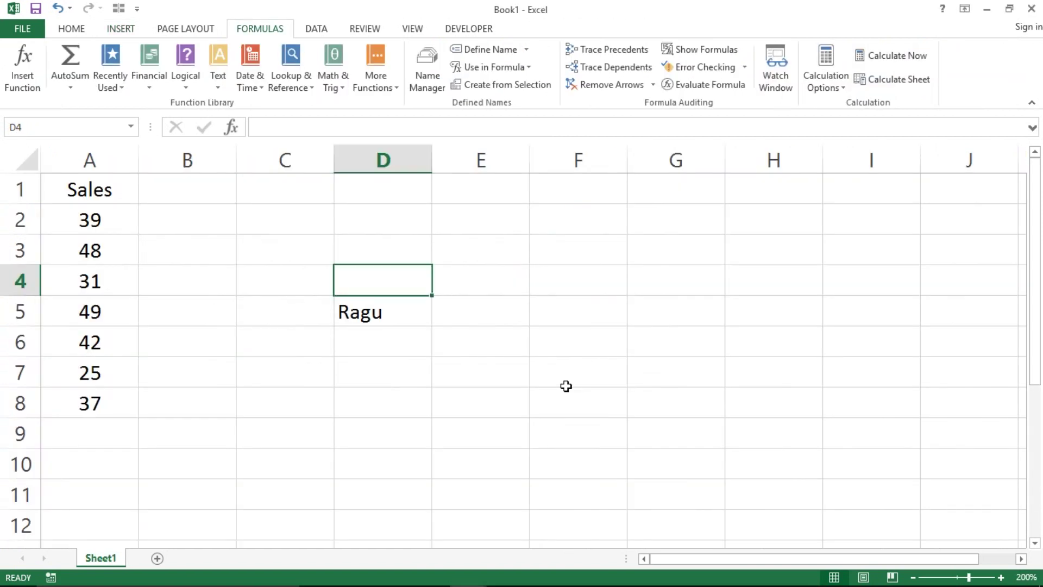
key(Down)
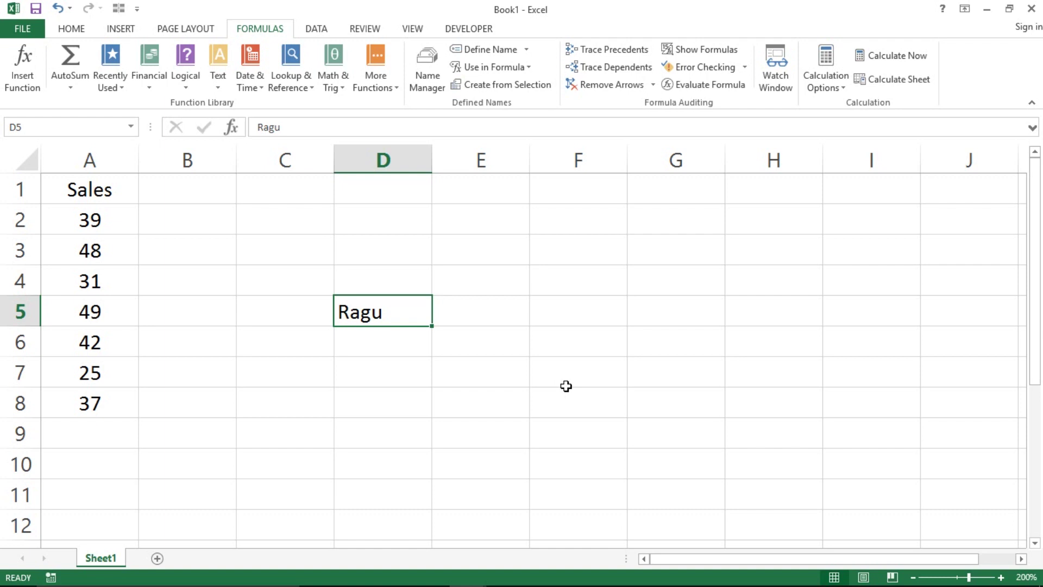
- Re-enter 'Ragu' in D5, confirm with Tab, and return to D5 with Shift+Tab
key(Delete)
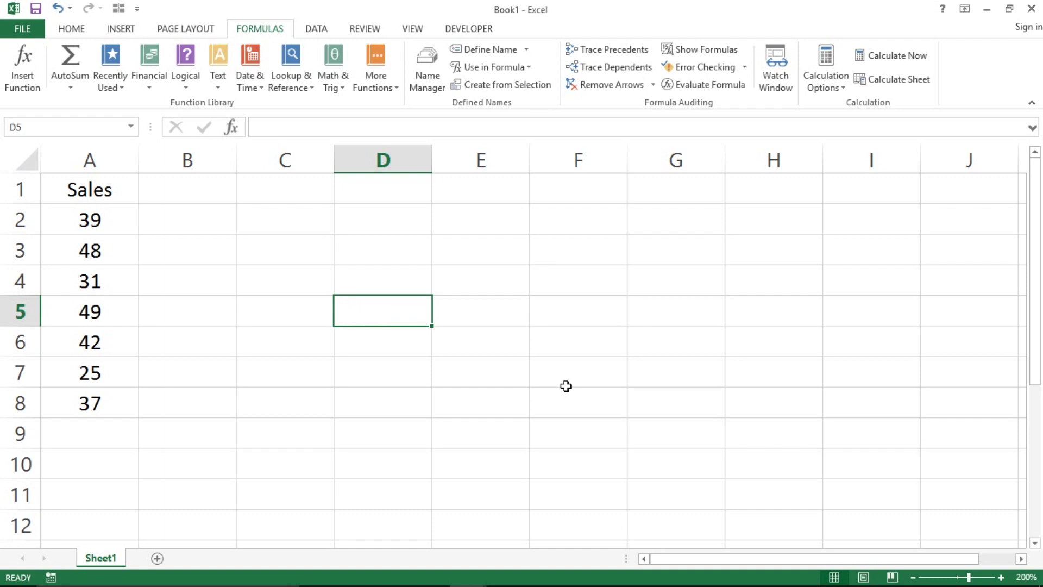
text(Ragu)
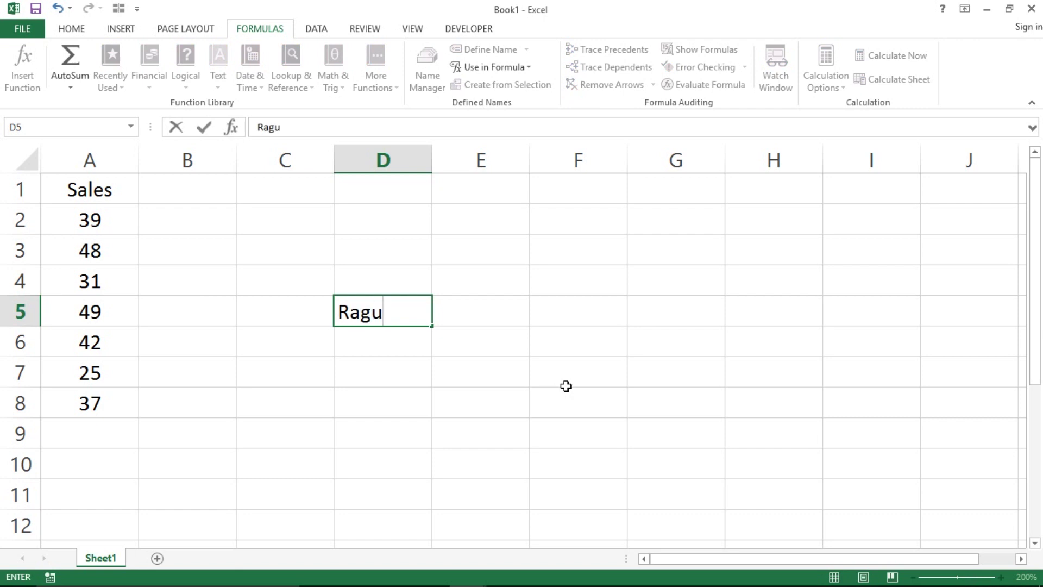
key(Tab)
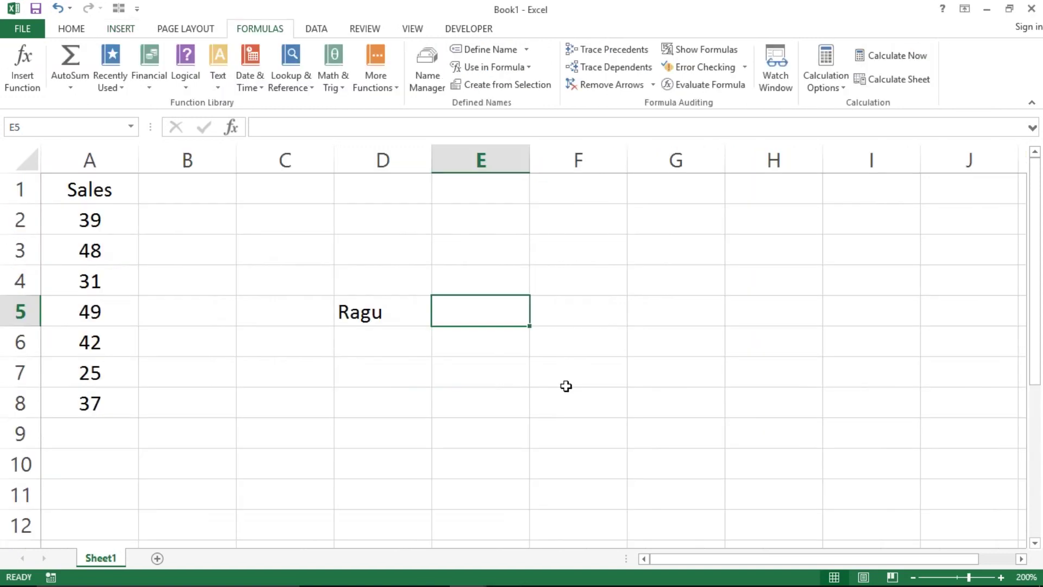
key(shift+Tab)
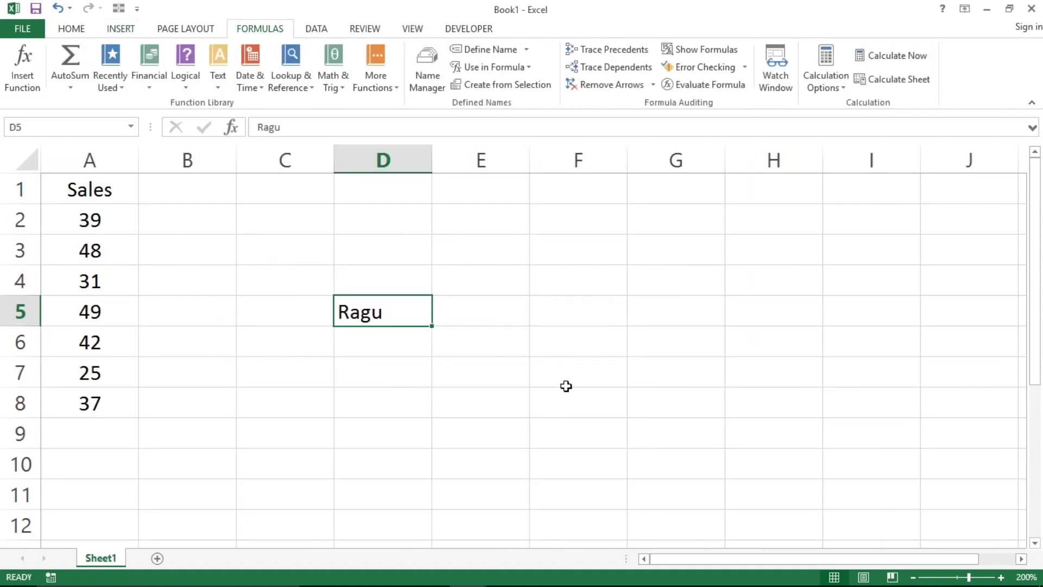
- Clear D5 again, retype 'Ragu' and confirm with Shift+Tab
key(Delete)
text(Ragu)
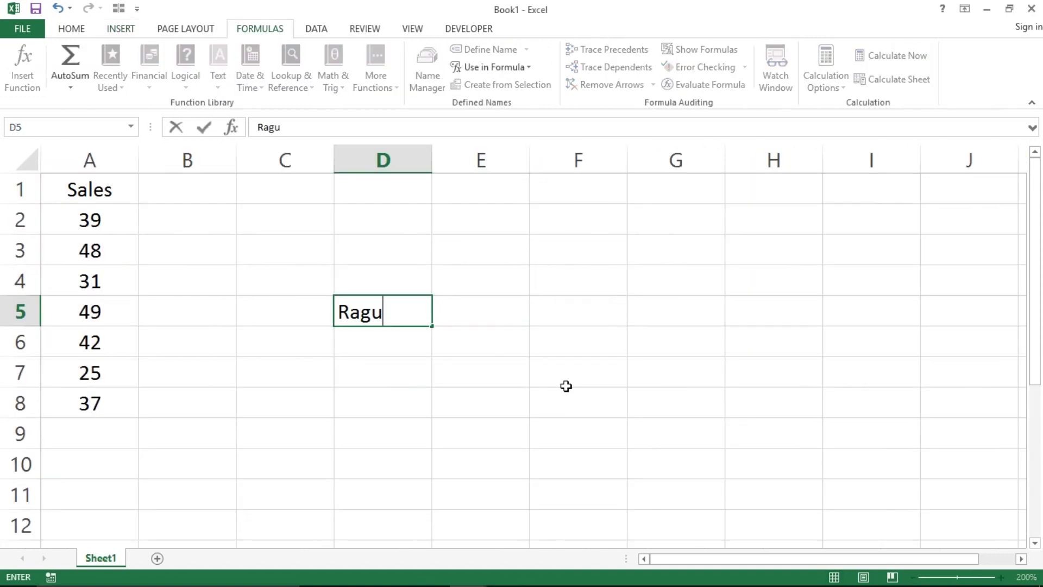
key(shift+Tab)
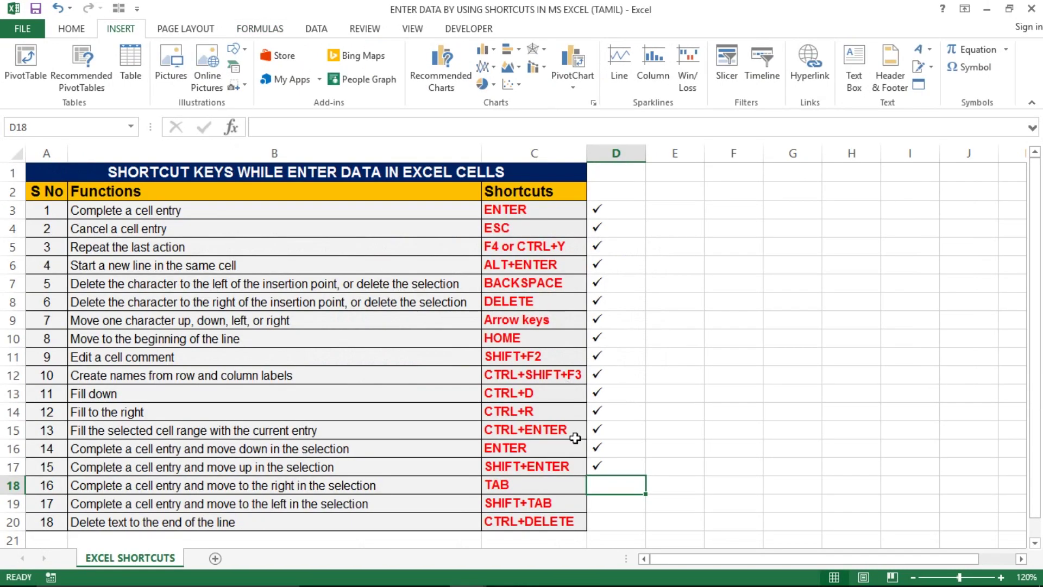
- Fill check marks into items 16 and 17 with Ctrl+D
drag(567, 486, 568, 496)
key(ctrl+d)
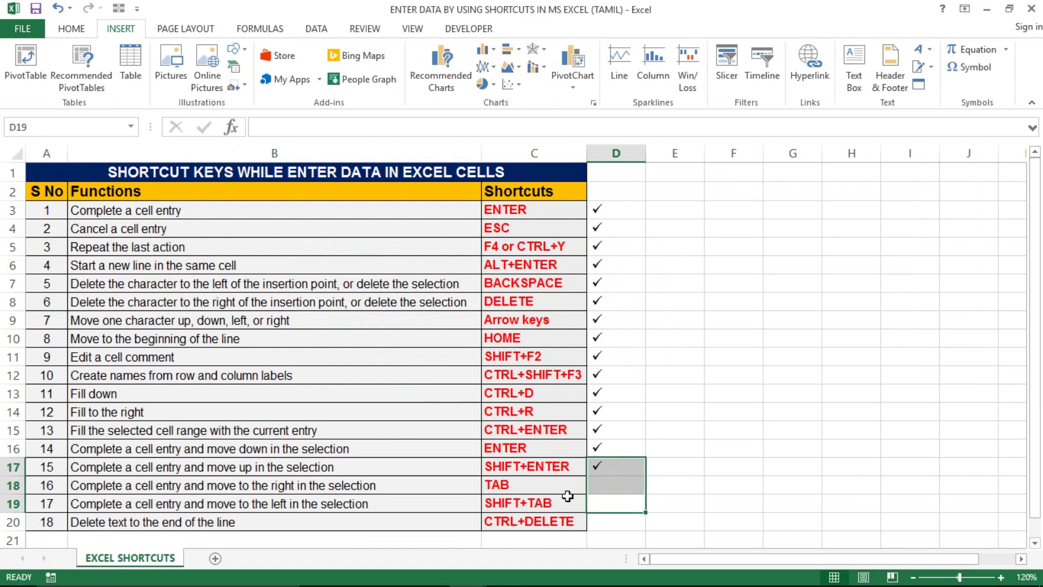
key(Down)
key(Down)
key(Up)
key(Up)
key(Left)
key(Left)
key(Left)
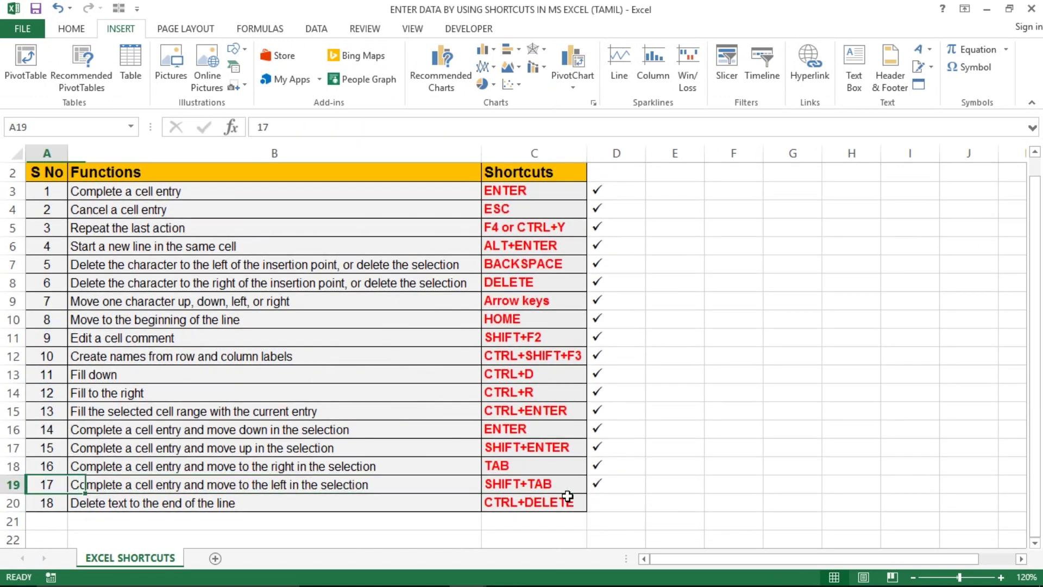
- Review item 18 and the last shortcuts, SHIFT+TAB and CTRL+DELETE, then return to Book1
key(Down)
key(Right)
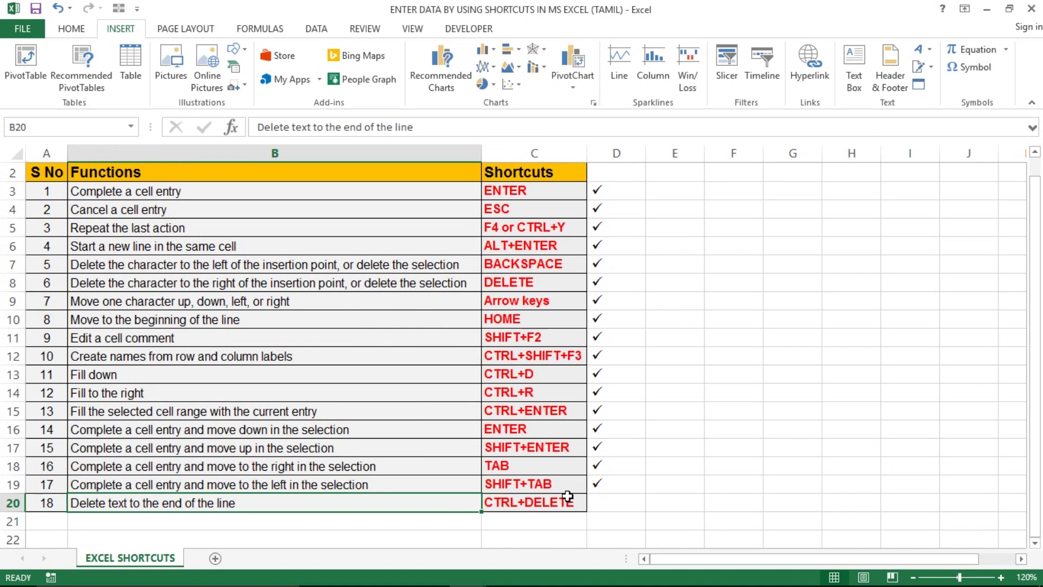
key(Right)
key(Right)
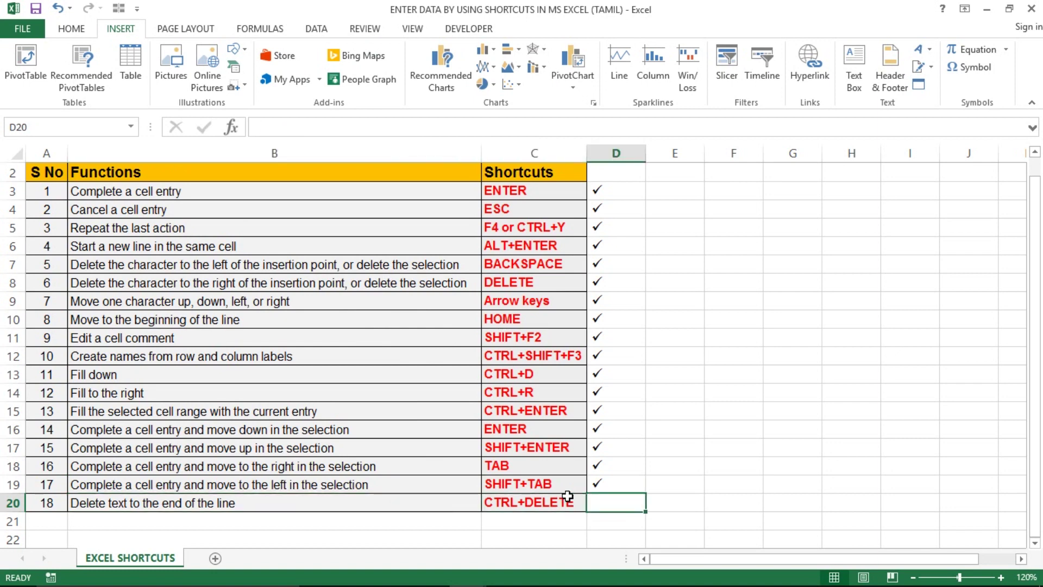
click(505, 489)
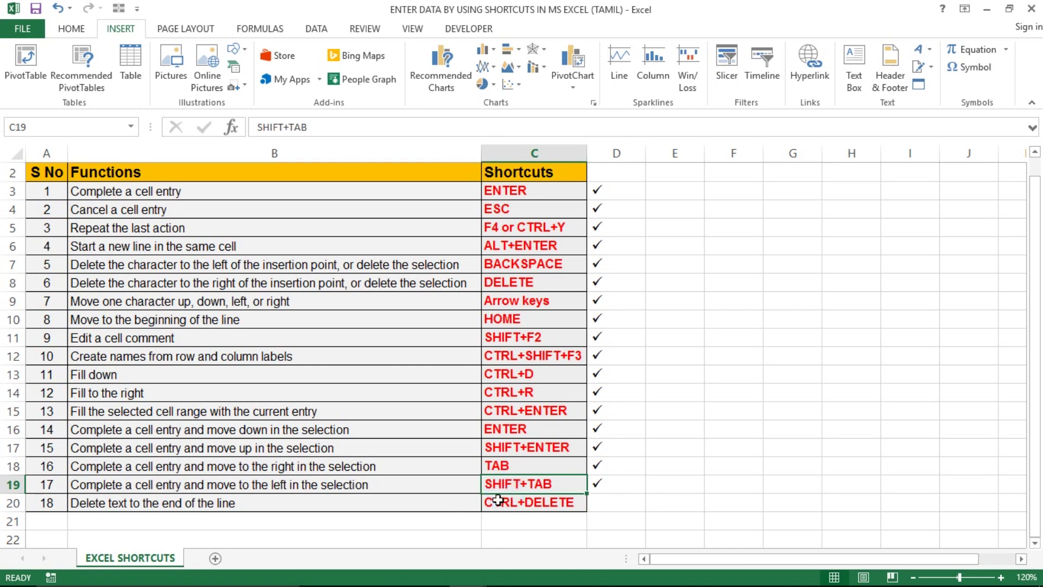
click(504, 501)
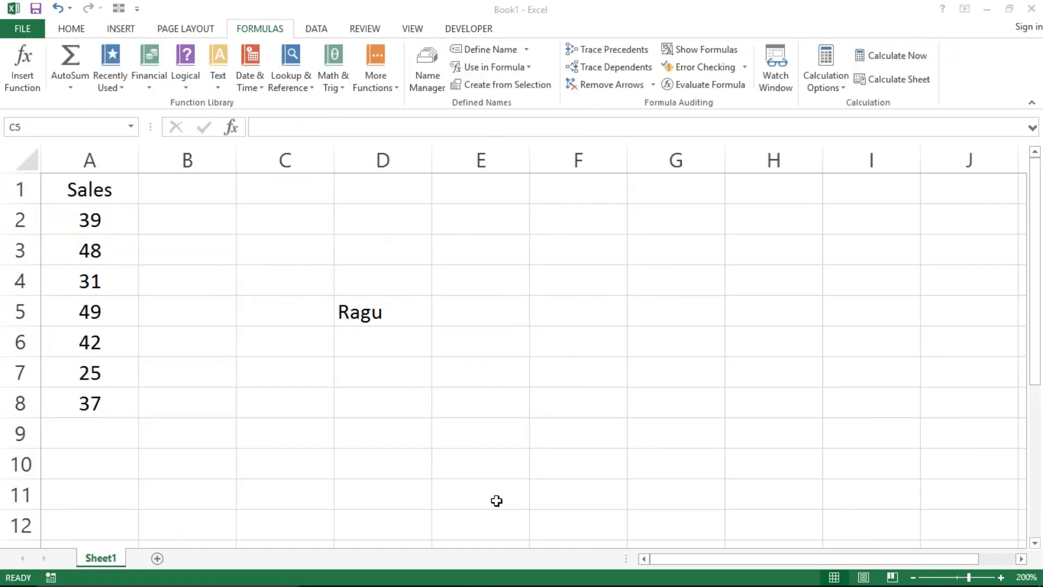
key(Right)
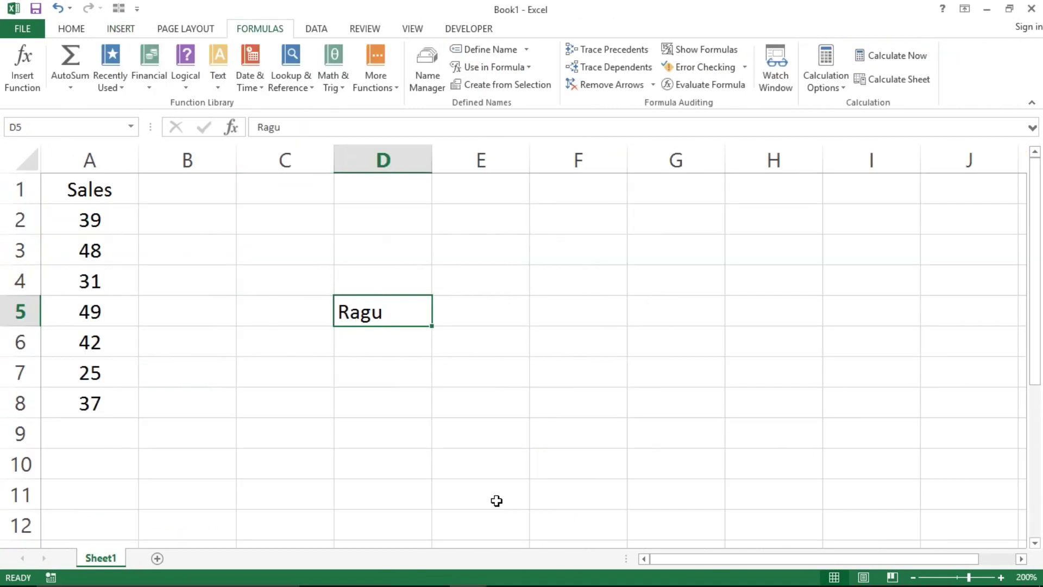
- Clear D5 and type 'Chennai Madurai Trichy Ariyalur Peramabalur' into D3
key(Delete)
key(ctrl+Up)
key(Down)
key(Down)
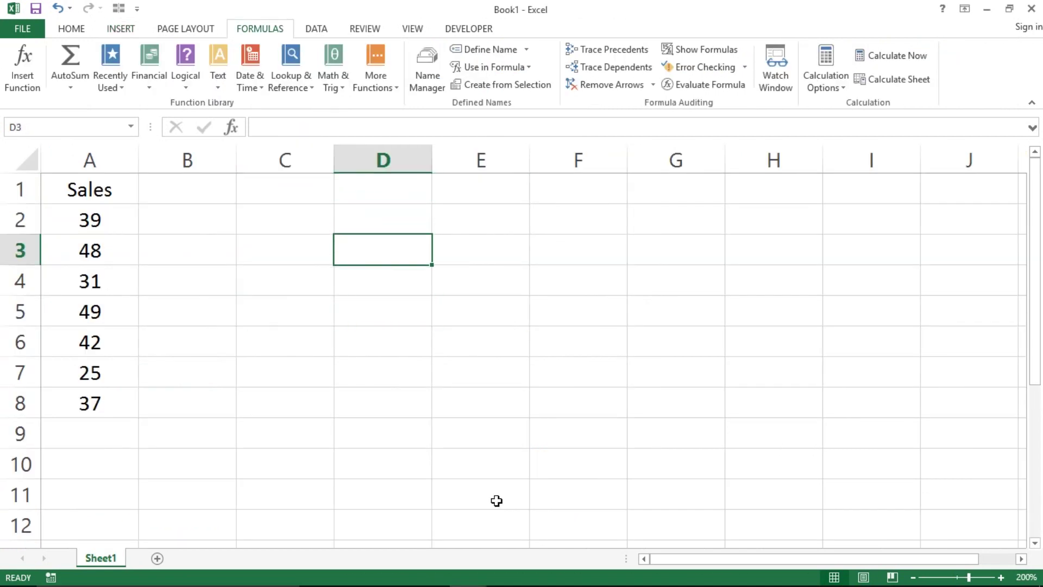
text(Chennai )
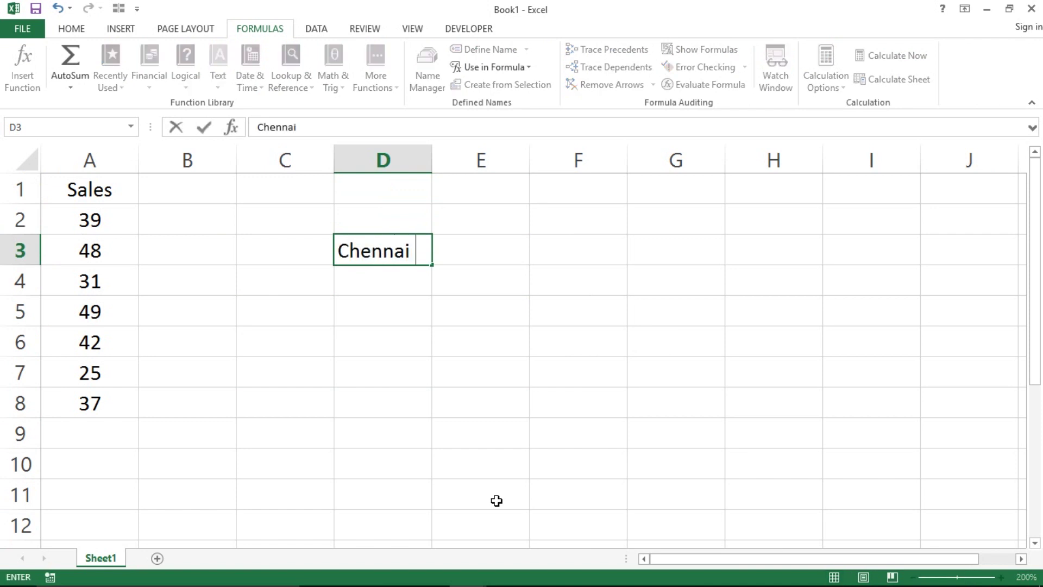
text(Madurai Trich)
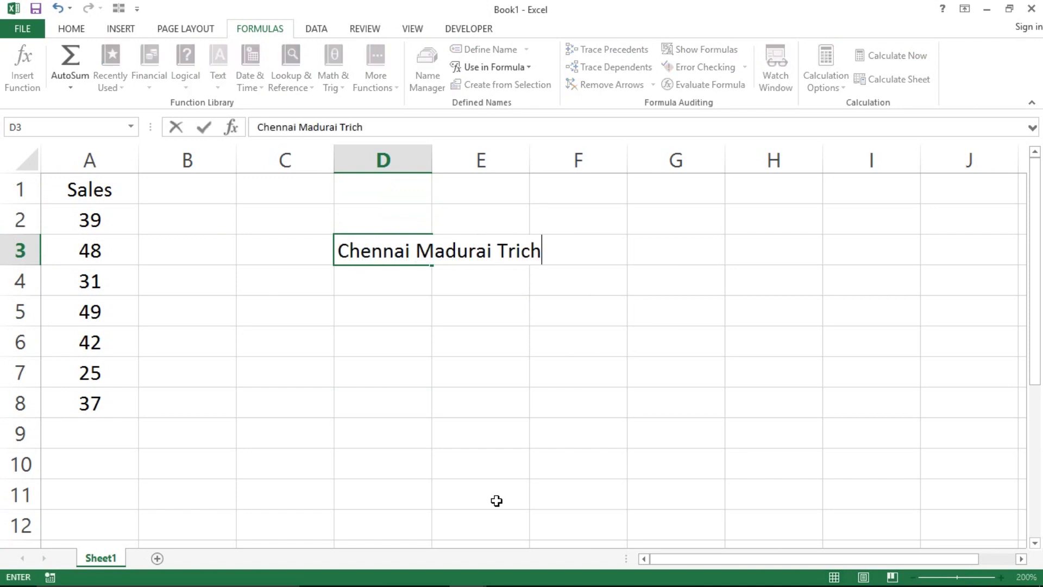
text(y Ariyal)
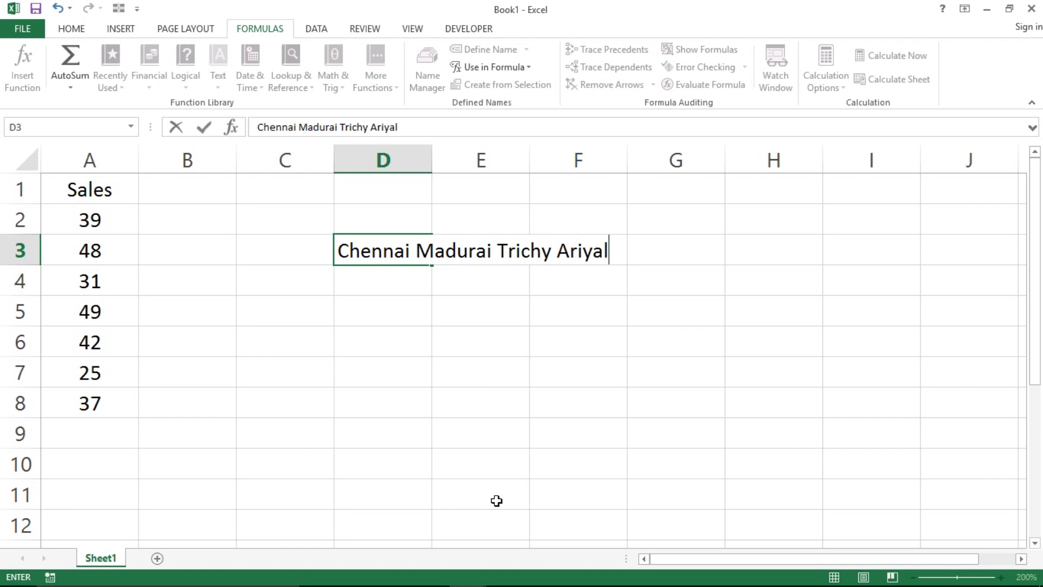
text(ur Perama)
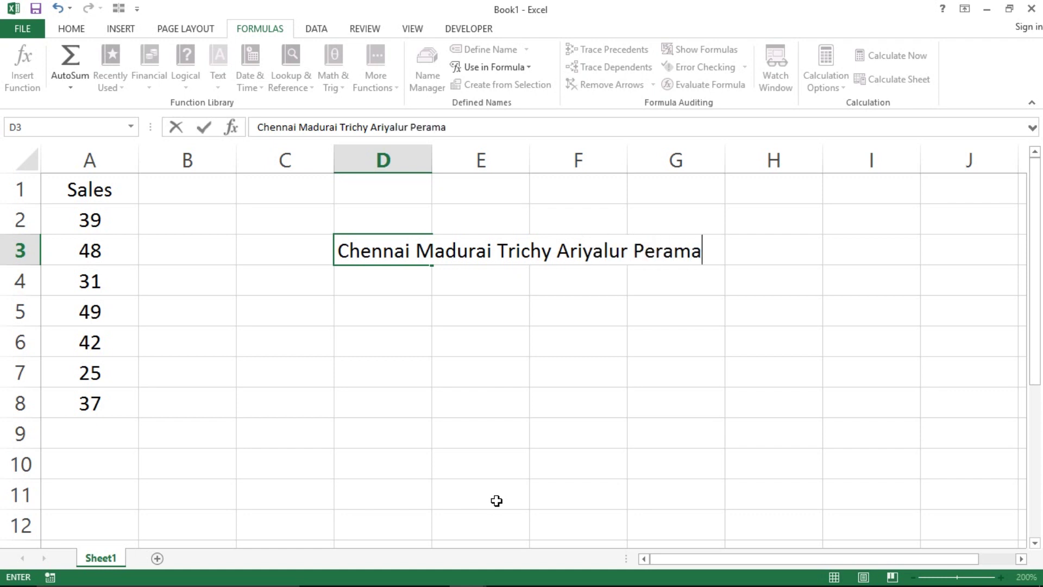
text(balur)
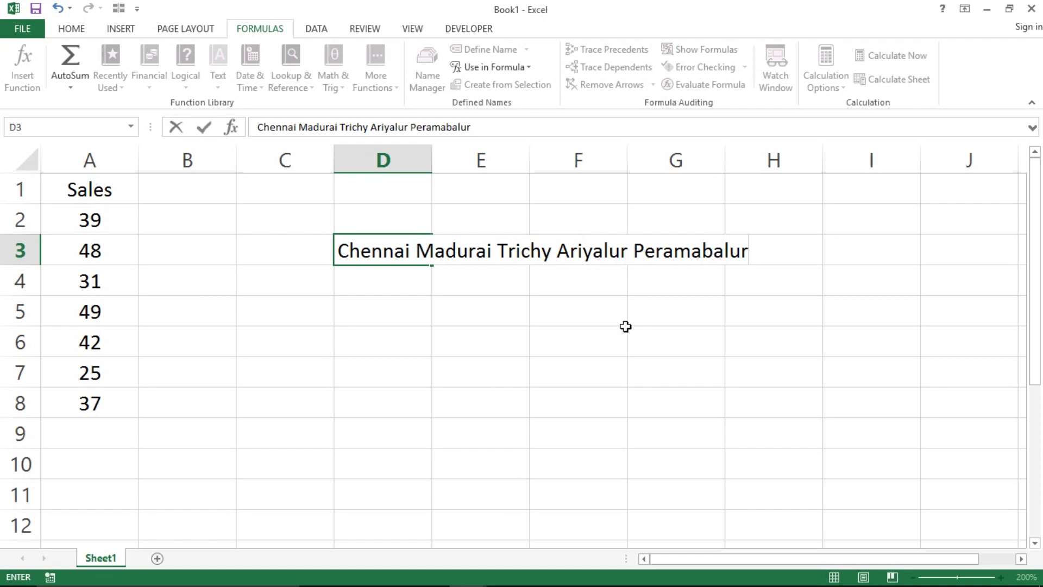
- Delete 'Peramabalur' from the end of D3's text with Ctrl+Delete
click(636, 248)
click(759, 248)
click(634, 251)
key(ctrl+Delete)
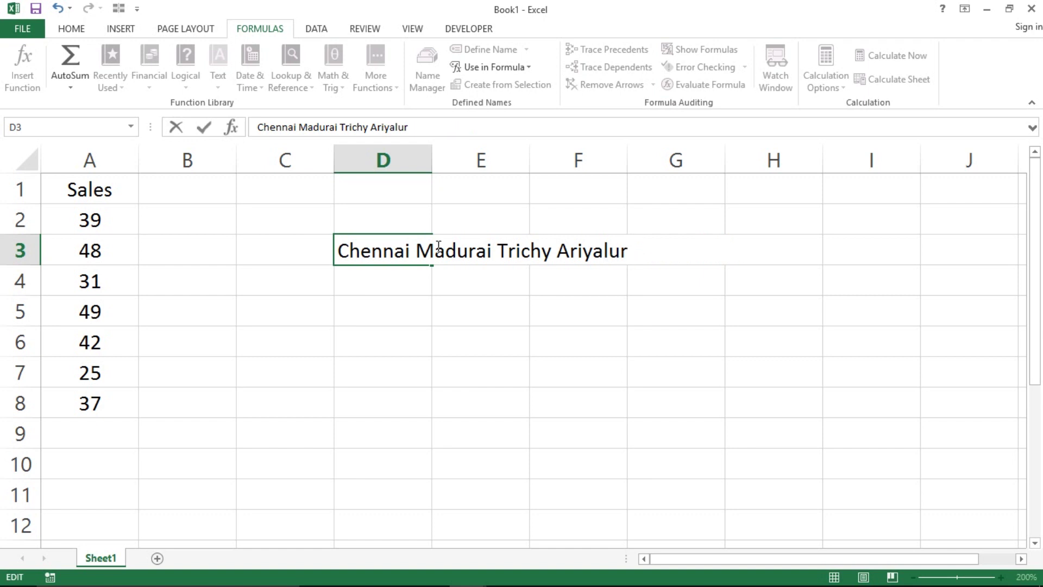
- Trim D3 down to 'Che' with two Ctrl+Delete edits and commit the entry
click(420, 249)
key(ctrl+Delete)
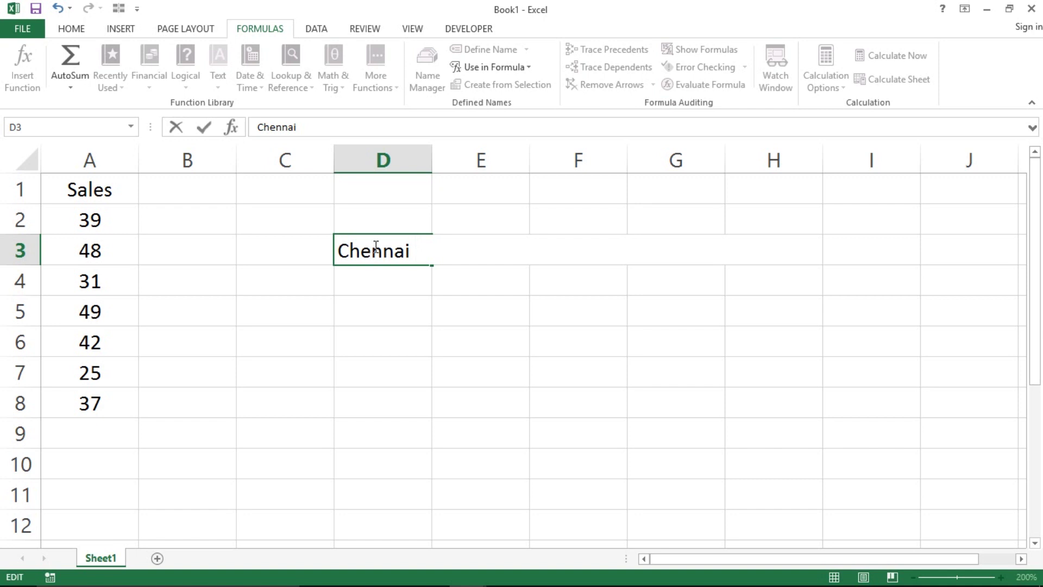
click(375, 251)
key(ctrl+Delete)
key(Return)
- Close Book1 without saving and jump to the top of the checklist table
key(Up)
key(Up)
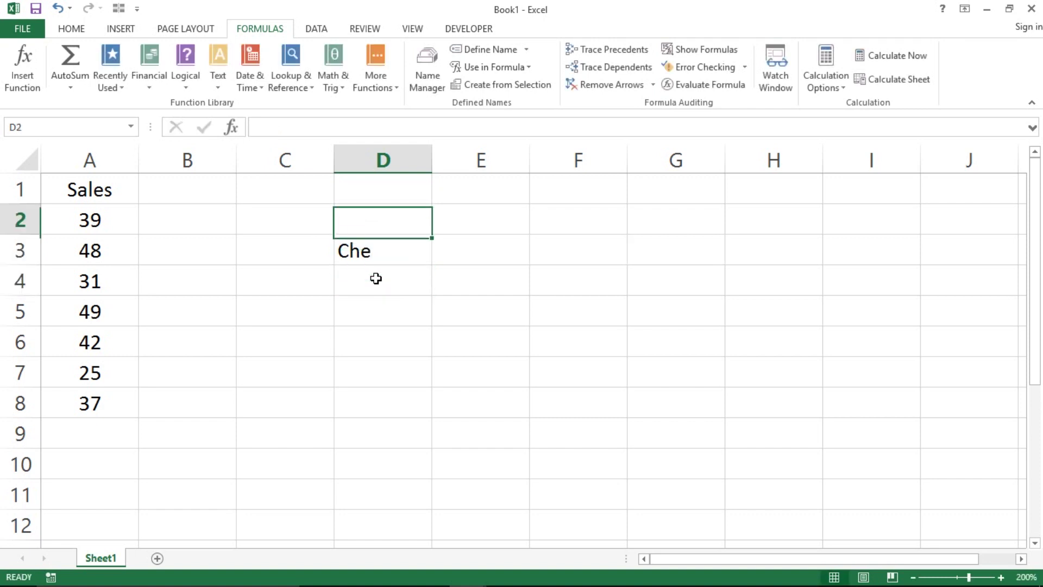
key(Left)
key(Left)
key(Left)
key(Up)
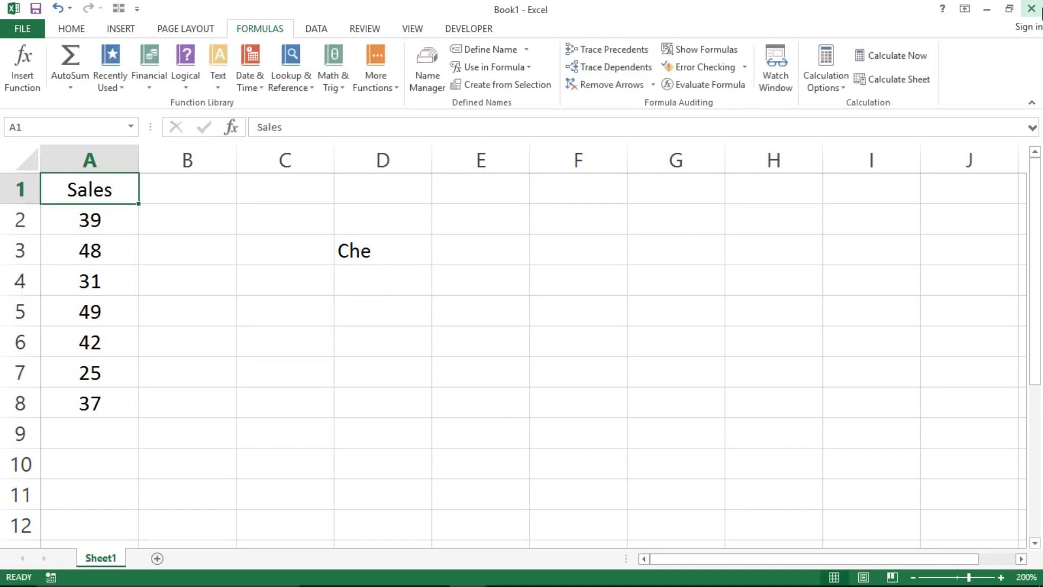
click(1034, 10)
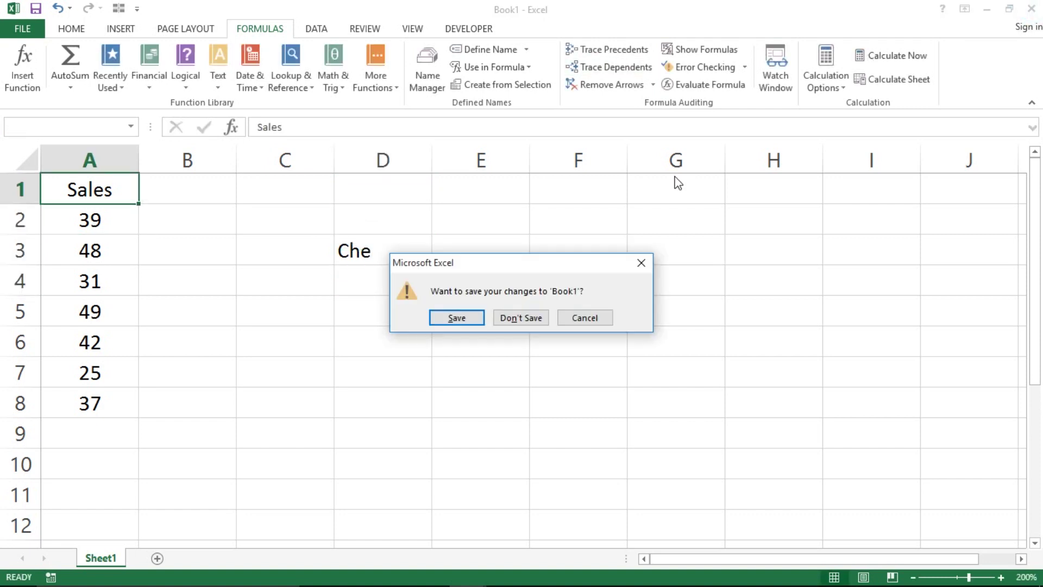
click(516, 315)
click(352, 300)
key(ctrl+Up)
- Fill the tick from D19 down into D20 for item 18
key(ctrl+Home)
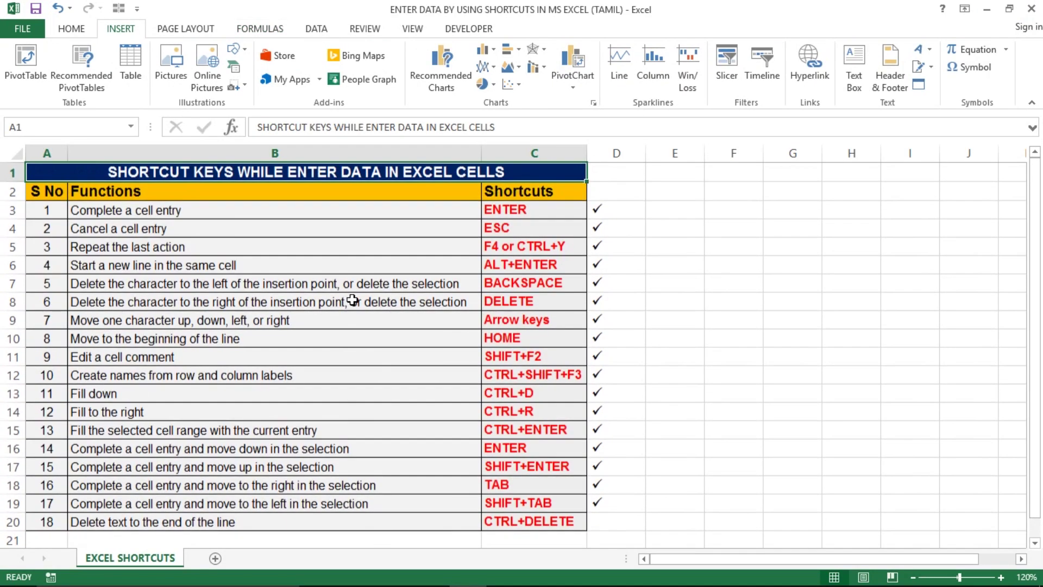
key(ctrl+Down)
scroll(352, 300, down, 1)
key(Right)
key(Right)
key(Right)
key(Right)
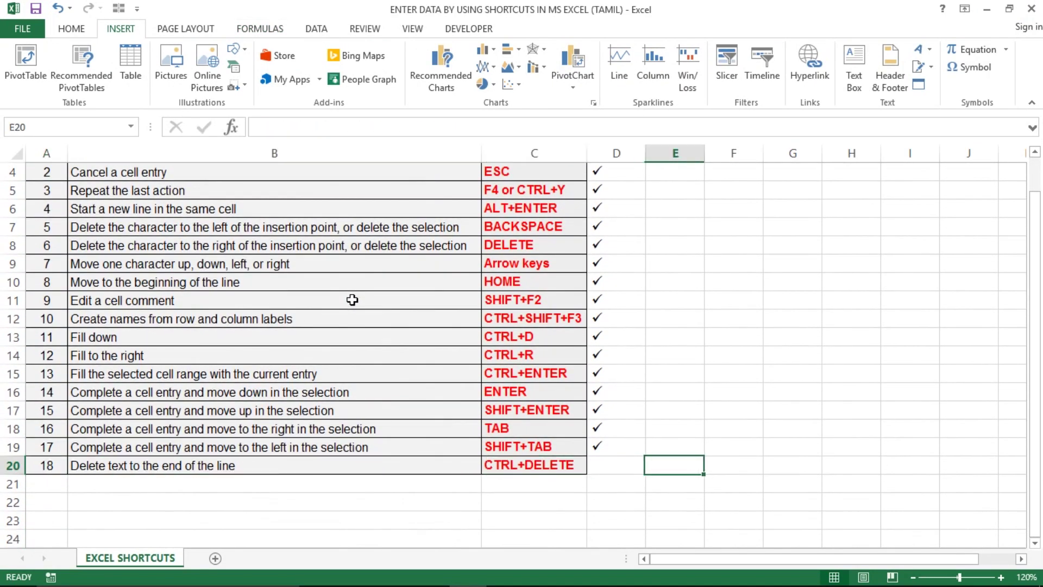
key(Left)
key(shift+Up)
key(ctrl+Up)
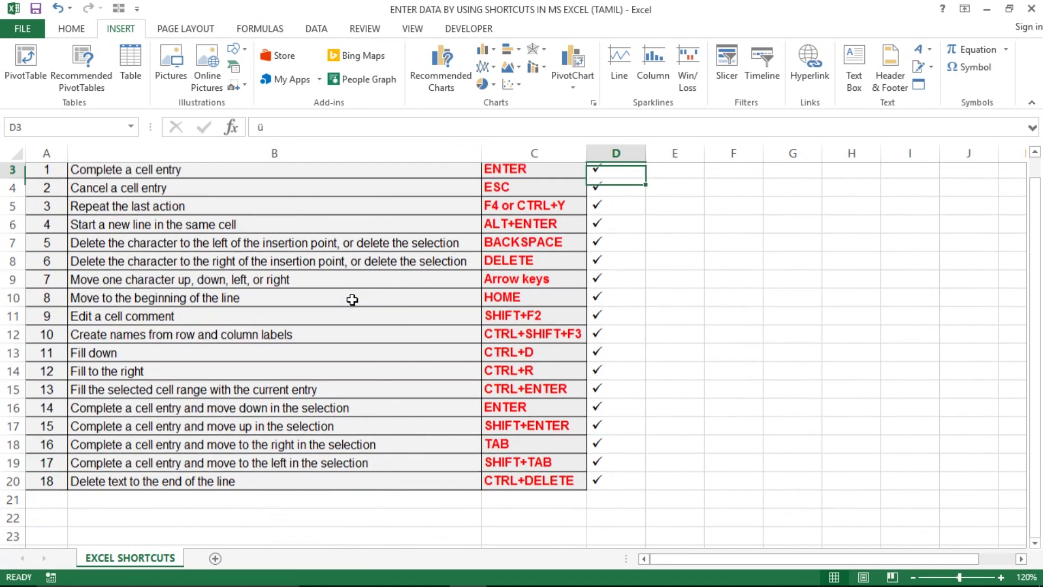
- Navigate the checklist between the title, Shortcuts header, S No column and table bottom
key(Up)
key(Up)
key(Left)
key(Down)
key(Down)
key(Down)
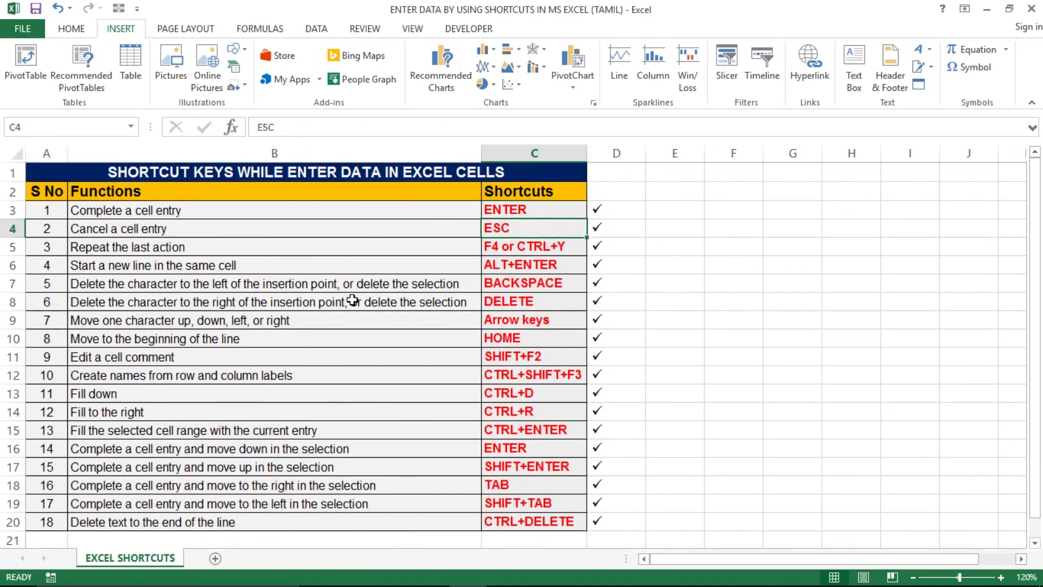
key(ctrl+Home)
key(Down)
key(Down)
key(Down)
key(Up)
key(Up)
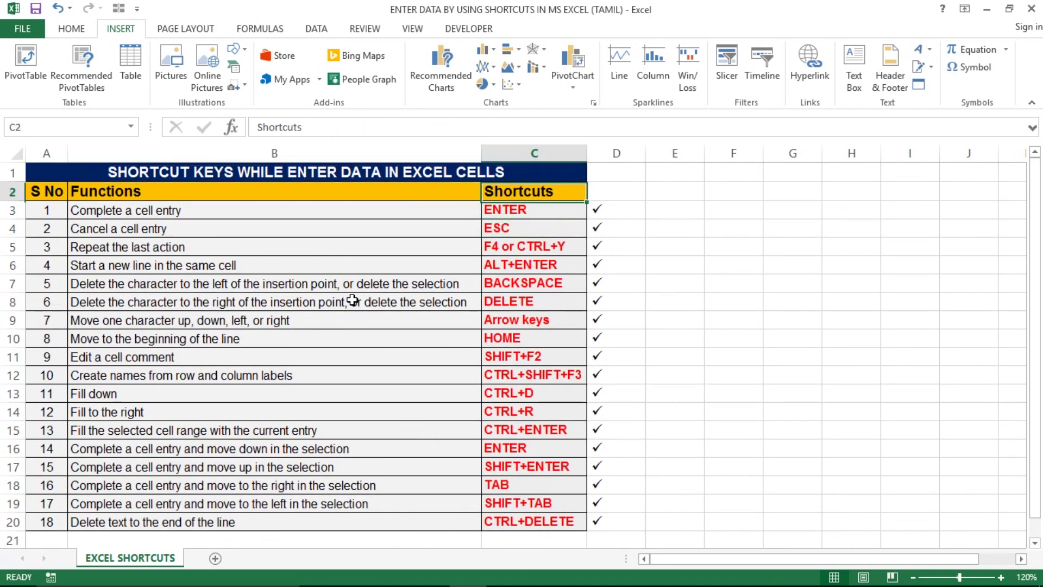
key(Left)
key(Left)
key(Down)
key(Down)
key(ctrl+Down)
key(Right)
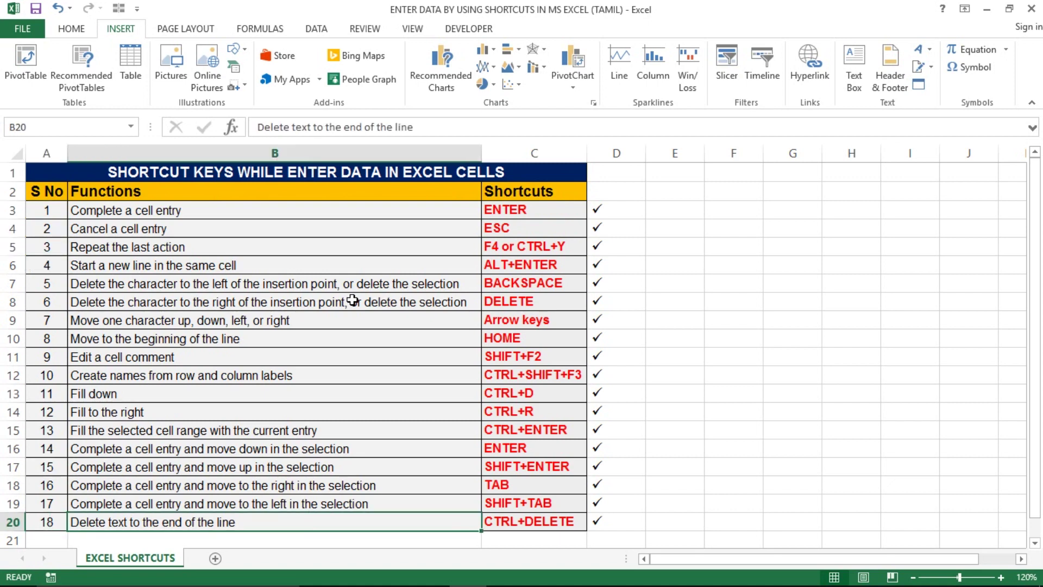
key(Left)
key(ctrl+Up)
- Extend a selection down the table rows to the tick column, then return to cell A1
key(shift+Down)
key(shift+Down)
key(shift+Down)
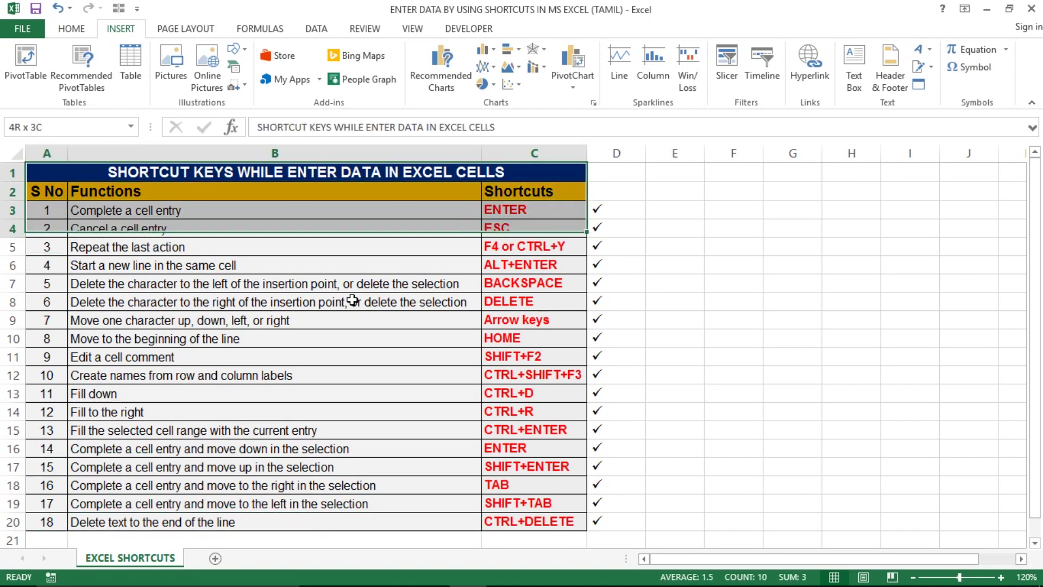
key(shift+Right)
key(shift+Down)
key(shift+Down)
key(shift+Down)
key(shift+Down)
key(shift+Down)
key(shift+Down)
key(shift+Down)
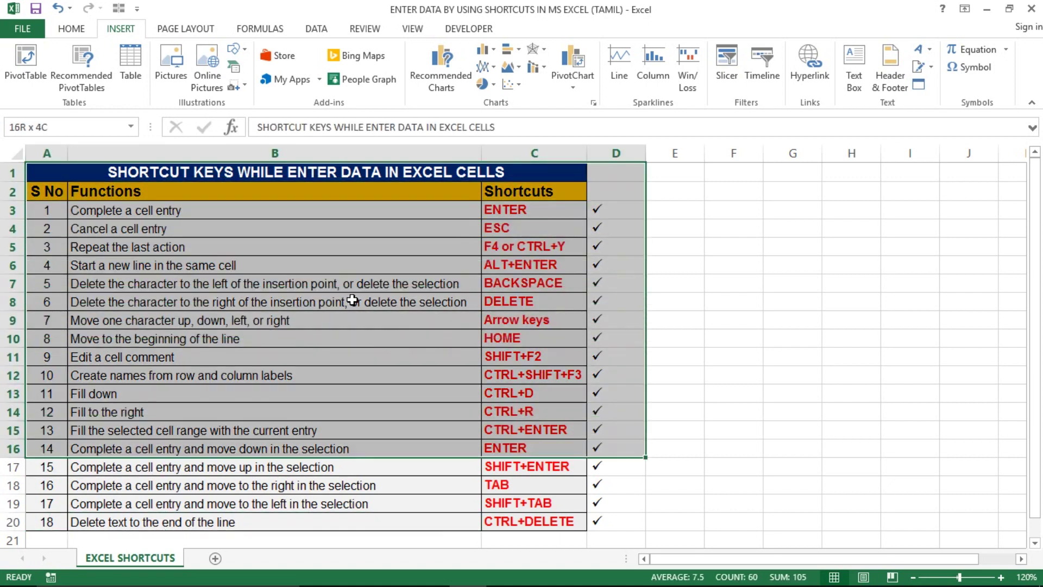
key(shift+Down)
key(shift+Down)
key(shift+Down)
key(shift+Down)
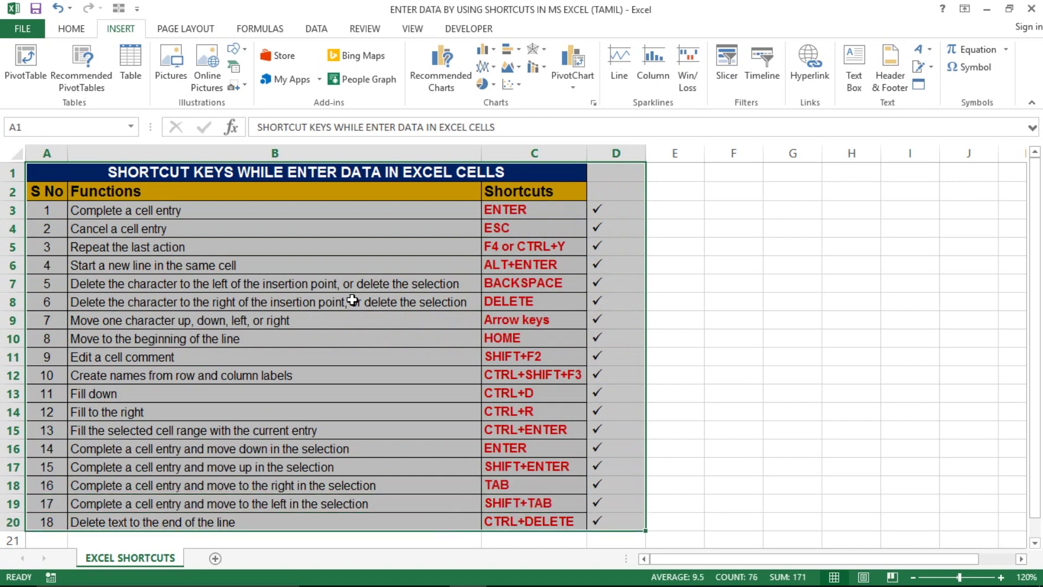
key(Right)
key(Left)
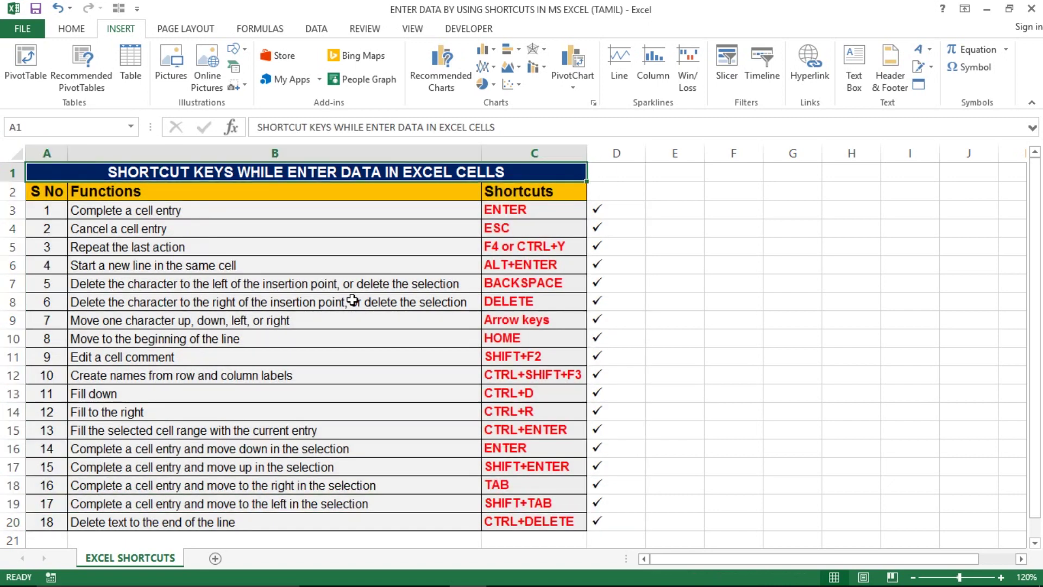
key(Right)
key(Right)
key(Left)
key(Left)
click(624, 177)
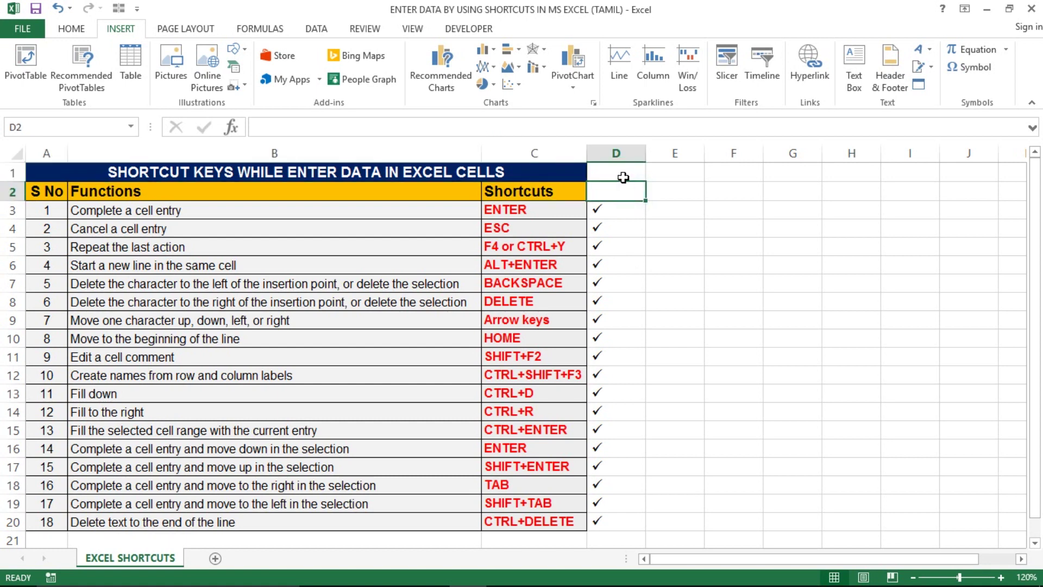
click(689, 175)
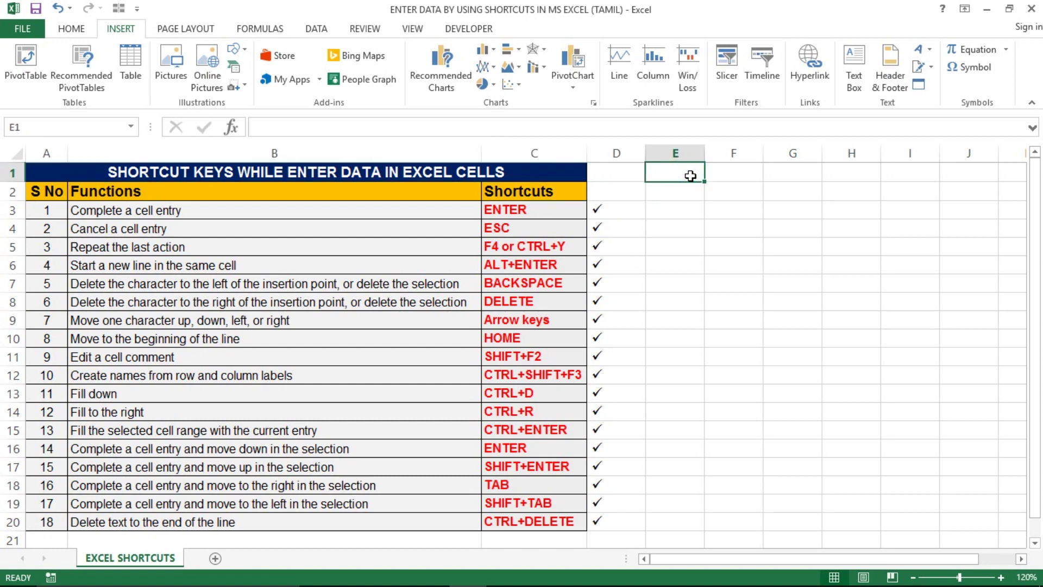
click(631, 171)
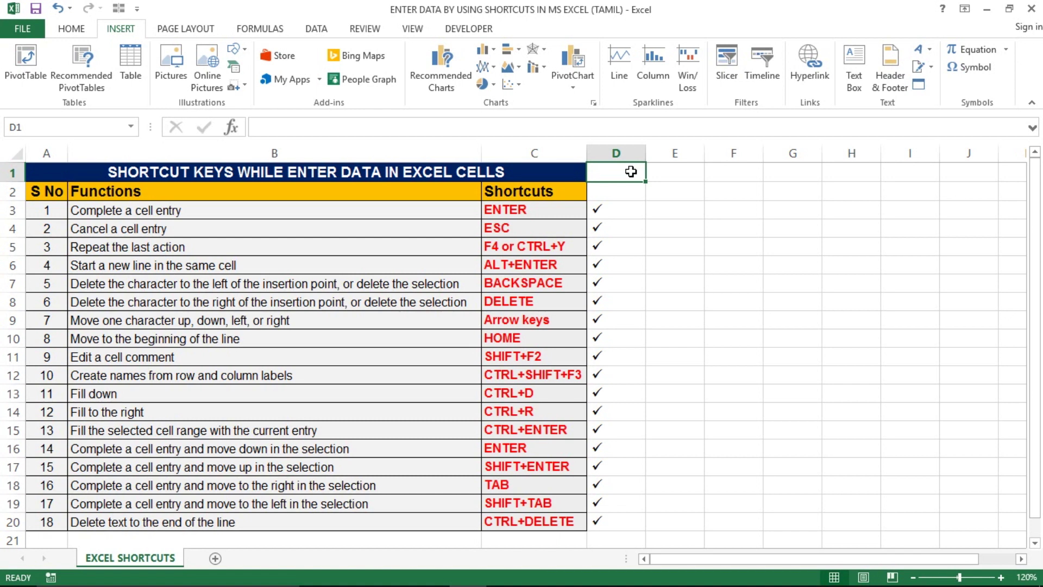
click(591, 248)
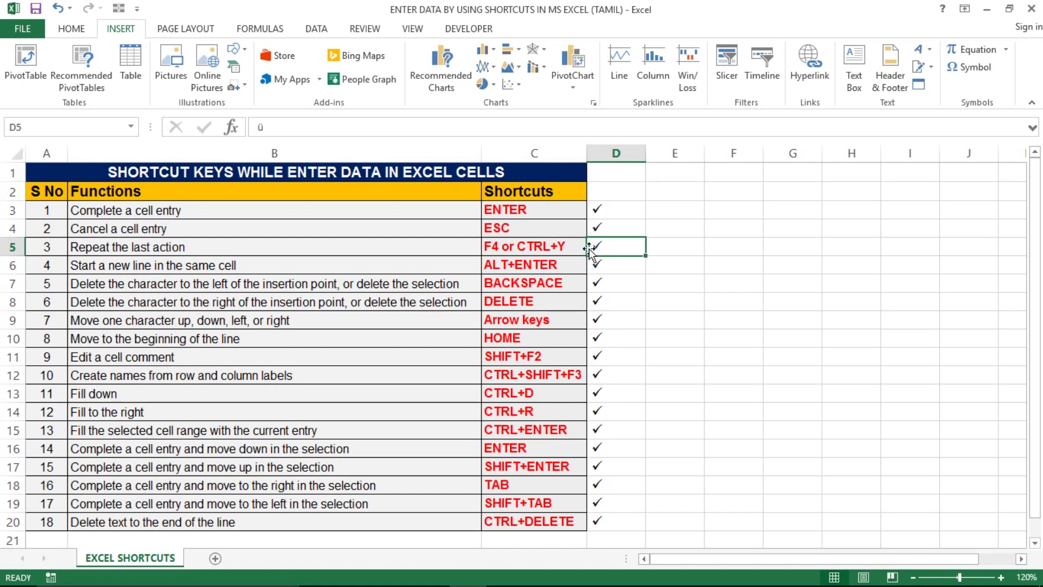
click(708, 332)
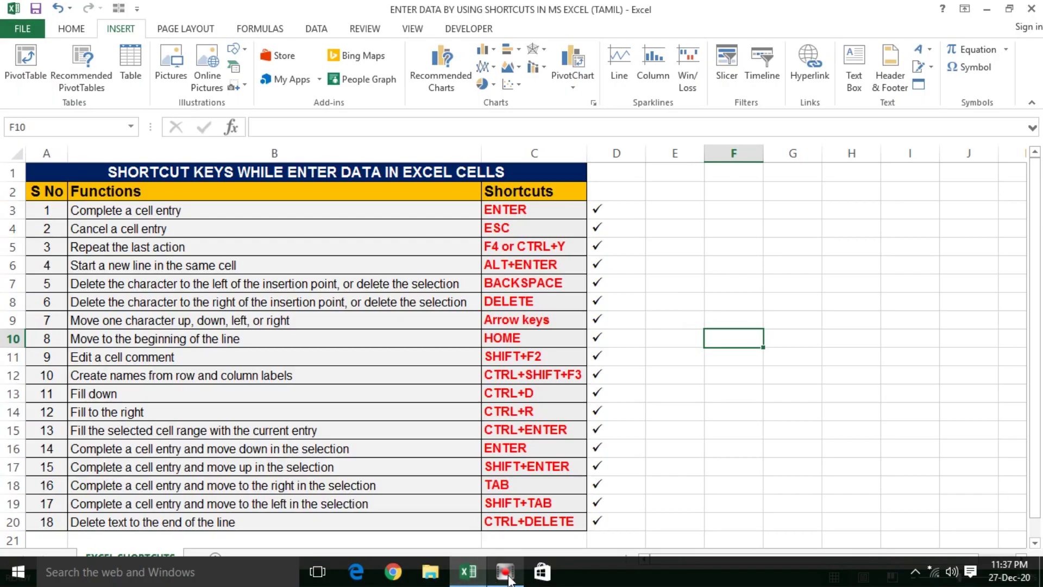
click(508, 573)
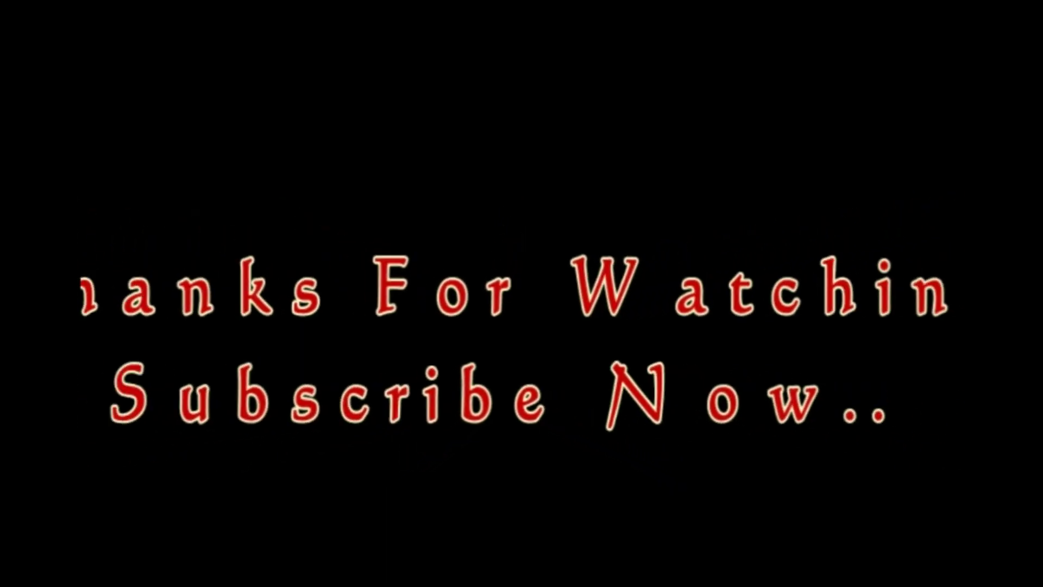